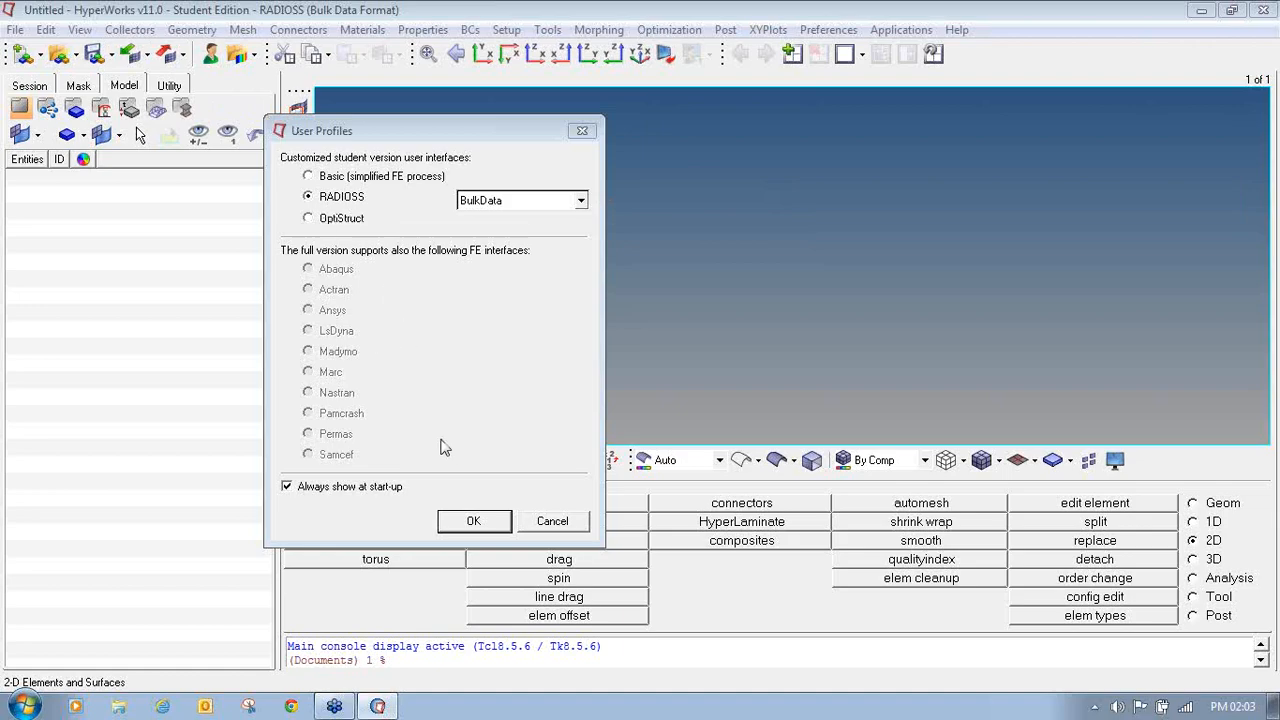
- Accept the RADIOSS BulkData user profile and open cover.hm from the 9_Tutorial Checking and Editing Mesh folder
{"action": "left_click", "coordinate": [470, 518]}
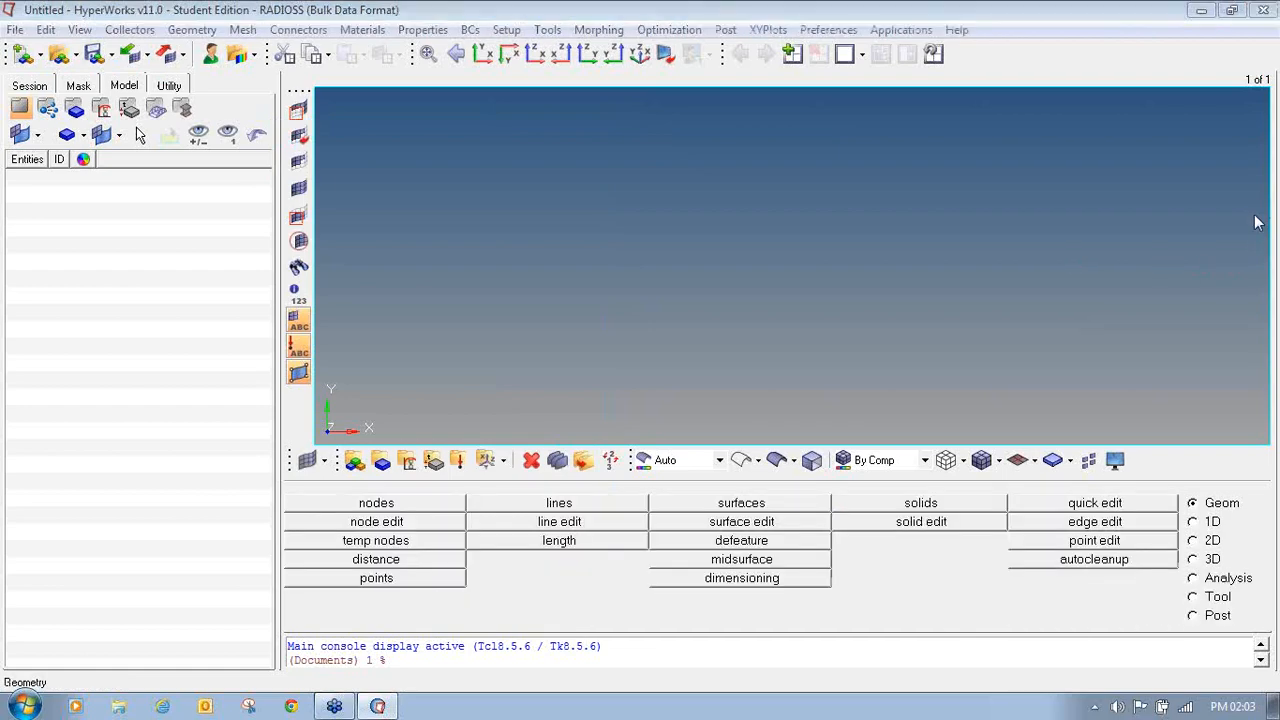
{"action": "mouse_move", "coordinate": [66, 30]}
{"action": "left_mouse_down"}
{"action": "mouse_move", "coordinate": [42, 56]}
{"action": "mouse_move", "coordinate": [80, 68]}
{"action": "mouse_move", "coordinate": [82, 38]}
{"action": "mouse_move", "coordinate": [45, 42]}
{"action": "left_mouse_up"}
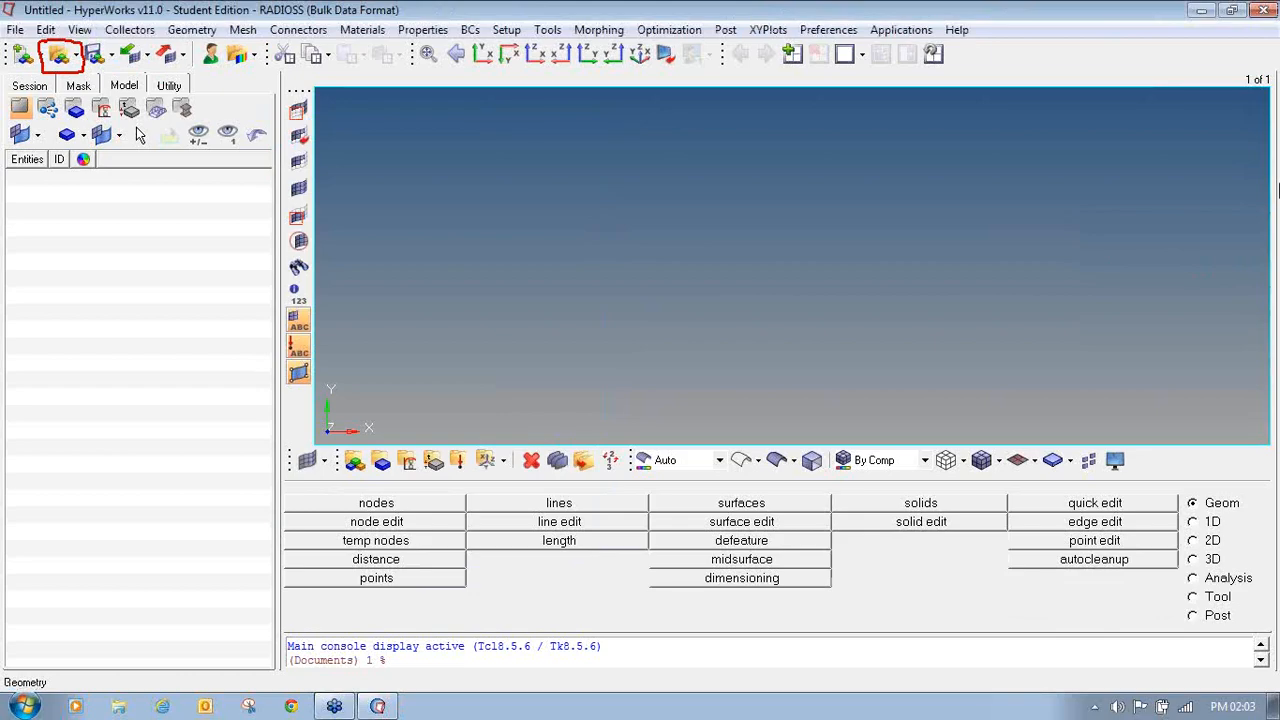
{"action": "left_click", "coordinate": [58, 55]}
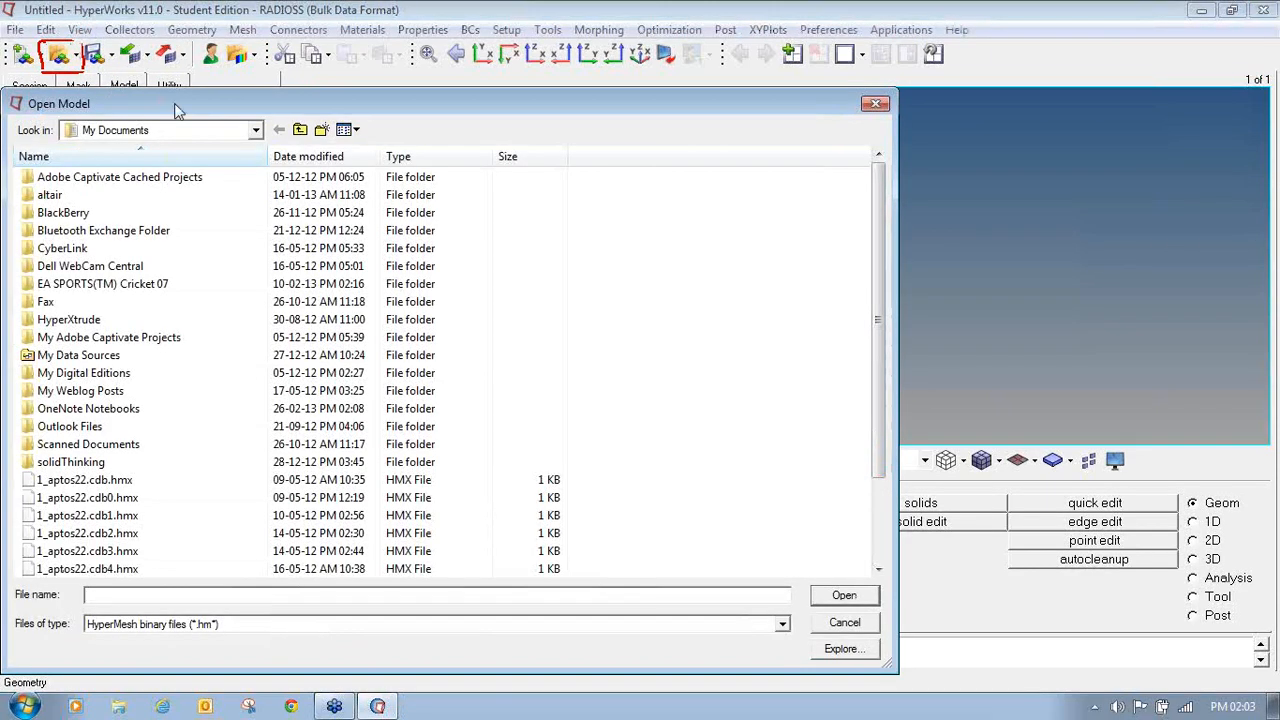
{"action": "left_click", "coordinate": [256, 130]}
{"action": "left_click", "coordinate": [222, 481]}
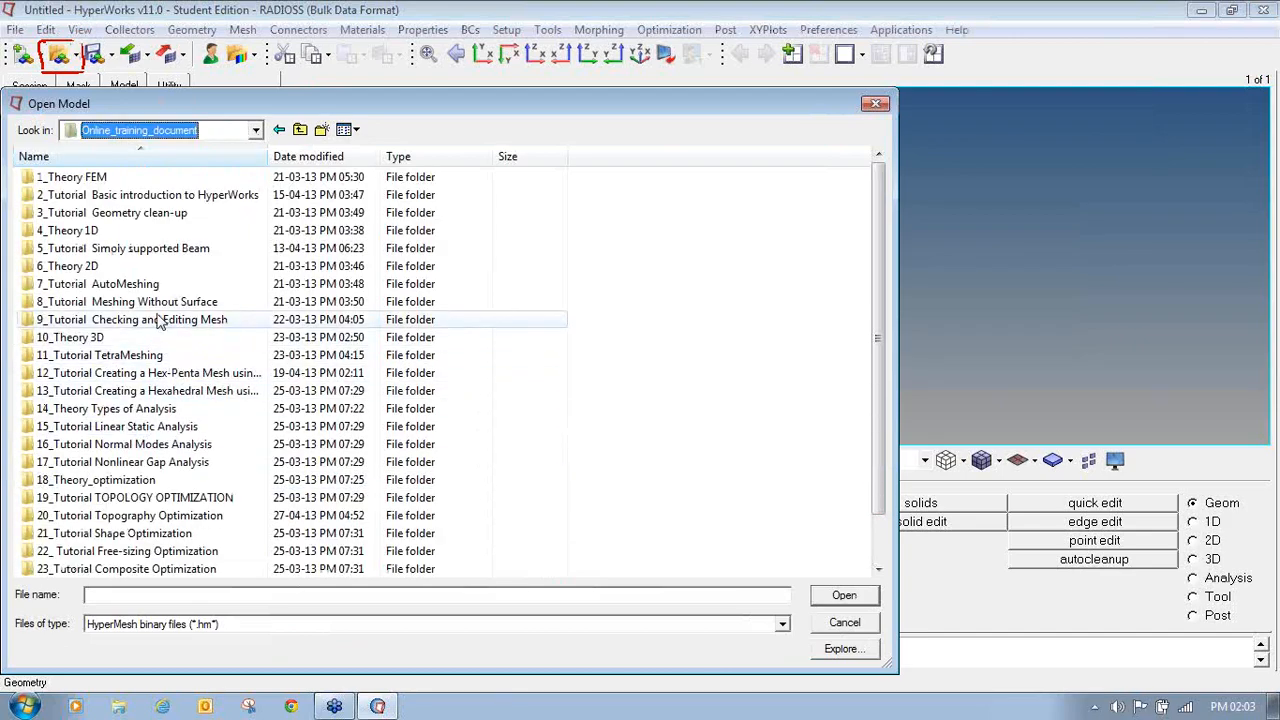
{"action": "double_click", "coordinate": [163, 319]}
{"action": "double_click", "coordinate": [80, 177]}
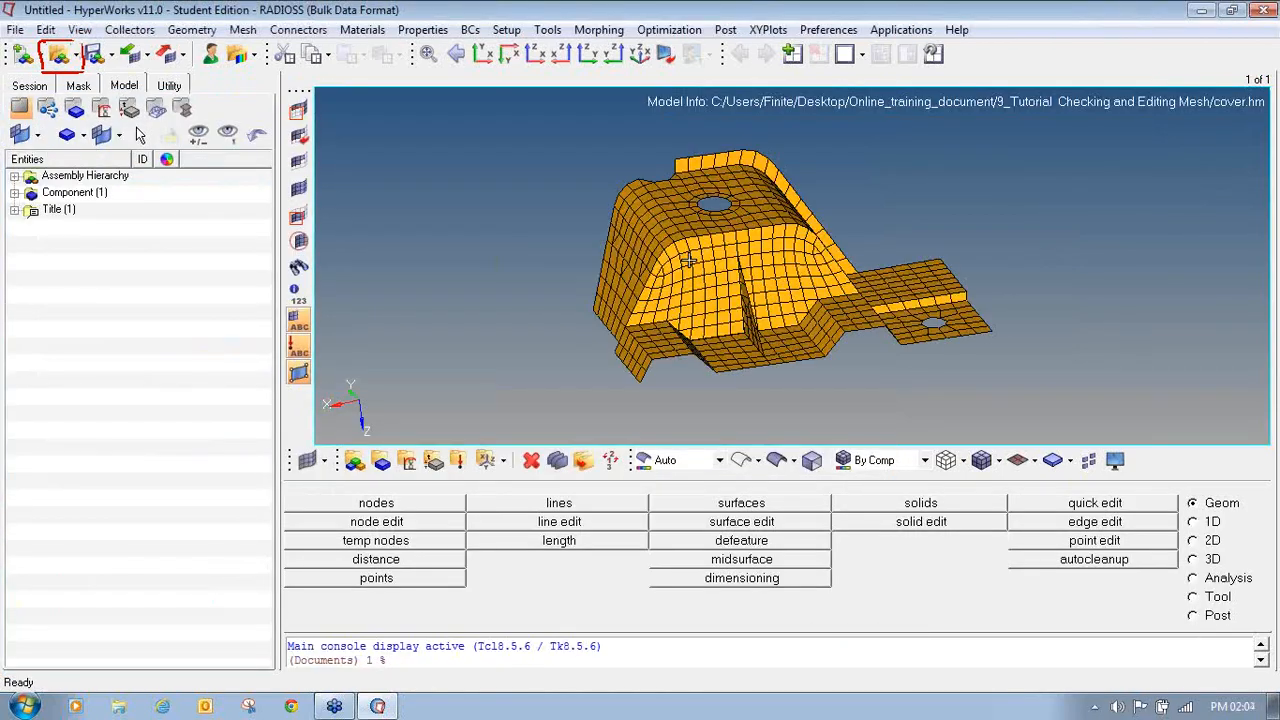
- Start the Edges check, select the cover component and set the tolerance to 0.100
{"action": "right_click_drag", "start_coordinate": [724, 318], "coordinate": [563, 301], "text": "ctrl"}
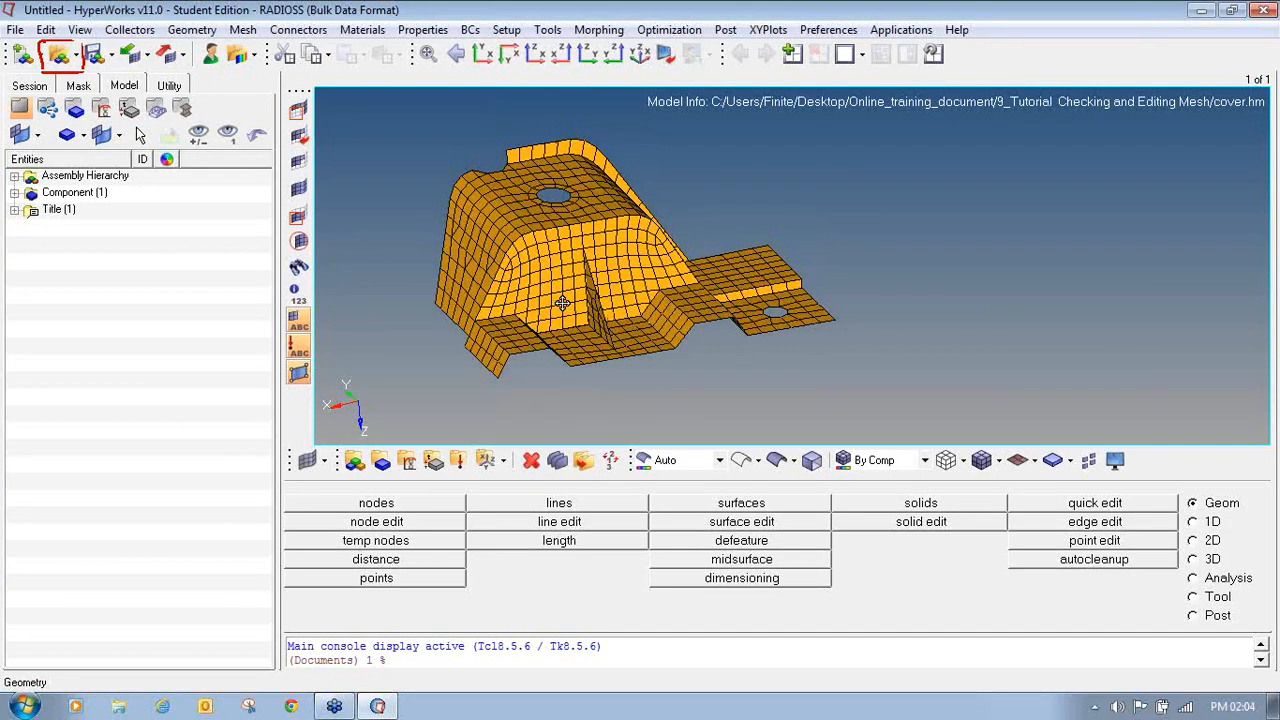
{"action": "left_click_drag", "start_coordinate": [600, 343], "coordinate": [560, 352], "text": "ctrl"}
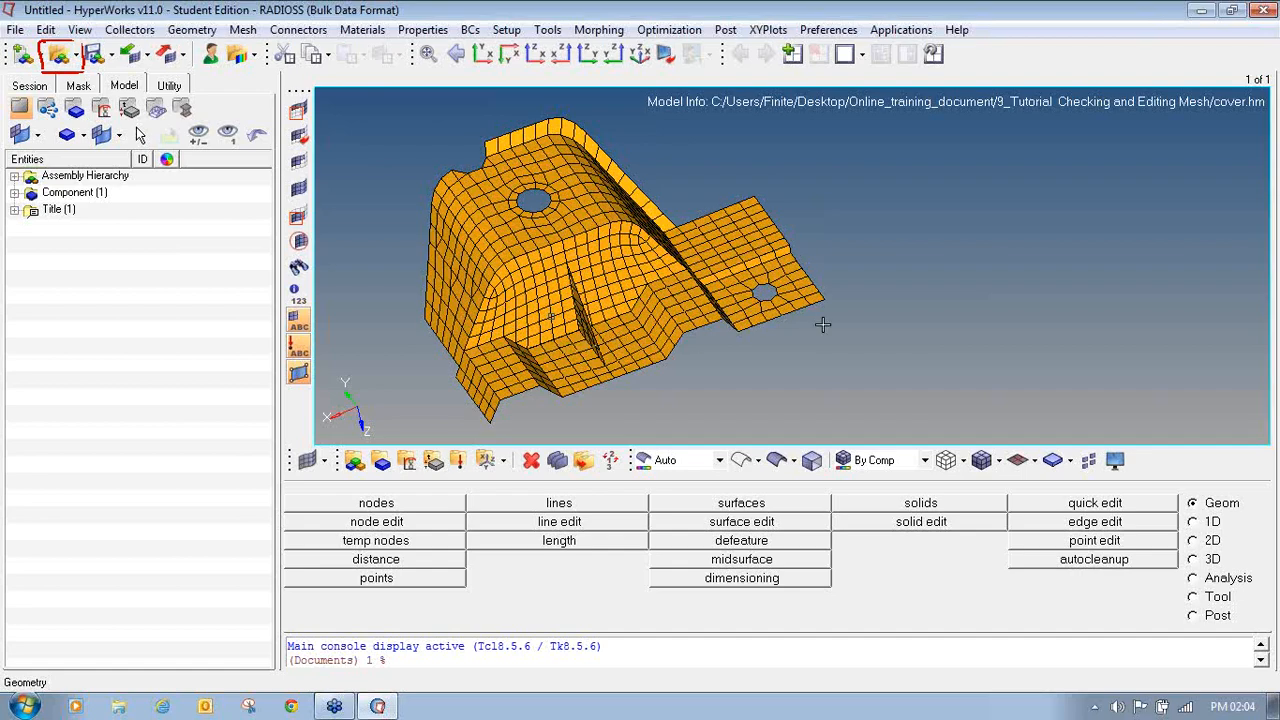
{"action": "left_click", "coordinate": [1216, 600]}
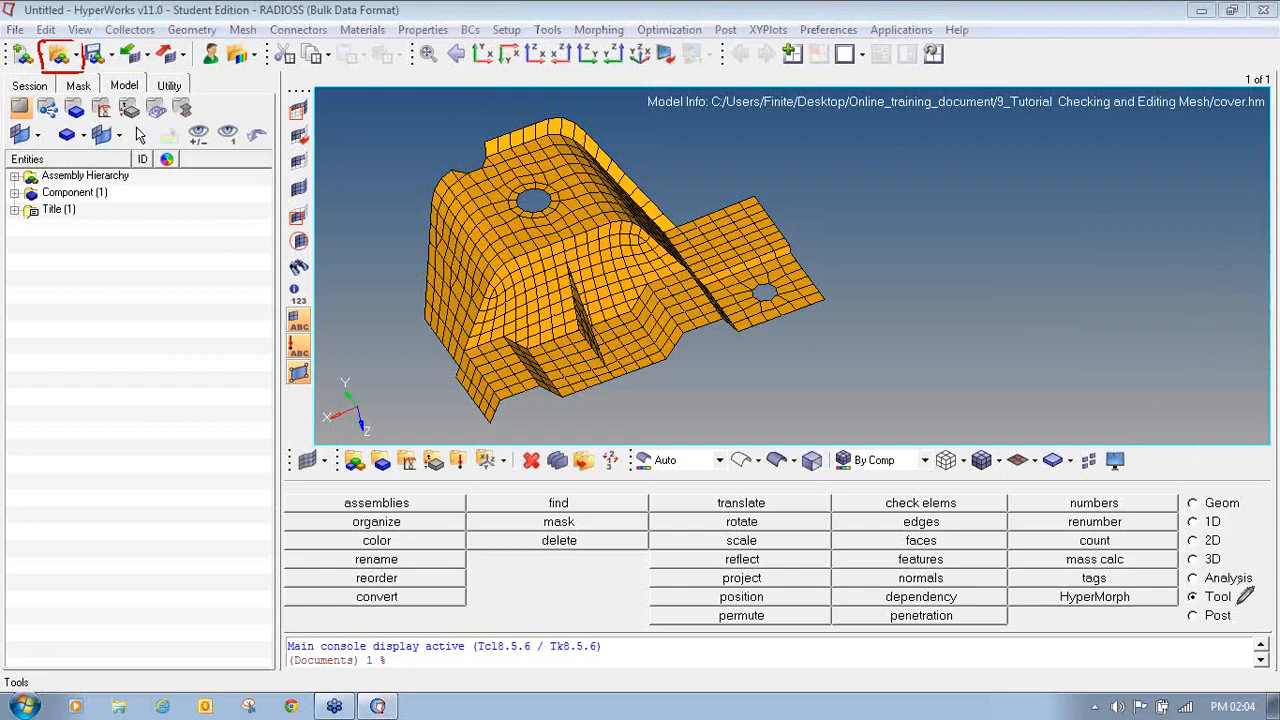
{"action": "mouse_move", "coordinate": [1216, 585]}
{"action": "left_mouse_down"}
{"action": "mouse_move", "coordinate": [1186, 589]}
{"action": "mouse_move", "coordinate": [1197, 603]}
{"action": "mouse_move", "coordinate": [1245, 598]}
{"action": "mouse_move", "coordinate": [1225, 586]}
{"action": "mouse_move", "coordinate": [1180, 595]}
{"action": "left_mouse_up"}
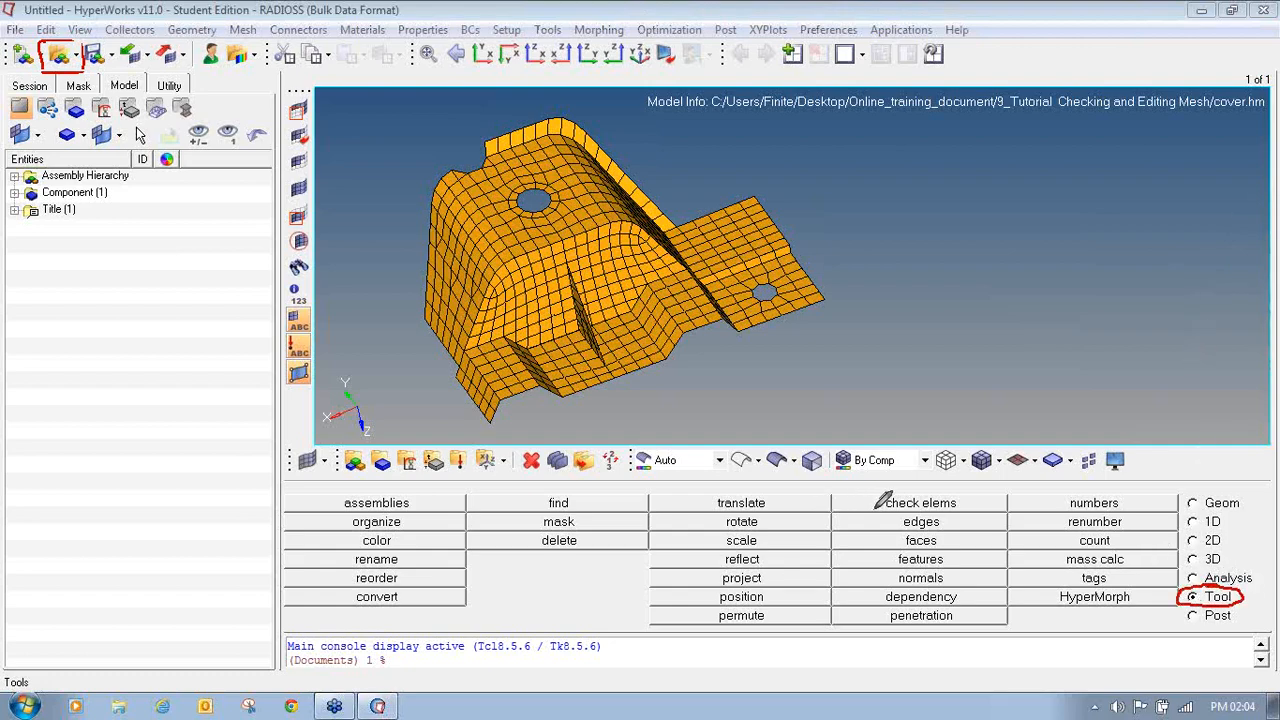
{"action": "mouse_move", "coordinate": [873, 510]}
{"action": "left_mouse_down"}
{"action": "mouse_move", "coordinate": [833, 515]}
{"action": "mouse_move", "coordinate": [932, 534]}
{"action": "mouse_move", "coordinate": [1002, 522]}
{"action": "mouse_move", "coordinate": [880, 508]}
{"action": "left_mouse_up"}
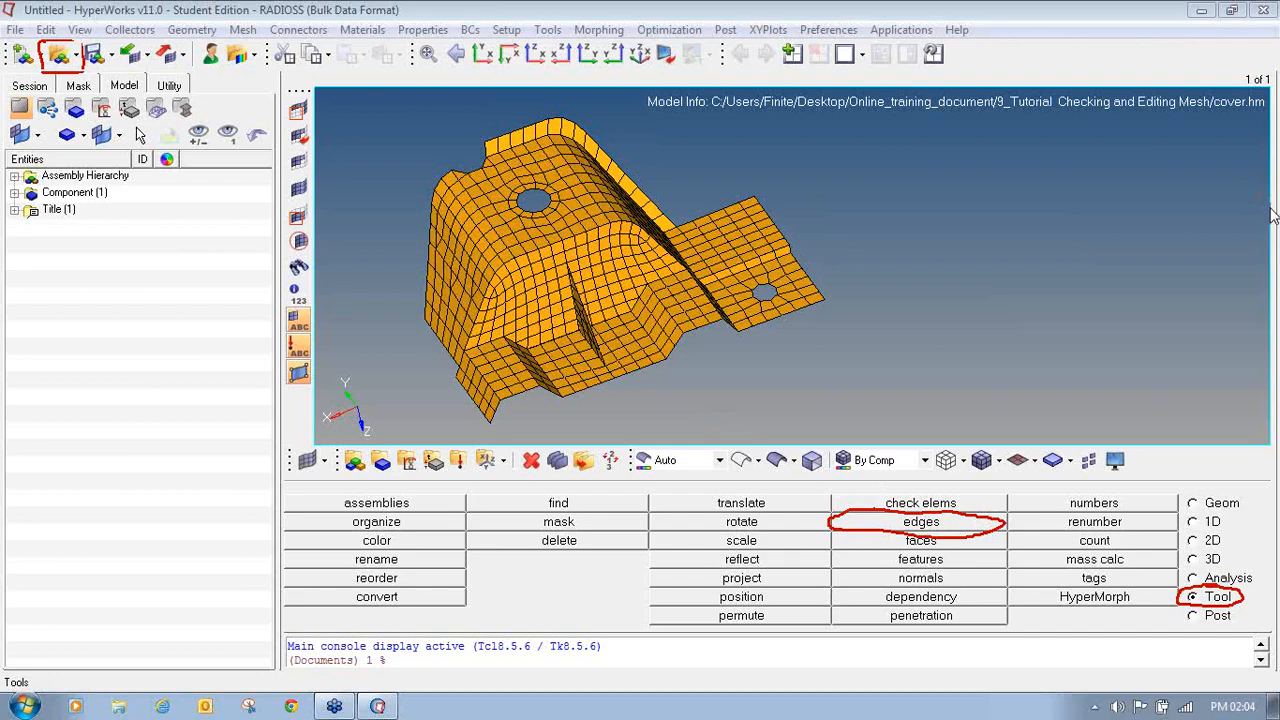
{"action": "left_click", "coordinate": [940, 523]}
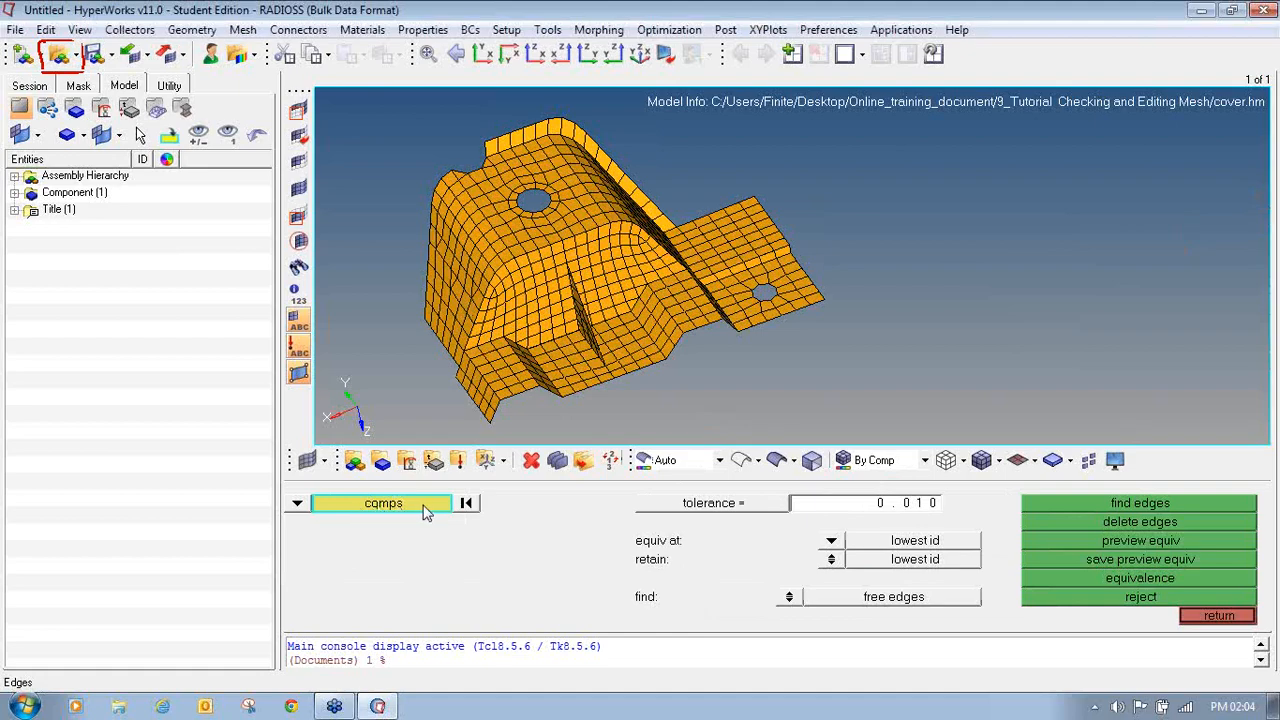
{"action": "left_click", "coordinate": [543, 257]}
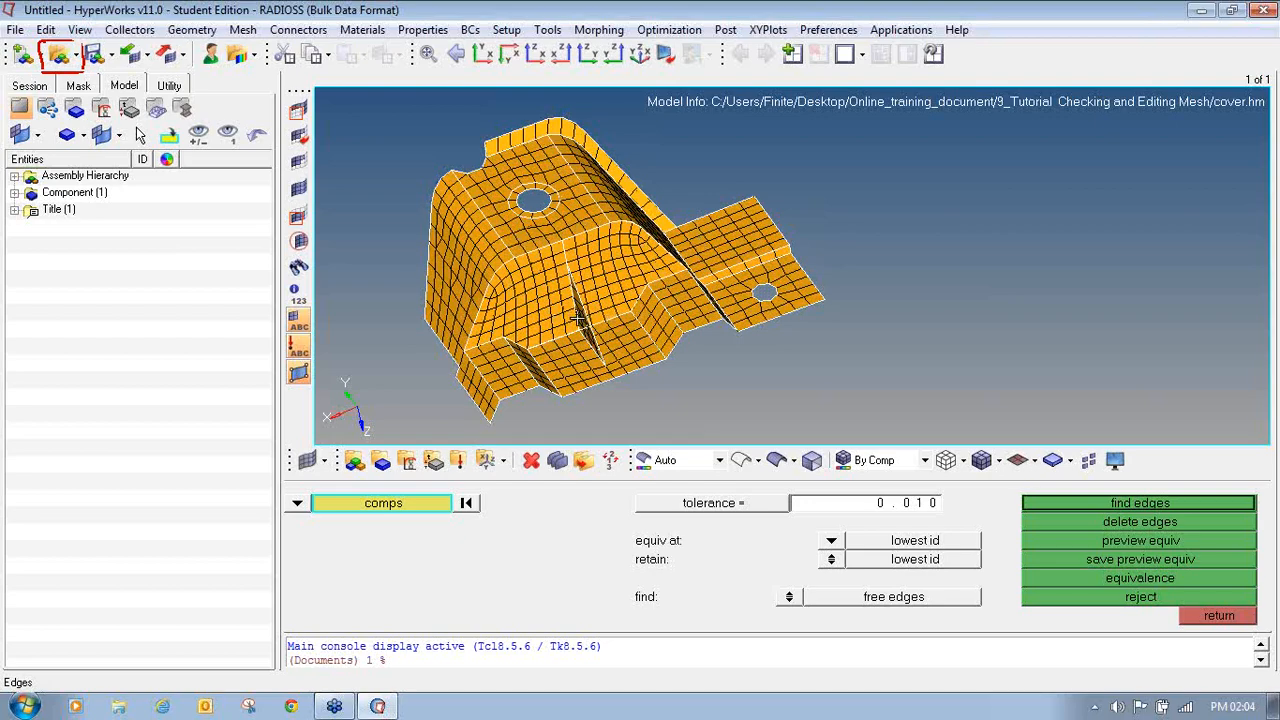
{"action": "left_click", "coordinate": [830, 506]}
{"action": "type", "text": "0.100"}
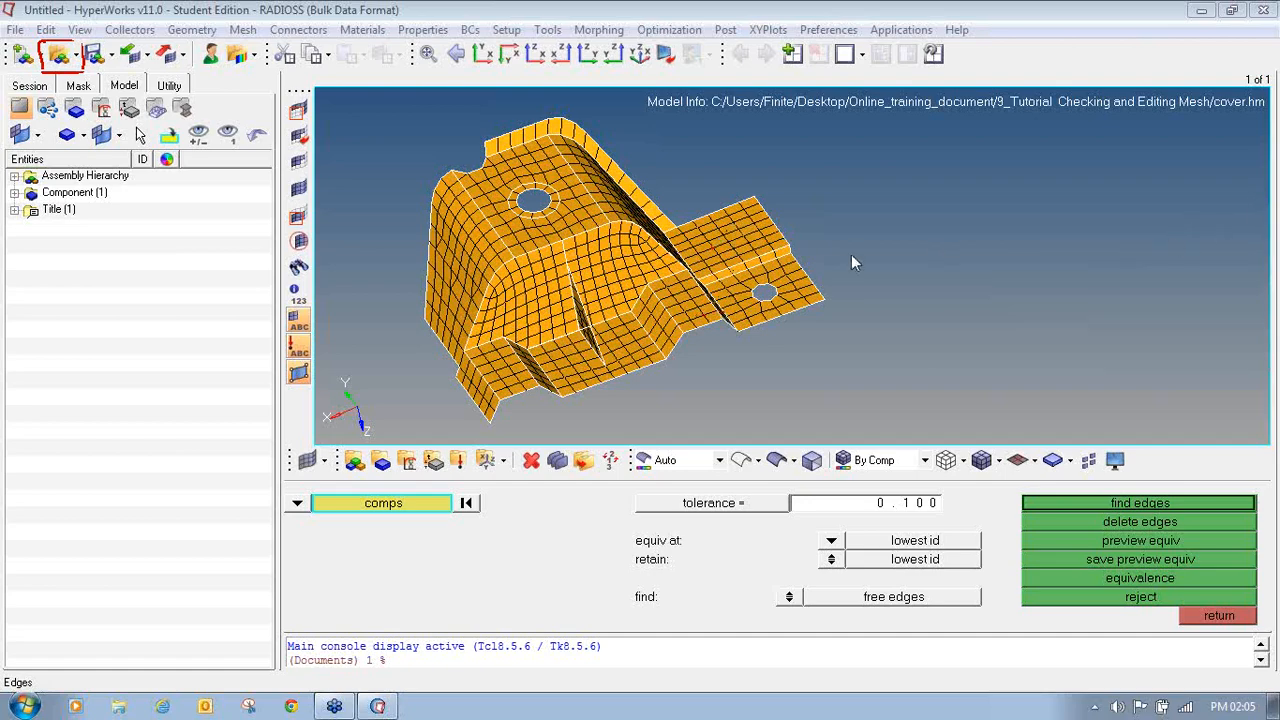
- Examine up close the corner node where neighbouring shell elements of the cover mesh meet
{"action": "right_click_drag", "start_coordinate": [694, 262], "coordinate": [657, 237], "text": "ctrl"}
{"action": "scroll", "coordinate": [690, 278], "scroll_direction": "up", "scroll_amount": 10}
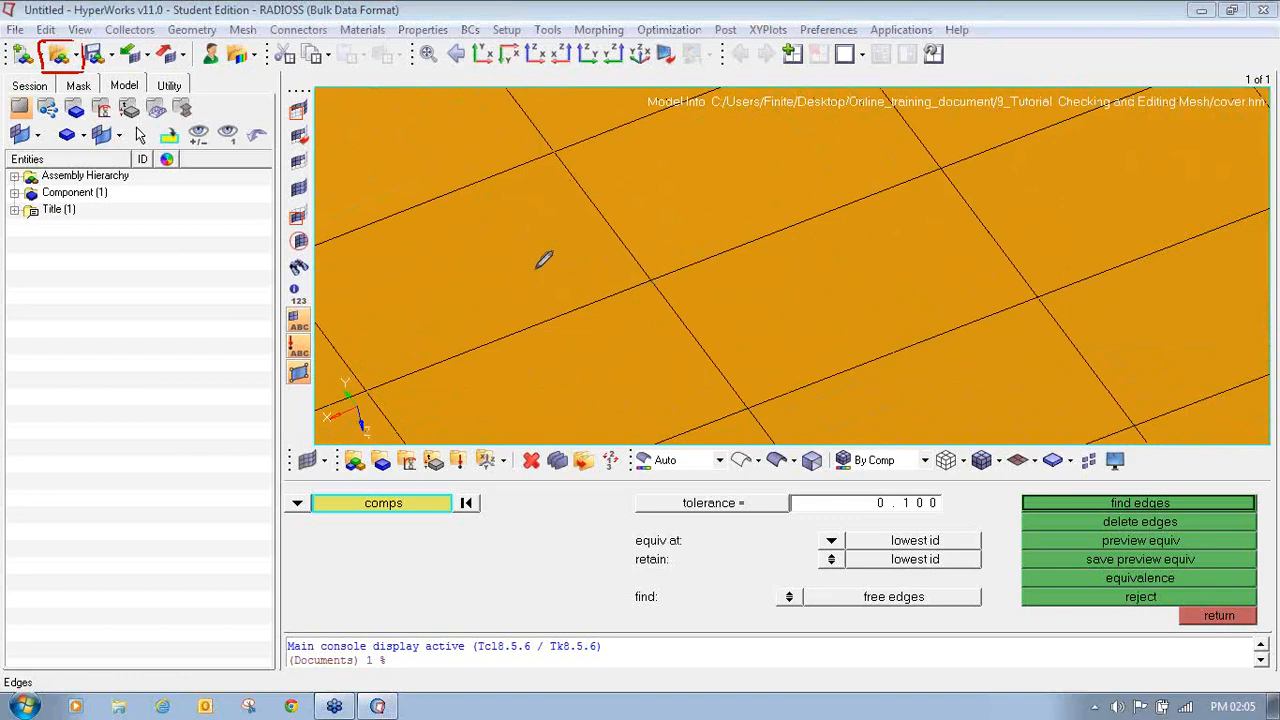
{"action": "left_click_drag", "start_coordinate": [531, 271], "coordinate": [574, 236]}
{"action": "mouse_move", "coordinate": [667, 213]}
{"action": "left_mouse_down"}
{"action": "mouse_move", "coordinate": [679, 218]}
{"action": "mouse_move", "coordinate": [692, 184]}
{"action": "left_mouse_up"}
{"action": "mouse_move", "coordinate": [649, 279]}
{"action": "left_mouse_down"}
{"action": "mouse_move", "coordinate": [647, 264]}
{"action": "mouse_move", "coordinate": [690, 238]}
{"action": "mouse_move", "coordinate": [698, 252]}
{"action": "mouse_move", "coordinate": [766, 200]}
{"action": "mouse_move", "coordinate": [773, 217]}
{"action": "mouse_move", "coordinate": [758, 226]}
{"action": "left_mouse_up"}
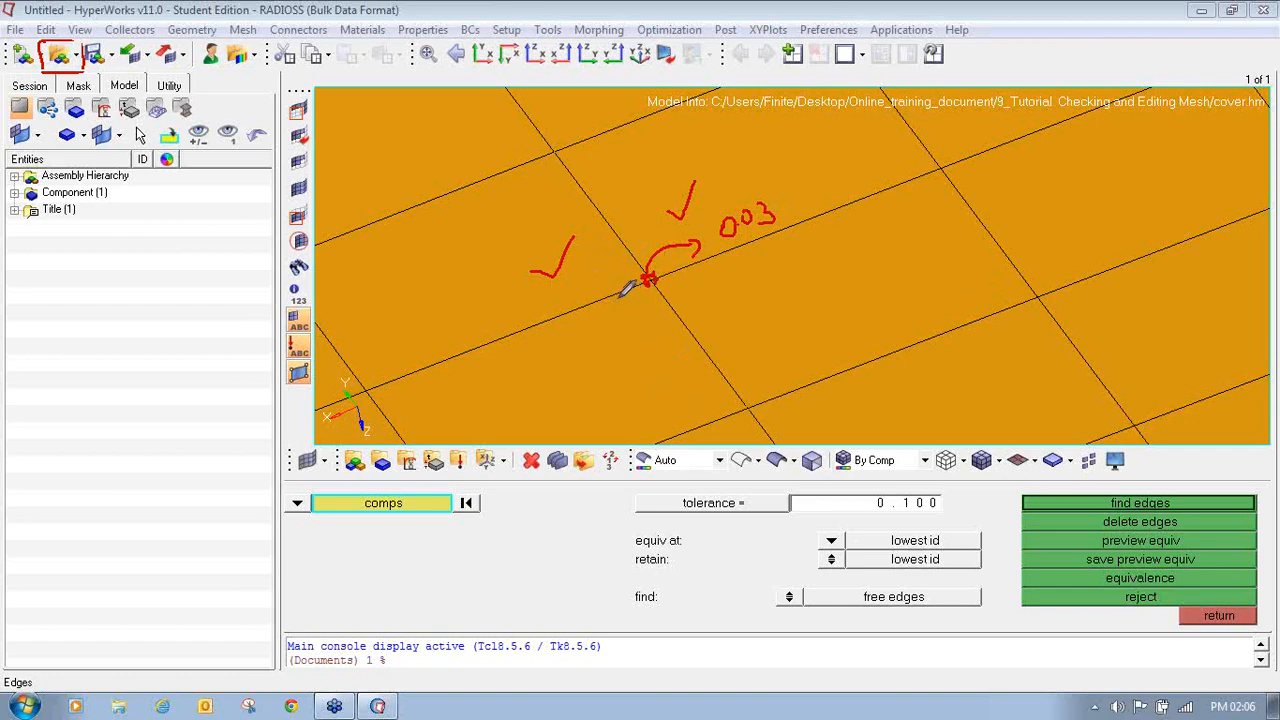
{"action": "mouse_move", "coordinate": [619, 301]}
{"action": "left_mouse_down"}
{"action": "mouse_move", "coordinate": [634, 299]}
{"action": "mouse_move", "coordinate": [621, 315]}
{"action": "mouse_move", "coordinate": [633, 306]}
{"action": "left_mouse_up"}
{"action": "mouse_move", "coordinate": [668, 283]}
{"action": "left_mouse_down"}
{"action": "mouse_move", "coordinate": [700, 279]}
{"action": "mouse_move", "coordinate": [688, 296]}
{"action": "left_mouse_up"}
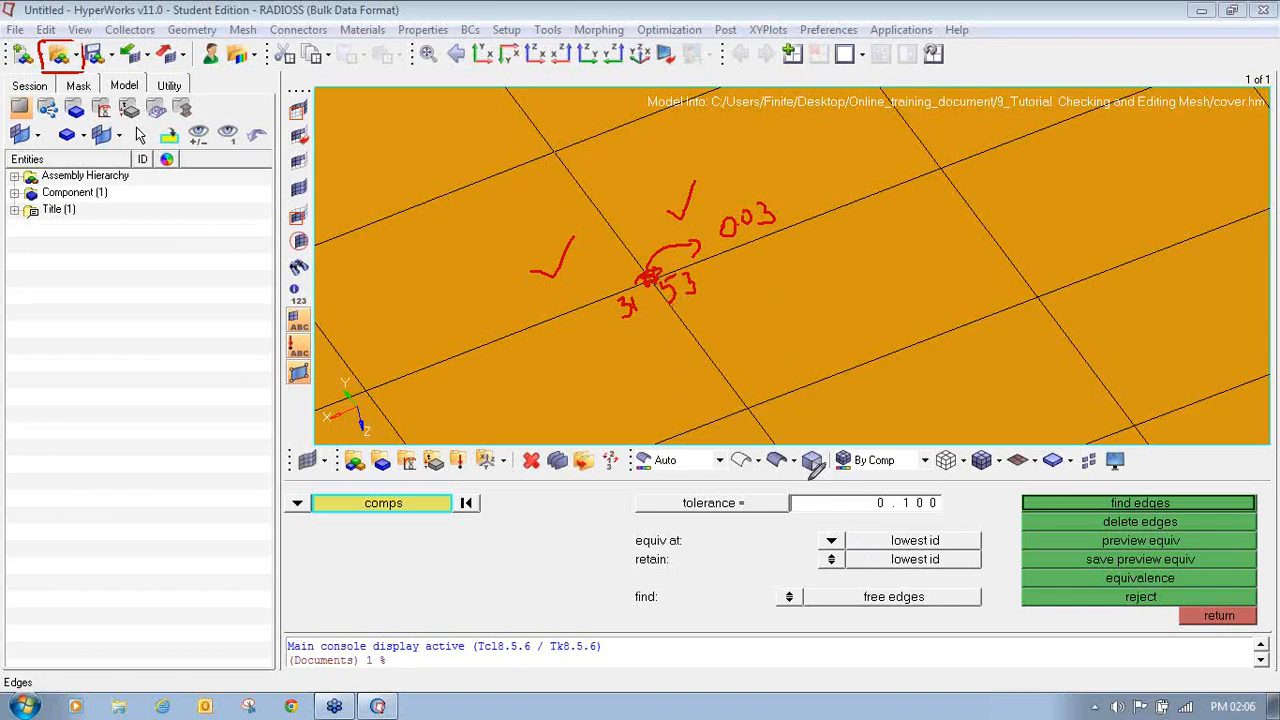
{"action": "key", "text": "Escape"}
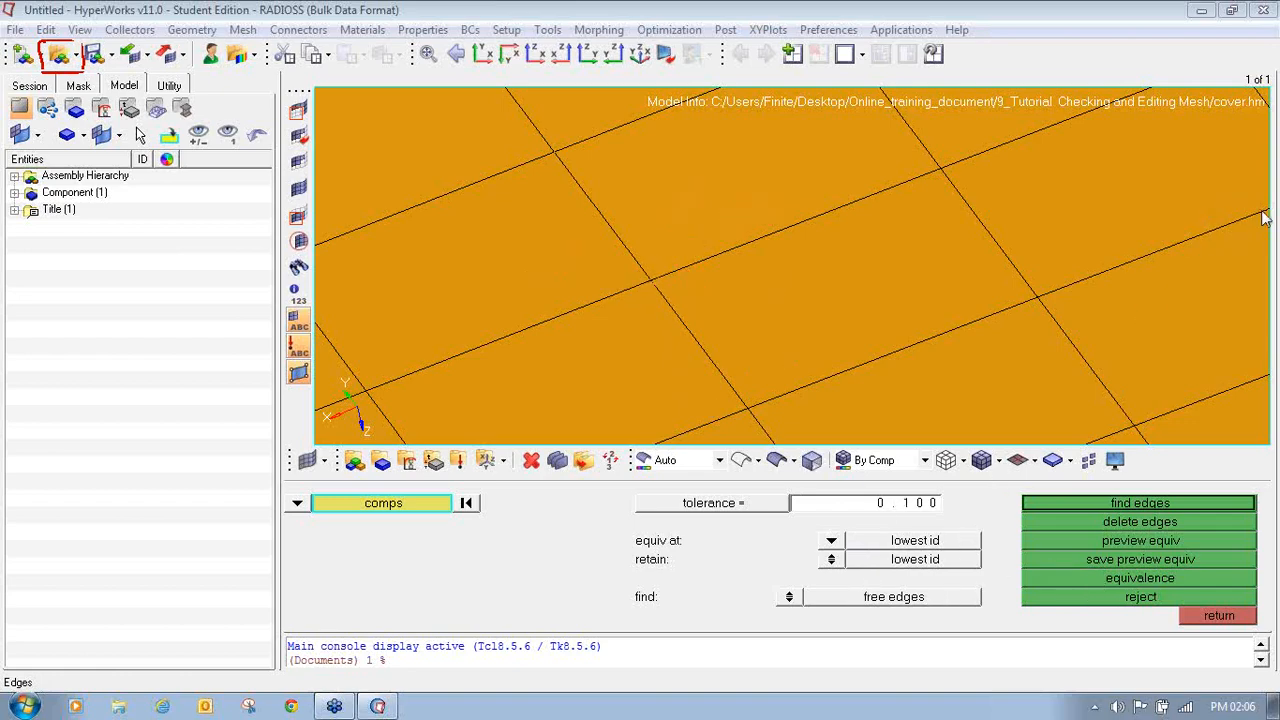
{"action": "key", "text": "f"}
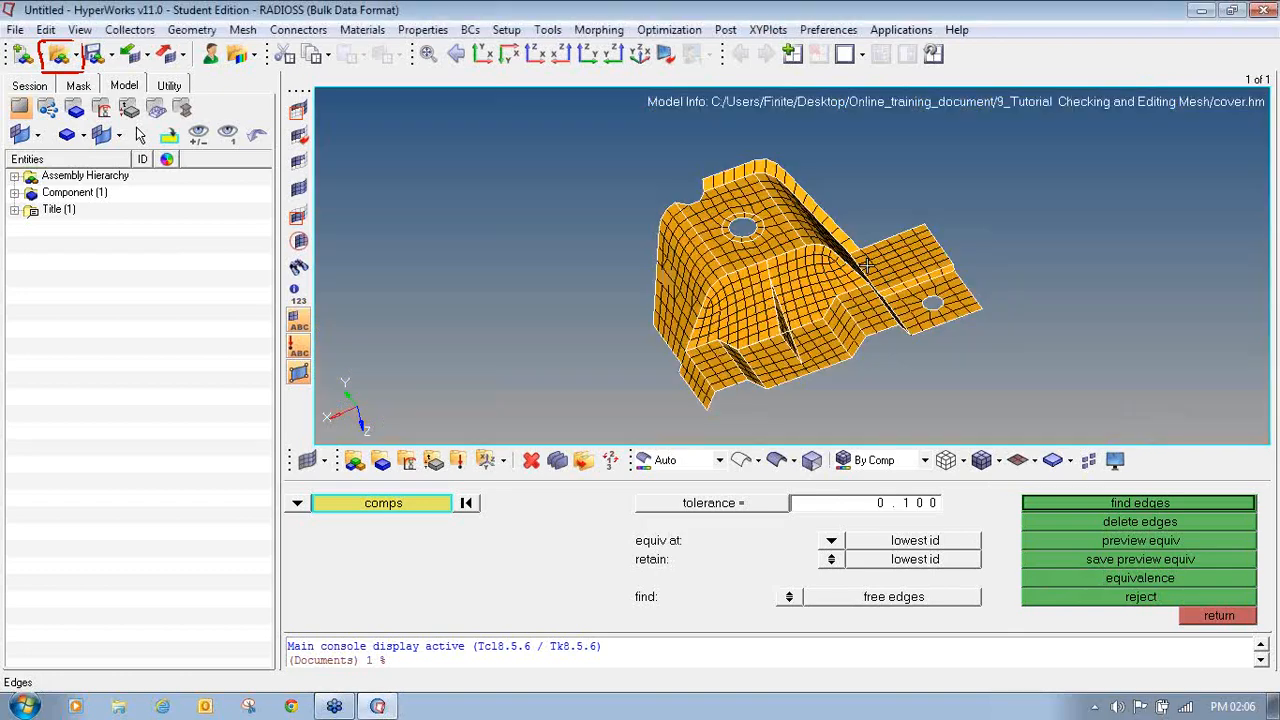
- Find the free edges of the cover component and inspect them around the holes, folds and ribs
{"action": "right_click_drag", "start_coordinate": [747, 355], "coordinate": [719, 344], "text": "ctrl"}
{"action": "scroll", "coordinate": [732, 352], "scroll_direction": "up", "scroll_amount": 2, "text": "ctrl"}
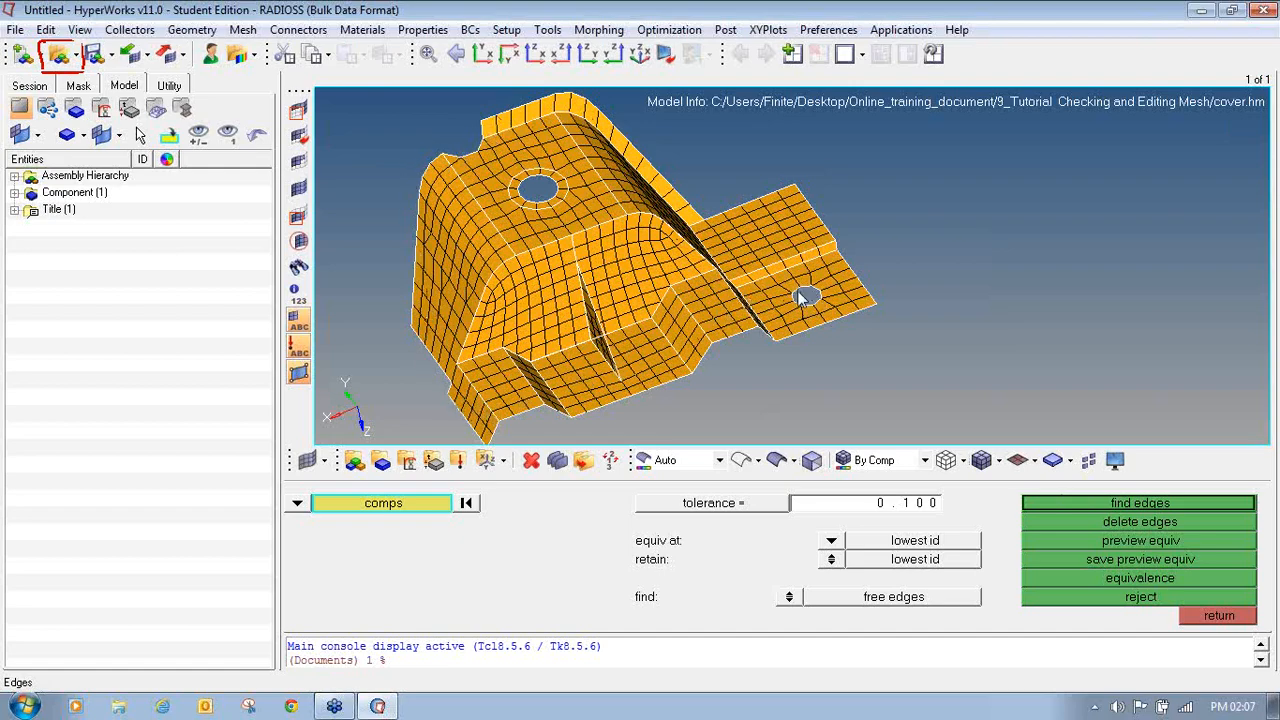
{"action": "scroll", "coordinate": [818, 292], "scroll_direction": "up", "scroll_amount": 6}
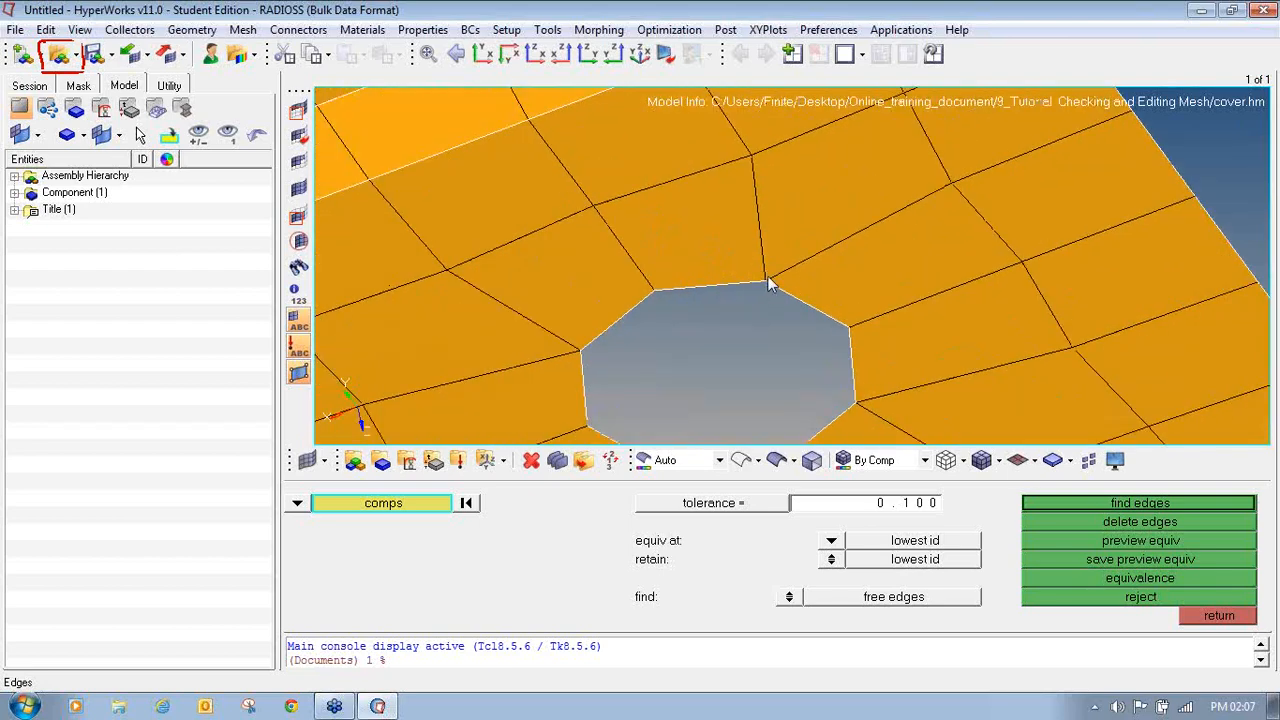
{"action": "scroll", "coordinate": [761, 282], "scroll_direction": "down", "scroll_amount": 8}
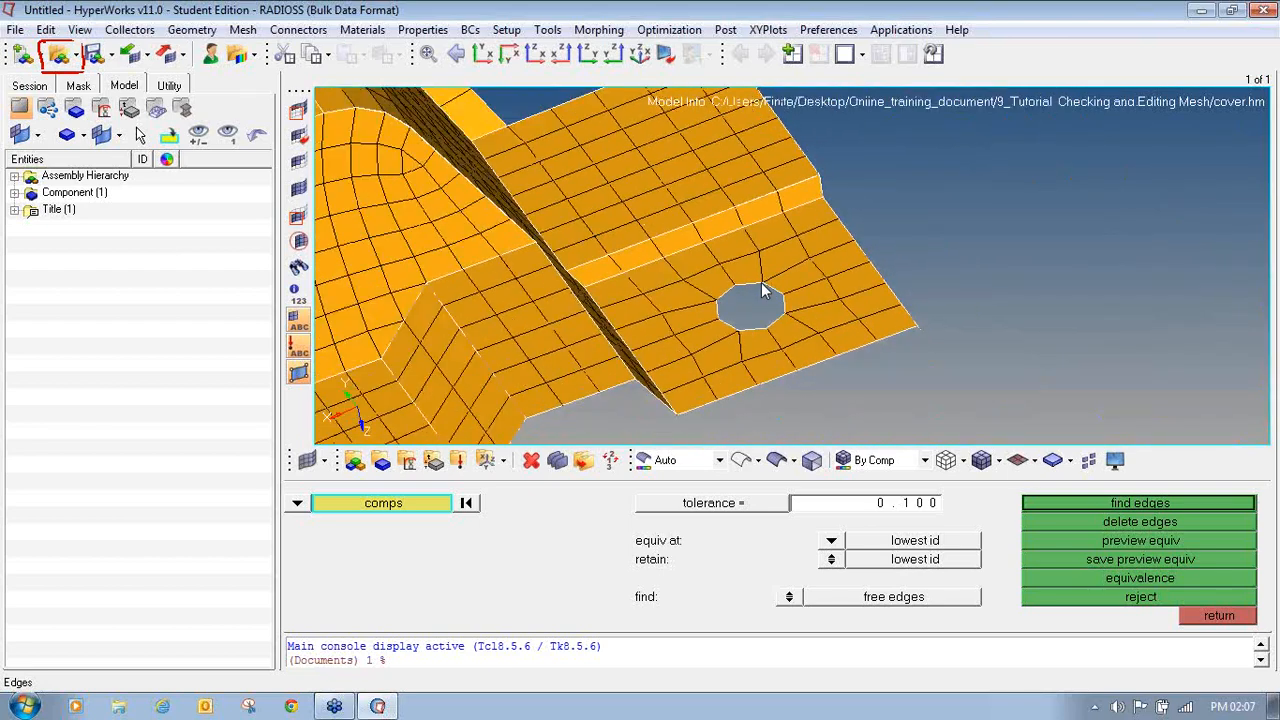
{"action": "right_click_drag", "start_coordinate": [790, 276], "coordinate": [810, 270], "text": "ctrl"}
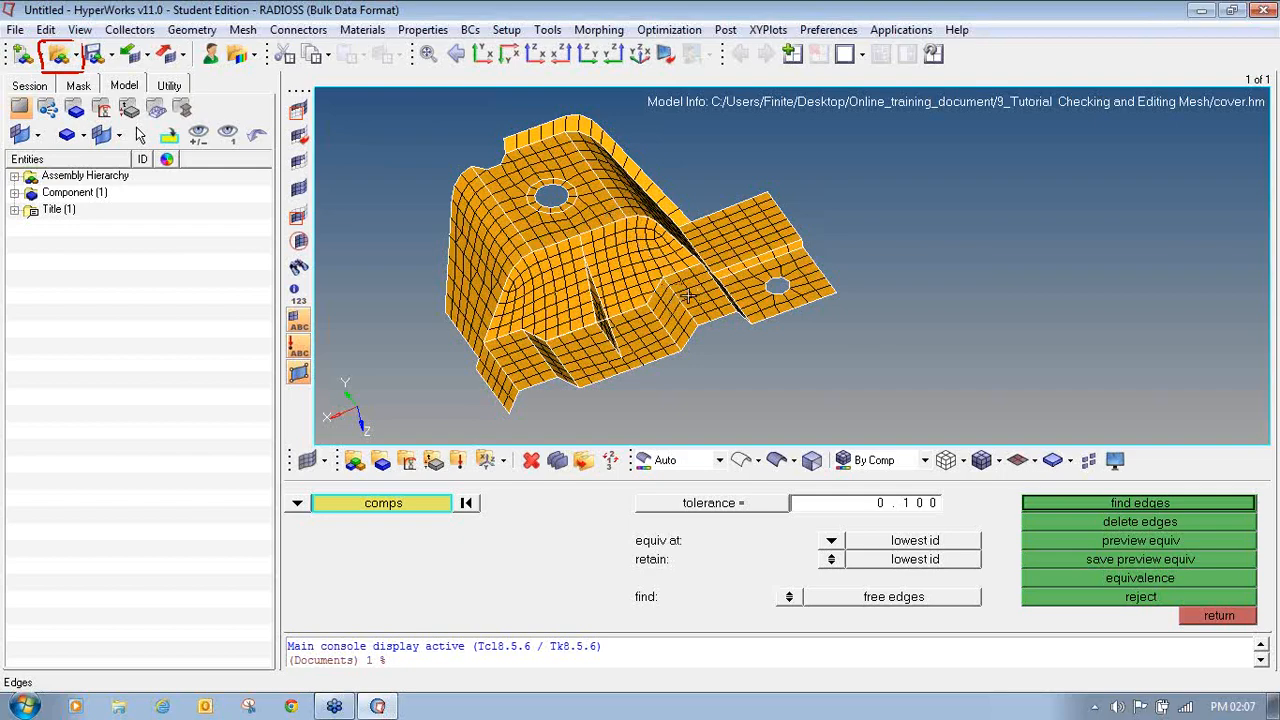
{"action": "left_click", "coordinate": [1091, 505]}
{"action": "left_click_drag", "start_coordinate": [634, 293], "coordinate": [662, 298], "text": "ctrl"}
{"action": "scroll", "coordinate": [478, 175], "scroll_direction": "up", "scroll_amount": 3}
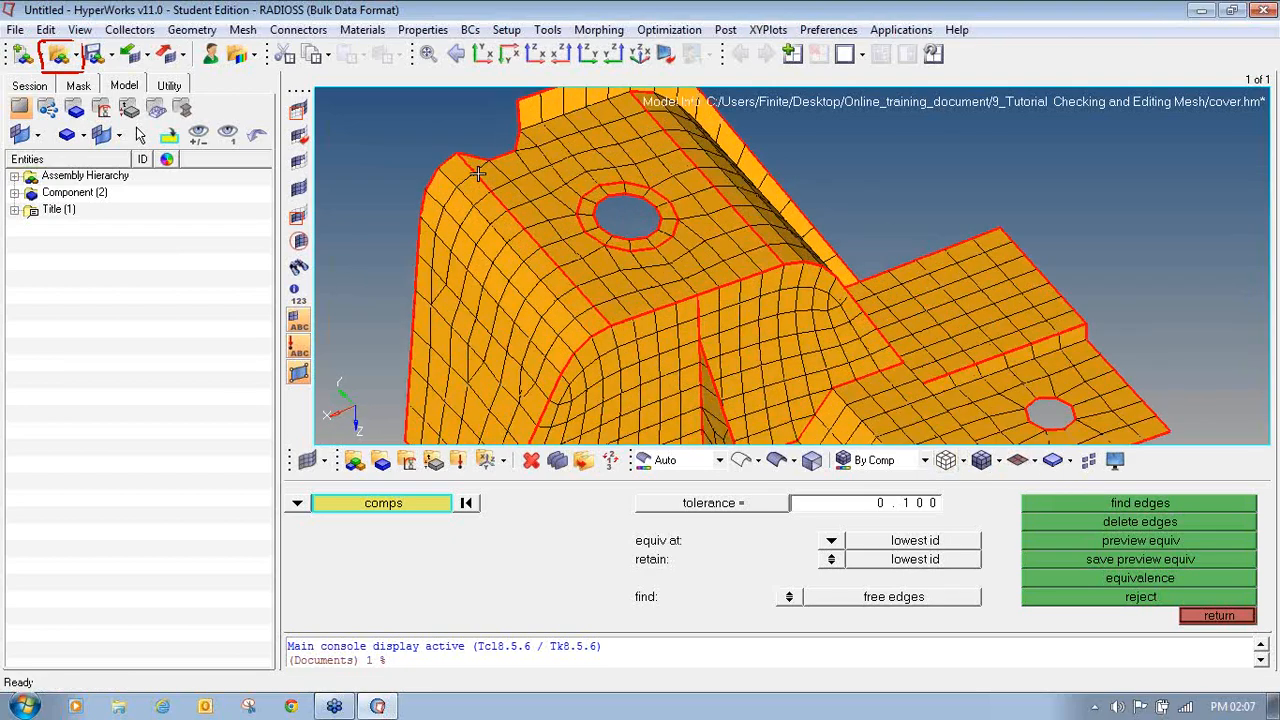
{"action": "scroll", "coordinate": [478, 175], "scroll_direction": "up", "scroll_amount": 2}
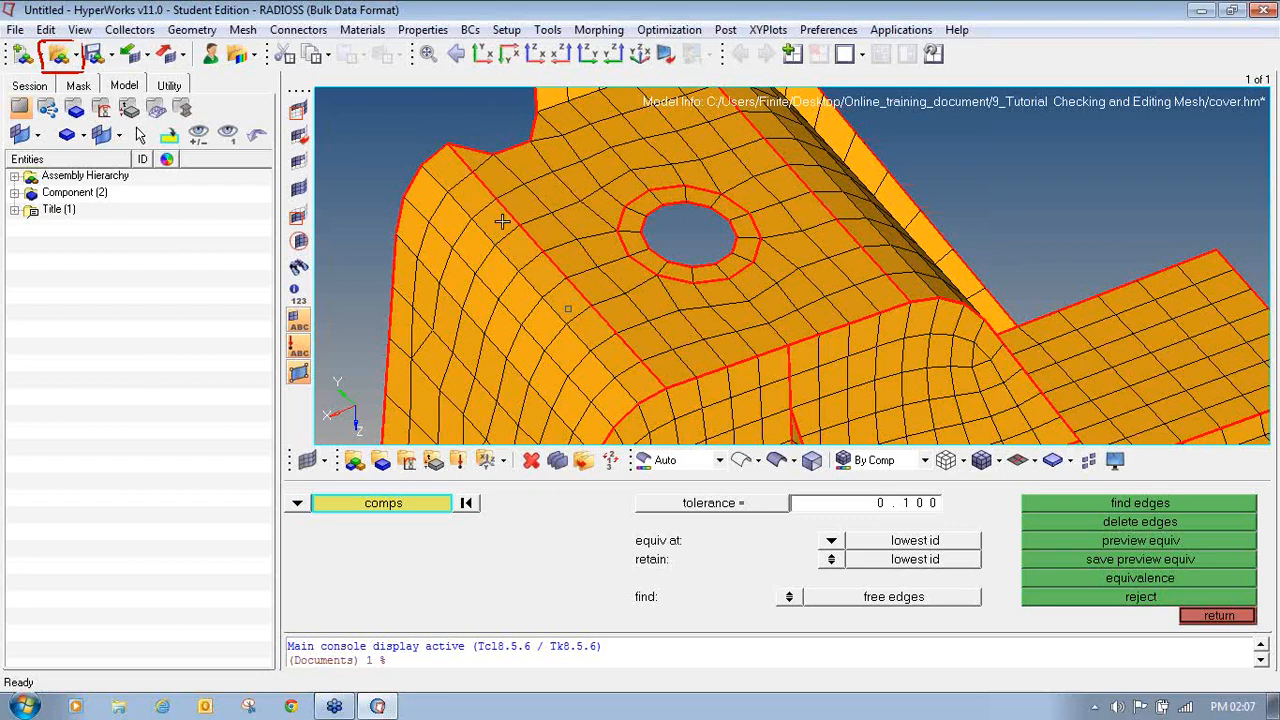
{"action": "right_click_drag", "start_coordinate": [641, 355], "coordinate": [540, 193], "text": "ctrl"}
{"action": "right_click_drag", "start_coordinate": [828, 247], "coordinate": [662, 174], "text": "ctrl"}
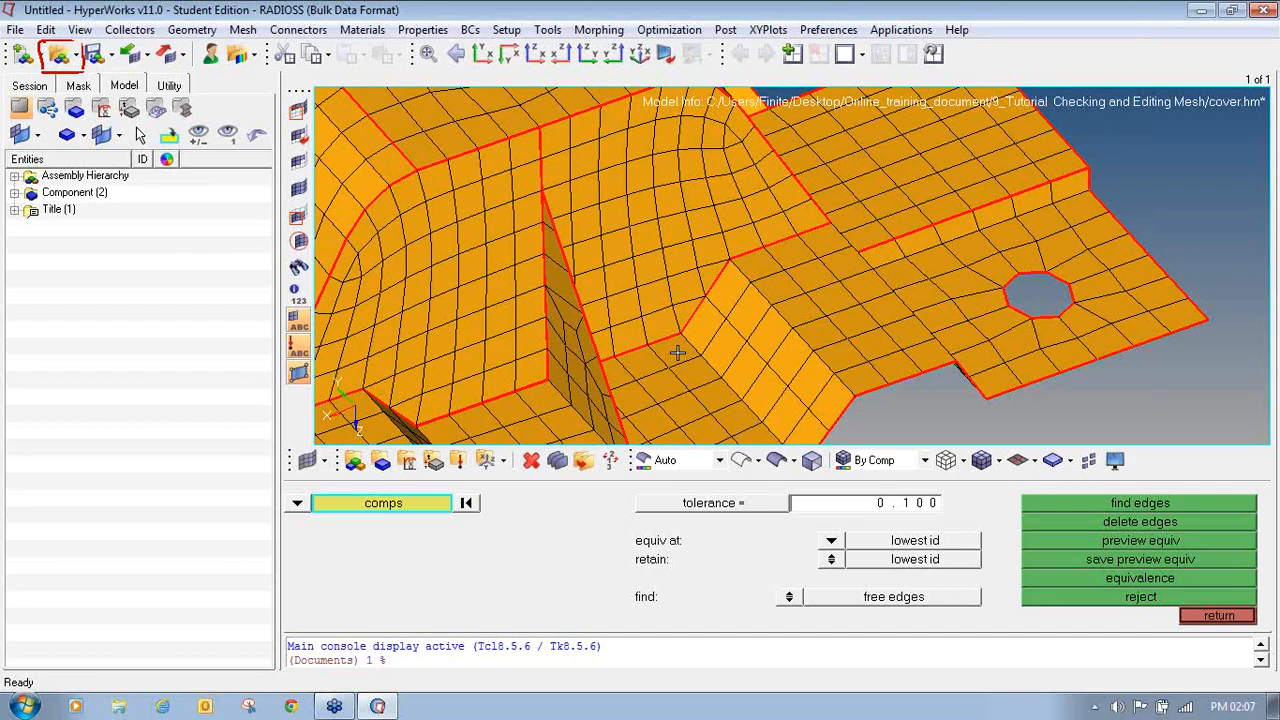
- Delete the found edges, reselect the cover component and preview its nodes for equivalencing
{"action": "left_click", "coordinate": [1093, 523]}
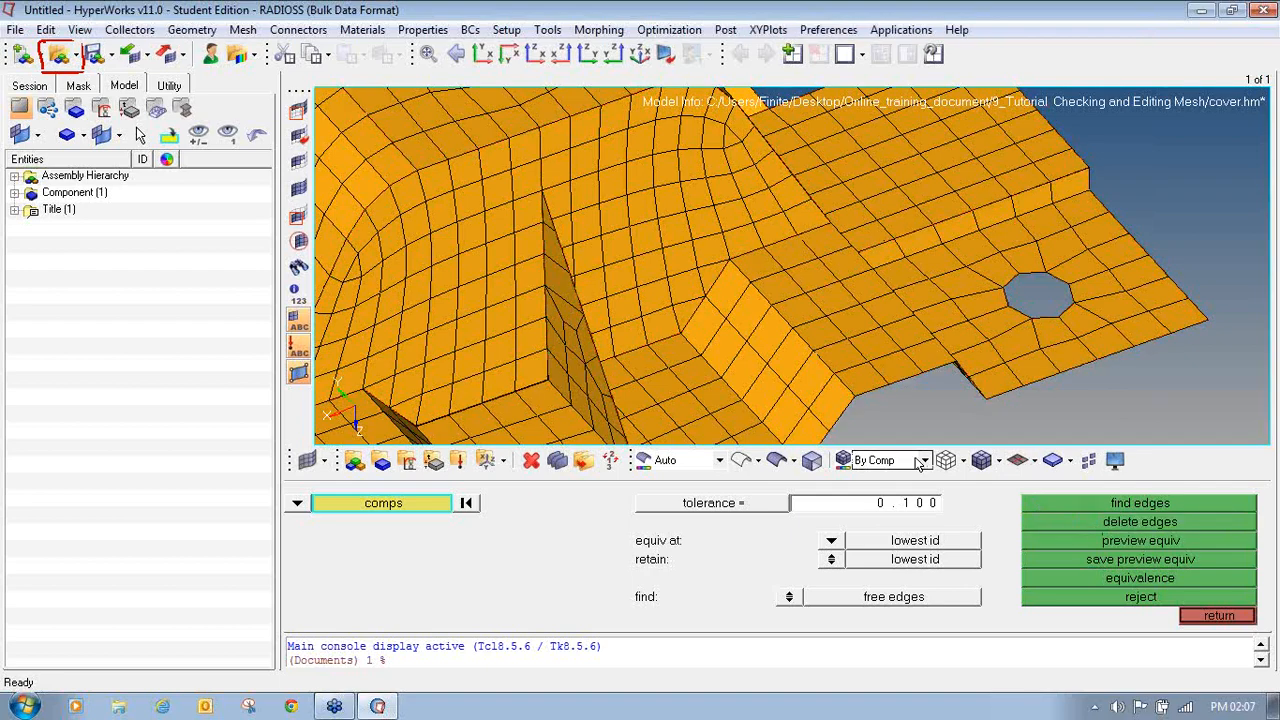
{"action": "left_click", "coordinate": [520, 240]}
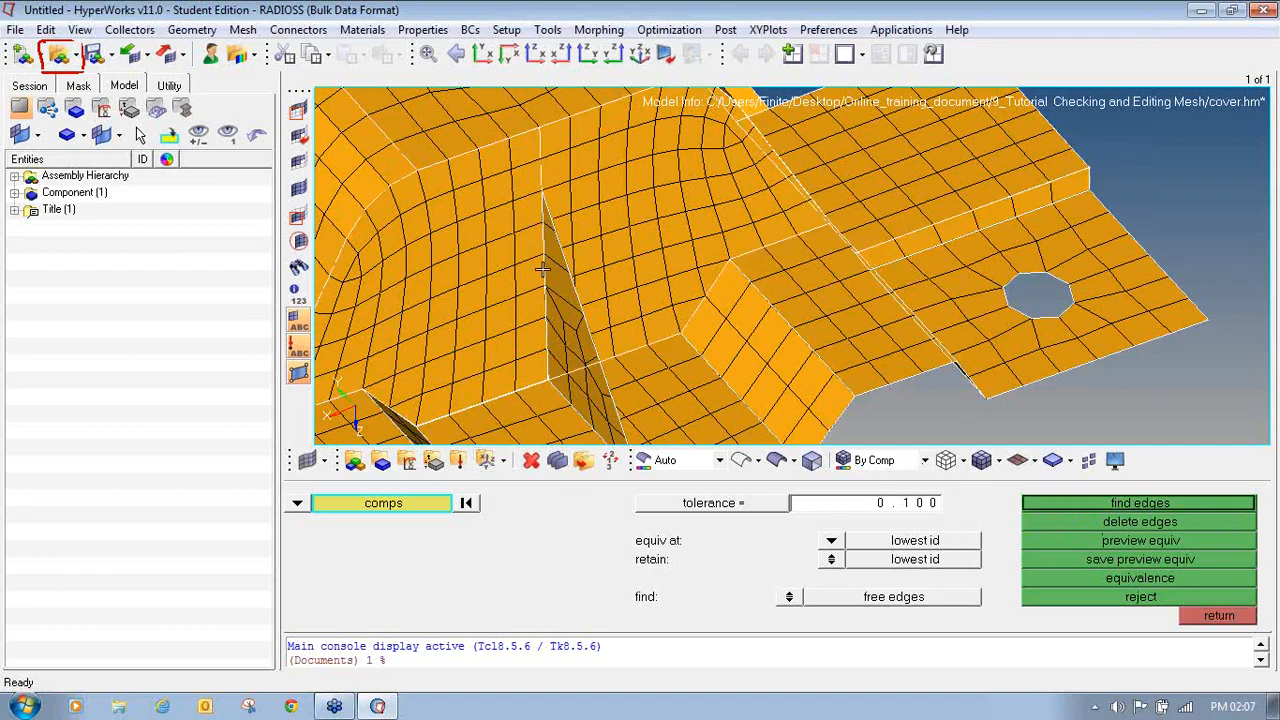
{"action": "left_click", "coordinate": [1268, 208]}
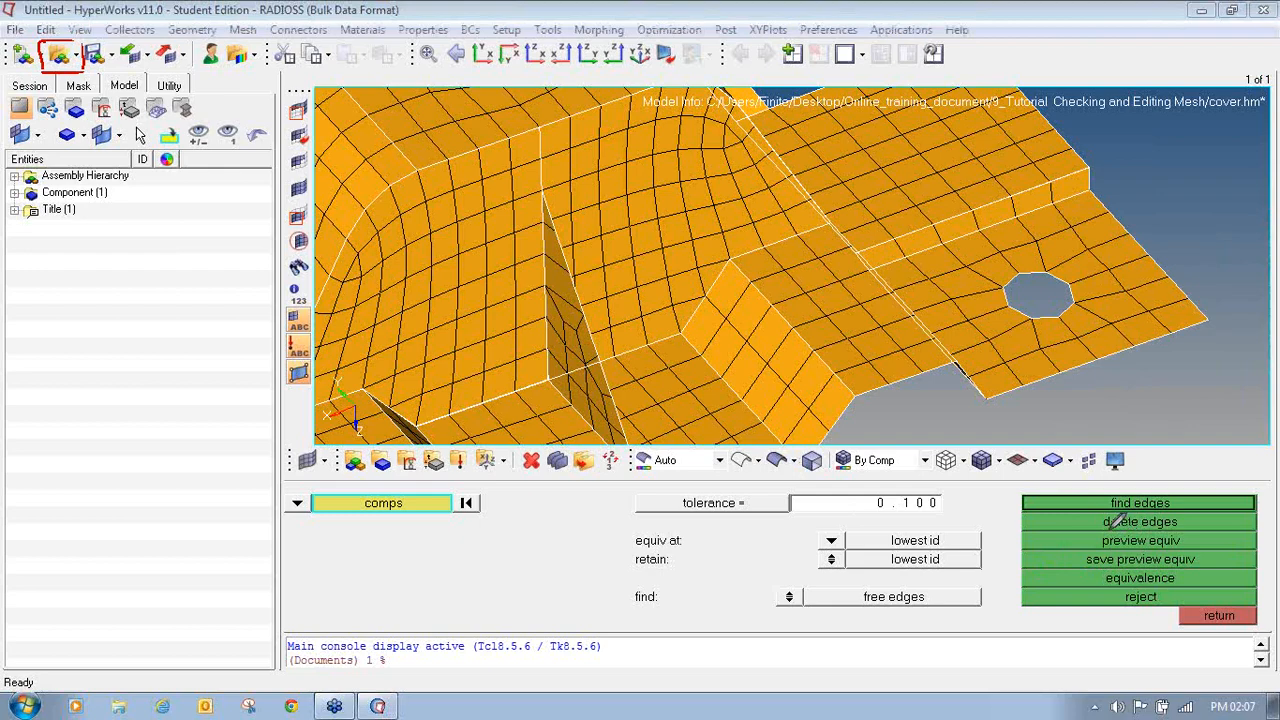
{"action": "mouse_move", "coordinate": [1120, 532]}
{"action": "left_mouse_down"}
{"action": "mouse_move", "coordinate": [1092, 546]}
{"action": "mouse_move", "coordinate": [1168, 549]}
{"action": "mouse_move", "coordinate": [1192, 533]}
{"action": "left_mouse_up"}
{"action": "left_click", "coordinate": [1127, 541]}
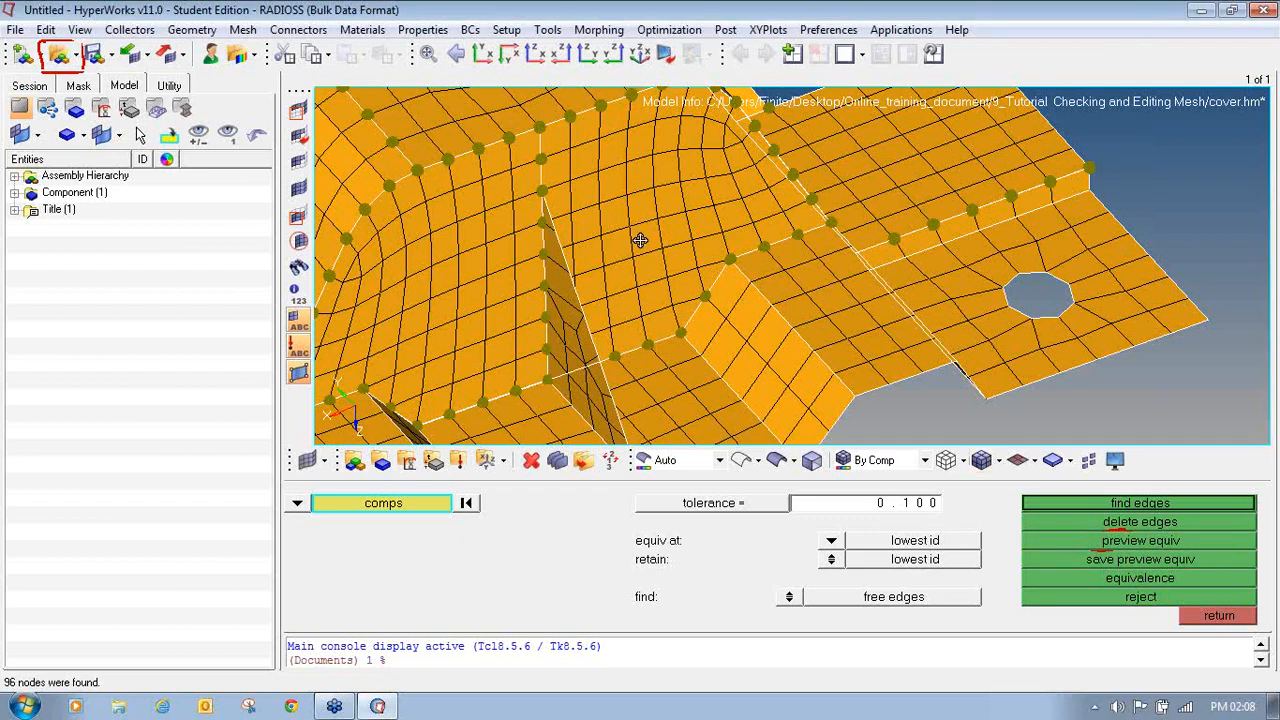
{"action": "right_click_drag", "start_coordinate": [729, 286], "coordinate": [870, 370], "text": "ctrl"}
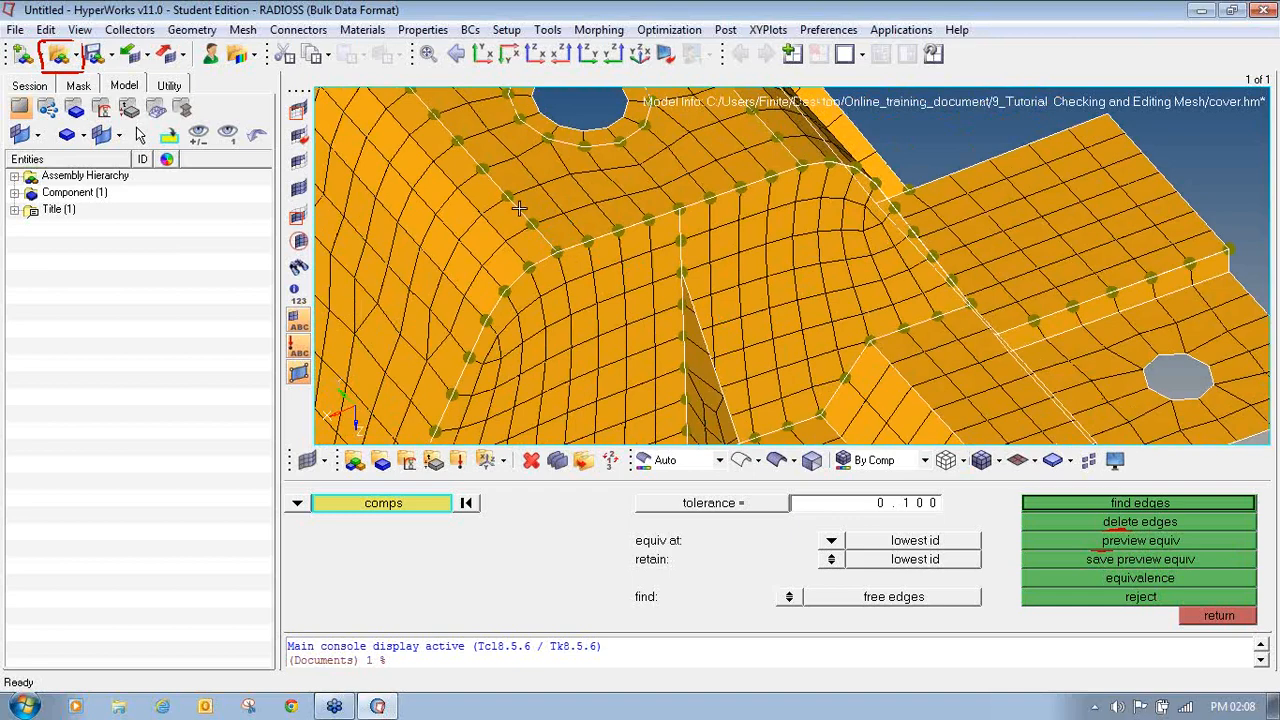
{"action": "scroll", "coordinate": [551, 210], "scroll_direction": "down", "scroll_amount": 5}
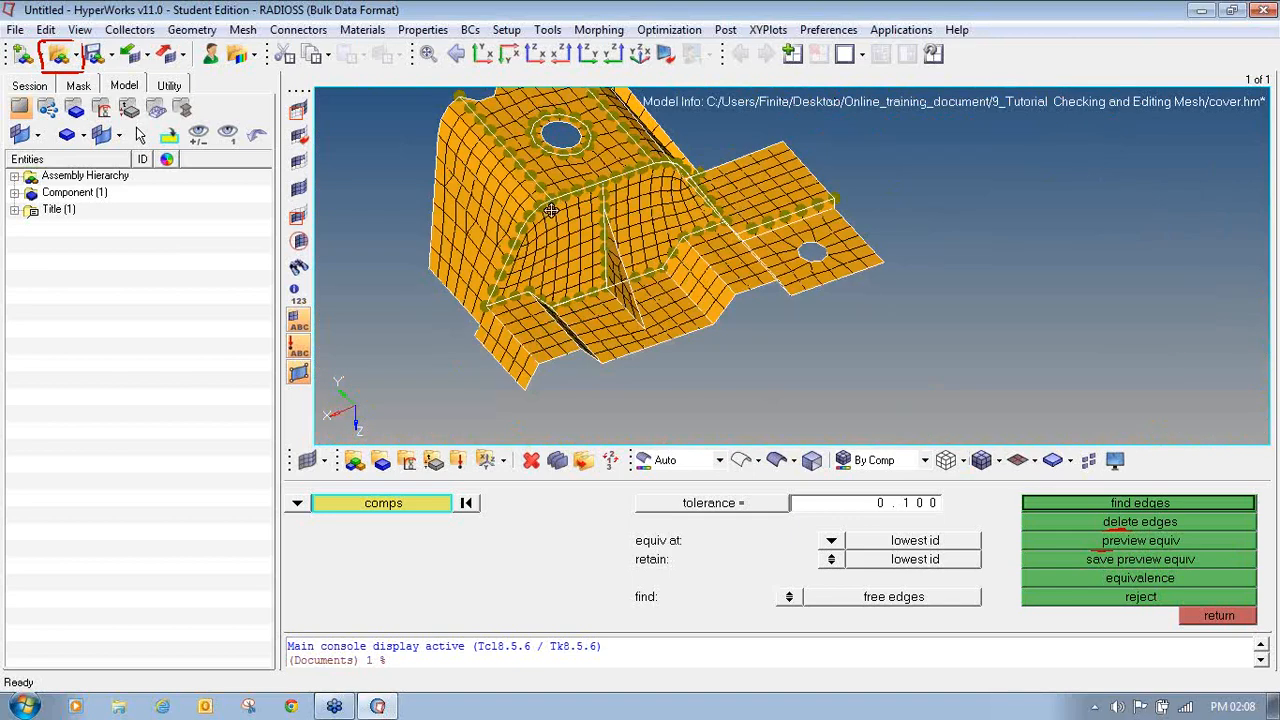
{"action": "right_click_drag", "start_coordinate": [551, 210], "coordinate": [571, 274], "text": "ctrl"}
{"action": "left_click_drag", "start_coordinate": [672, 286], "coordinate": [596, 298], "text": "ctrl"}
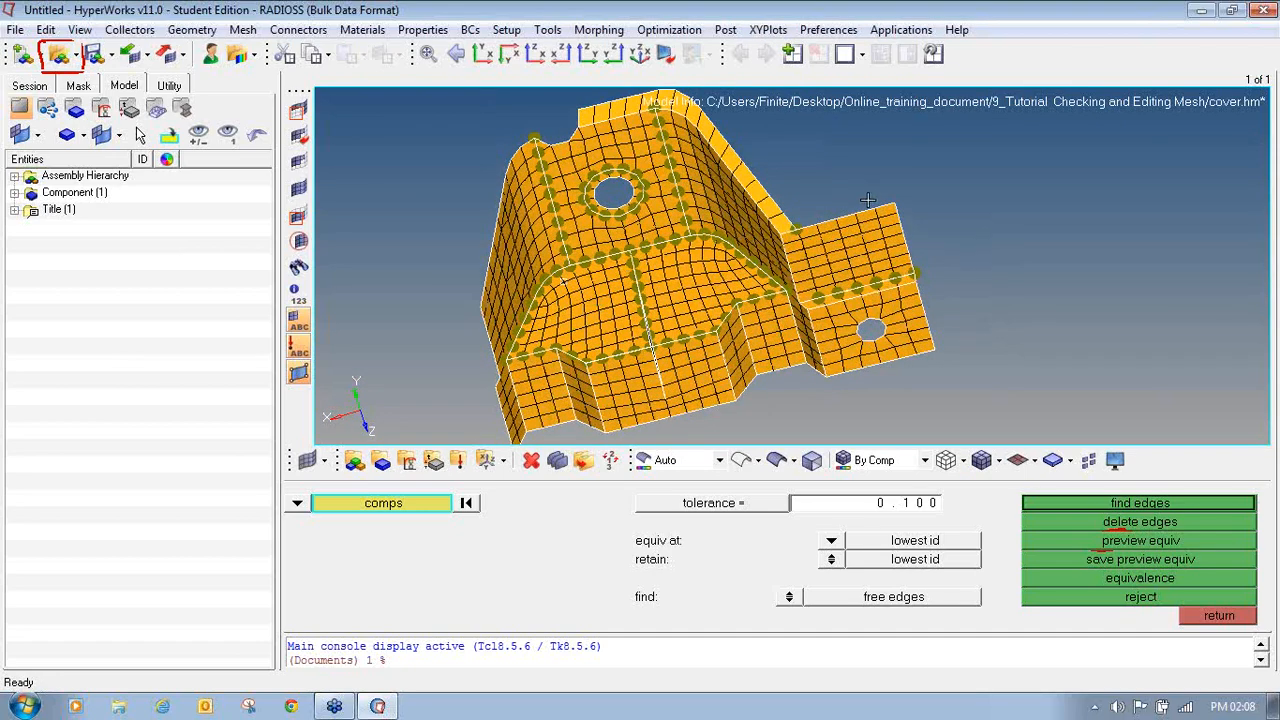
{"action": "scroll", "coordinate": [797, 229], "scroll_direction": "up", "scroll_amount": 3}
{"action": "scroll", "coordinate": [797, 229], "scroll_direction": "down", "scroll_amount": 3}
- Equivalence the previewed coincident nodes of the cover component
{"action": "left_click", "coordinate": [1265, 222]}
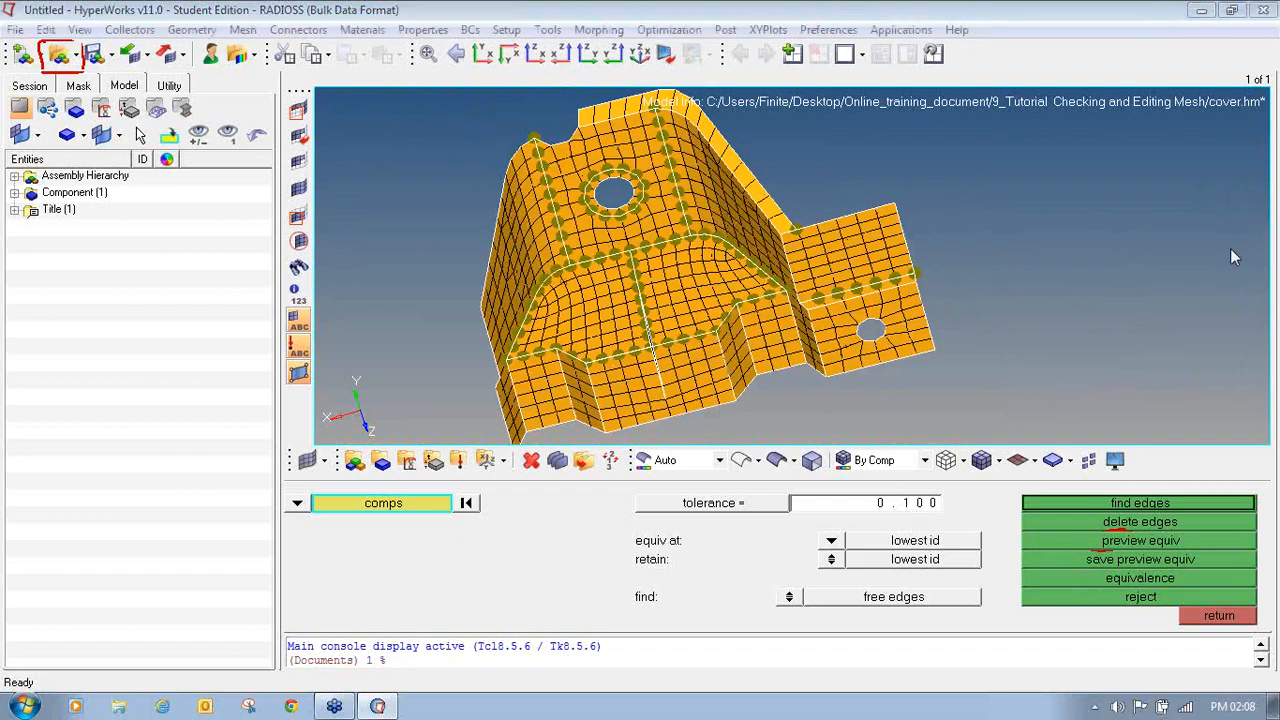
{"action": "left_click", "coordinate": [1230, 257]}
{"action": "mouse_move", "coordinate": [1098, 568]}
{"action": "left_mouse_down"}
{"action": "mouse_move", "coordinate": [1086, 580]}
{"action": "mouse_move", "coordinate": [1140, 588]}
{"action": "mouse_move", "coordinate": [1186, 572]}
{"action": "left_mouse_up"}
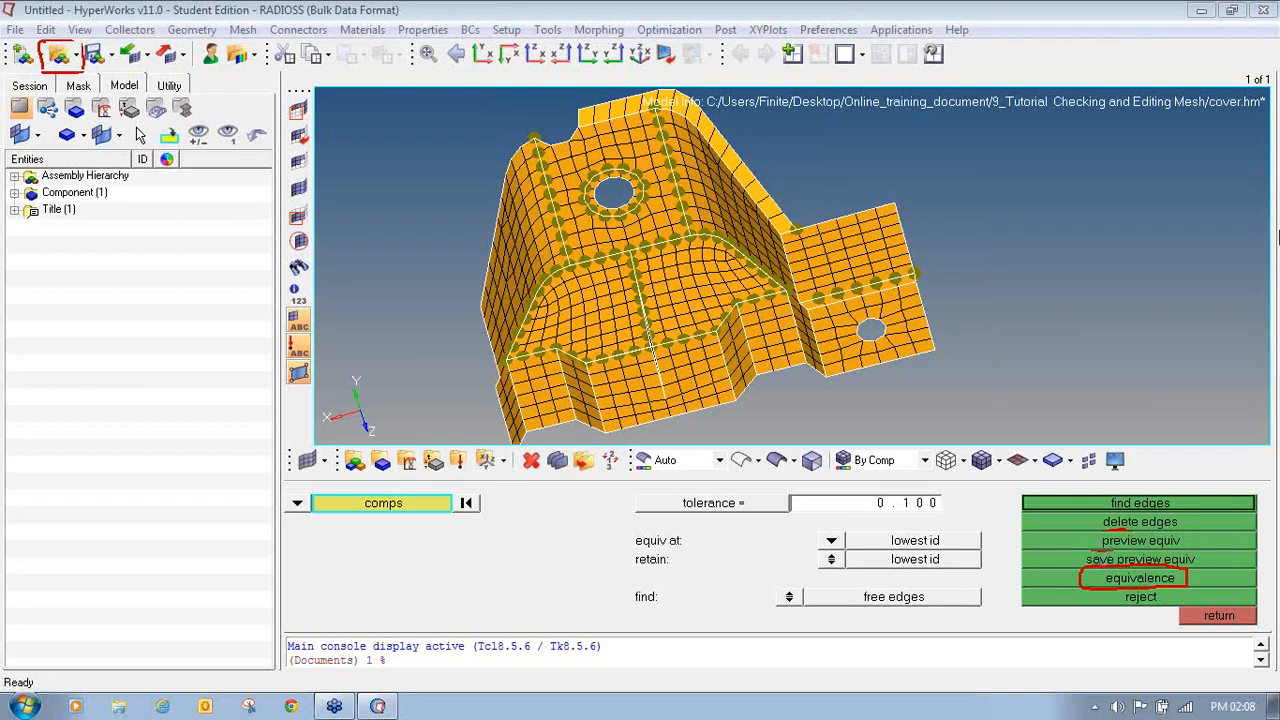
{"action": "left_click", "coordinate": [1136, 578]}
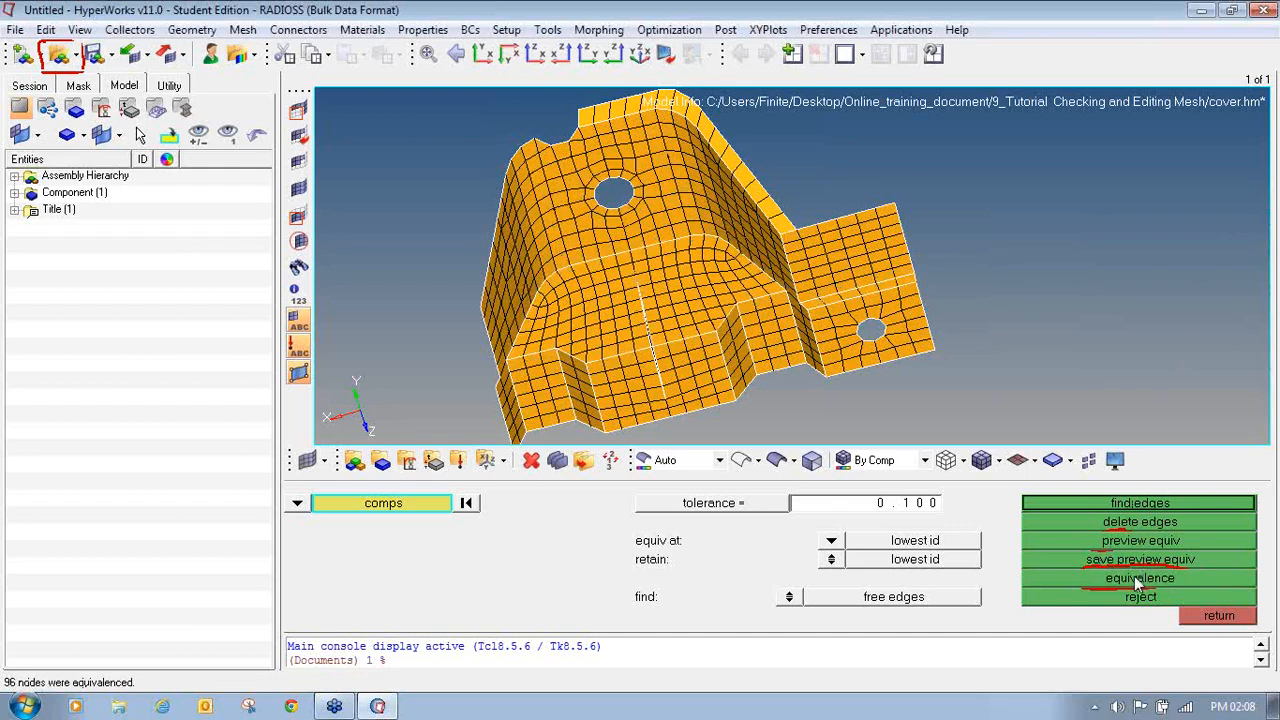
- Find the free edges of the equivalenced cover component again and inspect them along the outer boundary, holes, folds and ribs
{"action": "left_click_drag", "start_coordinate": [700, 314], "coordinate": [640, 272], "text": "ctrl"}
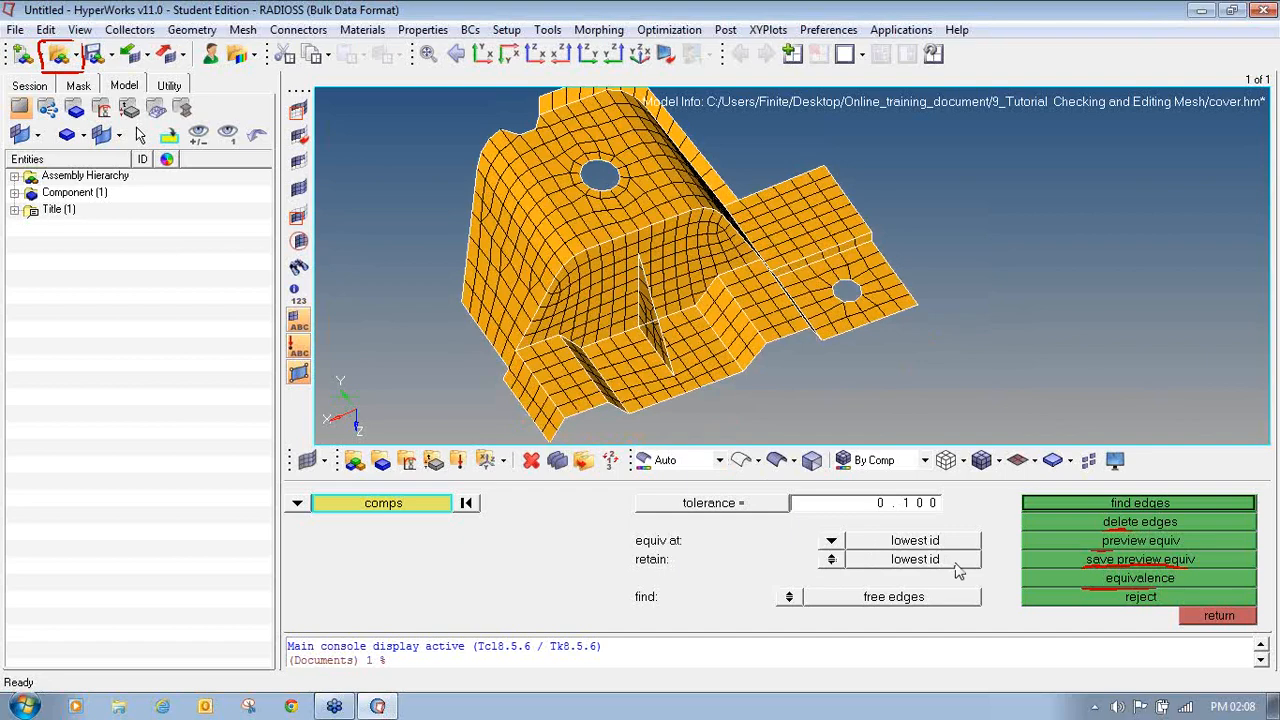
{"action": "left_click", "coordinate": [1043, 505]}
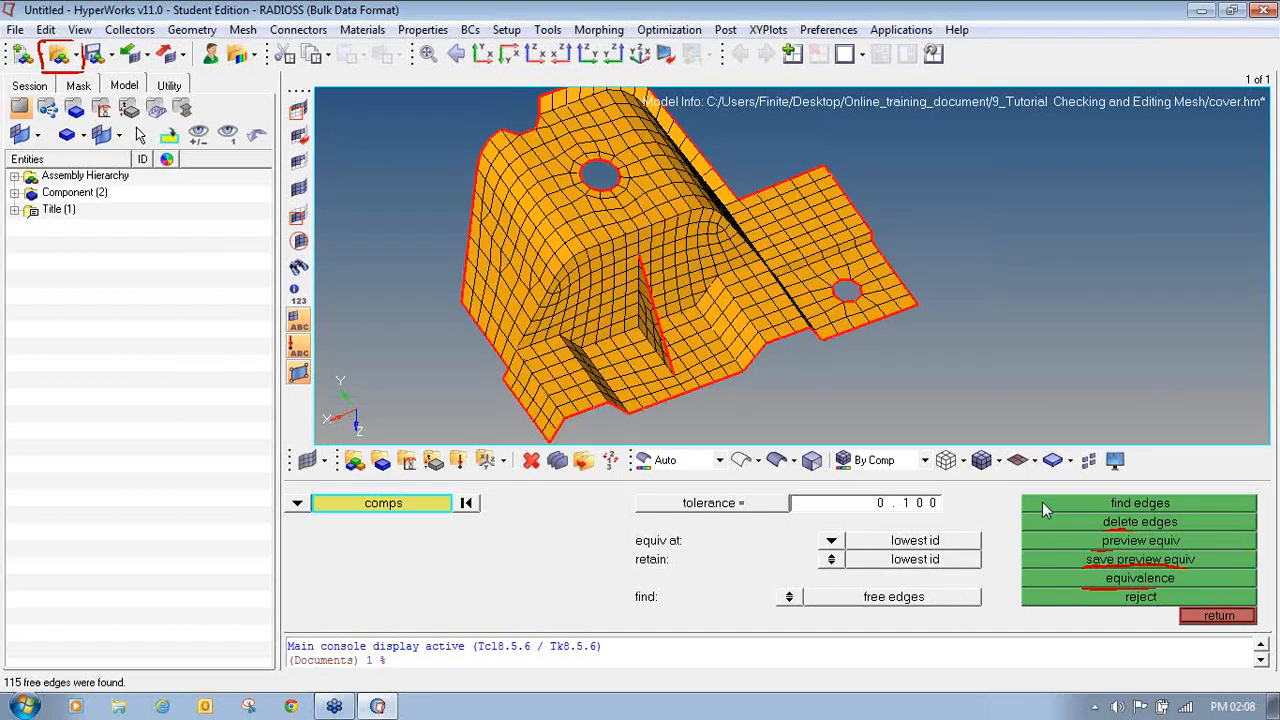
{"action": "left_click_drag", "start_coordinate": [672, 290], "coordinate": [506, 362], "text": "ctrl"}
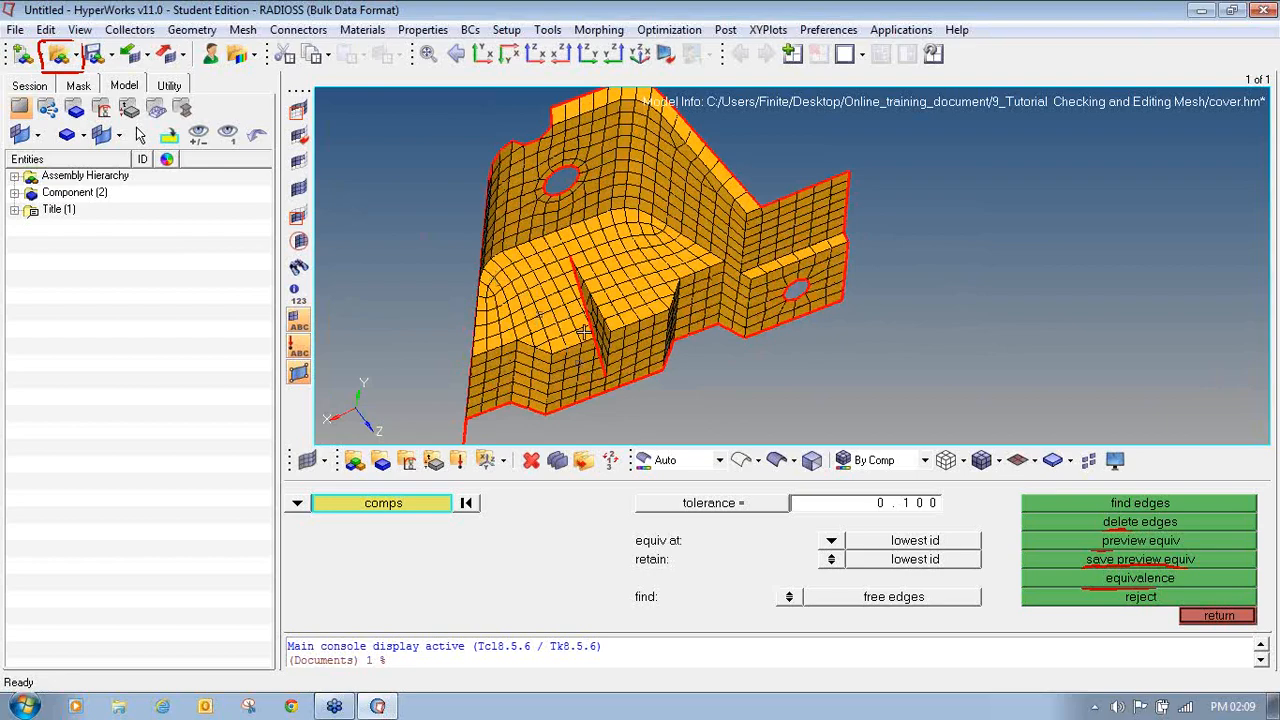
{"action": "left_click_drag", "start_coordinate": [583, 332], "coordinate": [640, 328], "text": "ctrl"}
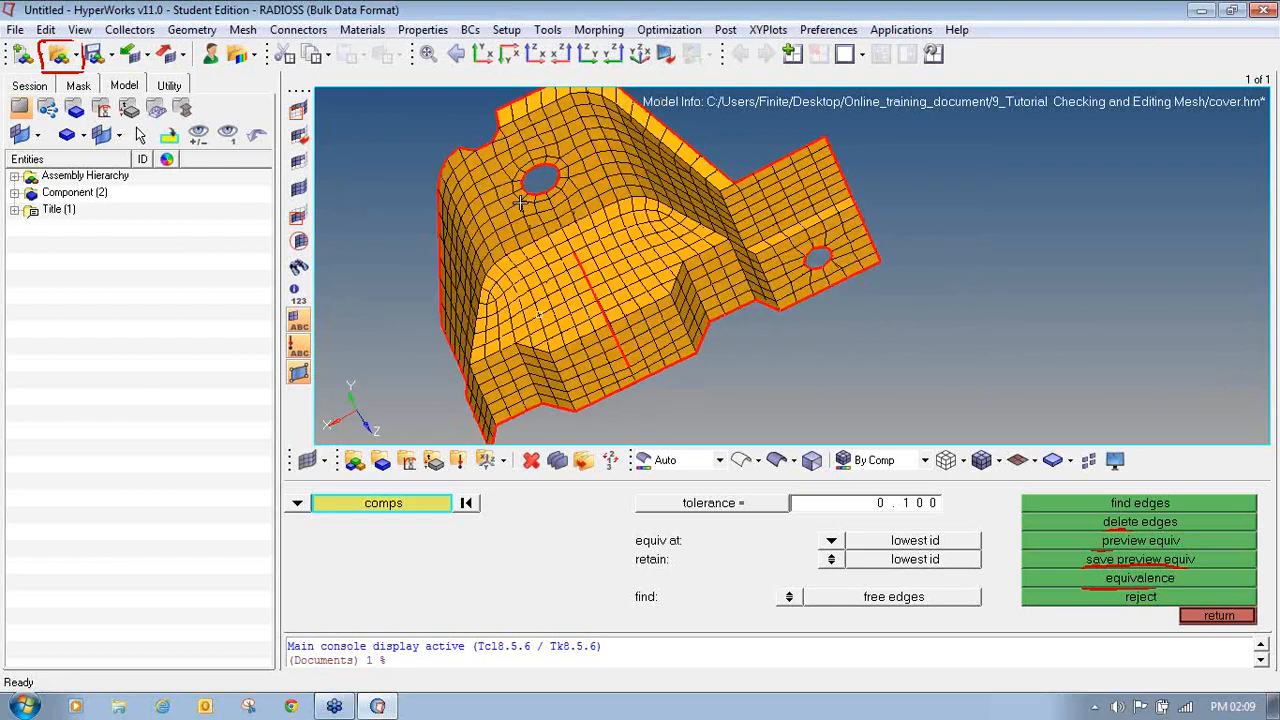
{"action": "right_click_drag", "start_coordinate": [520, 203], "coordinate": [588, 317], "text": "ctrl"}
{"action": "scroll", "coordinate": [560, 197], "scroll_direction": "up", "scroll_amount": 3, "text": "ctrl"}
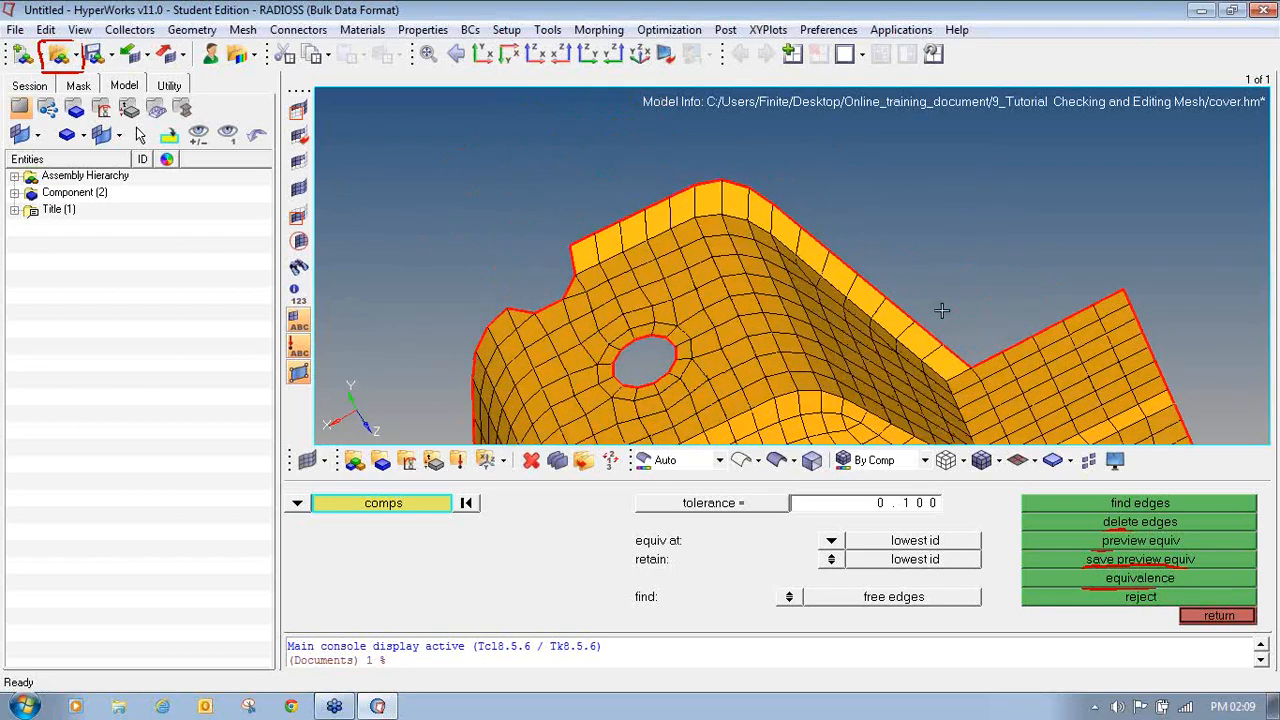
{"action": "left_click_drag", "start_coordinate": [1117, 321], "coordinate": [963, 348], "text": "ctrl"}
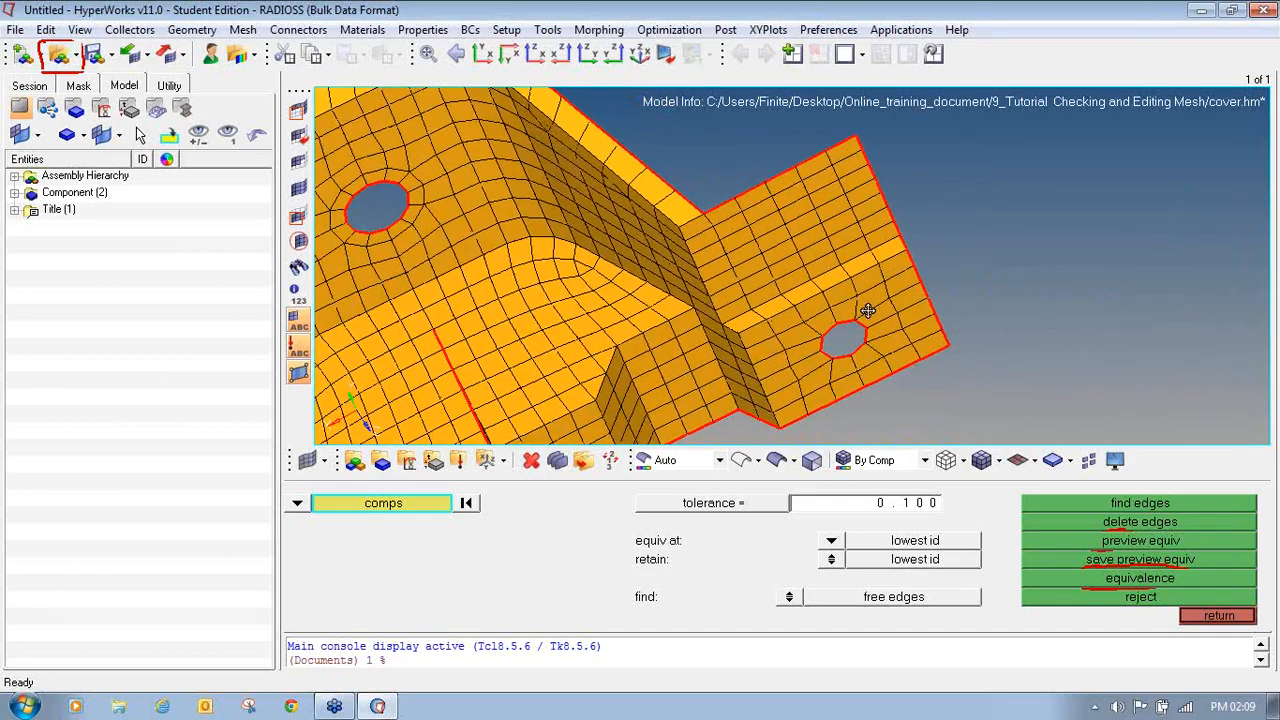
{"action": "scroll", "coordinate": [800, 310], "scroll_direction": "down", "scroll_amount": 5, "text": "ctrl"}
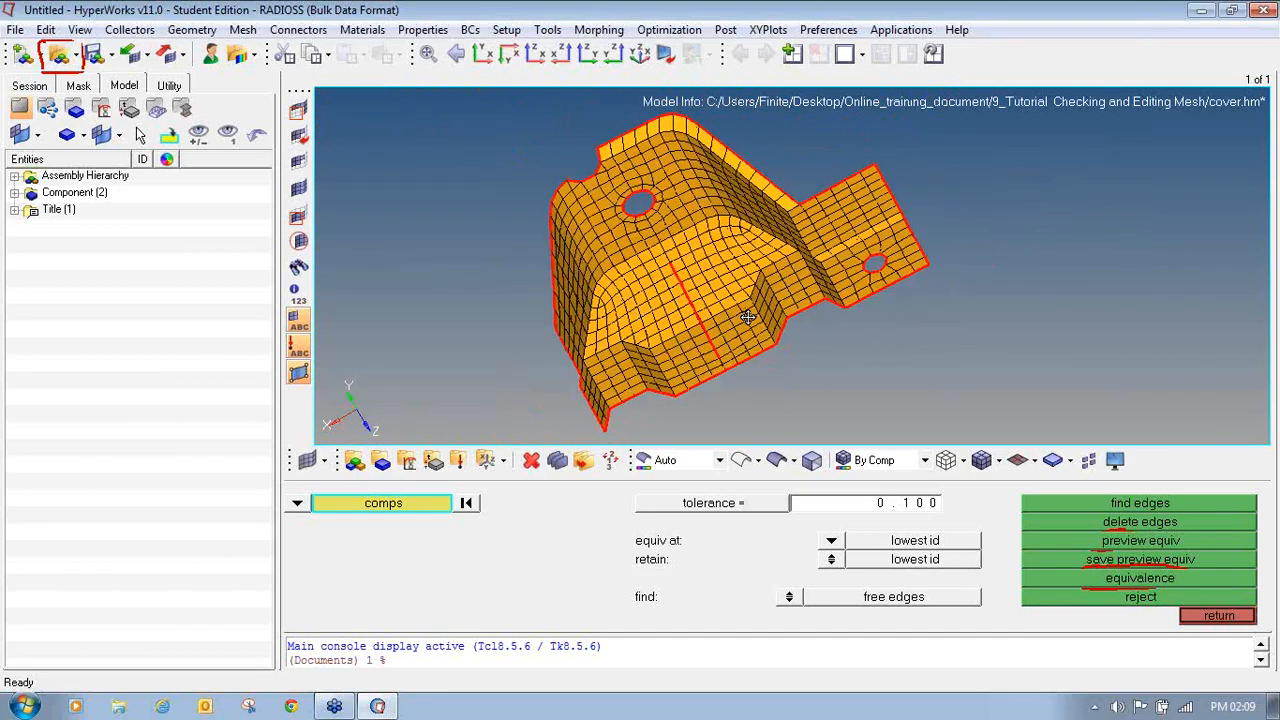
{"action": "left_click_drag", "start_coordinate": [748, 317], "coordinate": [923, 329], "text": "ctrl"}
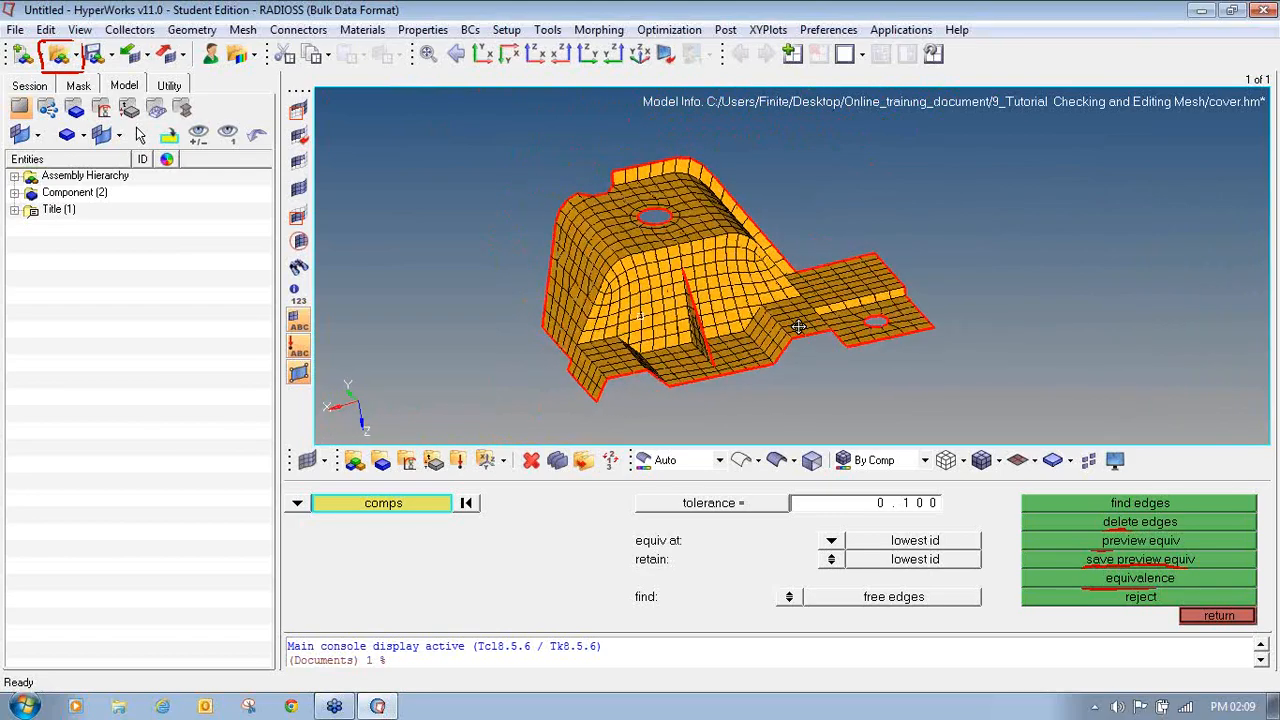
{"action": "left_click_drag", "start_coordinate": [799, 326], "coordinate": [857, 303], "text": "ctrl"}
{"action": "left_click_drag", "start_coordinate": [721, 317], "coordinate": [447, 310], "text": "ctrl"}
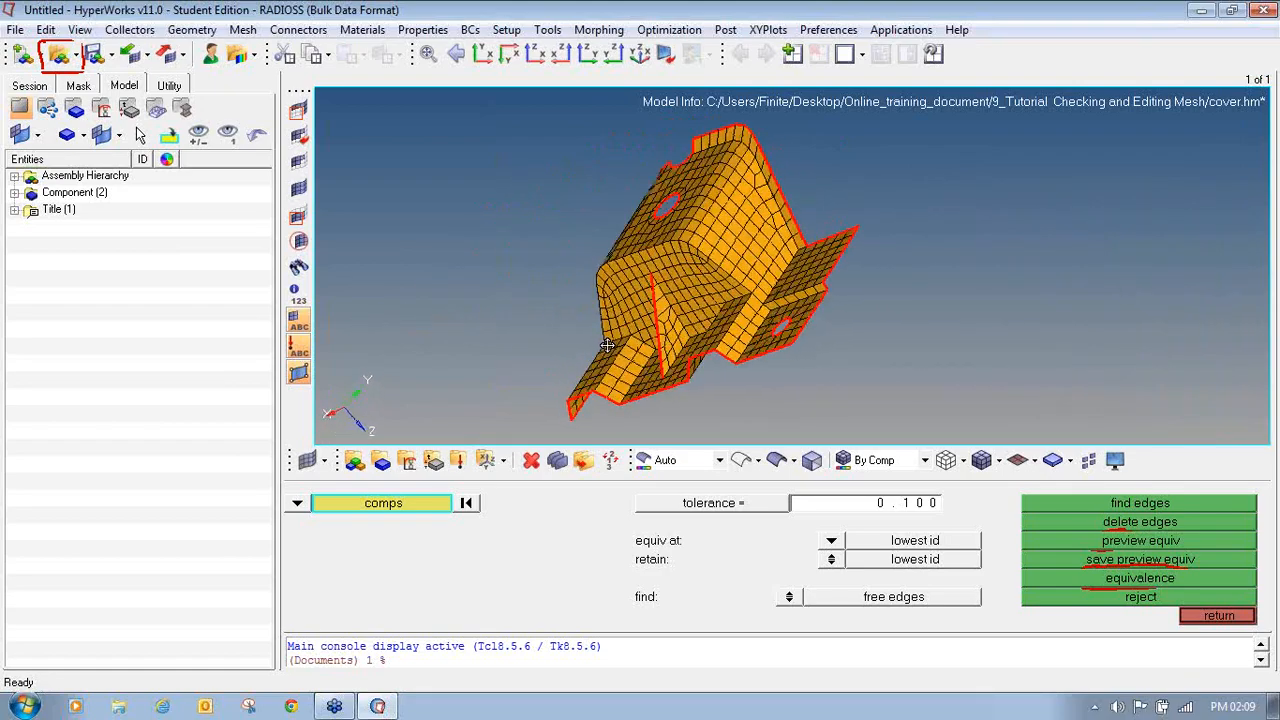
{"action": "left_click_drag", "start_coordinate": [924, 280], "coordinate": [745, 310], "text": "ctrl"}
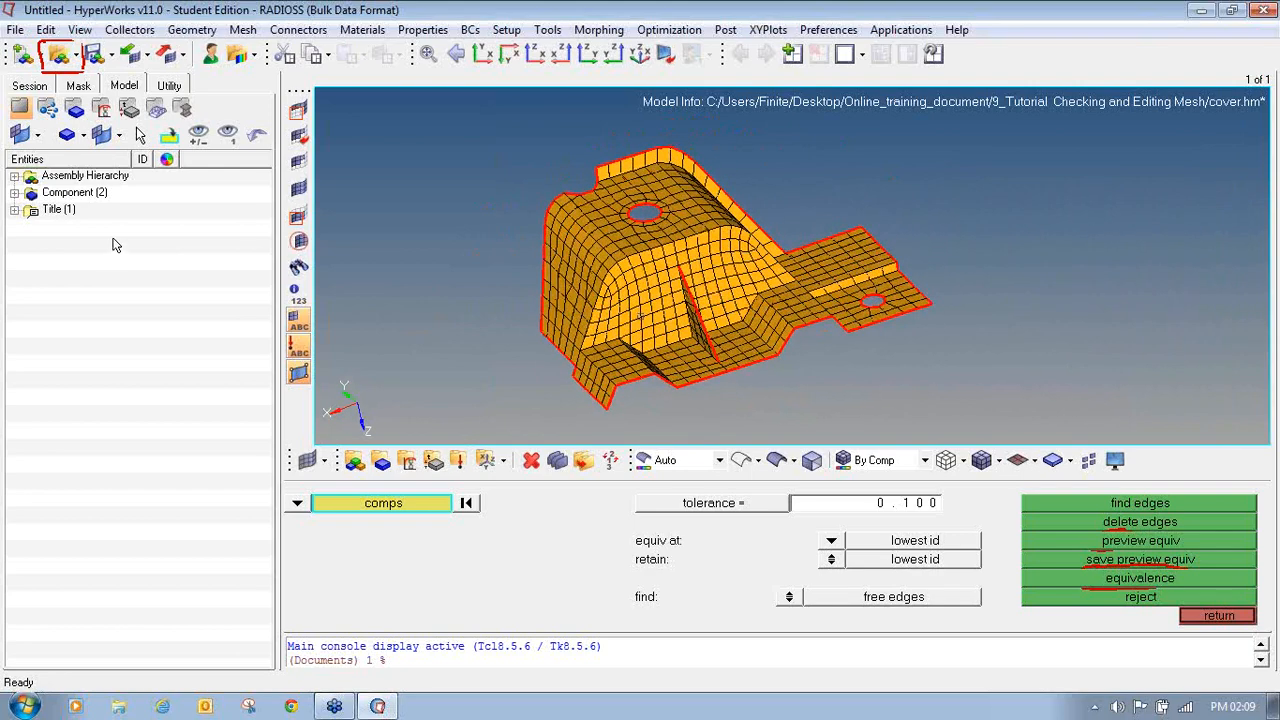
- Hide the shells component to examine the ^edges component on its own from several angles, and show the shells again
{"action": "left_click", "coordinate": [15, 192]}
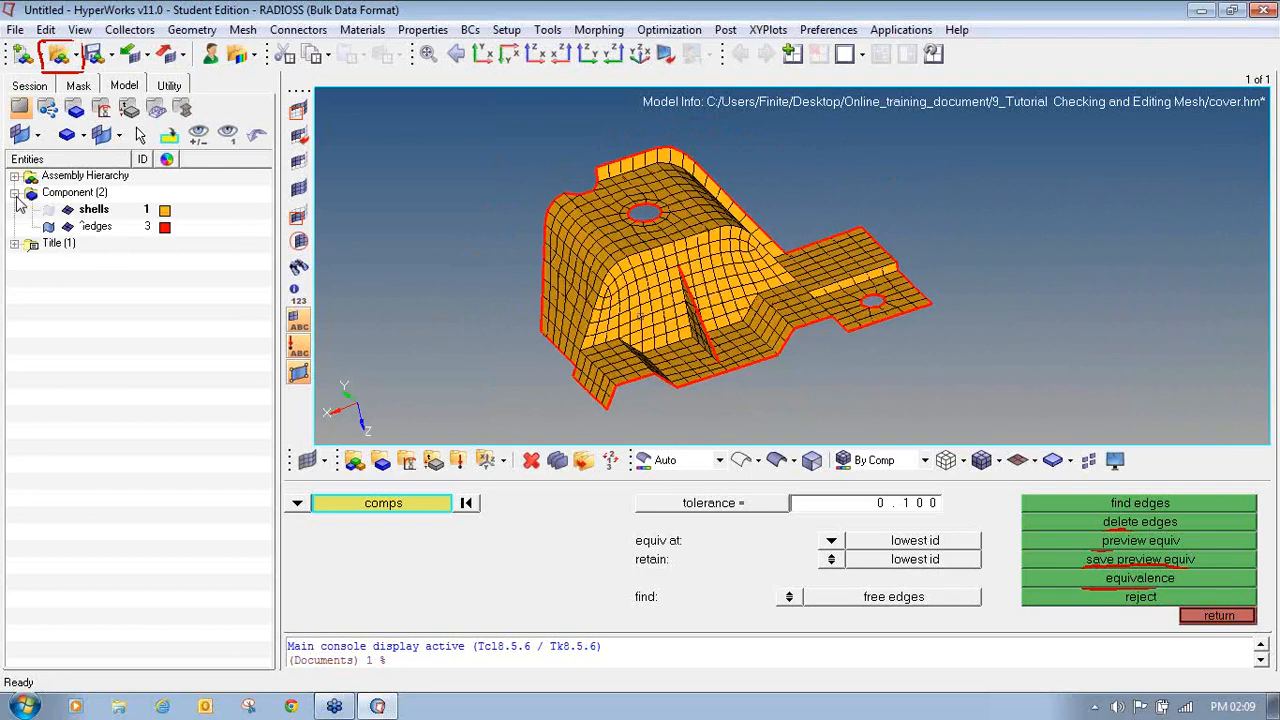
{"action": "left_click", "coordinate": [68, 210]}
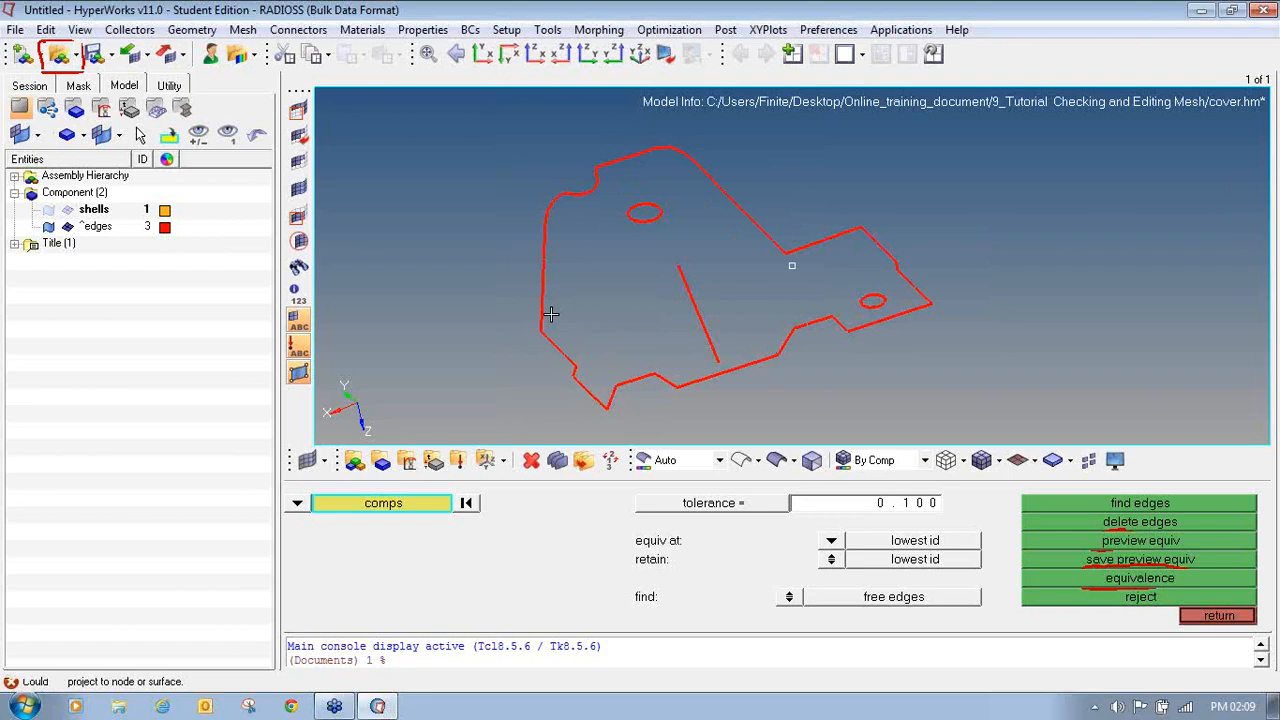
{"action": "right_click_drag", "start_coordinate": [647, 284], "coordinate": [558, 280], "text": "ctrl"}
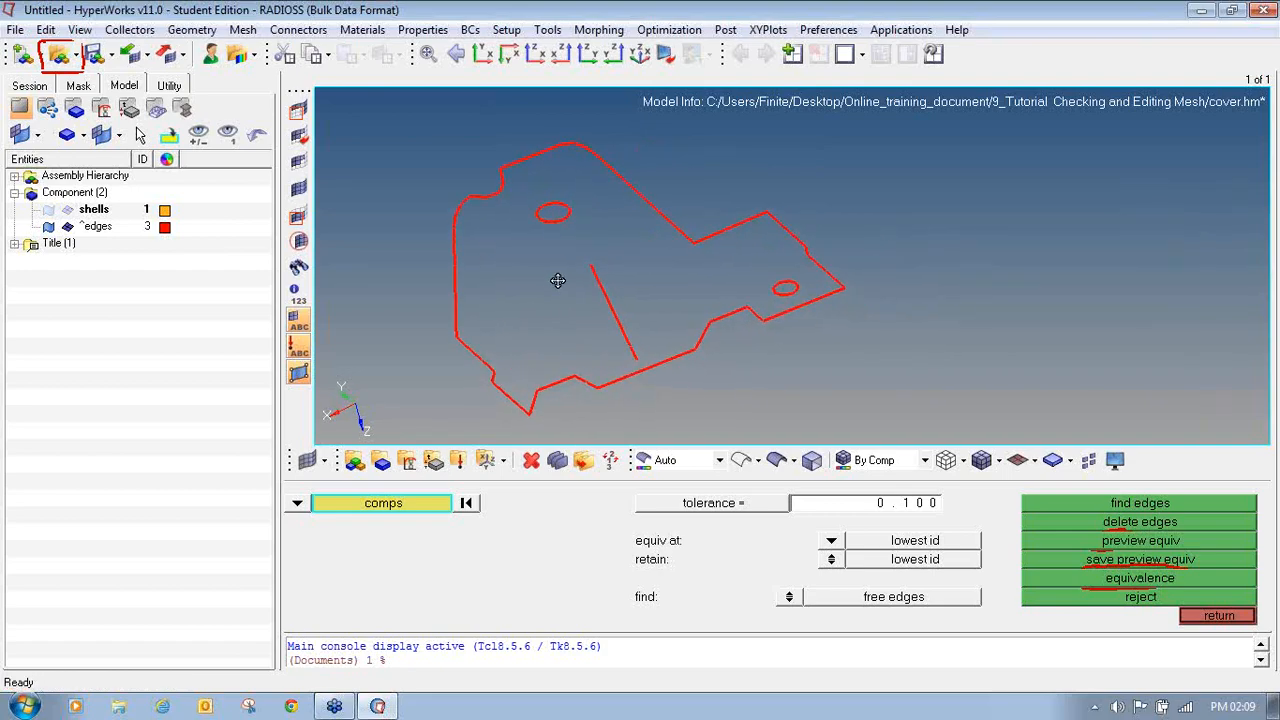
{"action": "left_click", "coordinate": [574, 280], "text": "ctrl"}
{"action": "left_click_drag", "start_coordinate": [573, 280], "coordinate": [782, 311], "text": "ctrl"}
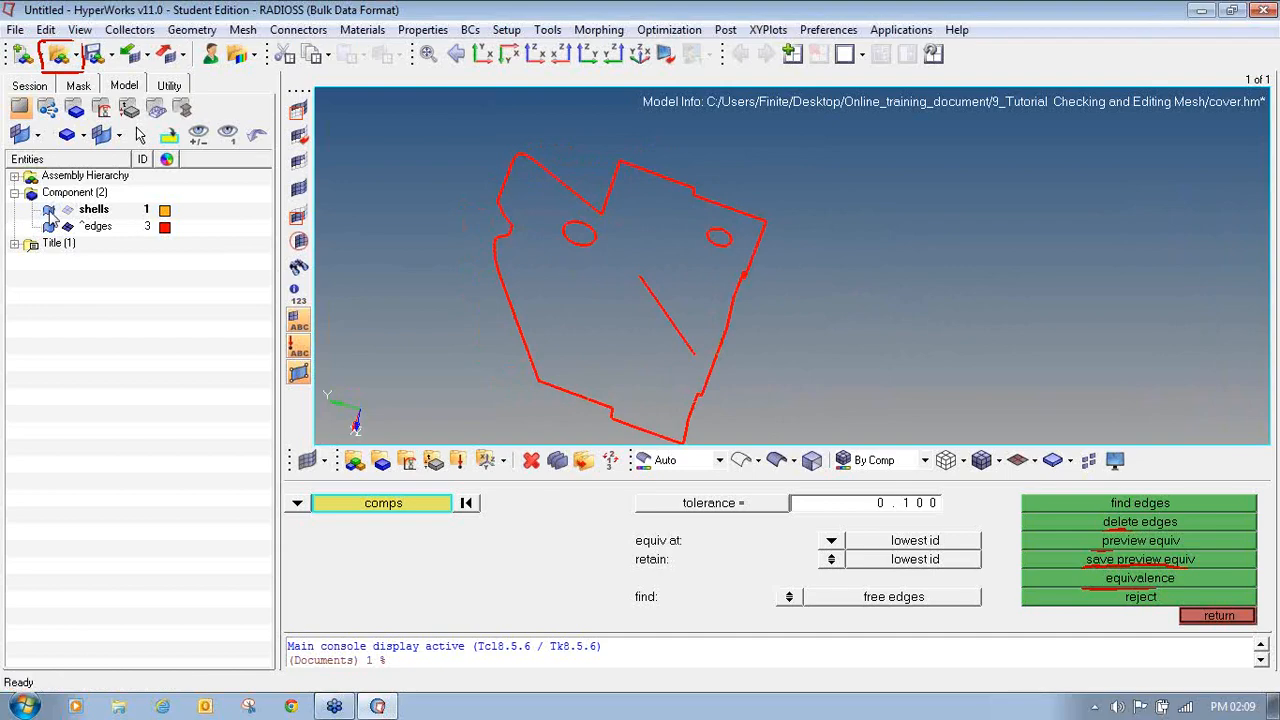
{"action": "left_click", "coordinate": [67, 210]}
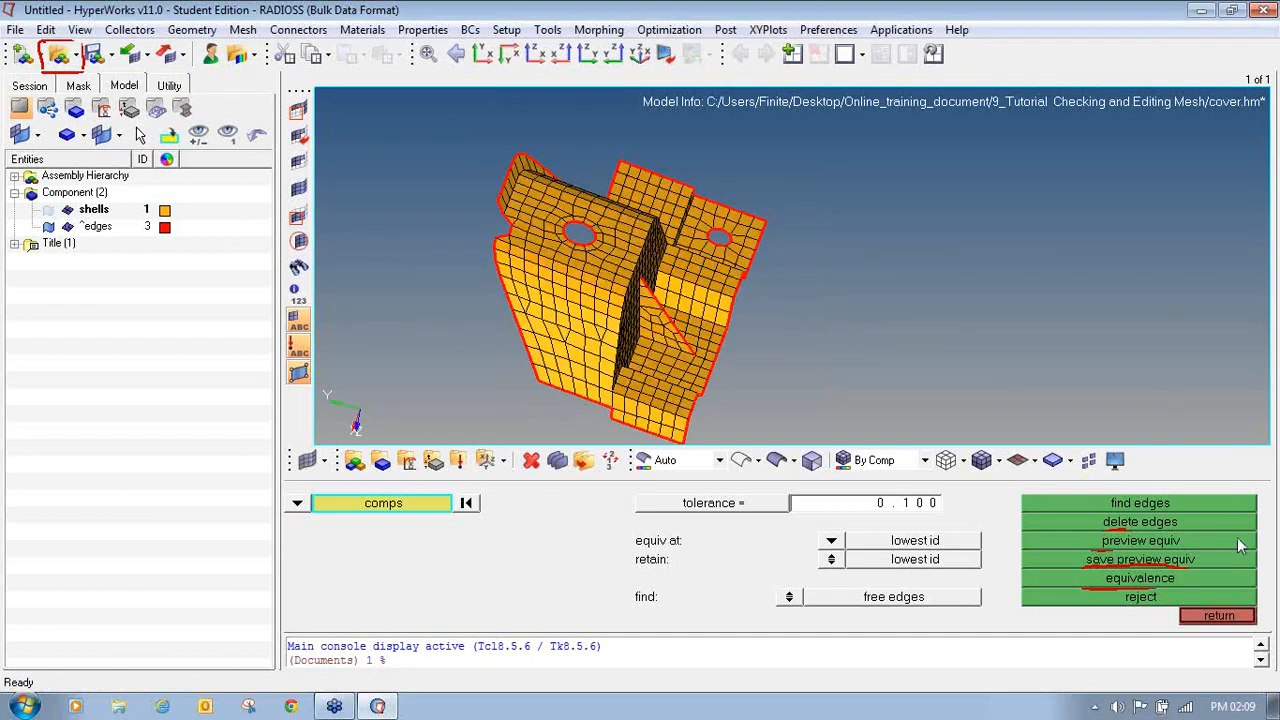
- Delete the found free edges from the model and close the edges check
{"action": "left_click", "coordinate": [1150, 521]}
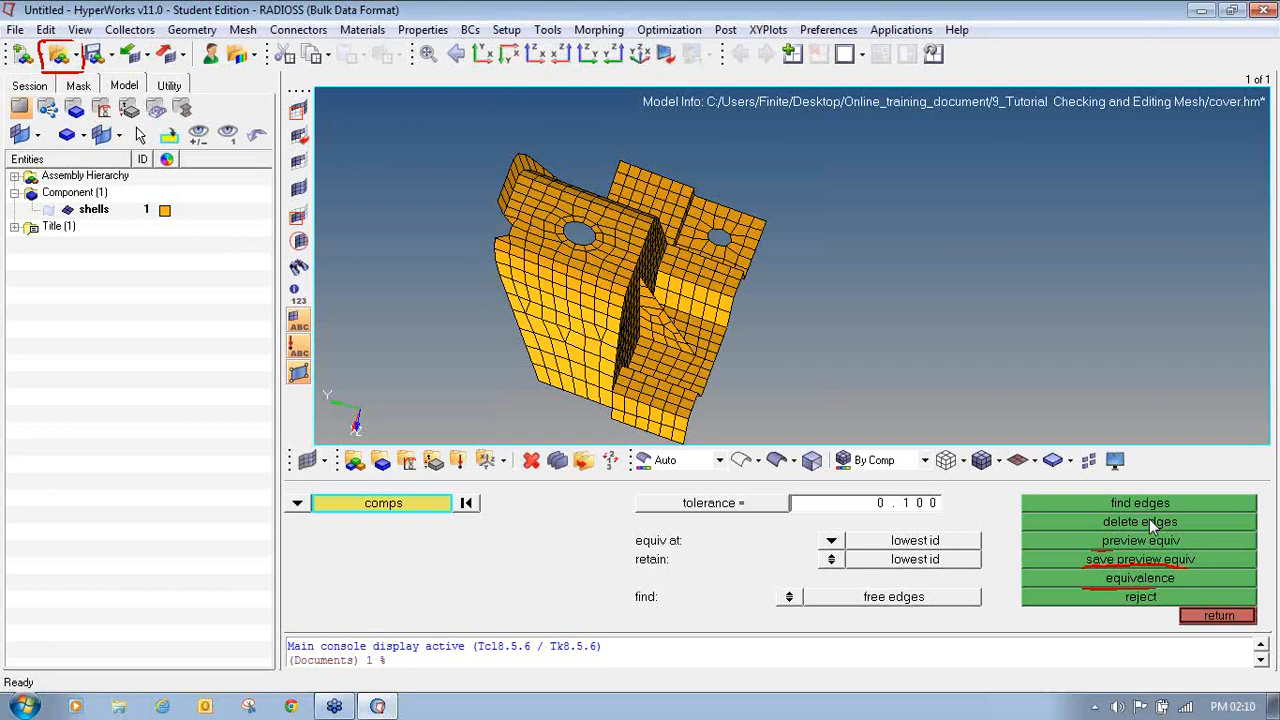
{"action": "left_click", "coordinate": [1147, 339]}
{"action": "mouse_move", "coordinate": [749, 300]}
{"action": "left_mouse_down", "text": "ctrl"}
{"action": "mouse_move", "coordinate": [703, 317]}
{"action": "mouse_move", "coordinate": [625, 277]}
{"action": "mouse_move", "coordinate": [581, 282]}
{"action": "mouse_move", "coordinate": [646, 290]}
{"action": "left_mouse_up", "text": "ctrl"}
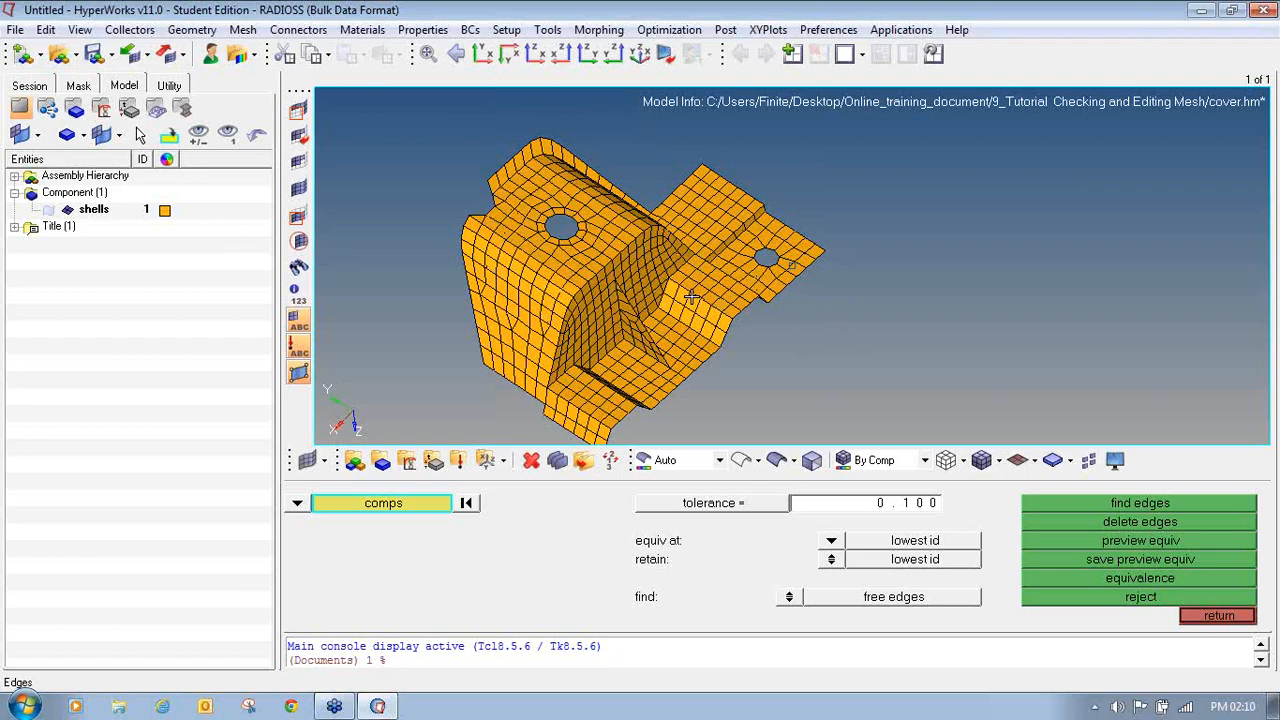
{"action": "right_click_drag", "start_coordinate": [690, 297], "coordinate": [650, 287], "text": "ctrl"}
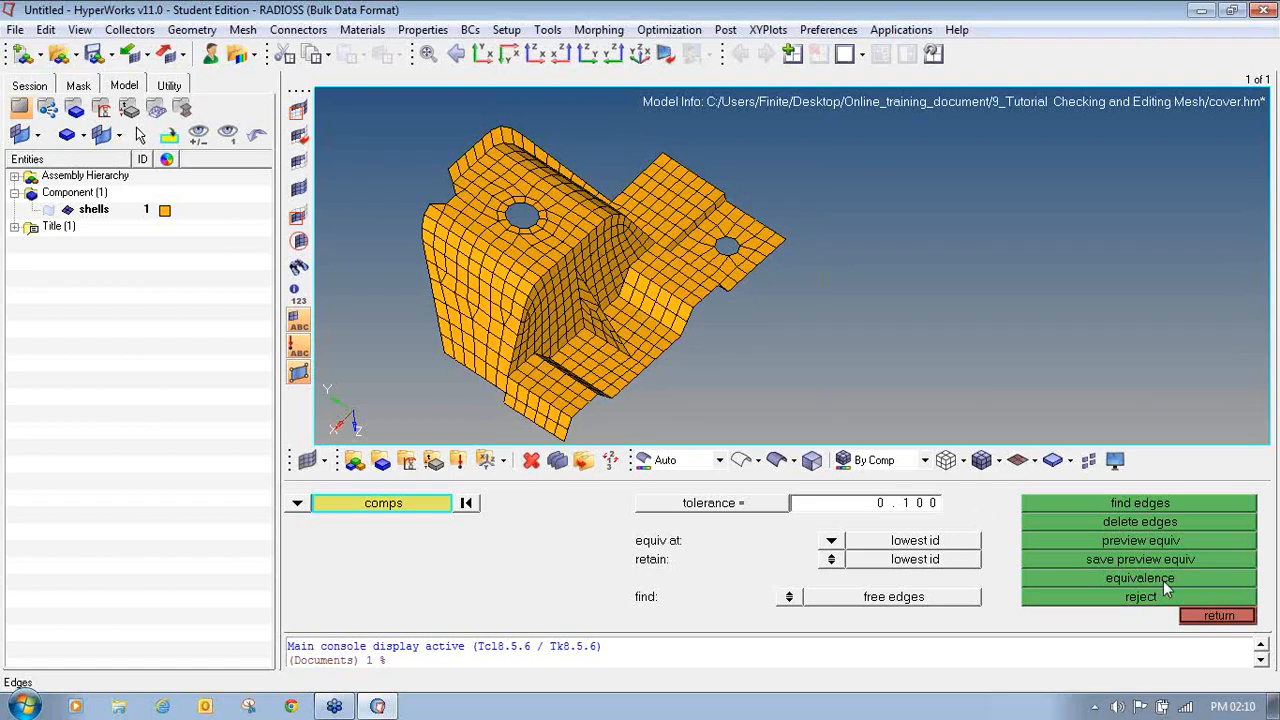
{"action": "left_click", "coordinate": [1218, 617]}
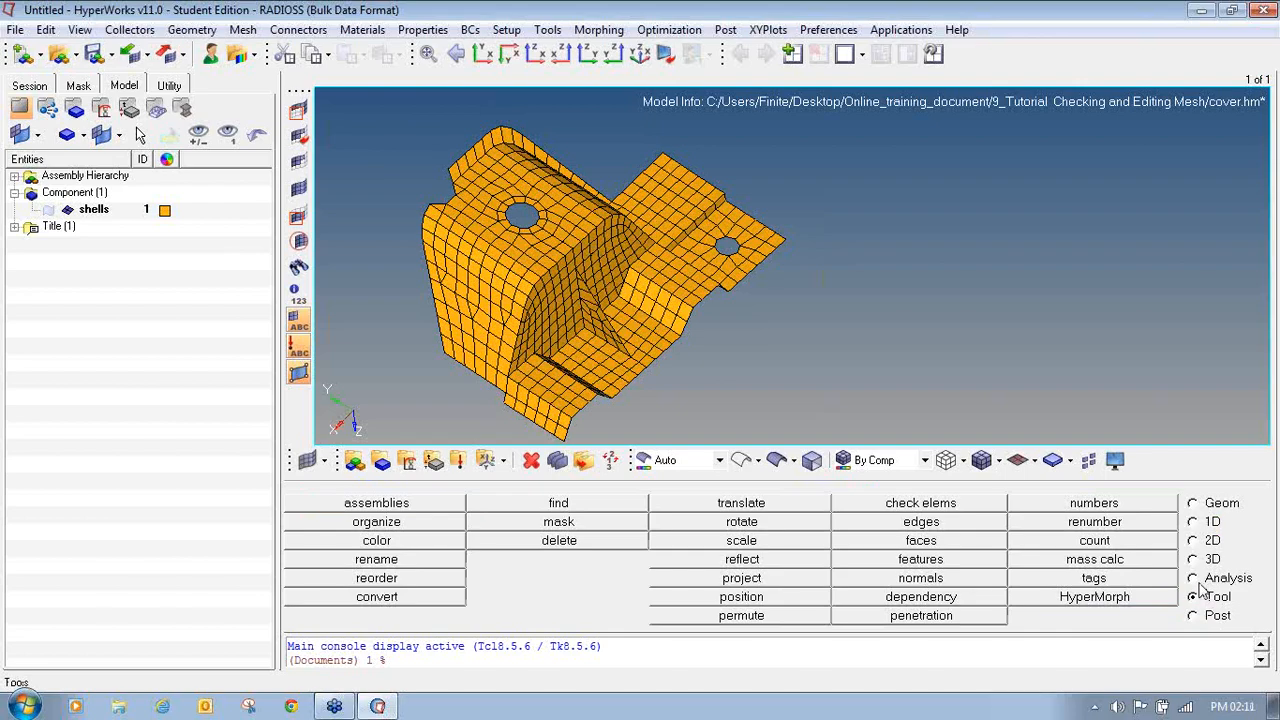
- Display the element normals of the shells component as vectors and inspect their directions across the cover
{"action": "left_click", "coordinate": [1222, 248]}
{"action": "mouse_move", "coordinate": [1214, 585]}
{"action": "left_mouse_down"}
{"action": "mouse_move", "coordinate": [1191, 585]}
{"action": "mouse_move", "coordinate": [1204, 606]}
{"action": "mouse_move", "coordinate": [1242, 592]}
{"action": "mouse_move", "coordinate": [1212, 585]}
{"action": "left_mouse_up"}
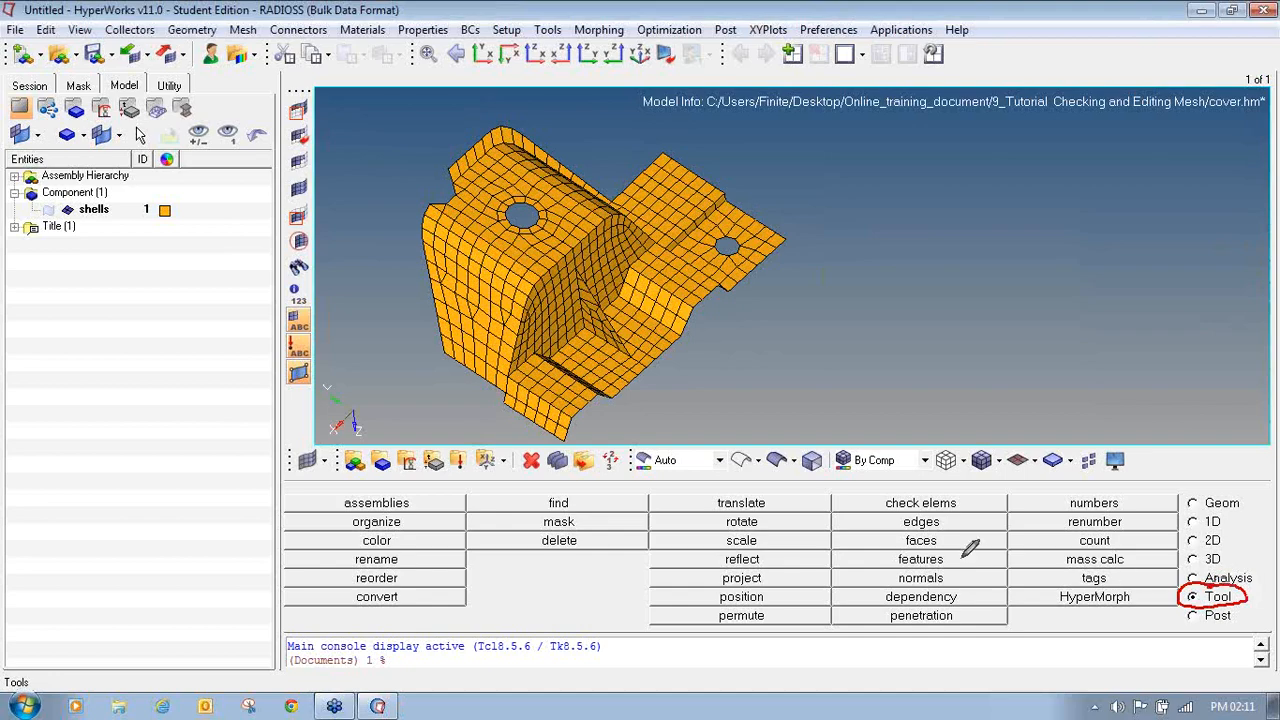
{"action": "mouse_move", "coordinate": [905, 567]}
{"action": "left_mouse_down"}
{"action": "mouse_move", "coordinate": [848, 566]}
{"action": "mouse_move", "coordinate": [838, 587]}
{"action": "mouse_move", "coordinate": [1008, 576]}
{"action": "mouse_move", "coordinate": [912, 568]}
{"action": "left_mouse_up"}
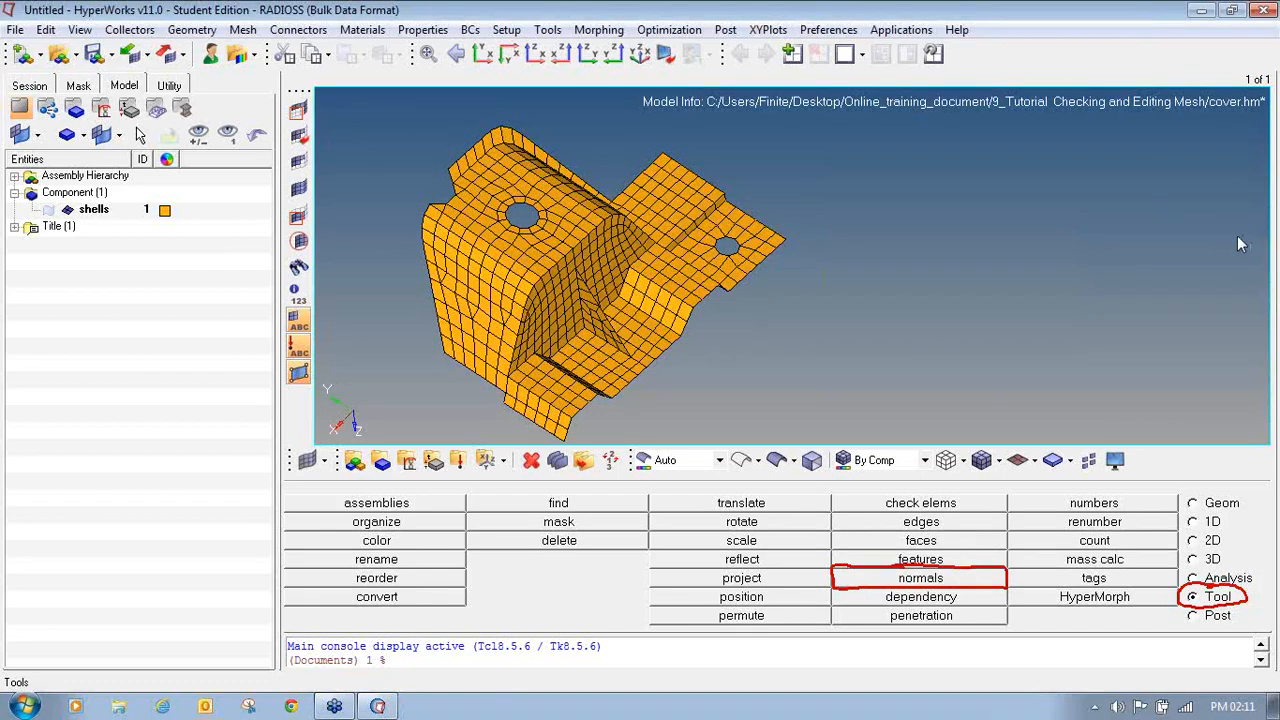
{"action": "left_click", "coordinate": [921, 584]}
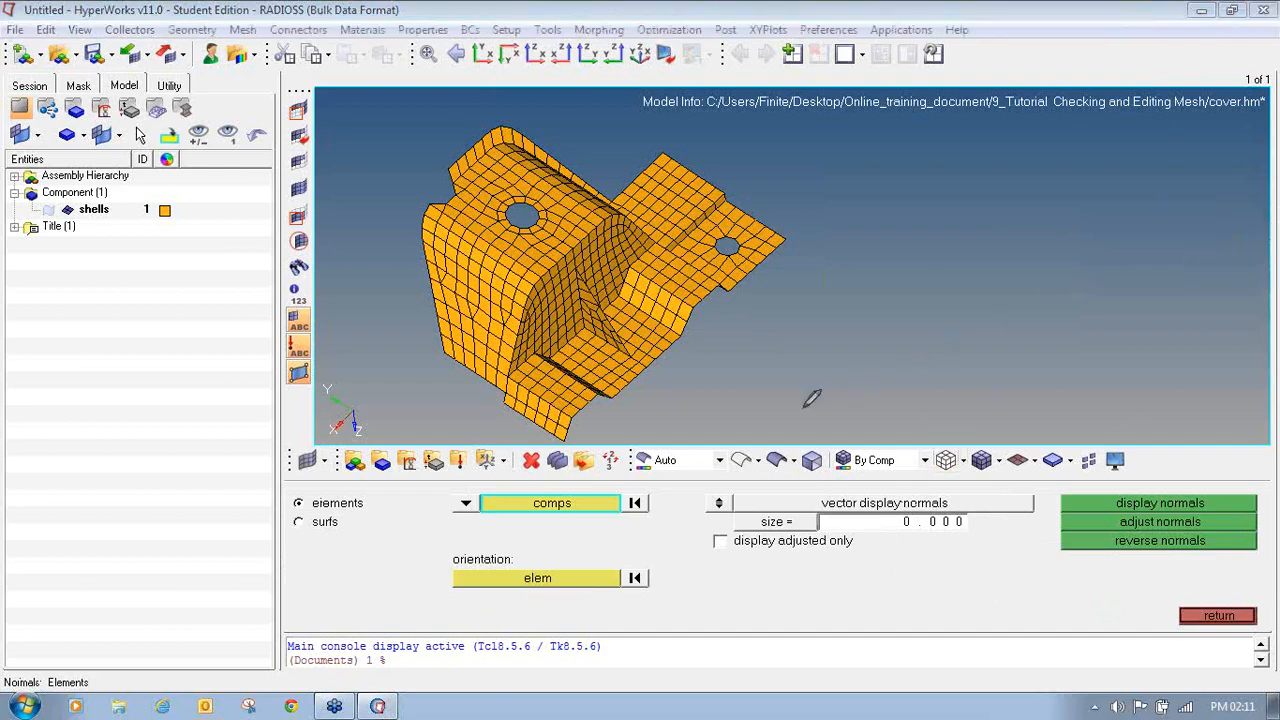
{"action": "mouse_move", "coordinate": [298, 492]}
{"action": "left_mouse_down"}
{"action": "mouse_move", "coordinate": [292, 508]}
{"action": "mouse_move", "coordinate": [370, 512]}
{"action": "mouse_move", "coordinate": [378, 486]}
{"action": "mouse_move", "coordinate": [296, 493]}
{"action": "left_mouse_up"}
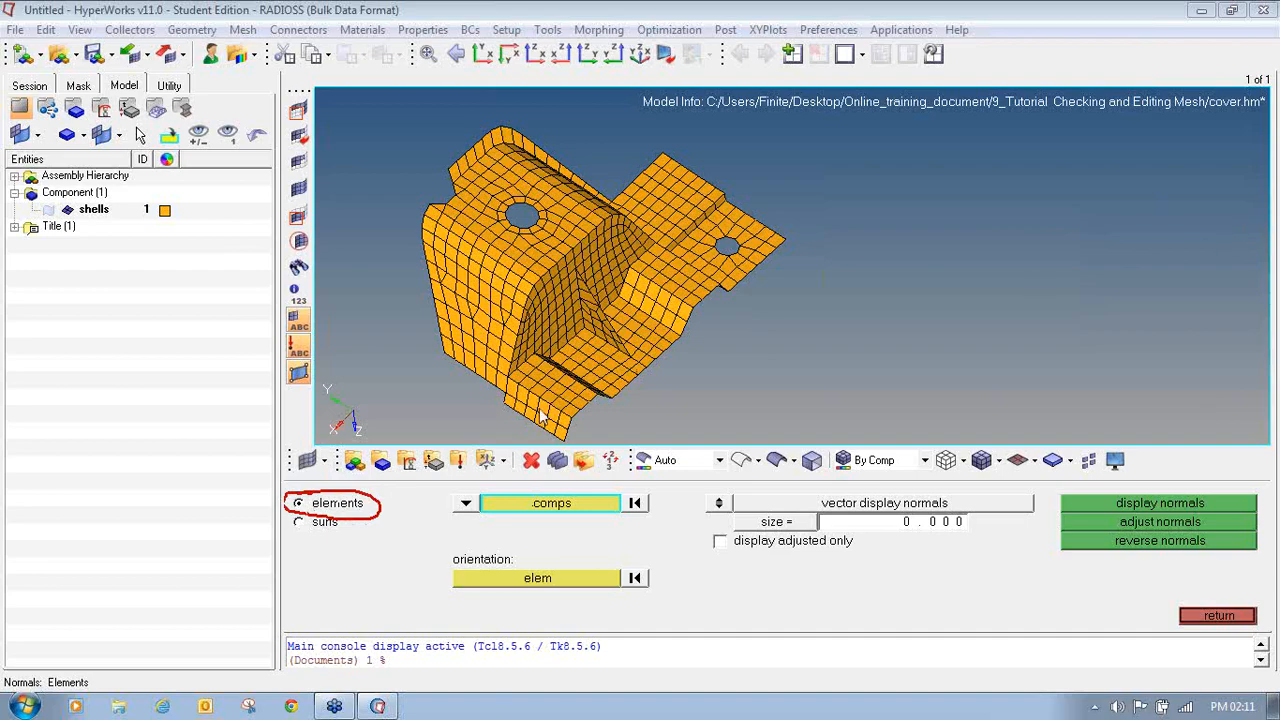
{"action": "left_click", "coordinate": [566, 270]}
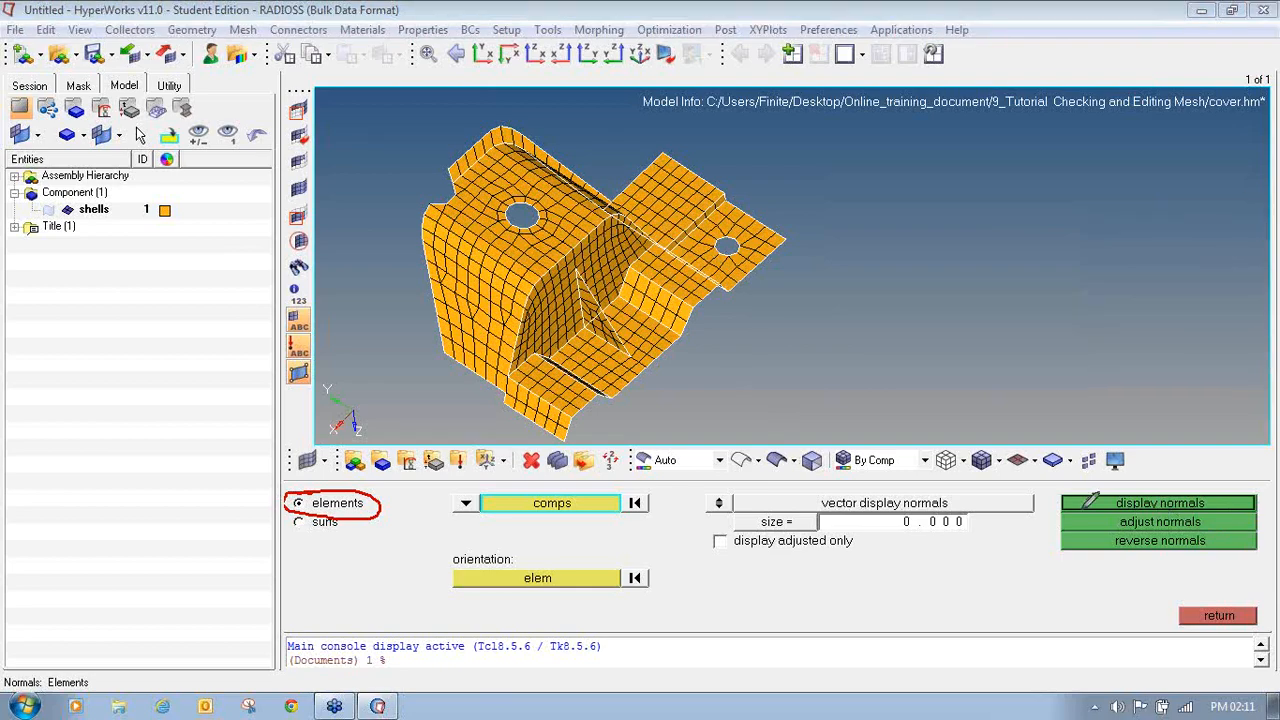
{"action": "mouse_move", "coordinate": [1108, 498]}
{"action": "left_mouse_down"}
{"action": "mouse_move", "coordinate": [1148, 510]}
{"action": "mouse_move", "coordinate": [1218, 489]}
{"action": "mouse_move", "coordinate": [1110, 497]}
{"action": "left_mouse_up"}
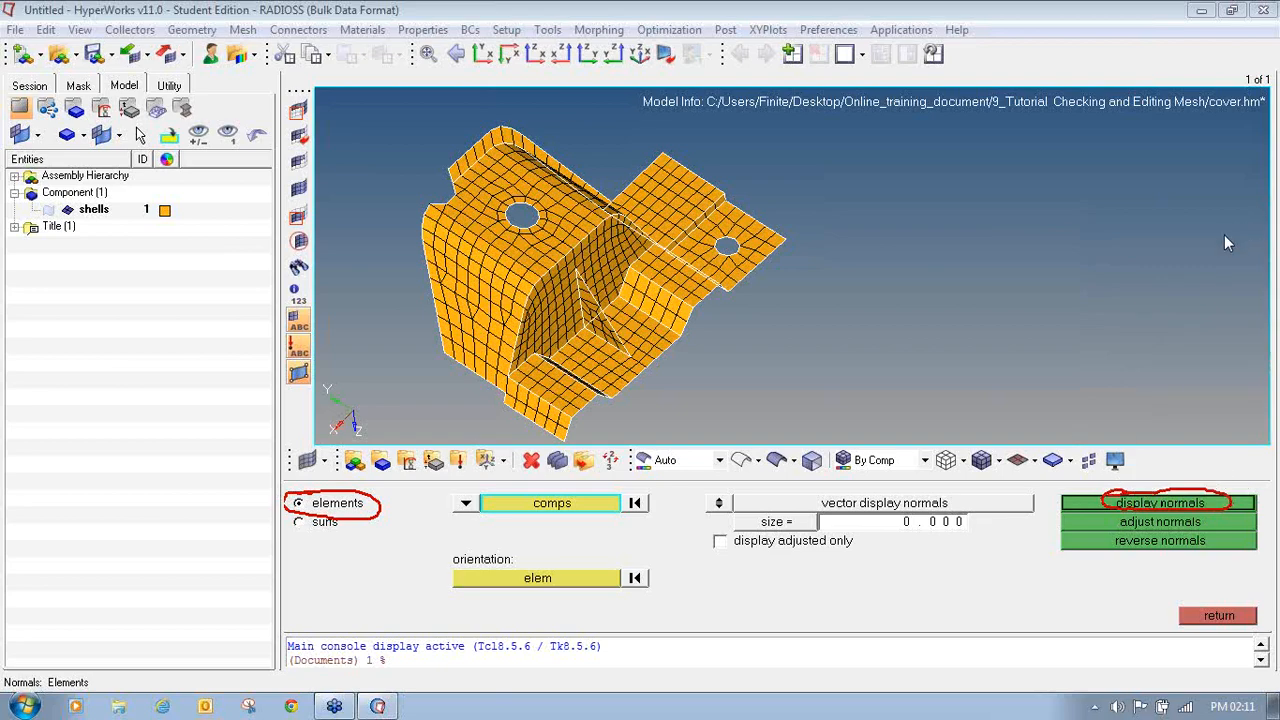
{"action": "left_click", "coordinate": [1166, 502]}
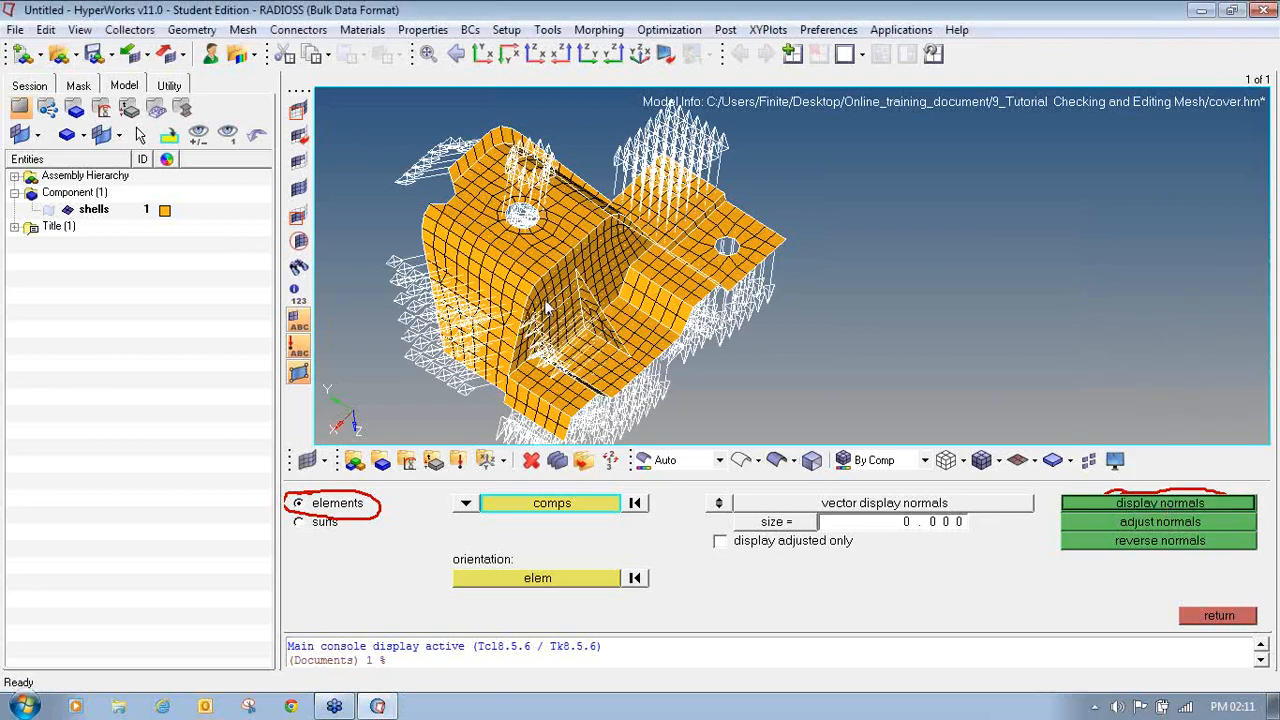
{"action": "left_click_drag", "start_coordinate": [632, 322], "coordinate": [487, 295], "text": "ctrl"}
{"action": "right_click_drag", "start_coordinate": [488, 293], "coordinate": [590, 278], "text": "ctrl"}
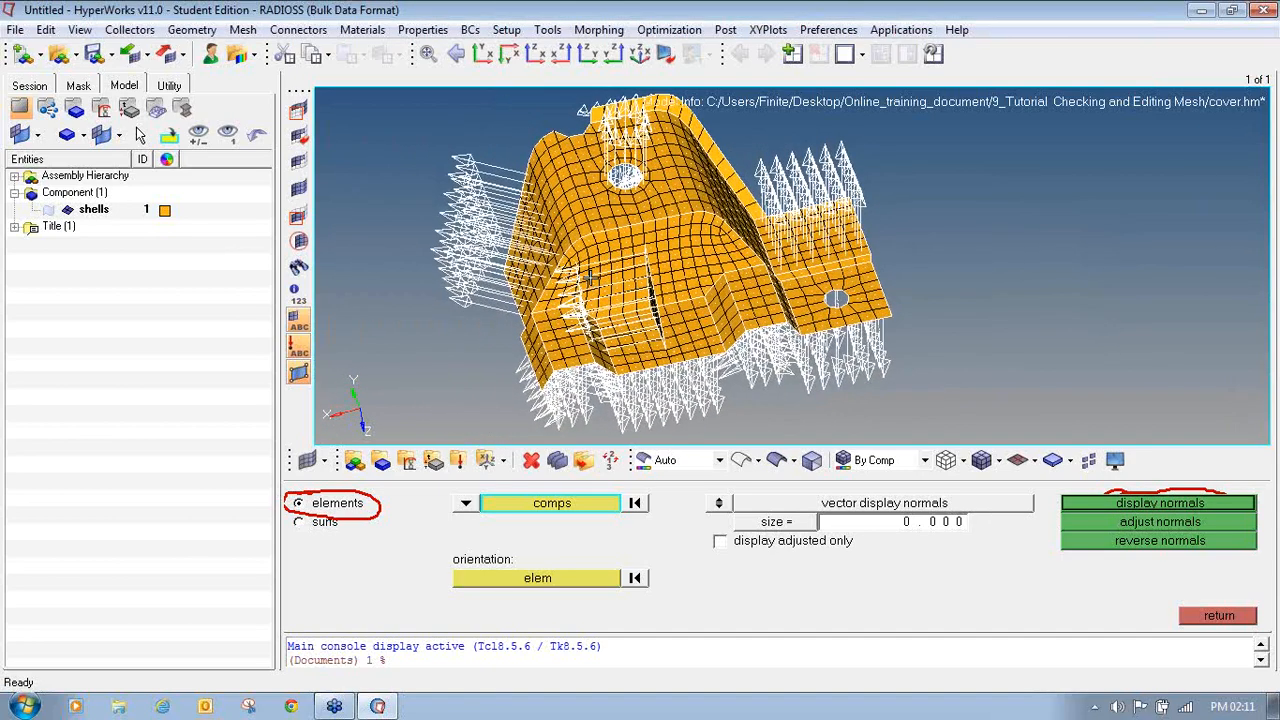
{"action": "left_click_drag", "start_coordinate": [662, 290], "coordinate": [629, 254], "text": "ctrl"}
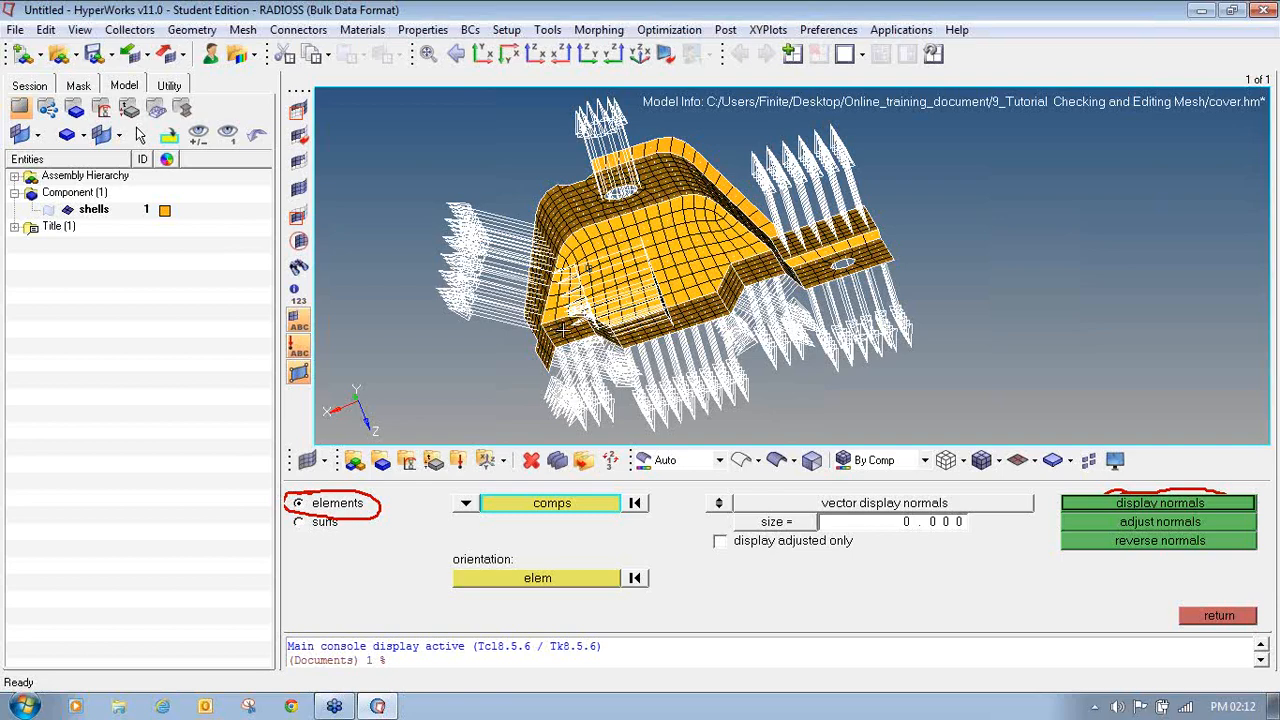
- Switch to color display normals for the shells component and examine both sides of the cover for inconsistent element orientation
{"action": "left_click", "coordinate": [722, 505]}
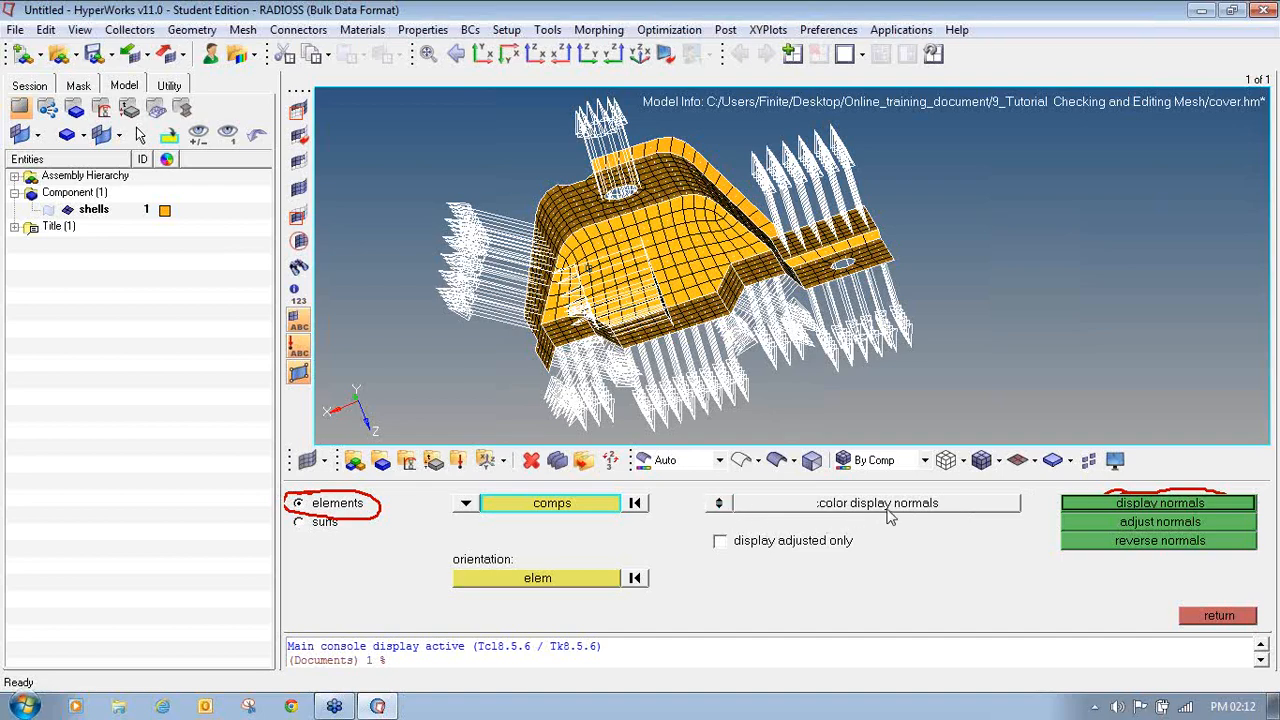
{"action": "left_click", "coordinate": [1085, 502]}
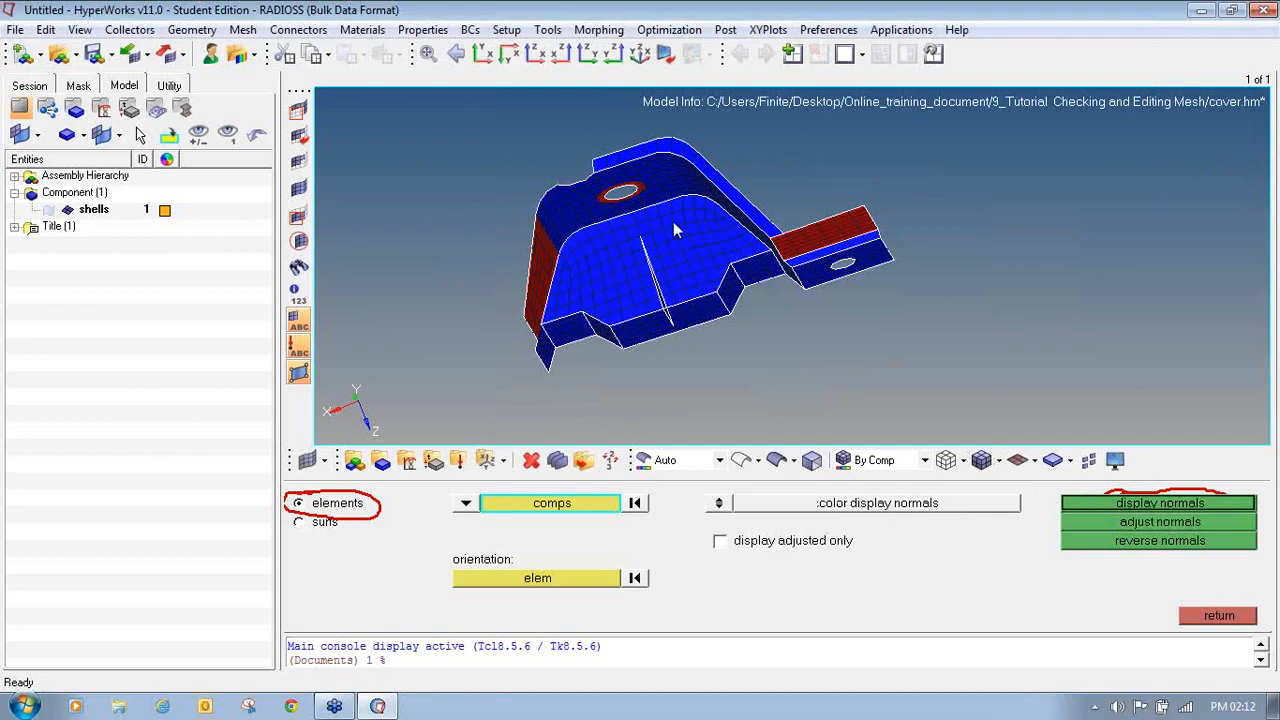
{"action": "left_click_drag", "start_coordinate": [673, 224], "coordinate": [720, 256], "text": "ctrl"}
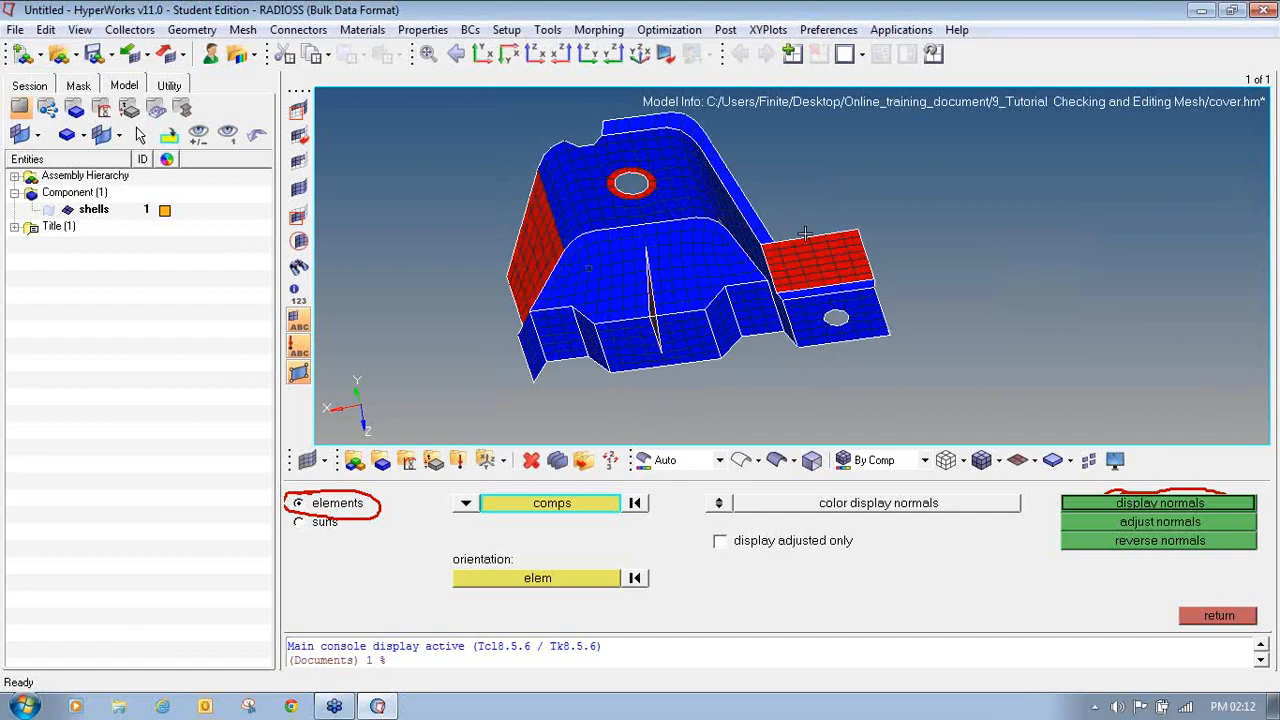
{"action": "left_click_drag", "start_coordinate": [812, 340], "coordinate": [694, 298], "text": "ctrl"}
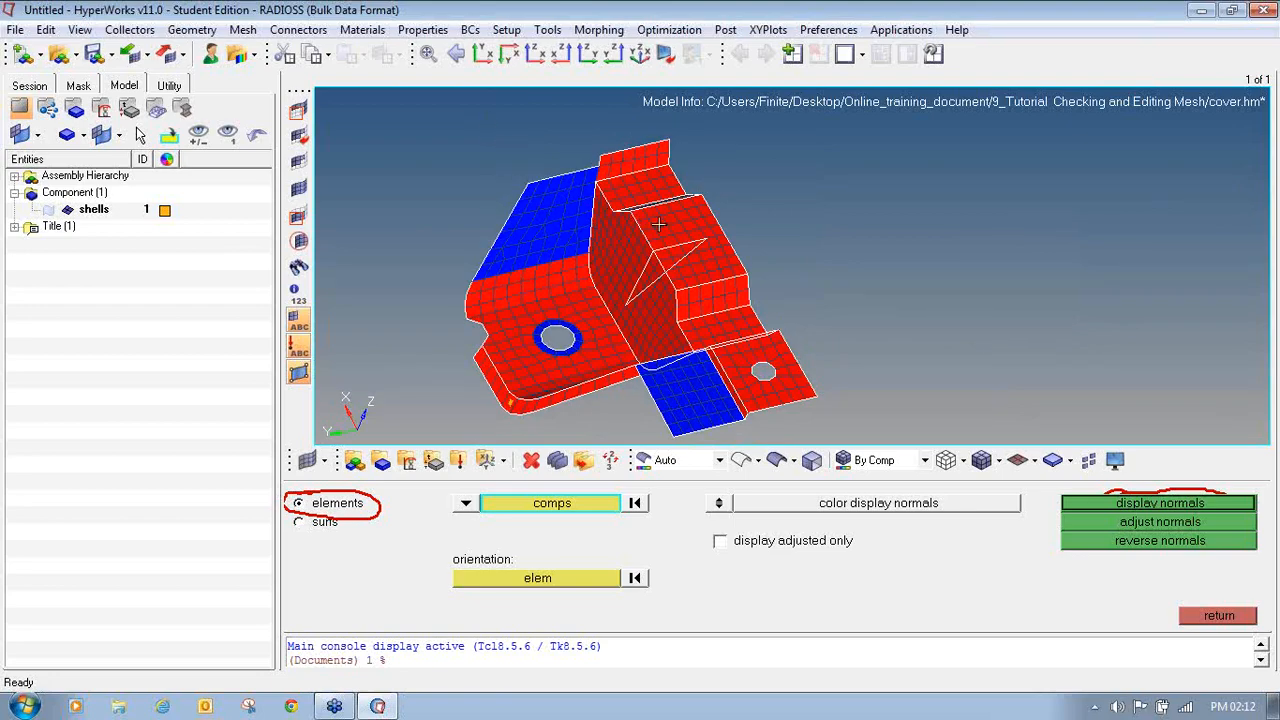
{"action": "left_click_drag", "start_coordinate": [609, 266], "coordinate": [593, 371], "text": "ctrl"}
{"action": "left_click_drag", "start_coordinate": [740, 335], "coordinate": [773, 351], "text": "ctrl"}
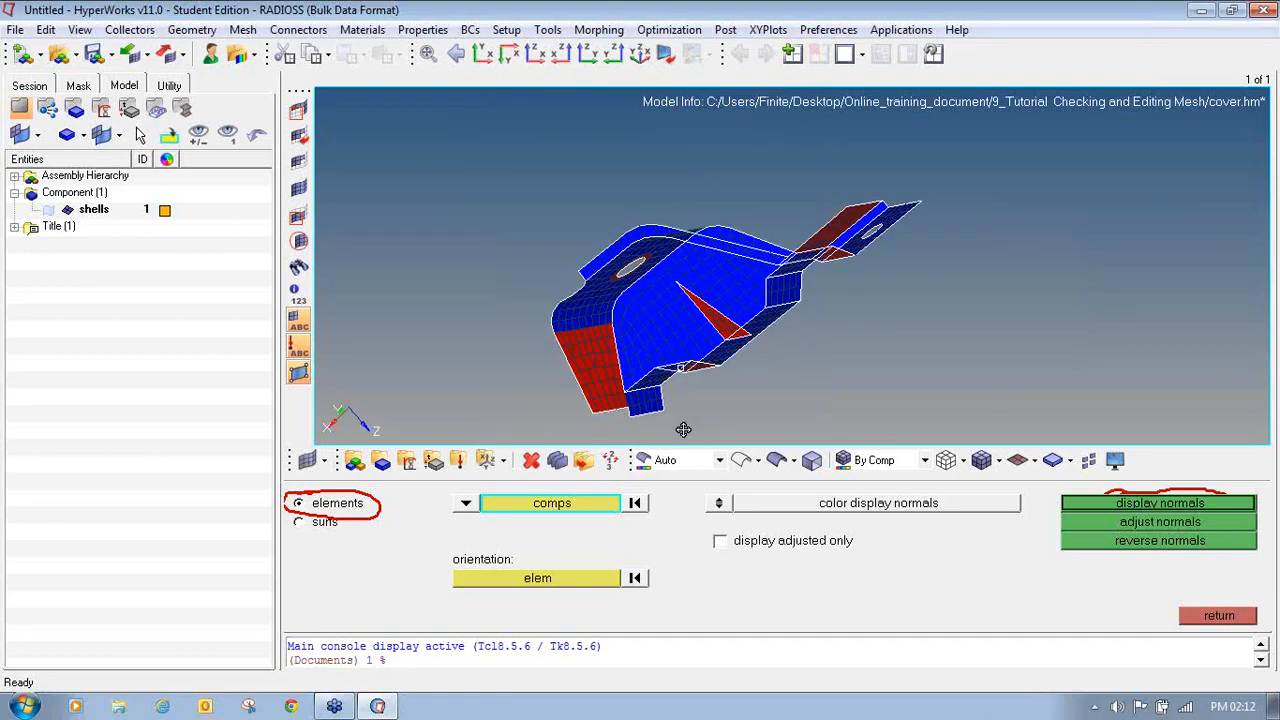
{"action": "right_click_drag", "start_coordinate": [667, 384], "coordinate": [608, 346], "text": "ctrl"}
{"action": "scroll", "coordinate": [604, 342], "scroll_direction": "down", "scroll_amount": 4, "text": "ctrl"}
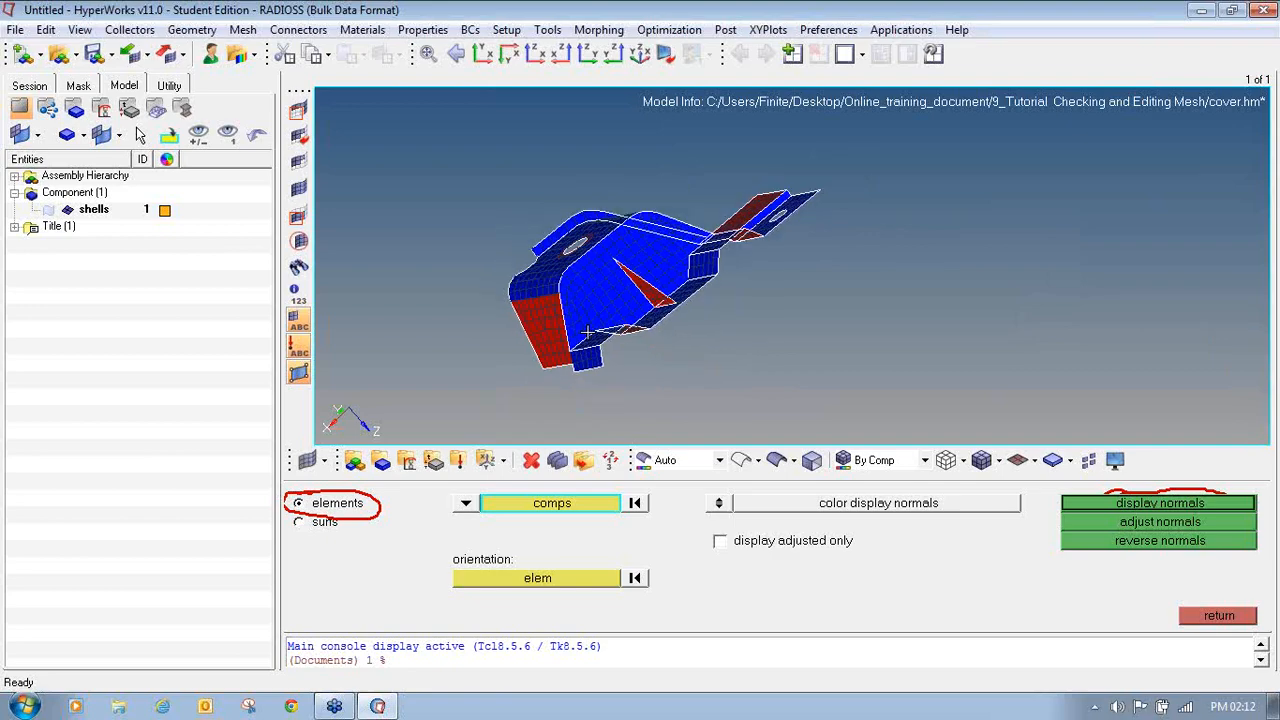
{"action": "left_click_drag", "start_coordinate": [669, 301], "coordinate": [649, 347], "text": "ctrl"}
{"action": "right_click_drag", "start_coordinate": [649, 347], "coordinate": [643, 352], "text": "ctrl"}
{"action": "right_click_drag", "start_coordinate": [566, 318], "coordinate": [487, 299], "text": "ctrl"}
{"action": "scroll", "coordinate": [591, 294], "scroll_direction": "up", "scroll_amount": 4, "text": "ctrl"}
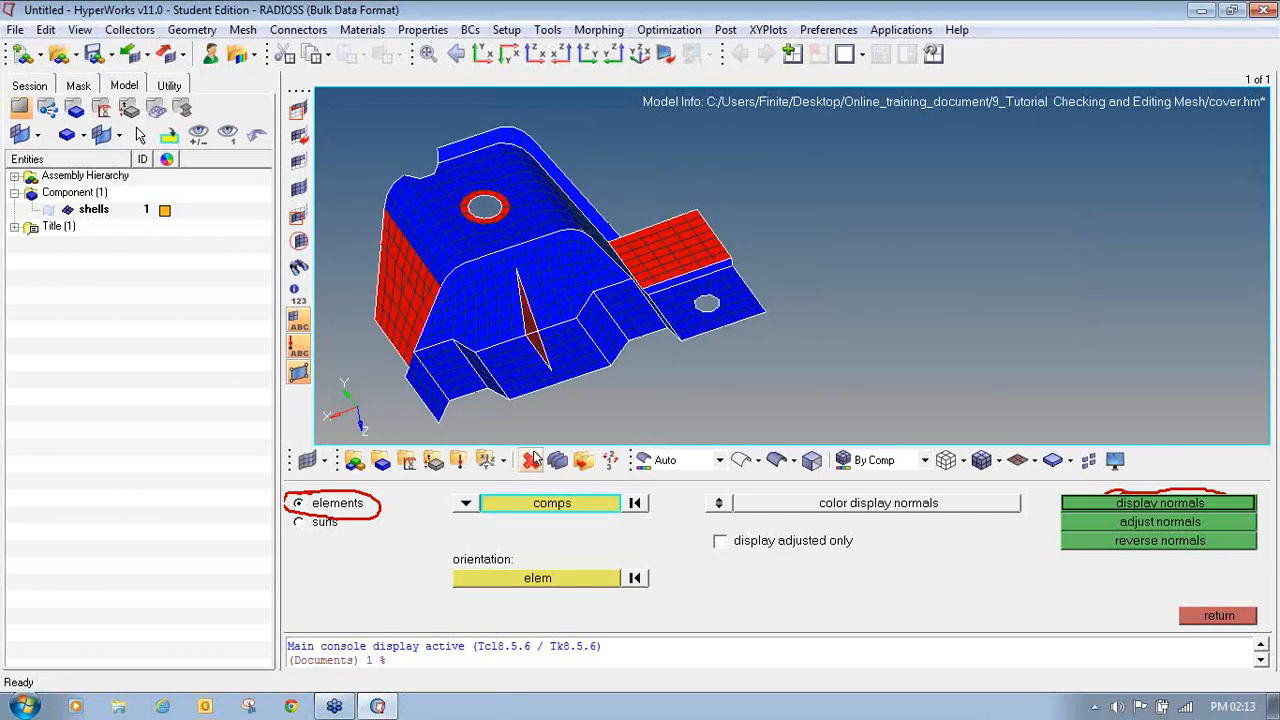
- Adjust the shells component's element normals to match an orientation element picked on the blue surface, and inspect the color display
{"action": "right_click_drag", "start_coordinate": [558, 260], "coordinate": [651, 275], "text": "ctrl"}
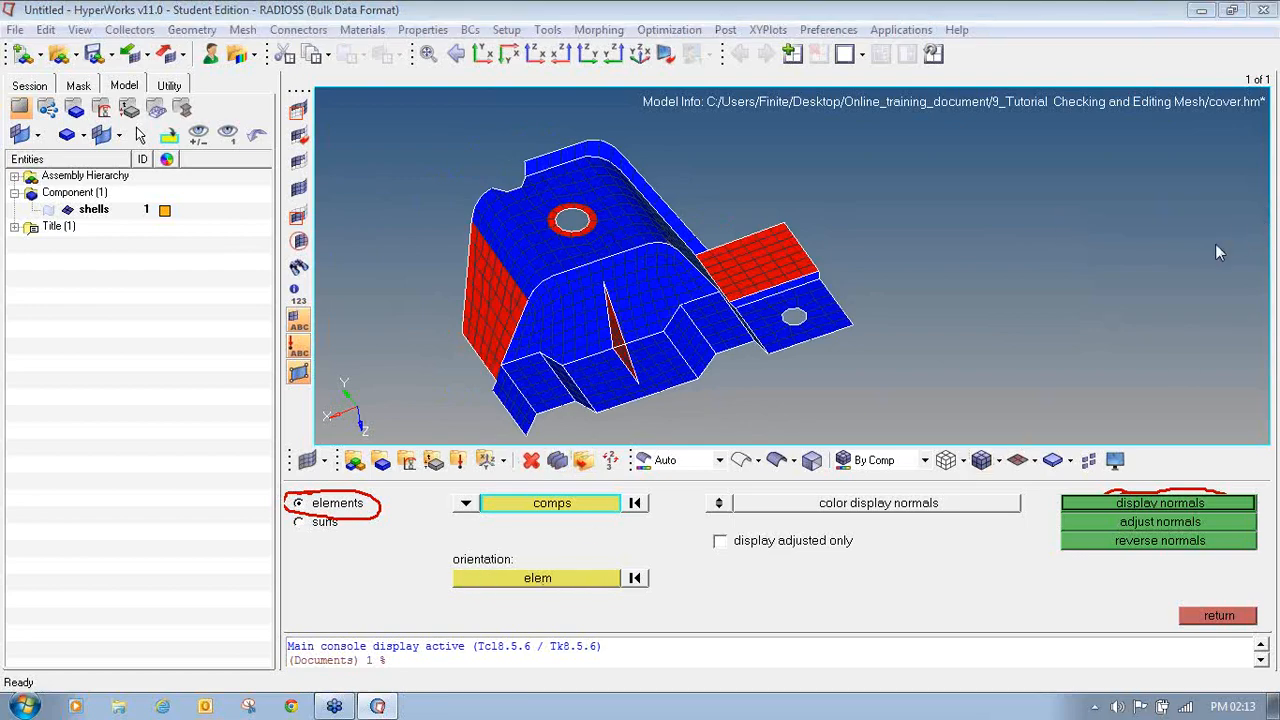
{"action": "mouse_move", "coordinate": [470, 545]}
{"action": "left_mouse_down"}
{"action": "mouse_move", "coordinate": [447, 545]}
{"action": "mouse_move", "coordinate": [525, 604]}
{"action": "mouse_move", "coordinate": [655, 585]}
{"action": "mouse_move", "coordinate": [598, 541]}
{"action": "left_mouse_up"}
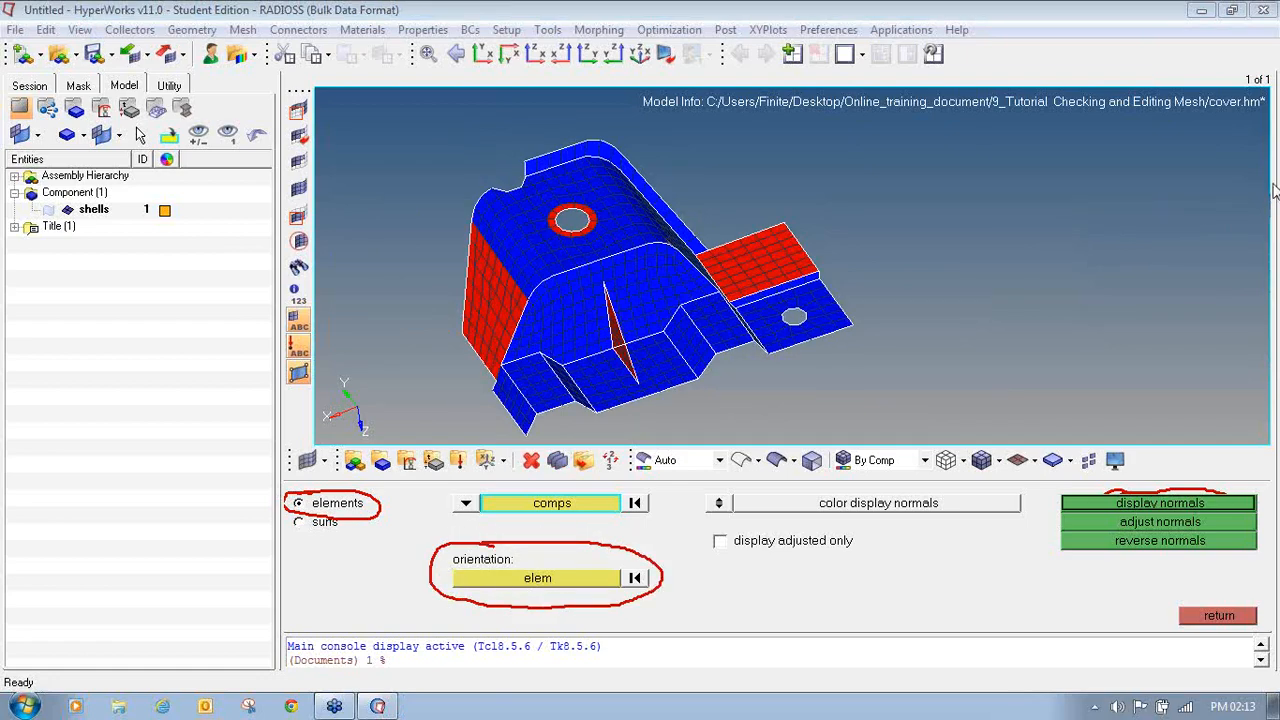
{"action": "left_click", "coordinate": [520, 580]}
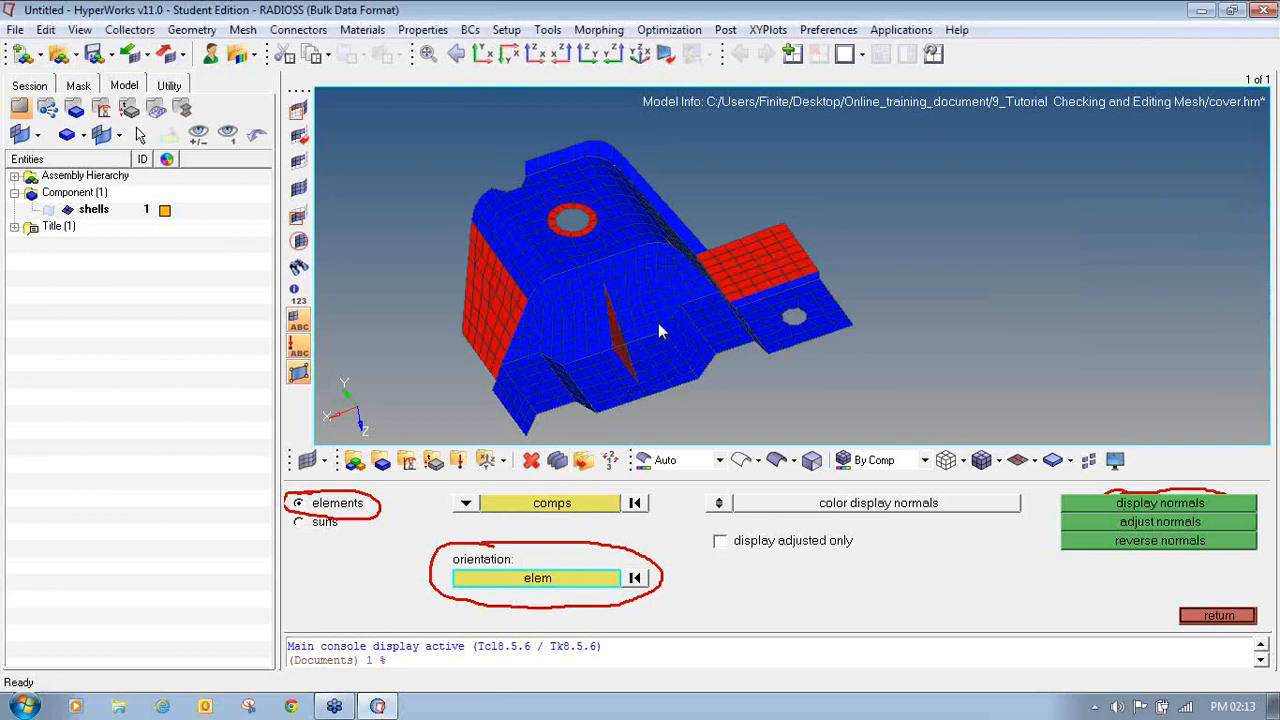
{"action": "left_click", "coordinate": [633, 225]}
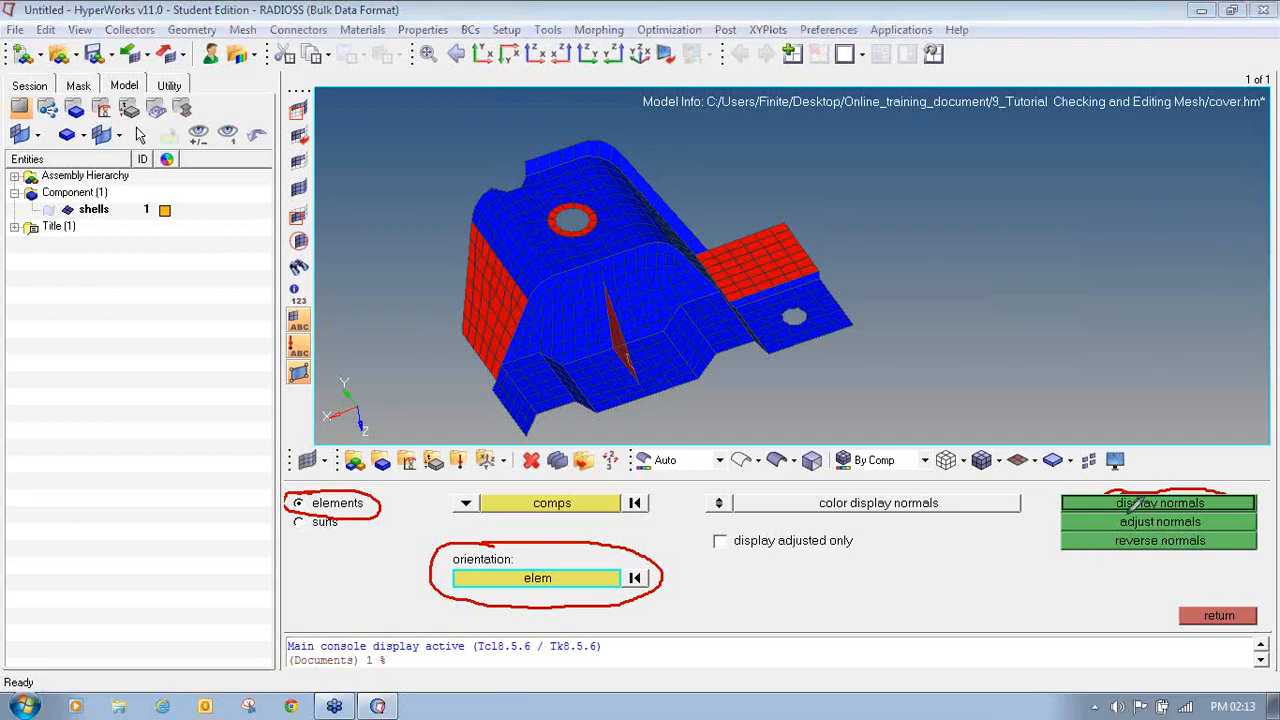
{"action": "mouse_move", "coordinate": [1127, 503]}
{"action": "left_mouse_down"}
{"action": "mouse_move", "coordinate": [1105, 524]}
{"action": "mouse_move", "coordinate": [1222, 522]}
{"action": "mouse_move", "coordinate": [1135, 510]}
{"action": "left_mouse_up"}
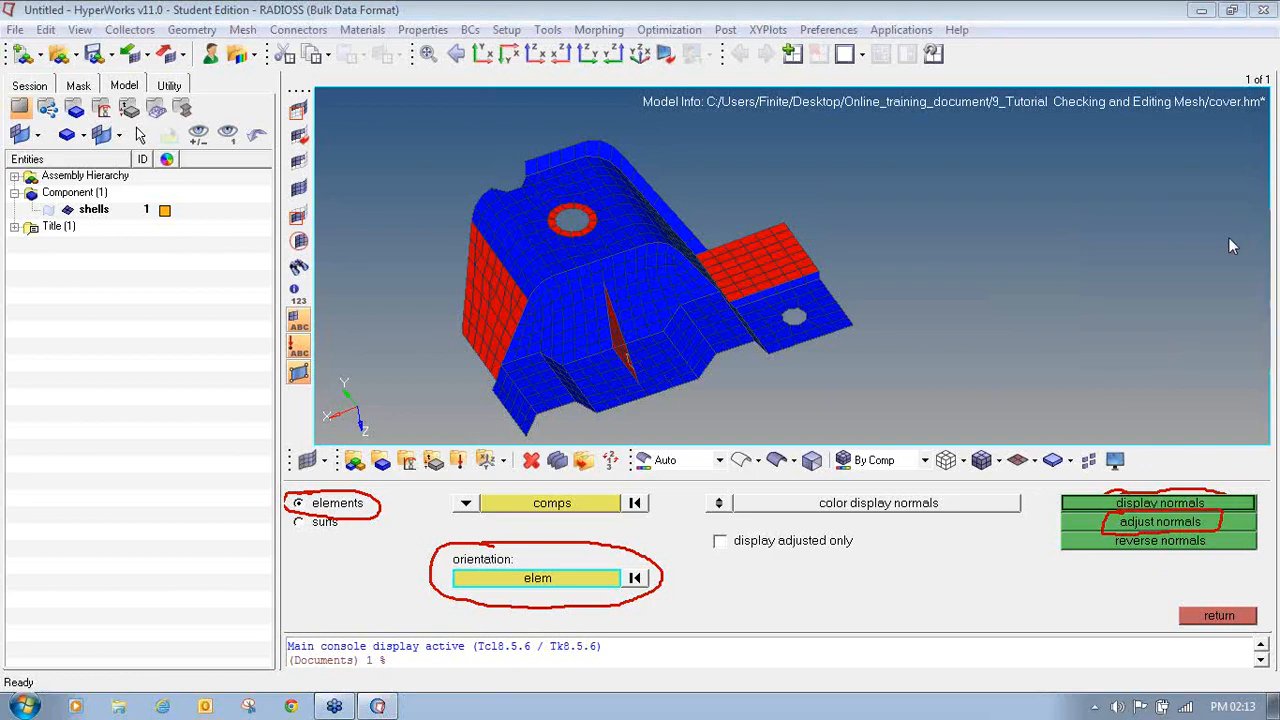
{"action": "left_click", "coordinate": [1186, 522]}
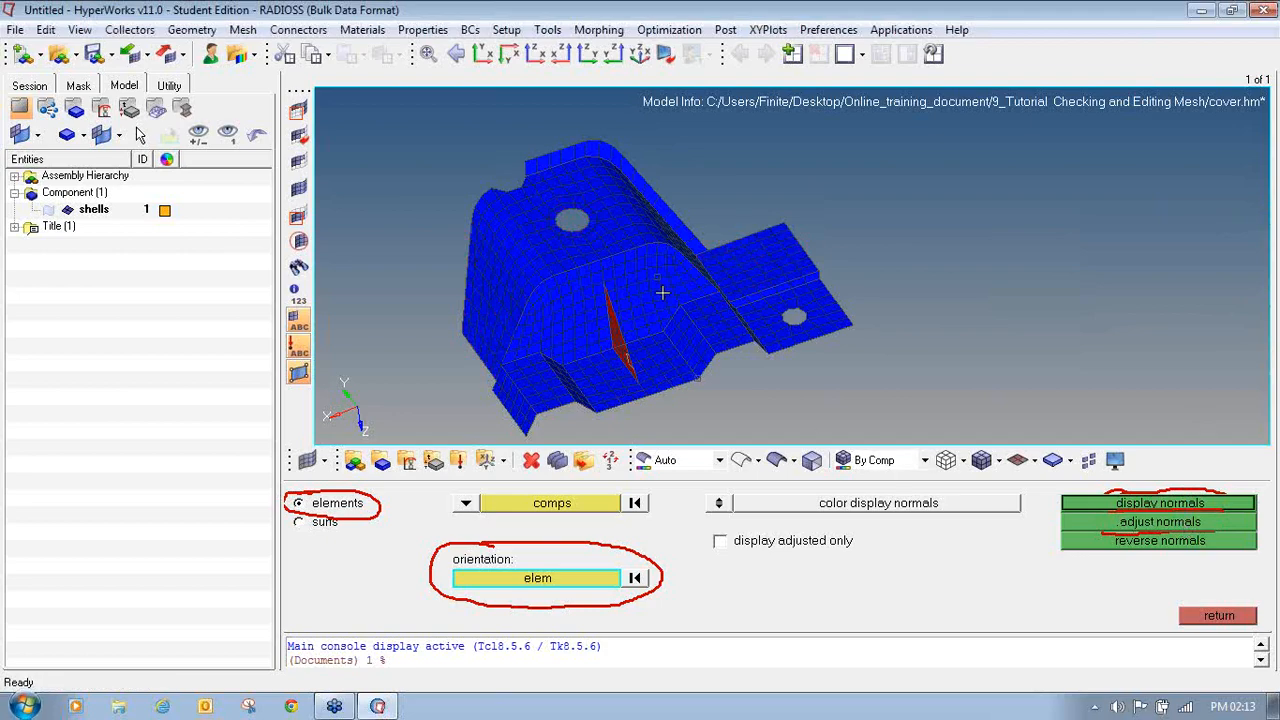
{"action": "left_click_drag", "start_coordinate": [660, 284], "coordinate": [626, 225], "text": "ctrl"}
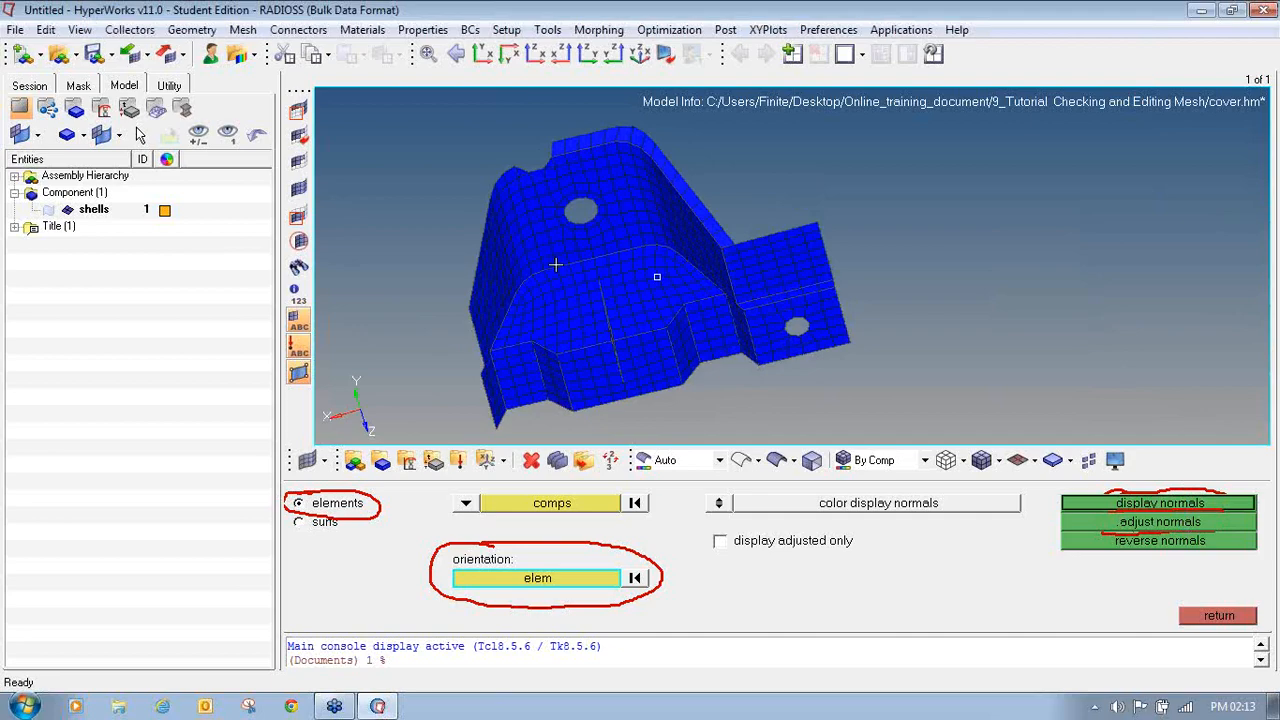
{"action": "left_click_drag", "start_coordinate": [594, 282], "coordinate": [618, 271], "text": "ctrl"}
- Display the adjusted normals of the shells component as vectors, inspect their directions around the cover, and close the normals check
{"action": "left_click", "coordinate": [718, 503]}
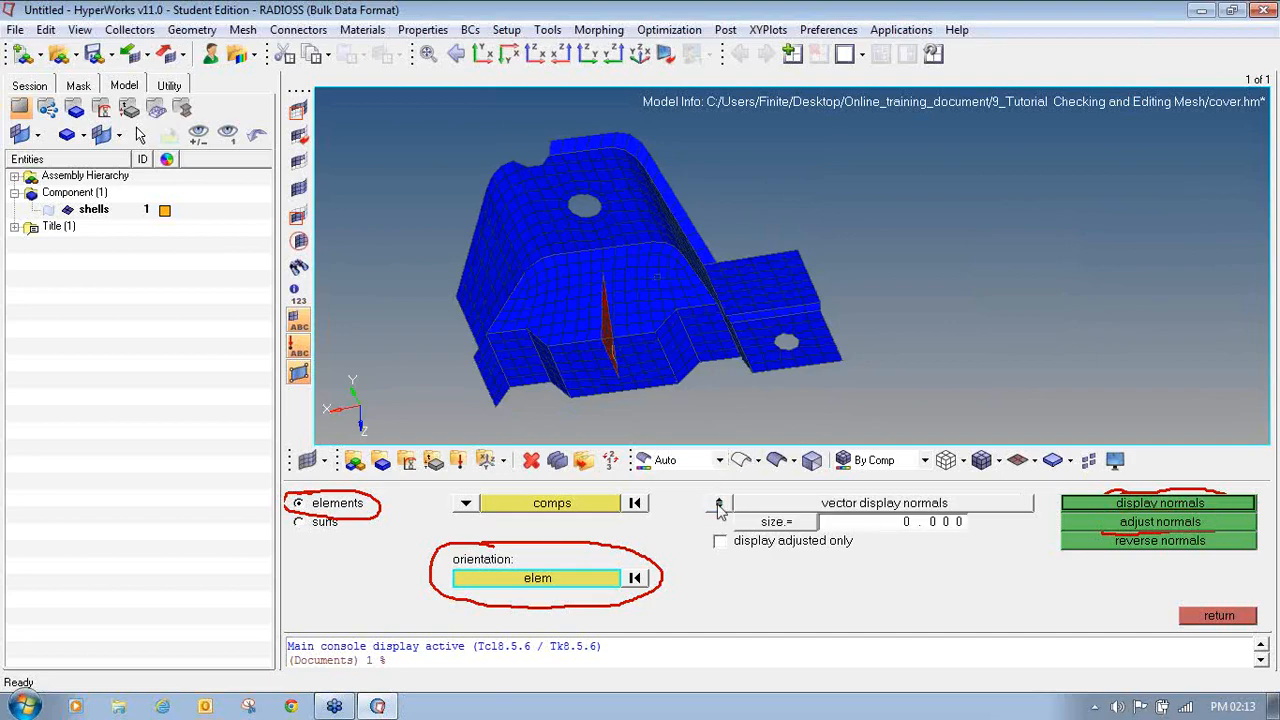
{"action": "left_click", "coordinate": [1087, 508]}
{"action": "left_click_drag", "start_coordinate": [775, 310], "coordinate": [676, 290], "text": "ctrl"}
{"action": "mouse_move", "coordinate": [676, 290]}
{"action": "right_mouse_down", "text": "ctrl"}
{"action": "mouse_move", "coordinate": [662, 298]}
{"action": "mouse_move", "coordinate": [679, 298]}
{"action": "right_mouse_up", "text": "ctrl"}
{"action": "scroll", "coordinate": [662, 298], "scroll_direction": "down", "scroll_amount": 3, "text": "ctrl"}
{"action": "scroll", "coordinate": [679, 298], "scroll_direction": "up", "scroll_amount": 4, "text": "ctrl"}
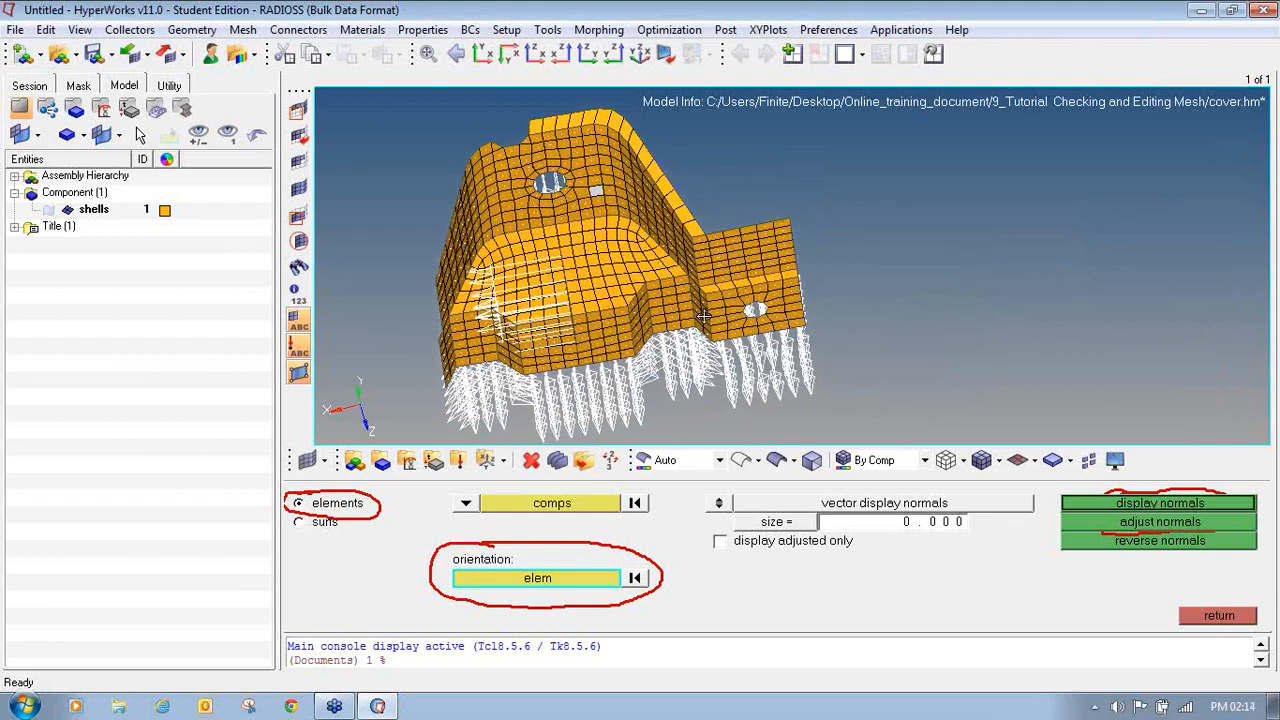
{"action": "left_click_drag", "start_coordinate": [708, 316], "coordinate": [720, 313], "text": "ctrl"}
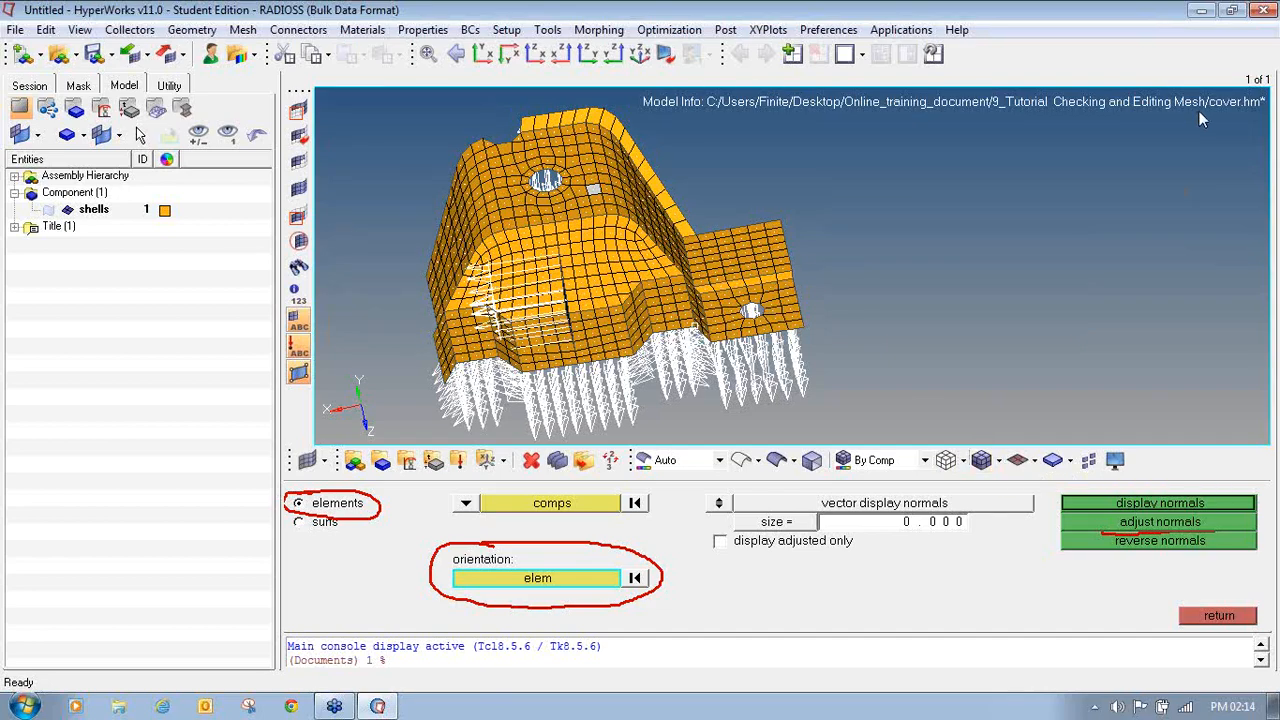
{"action": "left_click", "coordinate": [1273, 41]}
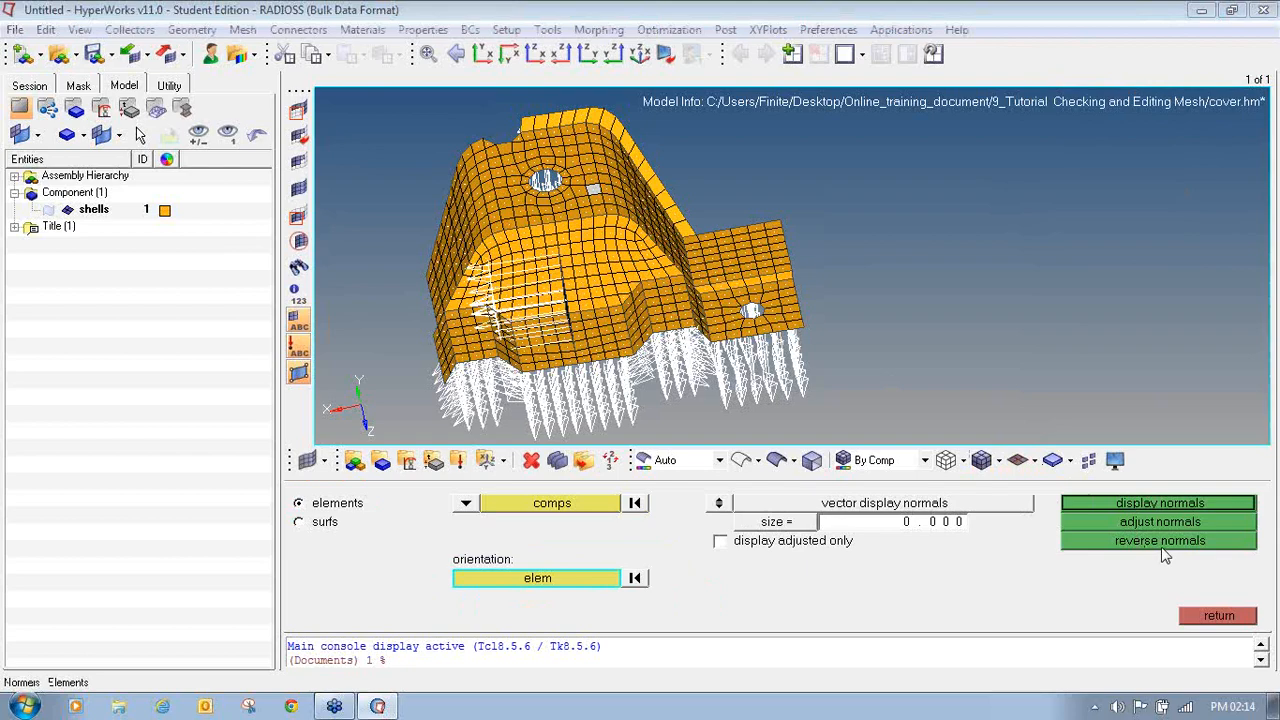
{"action": "left_click", "coordinate": [1190, 617]}
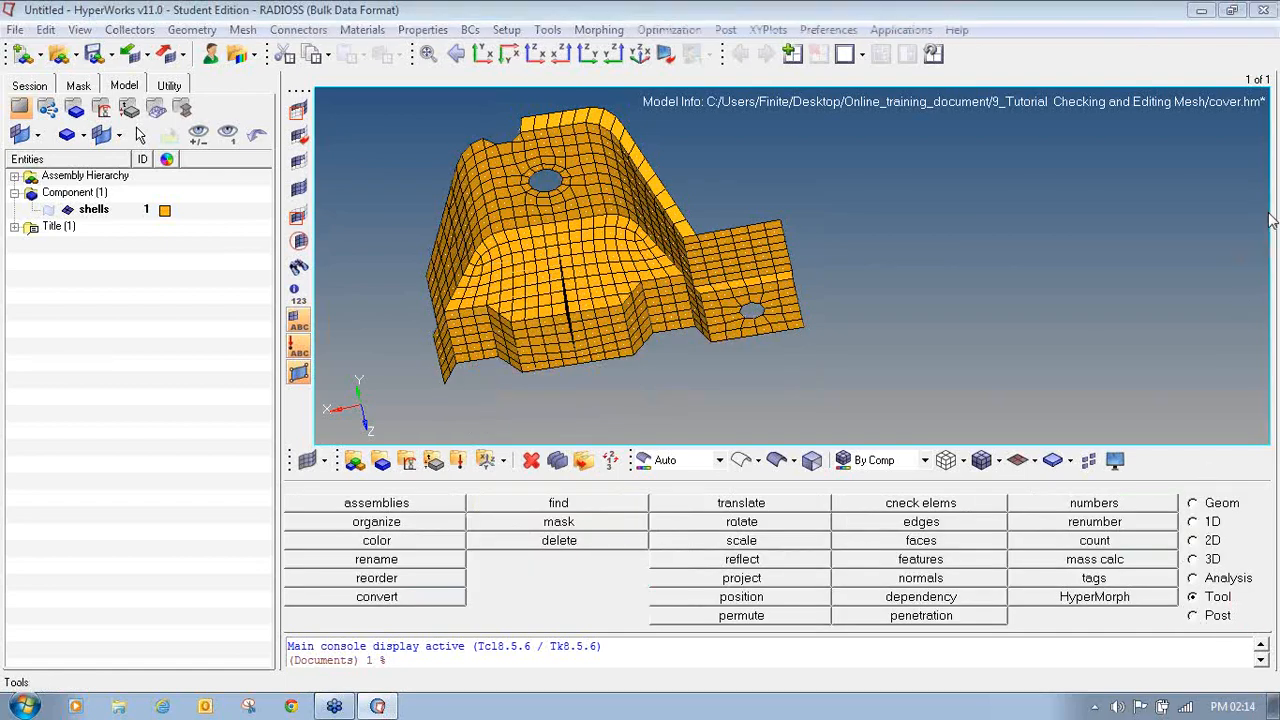
- Run the 2-D element check for elements with a jacobian below 0.7
{"action": "mouse_move", "coordinate": [1222, 584]}
{"action": "left_mouse_down"}
{"action": "mouse_move", "coordinate": [1194, 582]}
{"action": "mouse_move", "coordinate": [1210, 602]}
{"action": "mouse_move", "coordinate": [1243, 596]}
{"action": "mouse_move", "coordinate": [1196, 586]}
{"action": "left_mouse_up"}
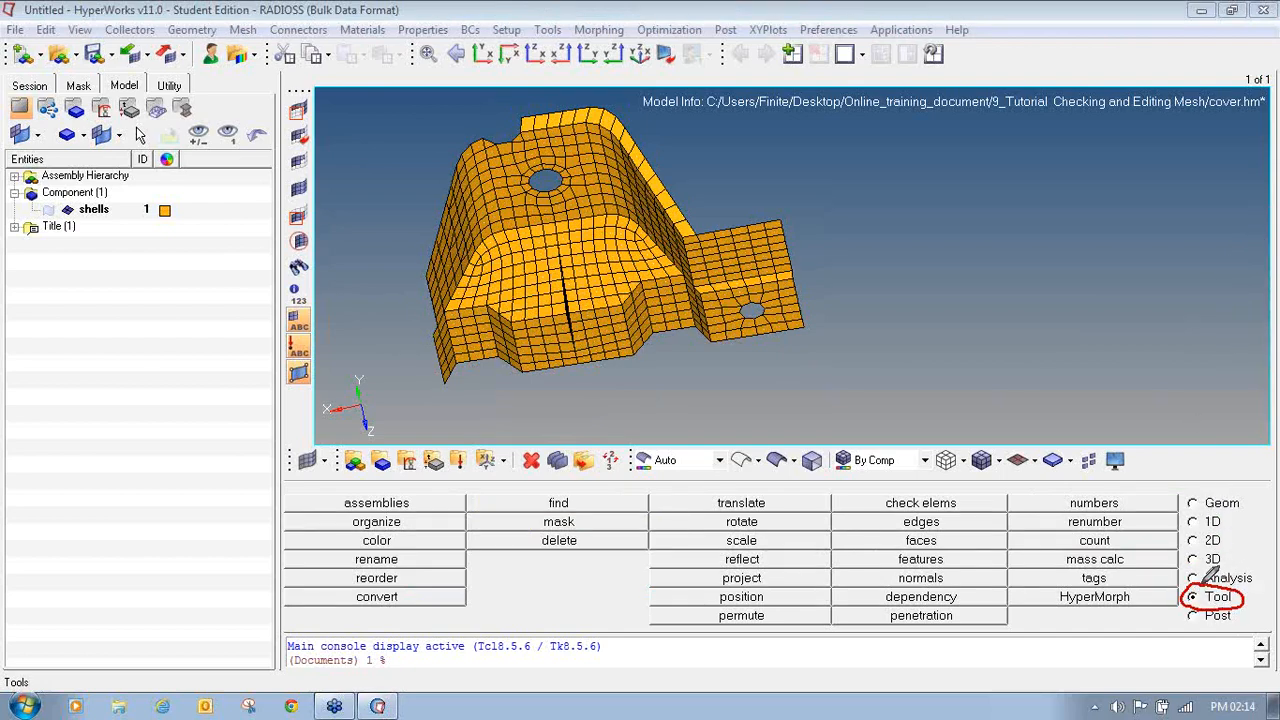
{"action": "mouse_move", "coordinate": [882, 490]}
{"action": "left_mouse_down"}
{"action": "mouse_move", "coordinate": [870, 502]}
{"action": "mouse_move", "coordinate": [895, 518]}
{"action": "mouse_move", "coordinate": [962, 488]}
{"action": "mouse_move", "coordinate": [872, 496]}
{"action": "left_mouse_up"}
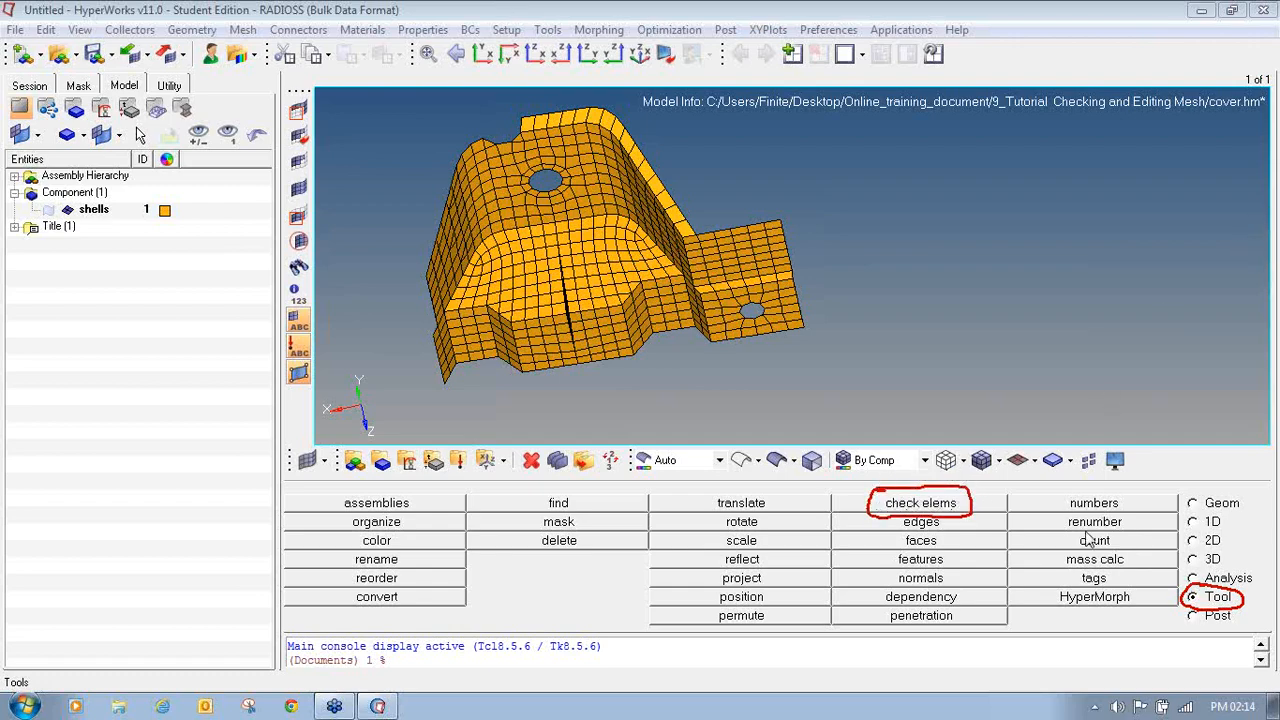
{"action": "left_click", "coordinate": [948, 506]}
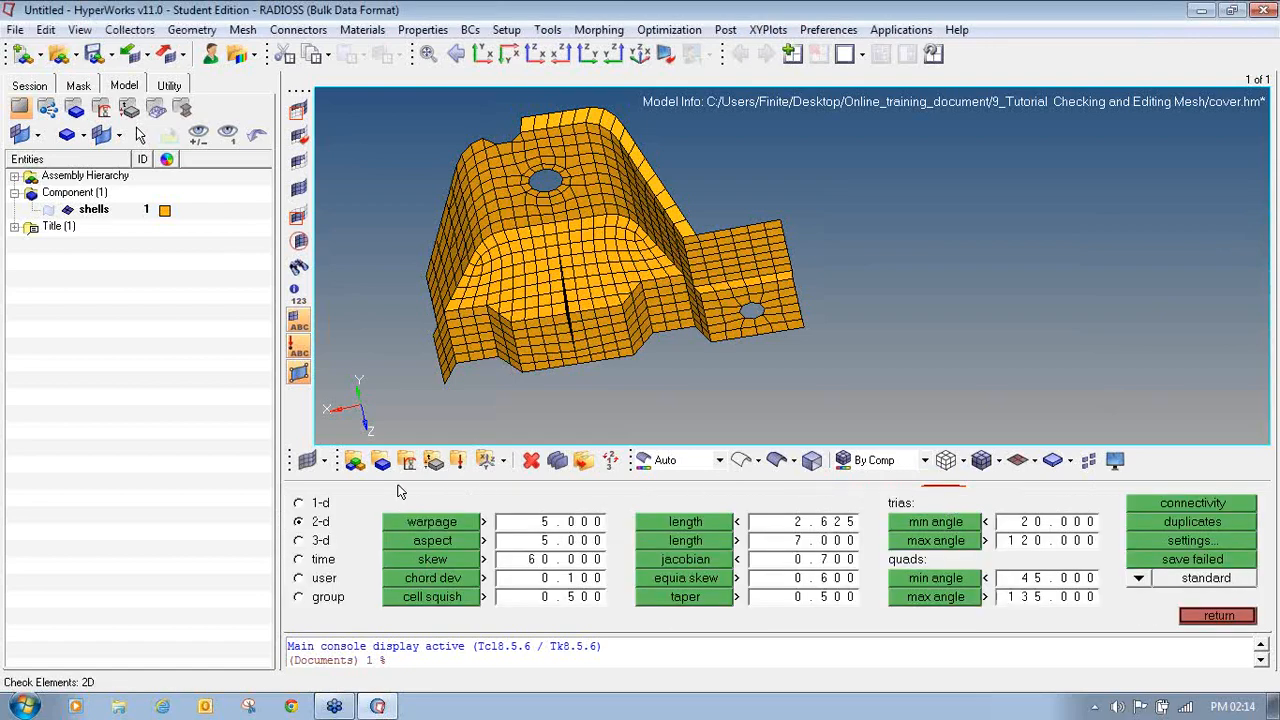
{"action": "left_click", "coordinate": [1266, 210]}
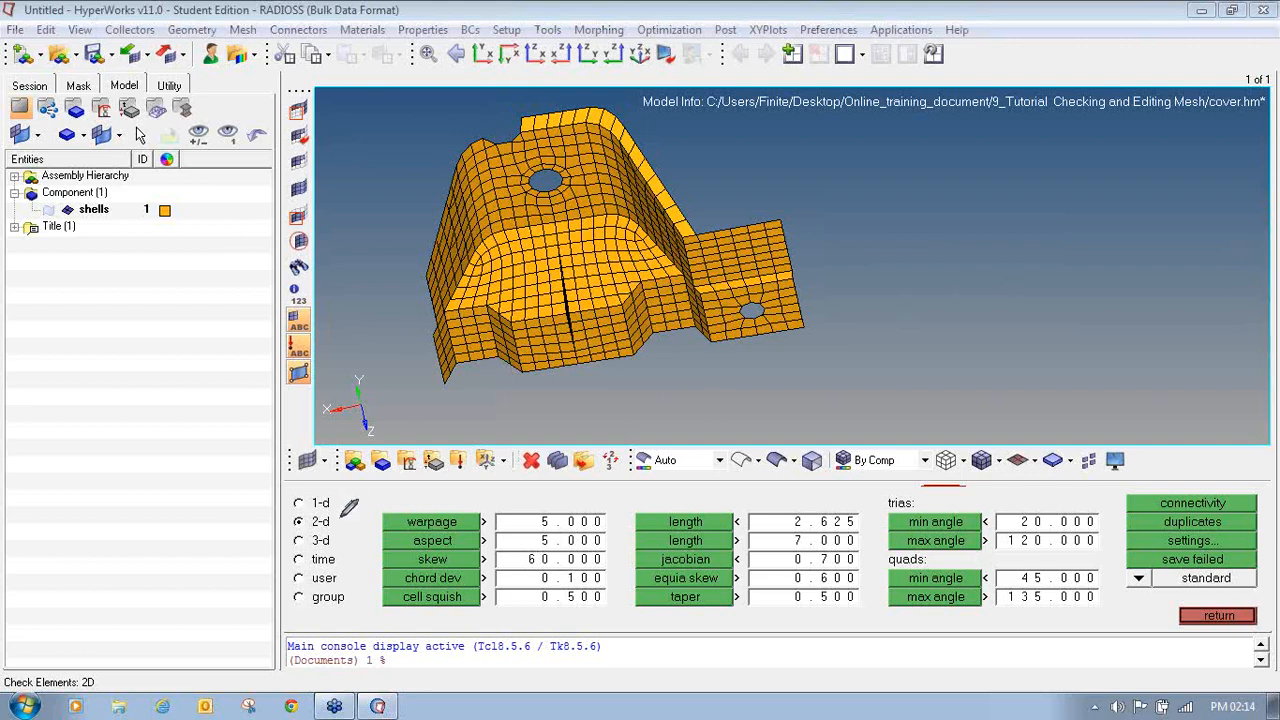
{"action": "mouse_move", "coordinate": [320, 512]}
{"action": "left_mouse_down"}
{"action": "mouse_move", "coordinate": [292, 518]}
{"action": "mouse_move", "coordinate": [322, 533]}
{"action": "mouse_move", "coordinate": [342, 515]}
{"action": "mouse_move", "coordinate": [322, 511]}
{"action": "left_mouse_up"}
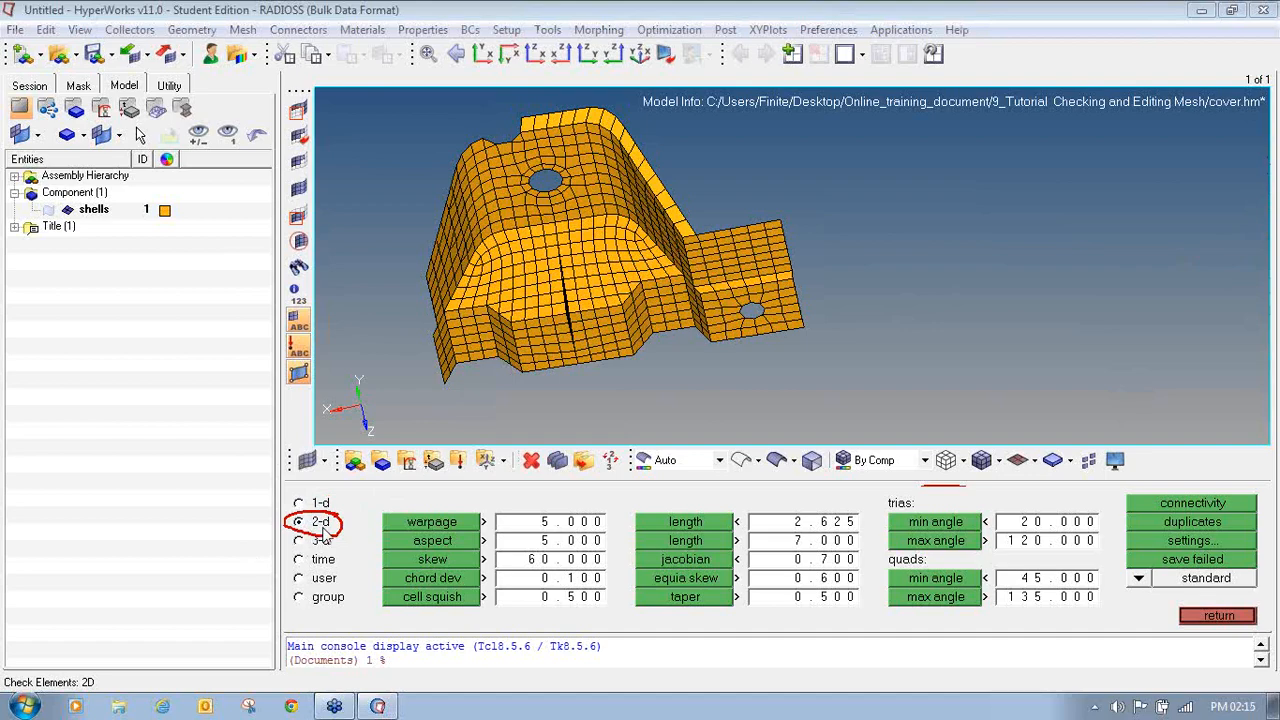
{"action": "left_click", "coordinate": [659, 564]}
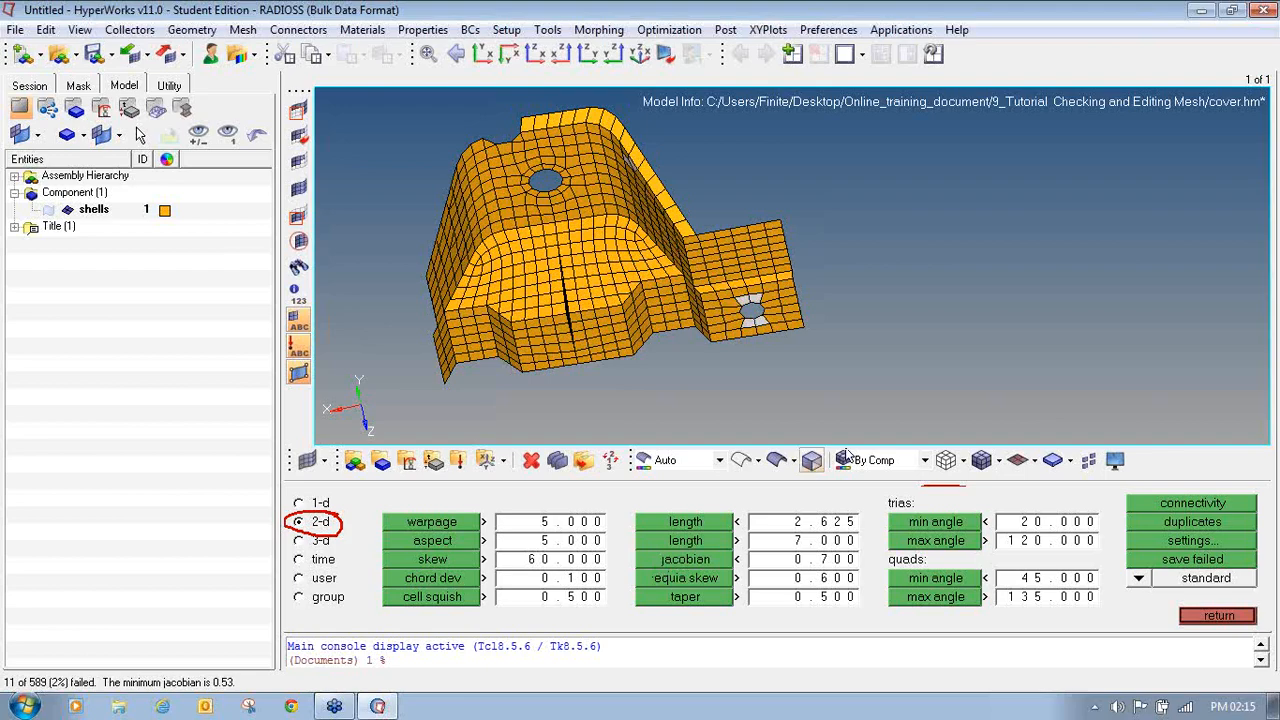
{"action": "left_click", "coordinate": [1268, 232]}
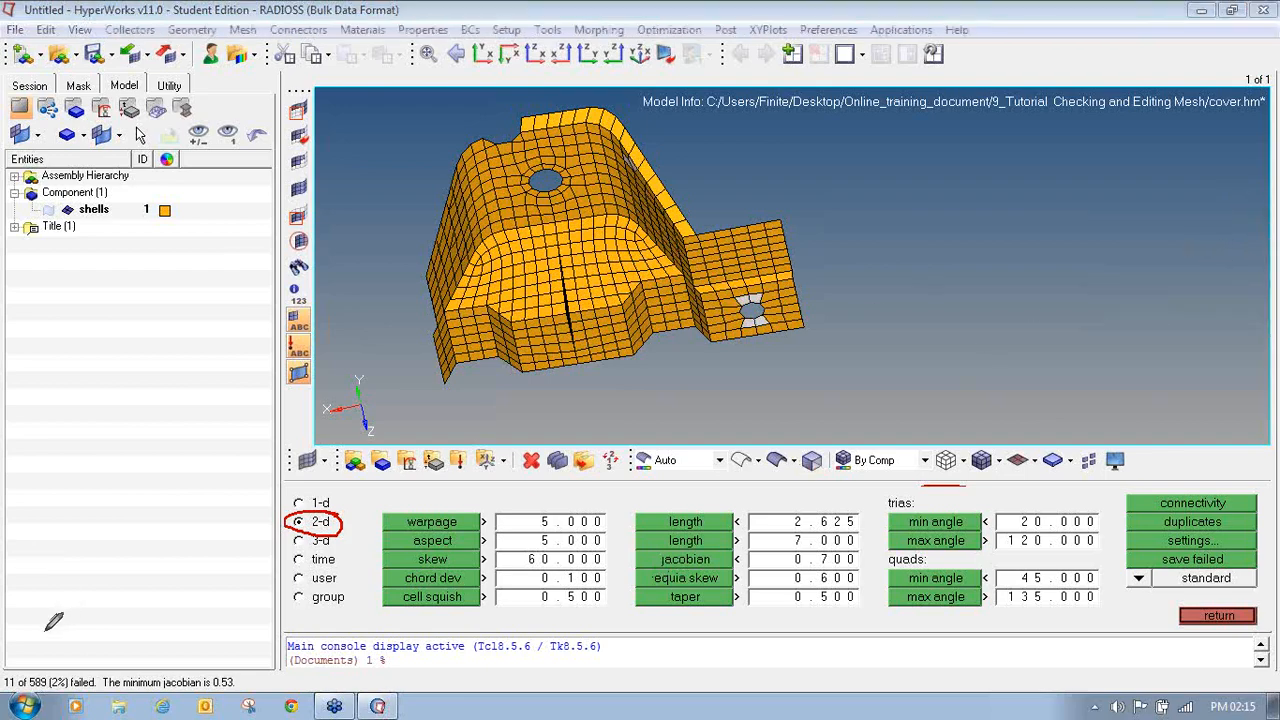
{"action": "mouse_move", "coordinate": [33, 644]}
{"action": "left_mouse_down"}
{"action": "mouse_move", "coordinate": [8, 655]}
{"action": "mouse_move", "coordinate": [15, 695]}
{"action": "mouse_move", "coordinate": [235, 676]}
{"action": "mouse_move", "coordinate": [215, 660]}
{"action": "mouse_move", "coordinate": [84, 645]}
{"action": "mouse_move", "coordinate": [58, 660]}
{"action": "left_mouse_up"}
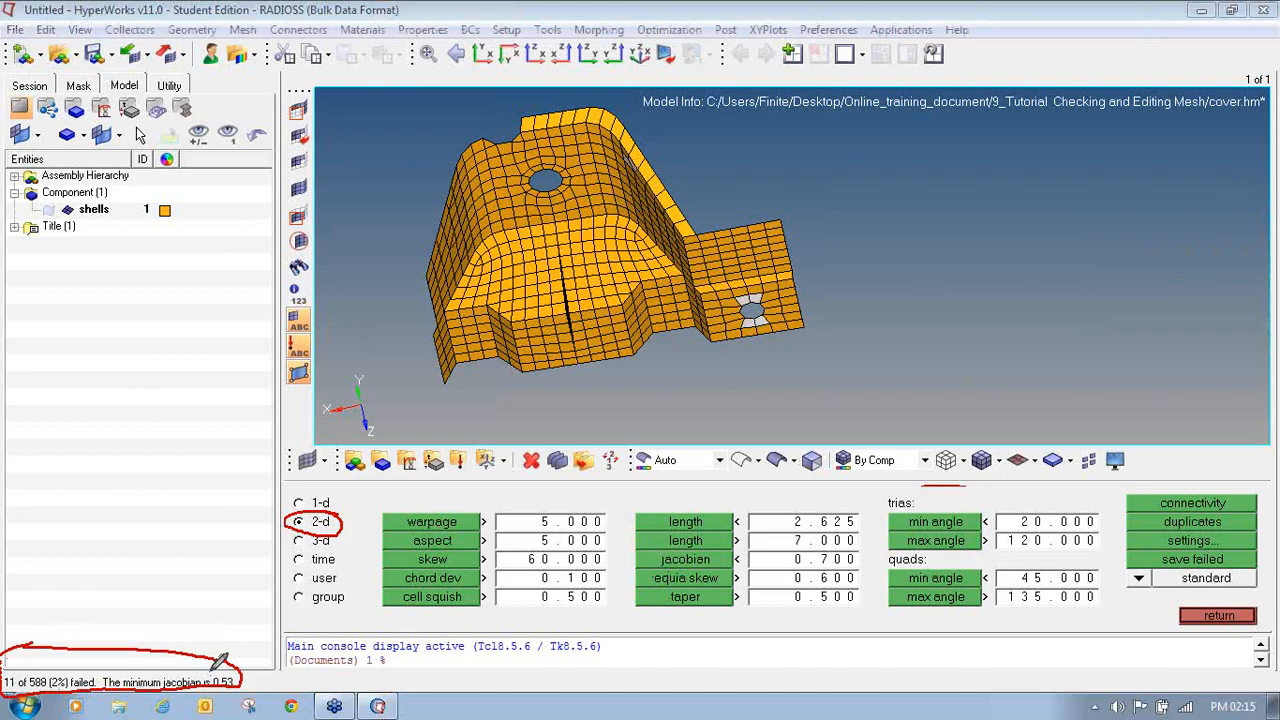
{"action": "mouse_move", "coordinate": [214, 662]}
{"action": "left_mouse_down"}
{"action": "mouse_move", "coordinate": [224, 690]}
{"action": "mouse_move", "coordinate": [226, 655]}
{"action": "mouse_move", "coordinate": [240, 665]}
{"action": "left_mouse_up"}
{"action": "key", "text": "e"}
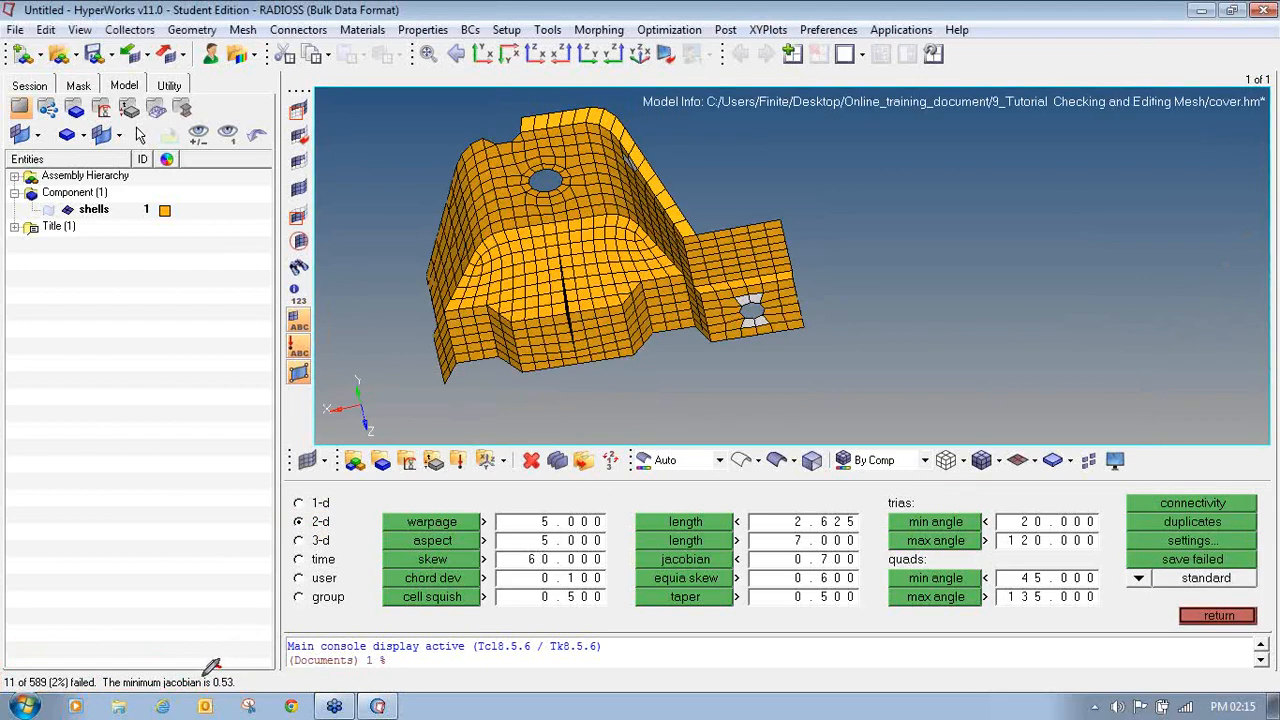
{"action": "mouse_move", "coordinate": [219, 668]}
{"action": "left_mouse_down"}
{"action": "mouse_move", "coordinate": [208, 702]}
{"action": "mouse_move", "coordinate": [240, 664]}
{"action": "mouse_move", "coordinate": [216, 664]}
{"action": "left_mouse_up"}
- Check the 2-D elements for warpage above 5, tria angles outside 20 to 120, and quad angles outside 45 to 135
{"action": "left_click", "coordinate": [437, 522]}
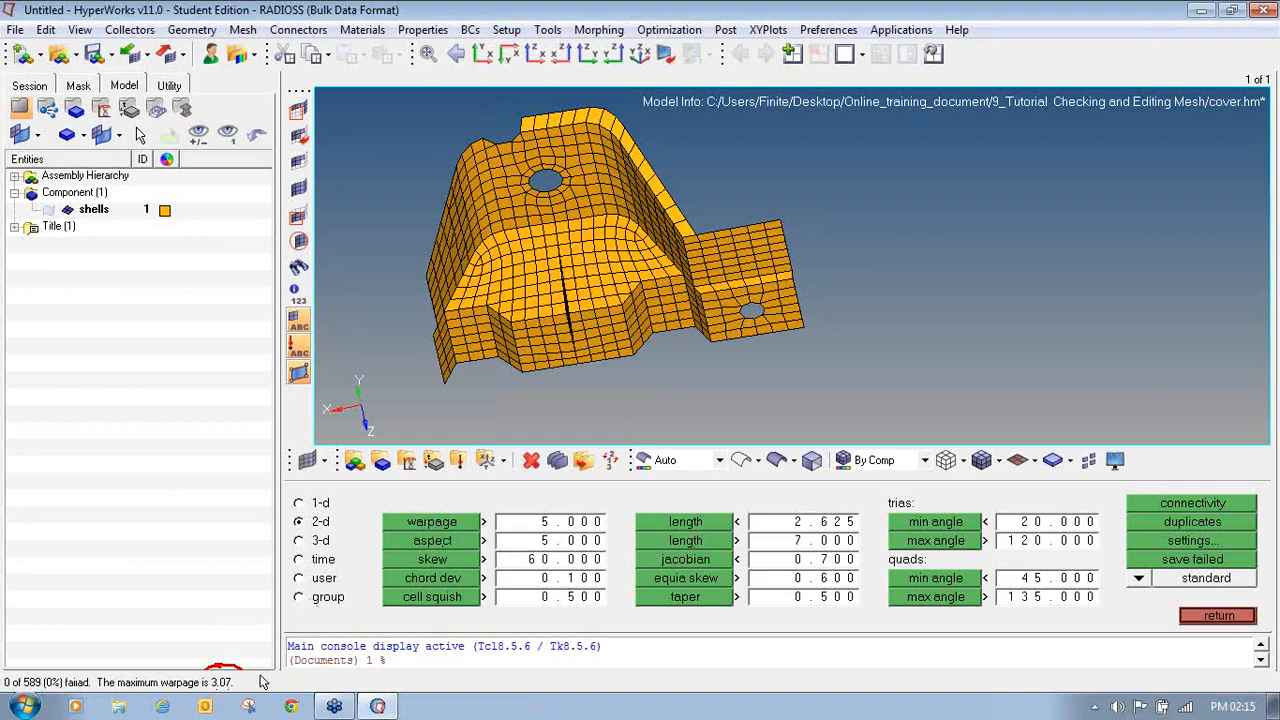
{"action": "left_click", "coordinate": [922, 527]}
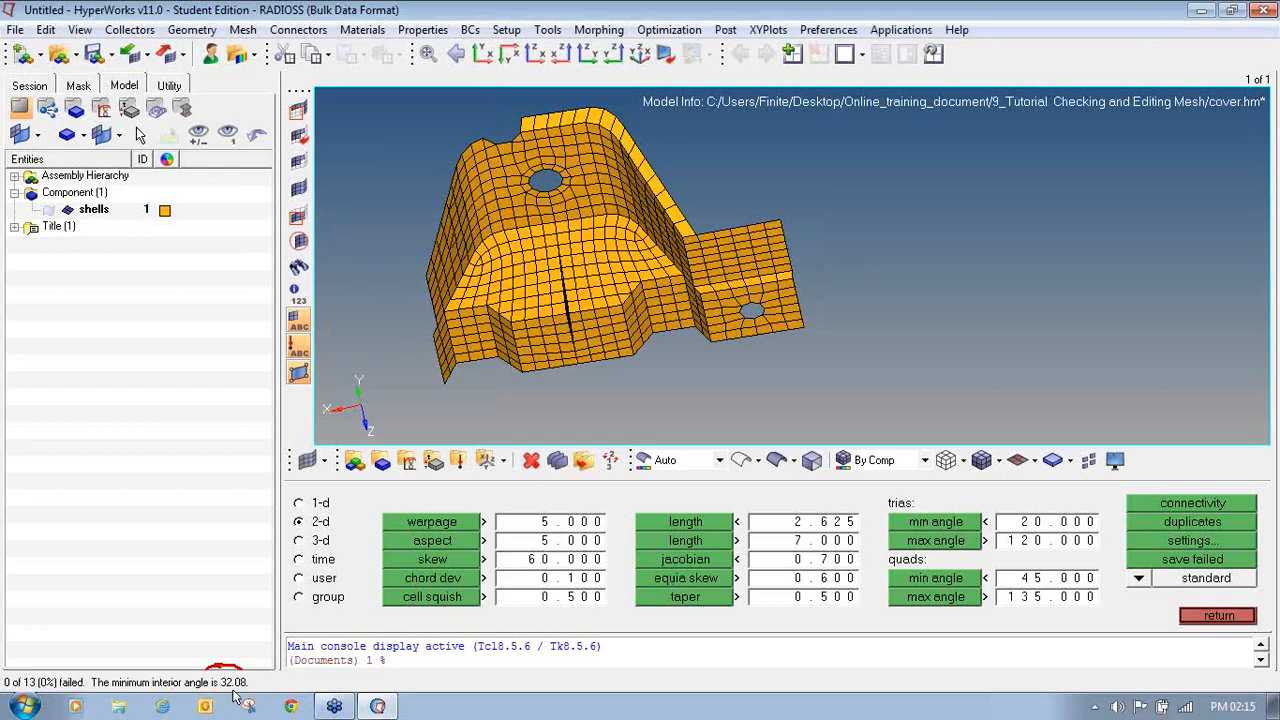
{"action": "left_click", "coordinate": [964, 547]}
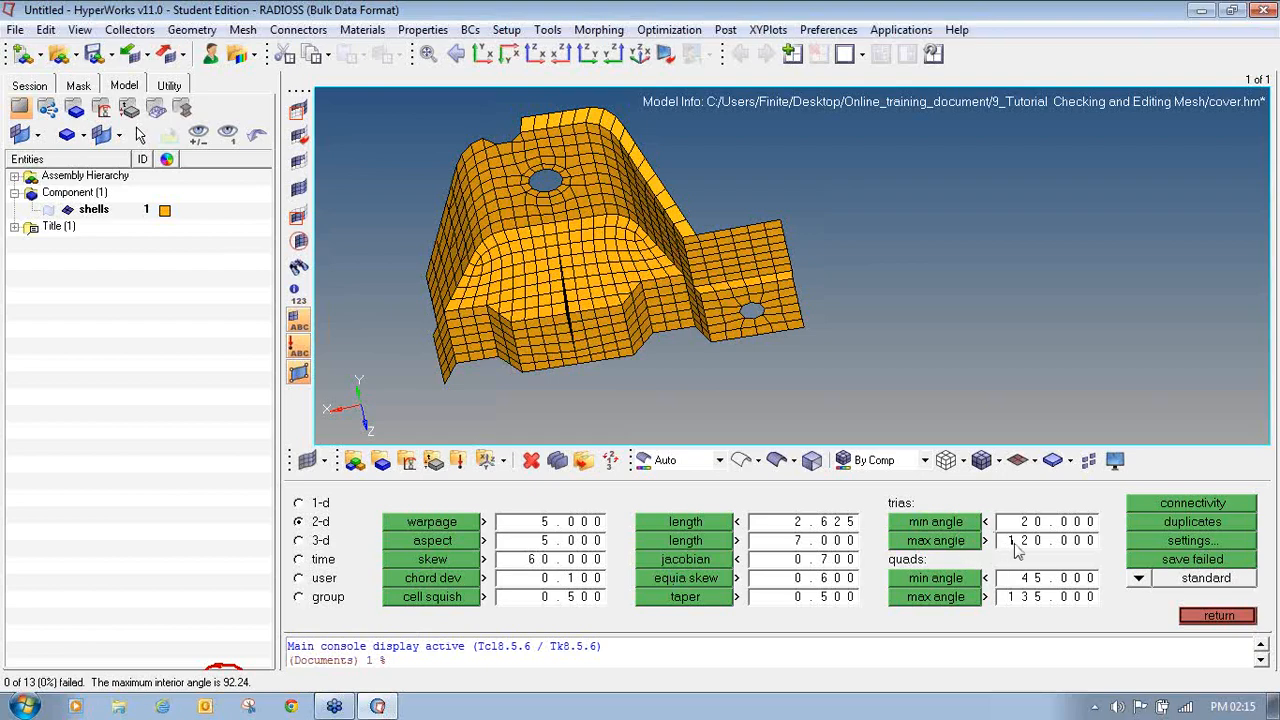
{"action": "left_click", "coordinate": [955, 583]}
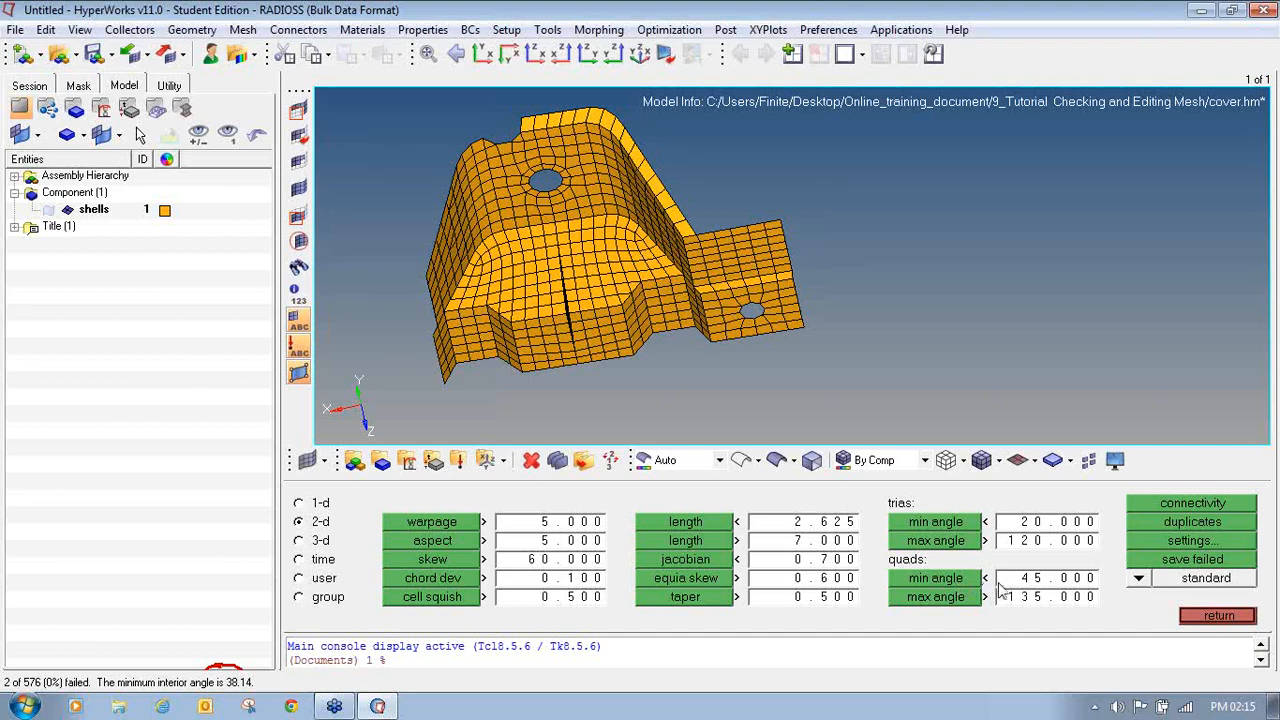
{"action": "left_click", "coordinate": [957, 597]}
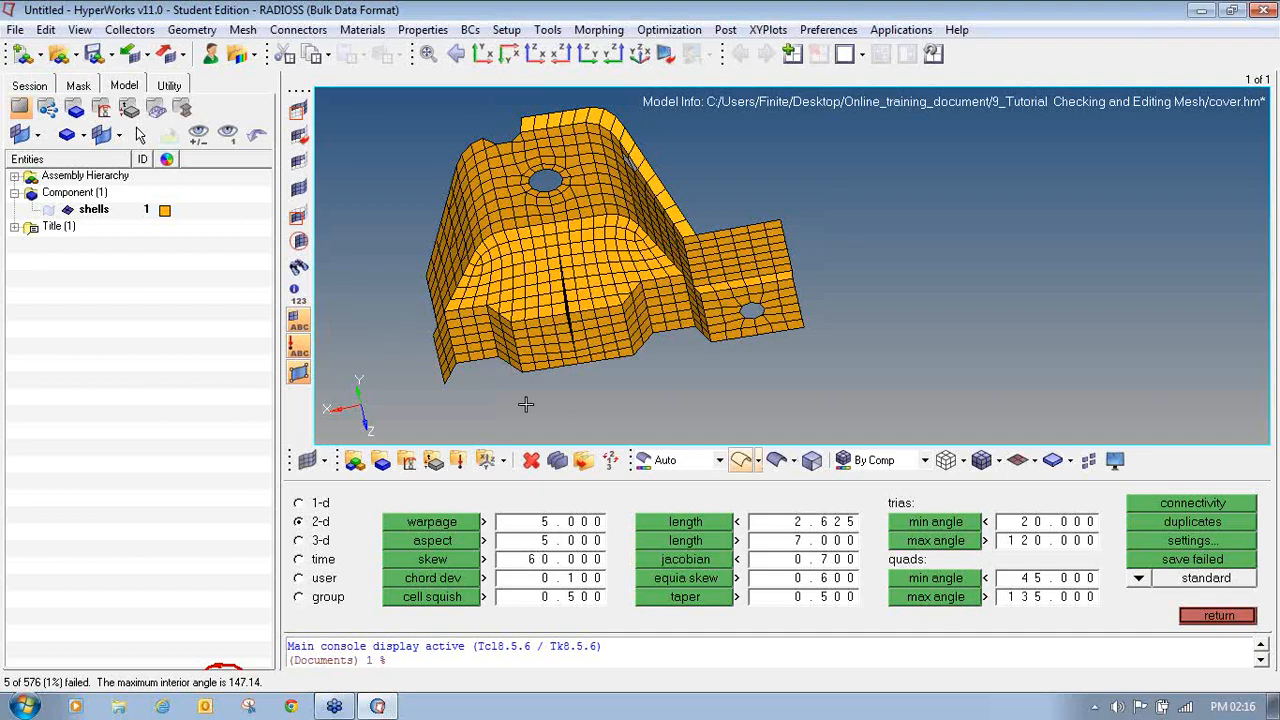
- Repeat the tria minimum-angle and quad minimum and maximum-angle checks while viewing the triangular rib, and close the element check
{"action": "left_click_drag", "start_coordinate": [590, 334], "coordinate": [594, 300], "text": "ctrl"}
{"action": "scroll", "coordinate": [575, 300], "scroll_direction": "up", "scroll_amount": 2}
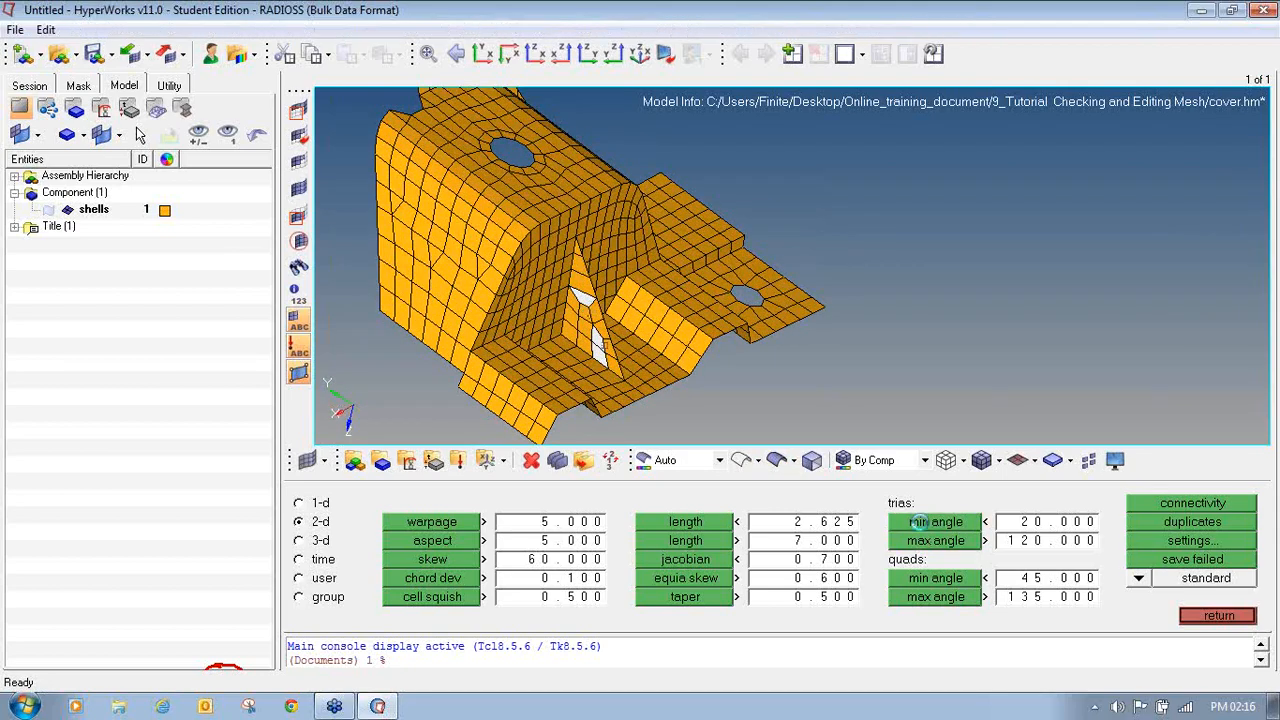
{"action": "left_click", "coordinate": [925, 524]}
{"action": "left_click", "coordinate": [933, 578]}
{"action": "left_click", "coordinate": [935, 601]}
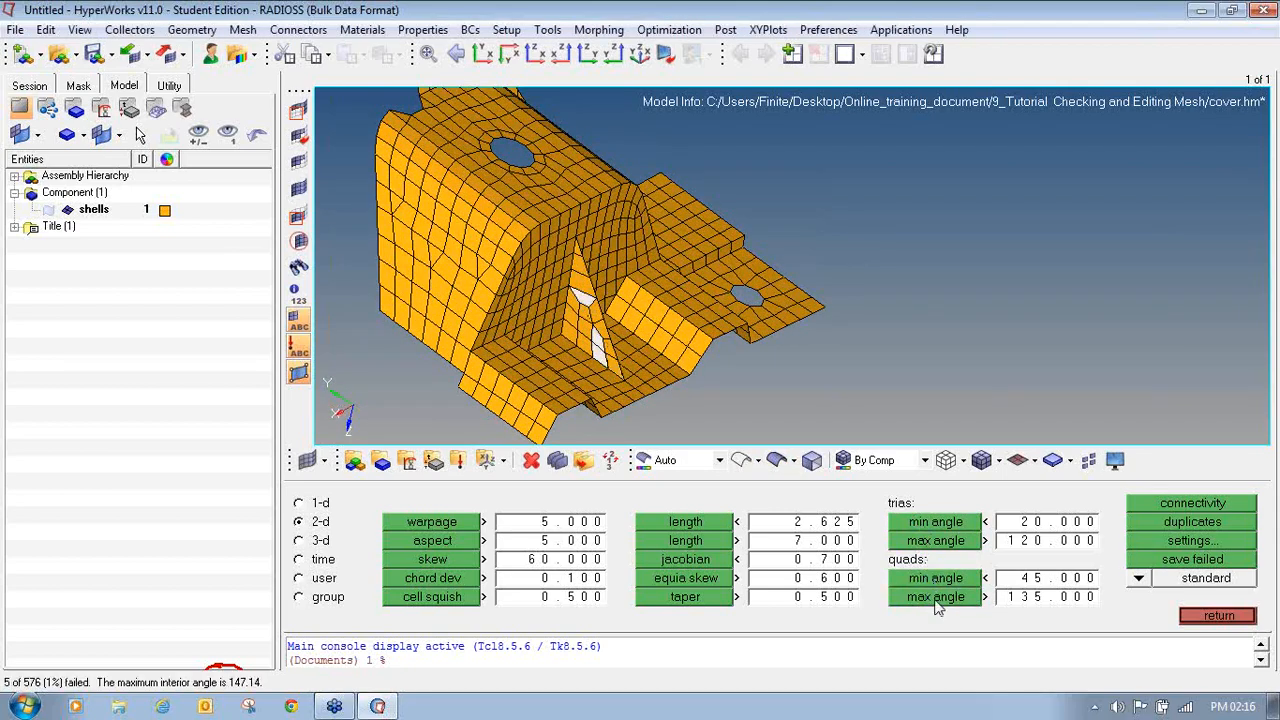
{"action": "left_click", "coordinate": [931, 582]}
{"action": "left_click", "coordinate": [1216, 614]}
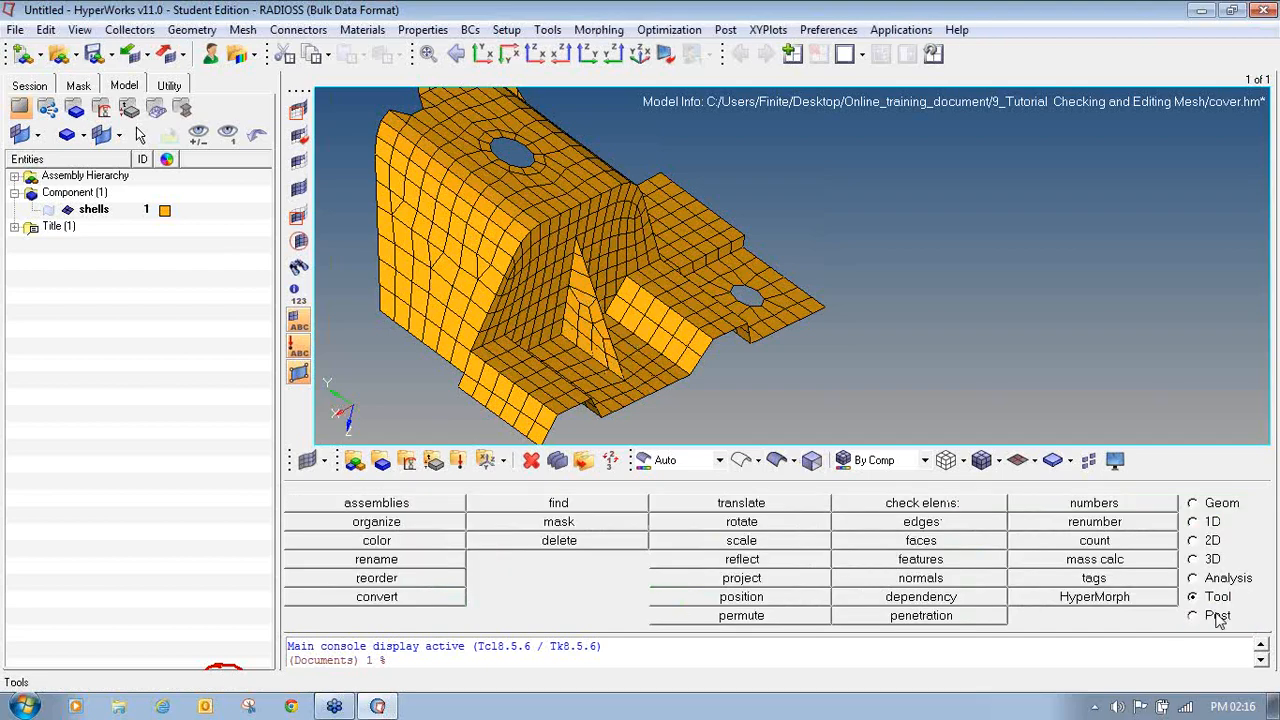
- Open the 2-D automesh tool and switch its selection type from surfaces to elements
{"action": "left_click_drag", "start_coordinate": [620, 320], "coordinate": [571, 310], "text": "ctrl"}
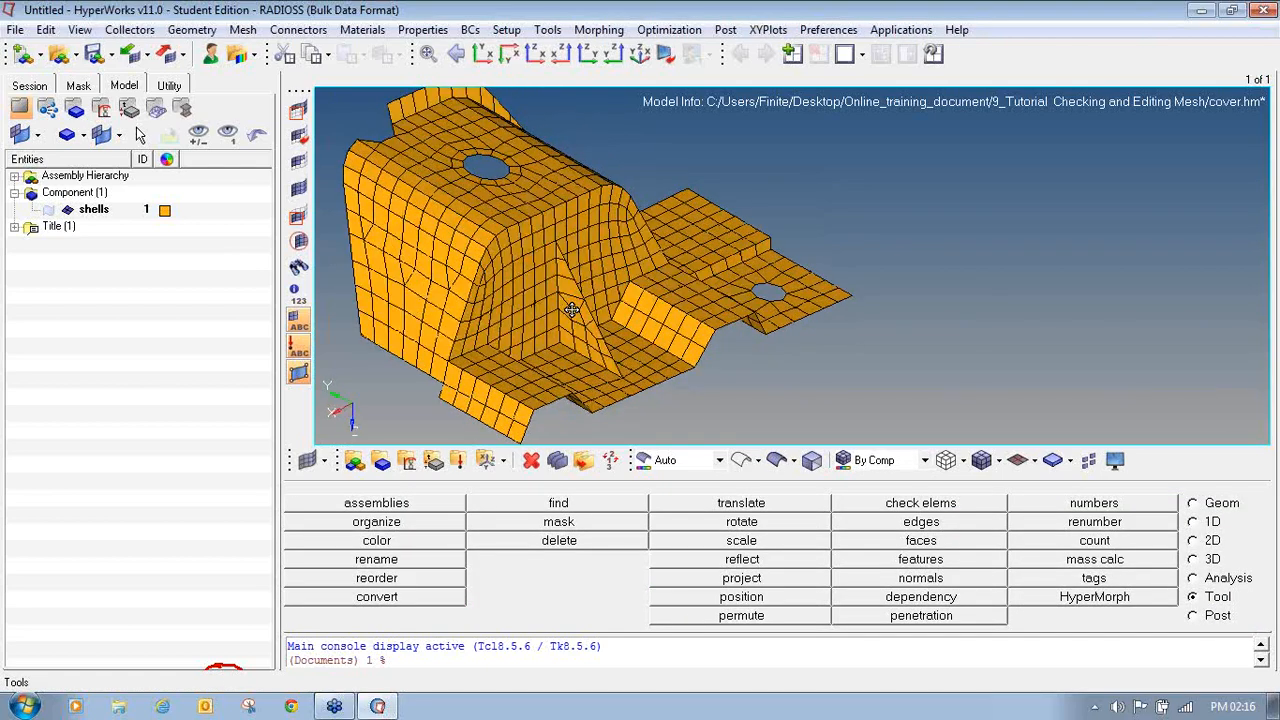
{"action": "left_click_drag", "start_coordinate": [624, 368], "coordinate": [605, 380], "text": "ctrl"}
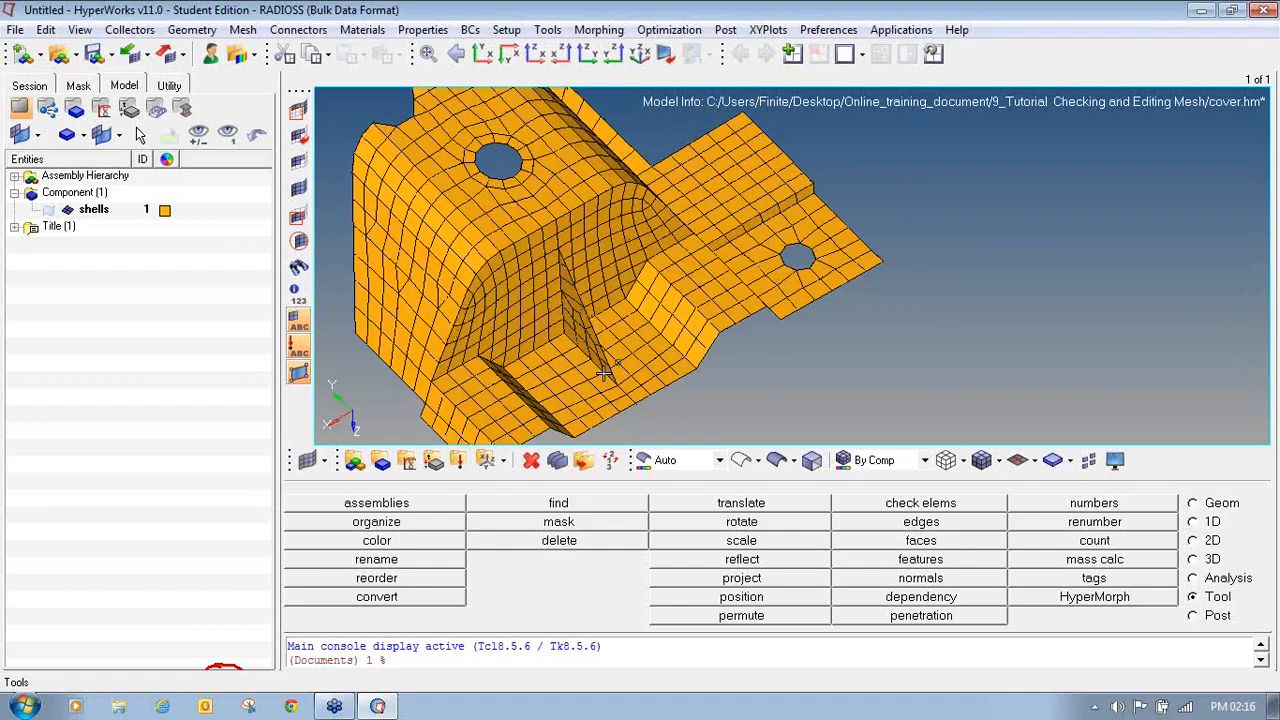
{"action": "left_click_drag", "start_coordinate": [597, 325], "coordinate": [597, 323], "text": "ctrl"}
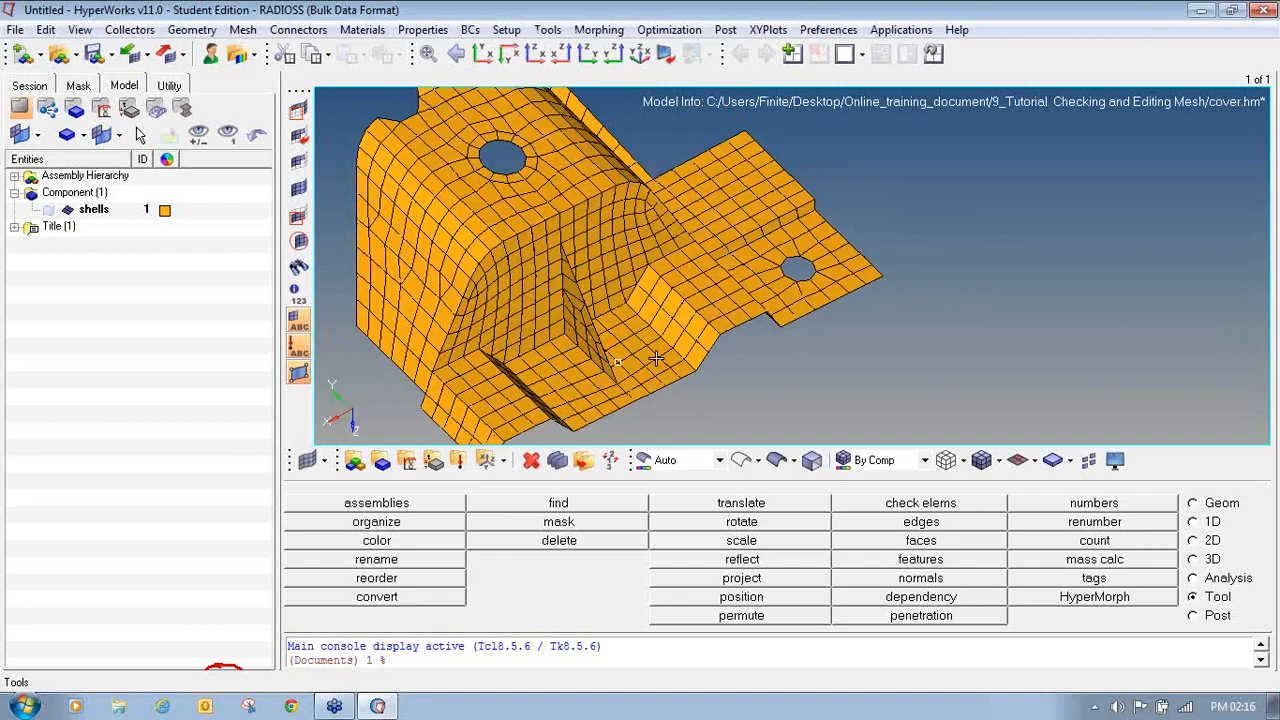
{"action": "left_click", "coordinate": [1211, 541]}
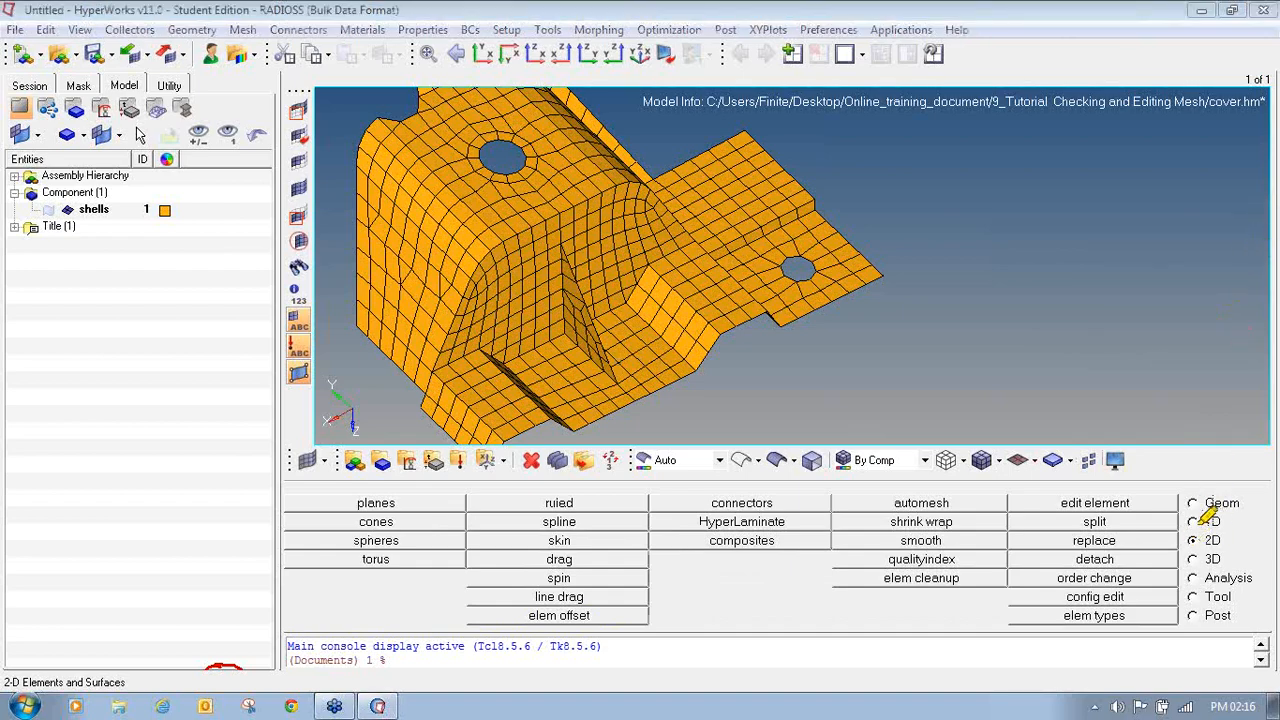
{"action": "mouse_move", "coordinate": [1187, 542]}
{"action": "left_mouse_down"}
{"action": "mouse_move", "coordinate": [1212, 540]}
{"action": "mouse_move", "coordinate": [1203, 531]}
{"action": "left_mouse_up"}
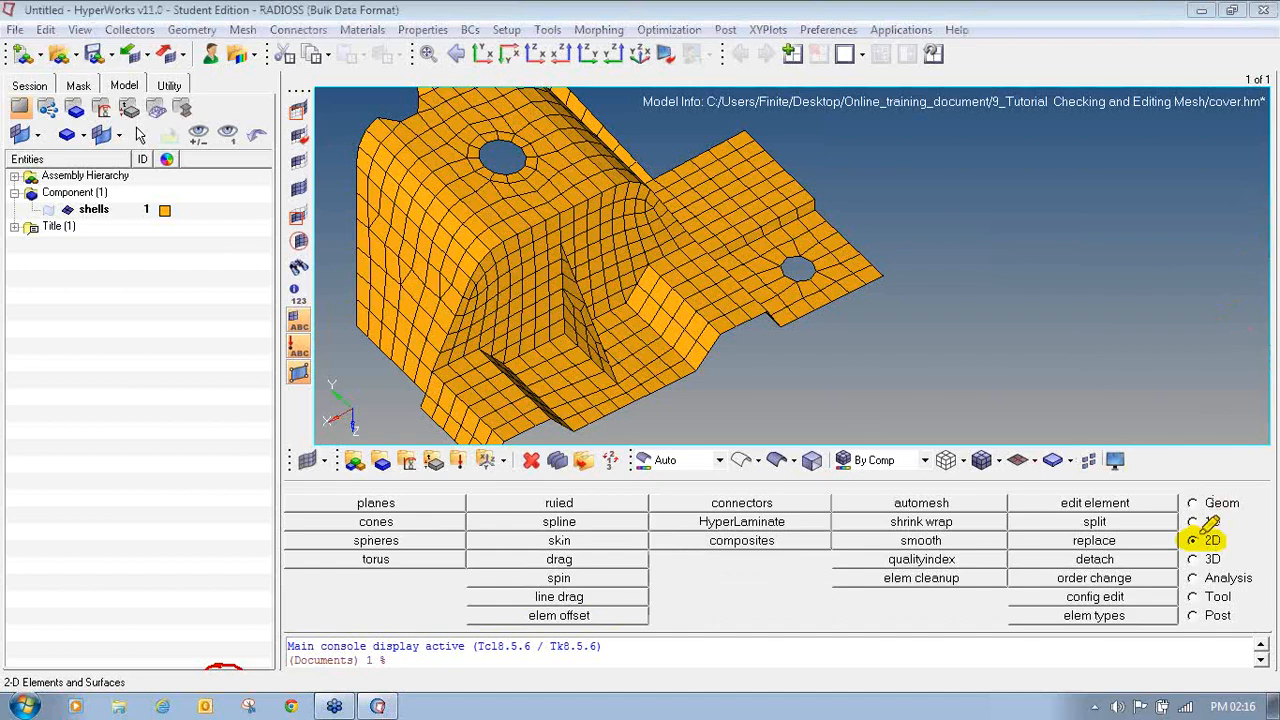
{"action": "left_click_drag", "start_coordinate": [838, 502], "coordinate": [1000, 502]}
{"action": "mouse_move", "coordinate": [895, 503]}
{"action": "left_mouse_down"}
{"action": "mouse_move", "coordinate": [839, 505]}
{"action": "mouse_move", "coordinate": [1004, 503]}
{"action": "left_mouse_up"}
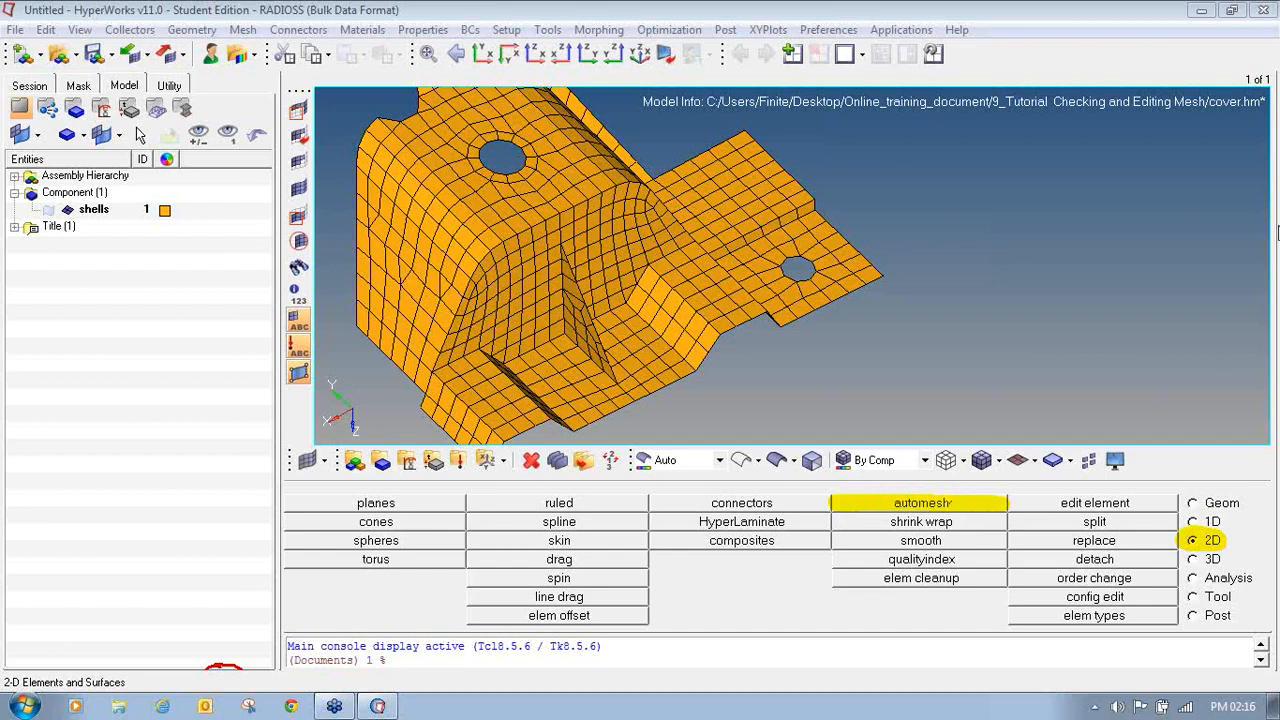
{"action": "left_click", "coordinate": [893, 506]}
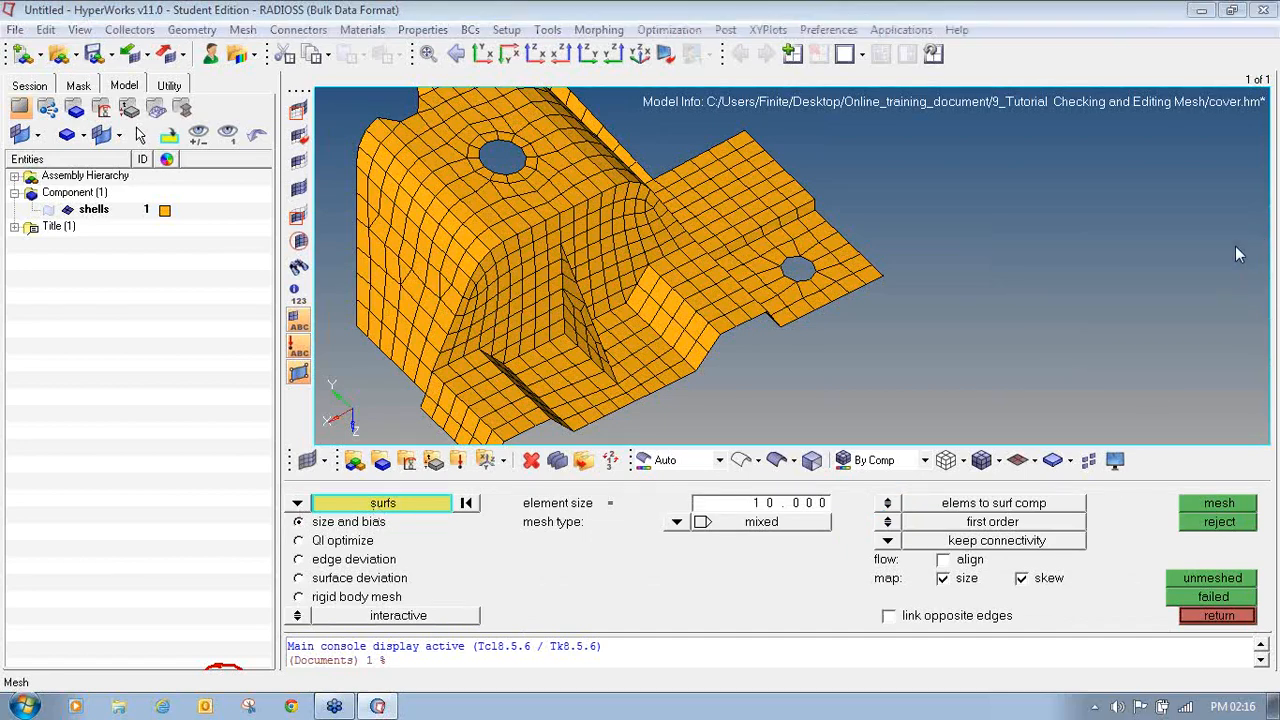
{"action": "left_click", "coordinate": [297, 503]}
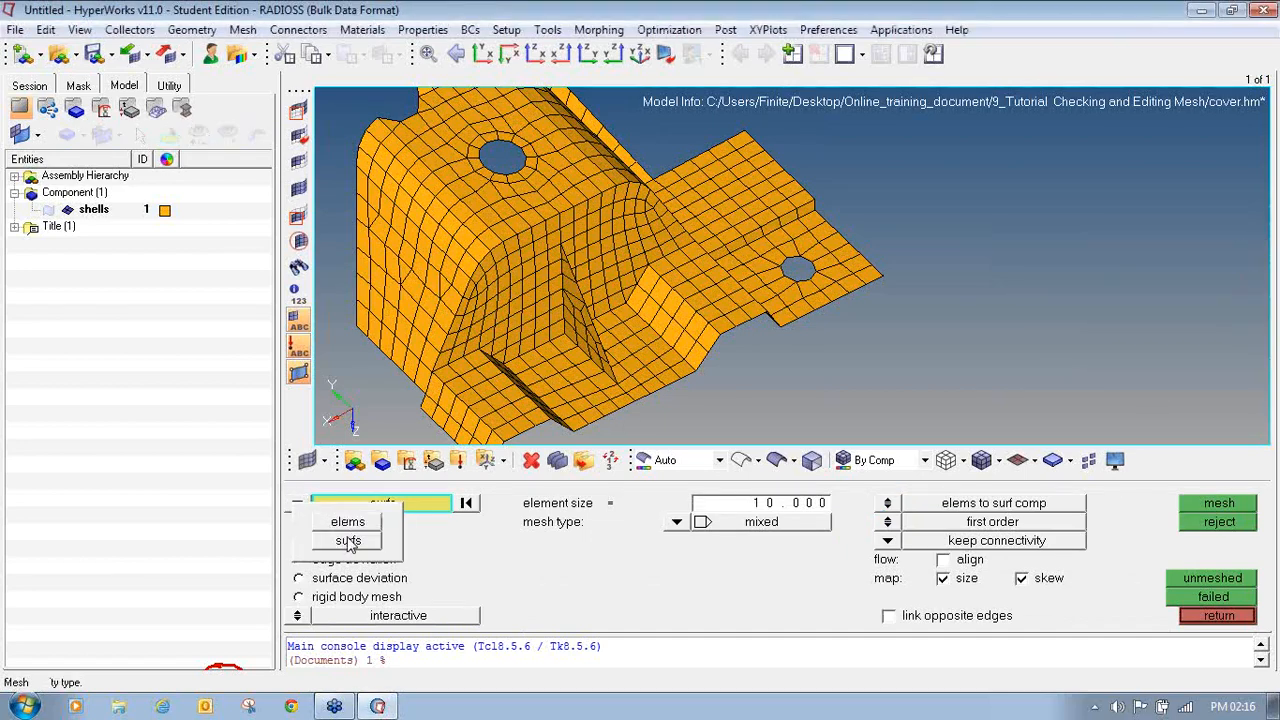
{"action": "left_click", "coordinate": [350, 522]}
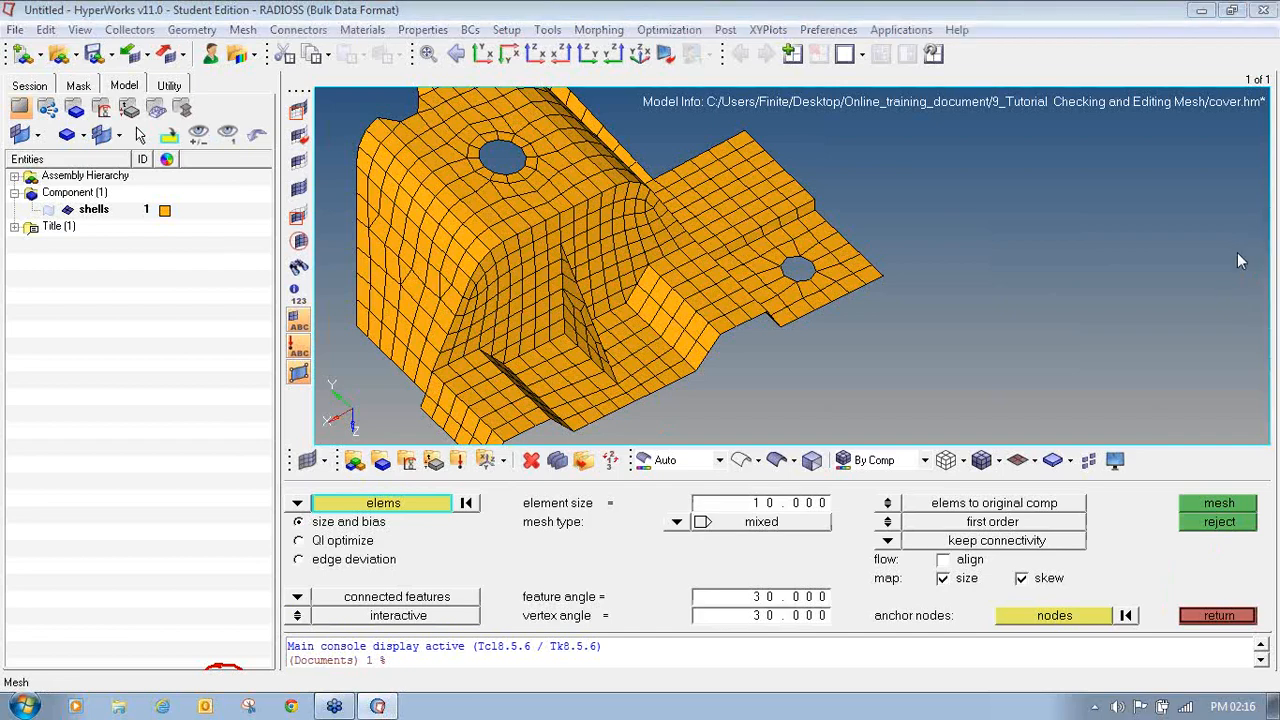
{"action": "mouse_move", "coordinate": [298, 488]}
{"action": "left_mouse_down"}
{"action": "mouse_move", "coordinate": [300, 517]}
{"action": "mouse_move", "coordinate": [295, 496]}
{"action": "left_mouse_up"}
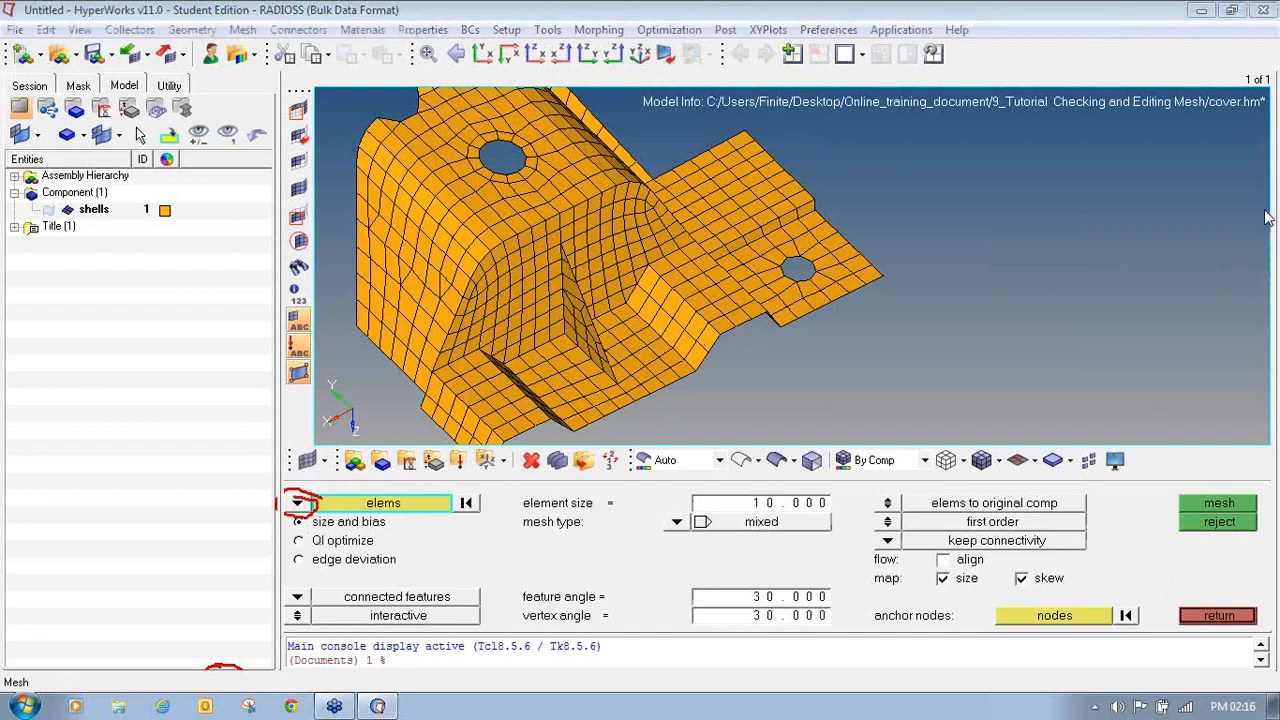
{"action": "left_click", "coordinate": [297, 504]}
{"action": "left_click", "coordinate": [349, 523]}
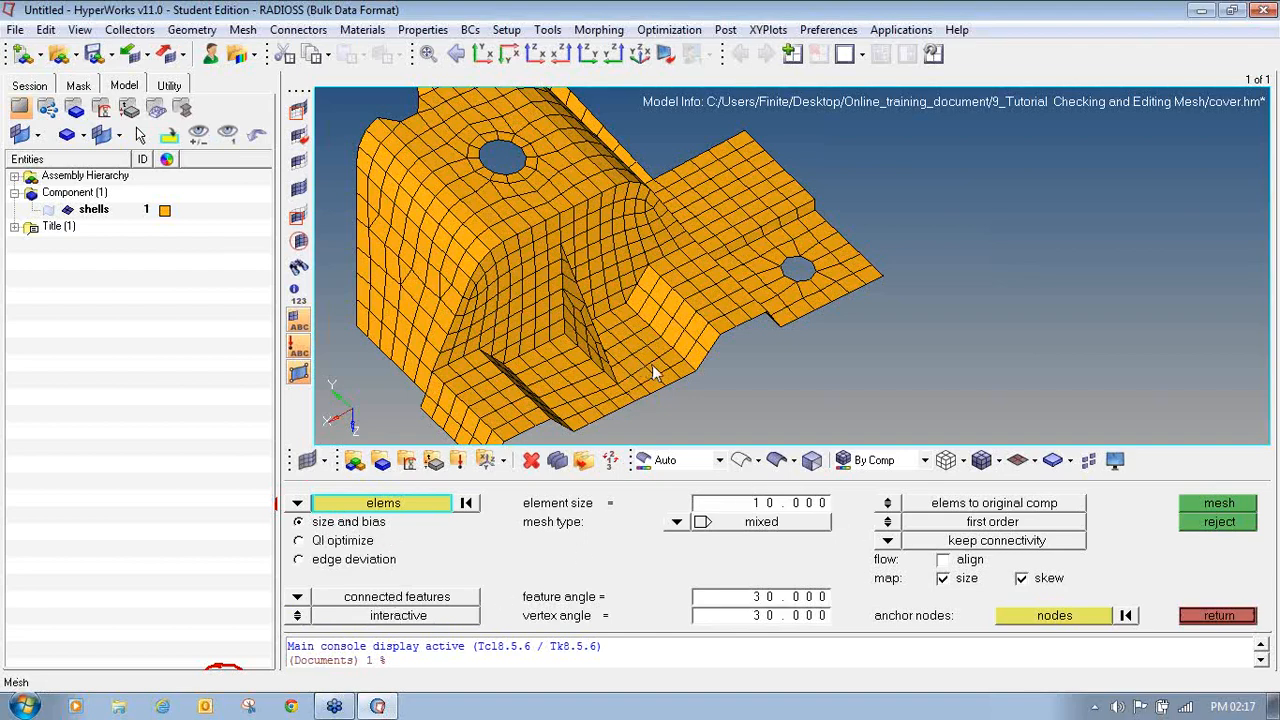
- Select one element on the triangular rib and one on the adjoining floor, and extend the selection by face
{"action": "left_click_drag", "start_coordinate": [654, 370], "coordinate": [638, 360], "text": "ctrl"}
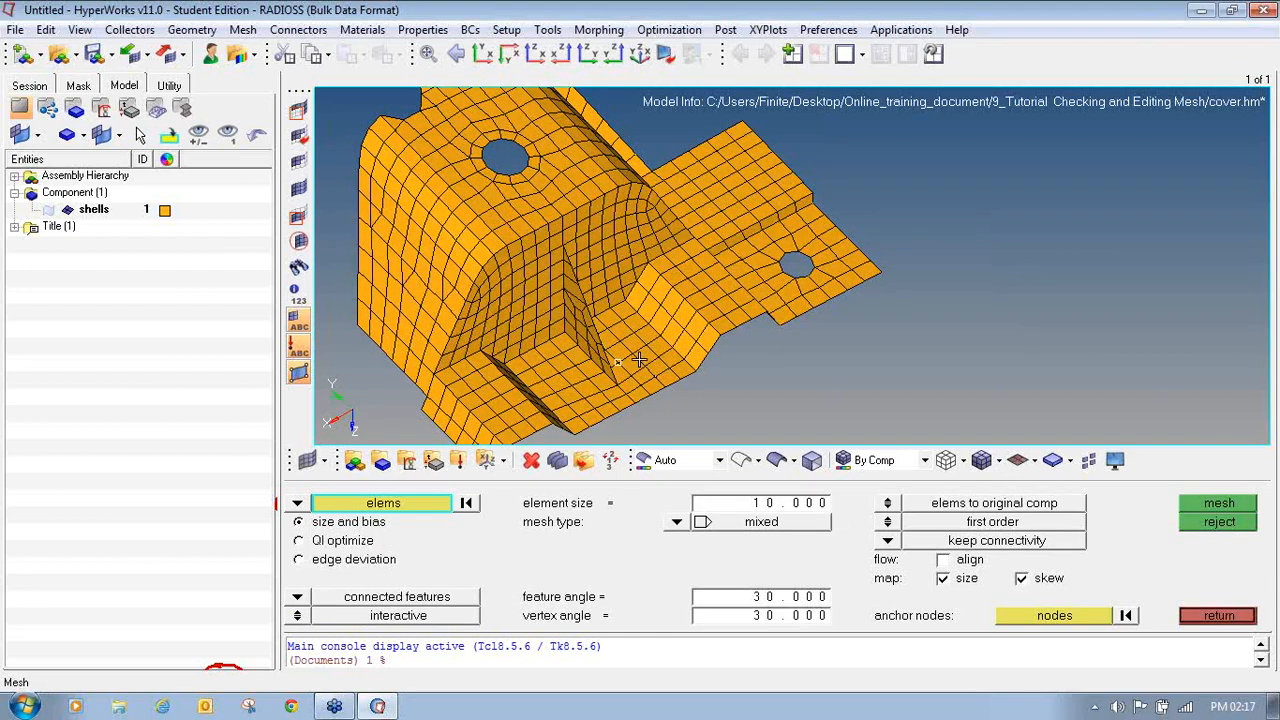
{"action": "scroll", "coordinate": [583, 316], "scroll_direction": "up", "scroll_amount": 1, "text": "ctrl"}
{"action": "left_click", "coordinate": [595, 321]}
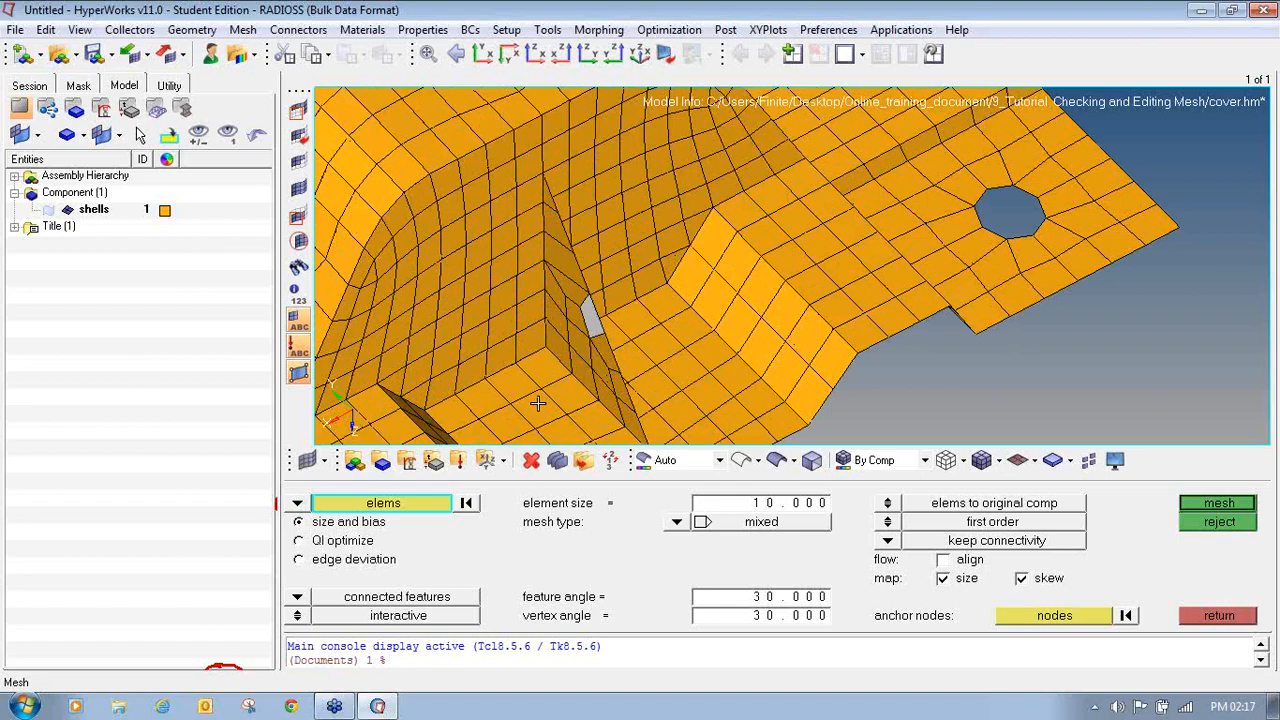
{"action": "left_click", "coordinate": [539, 405]}
{"action": "scroll", "coordinate": [573, 415], "scroll_direction": "down", "scroll_amount": 1, "text": "ctrl"}
{"action": "scroll", "coordinate": [526, 357], "scroll_direction": "down", "scroll_amount": 1, "text": "ctrl"}
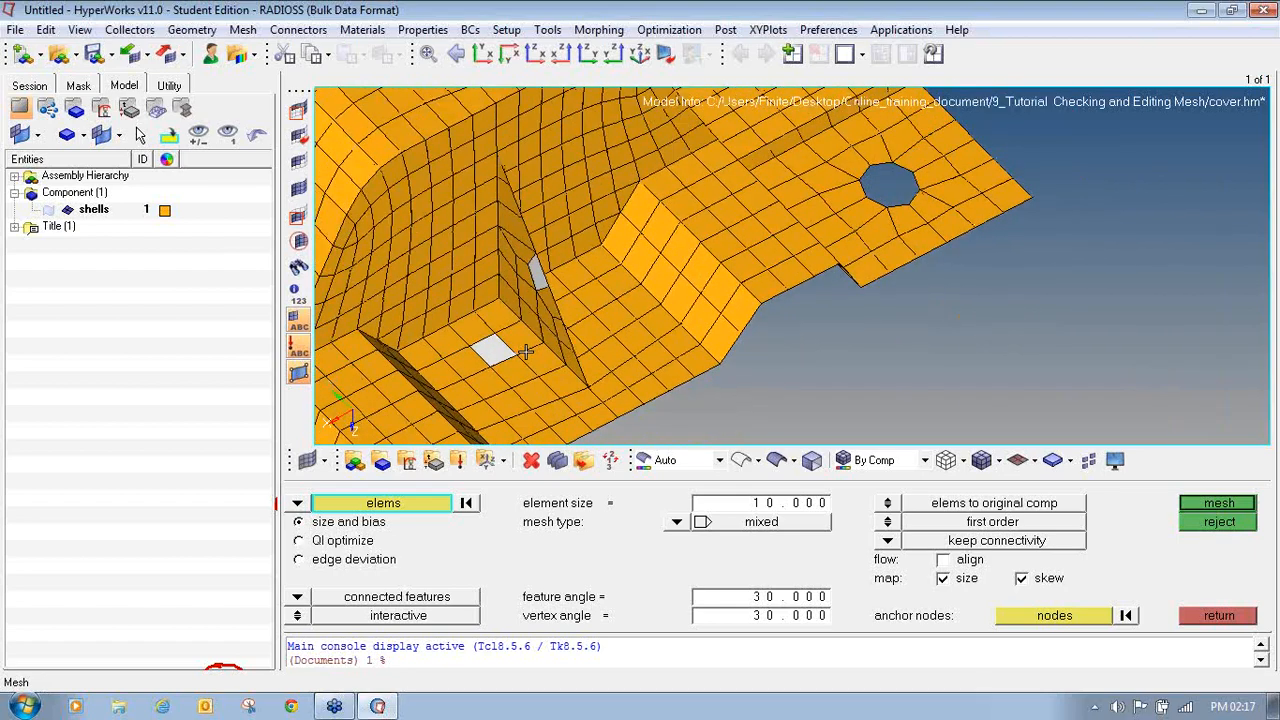
{"action": "left_click_drag", "start_coordinate": [521, 382], "coordinate": [518, 382], "text": "ctrl"}
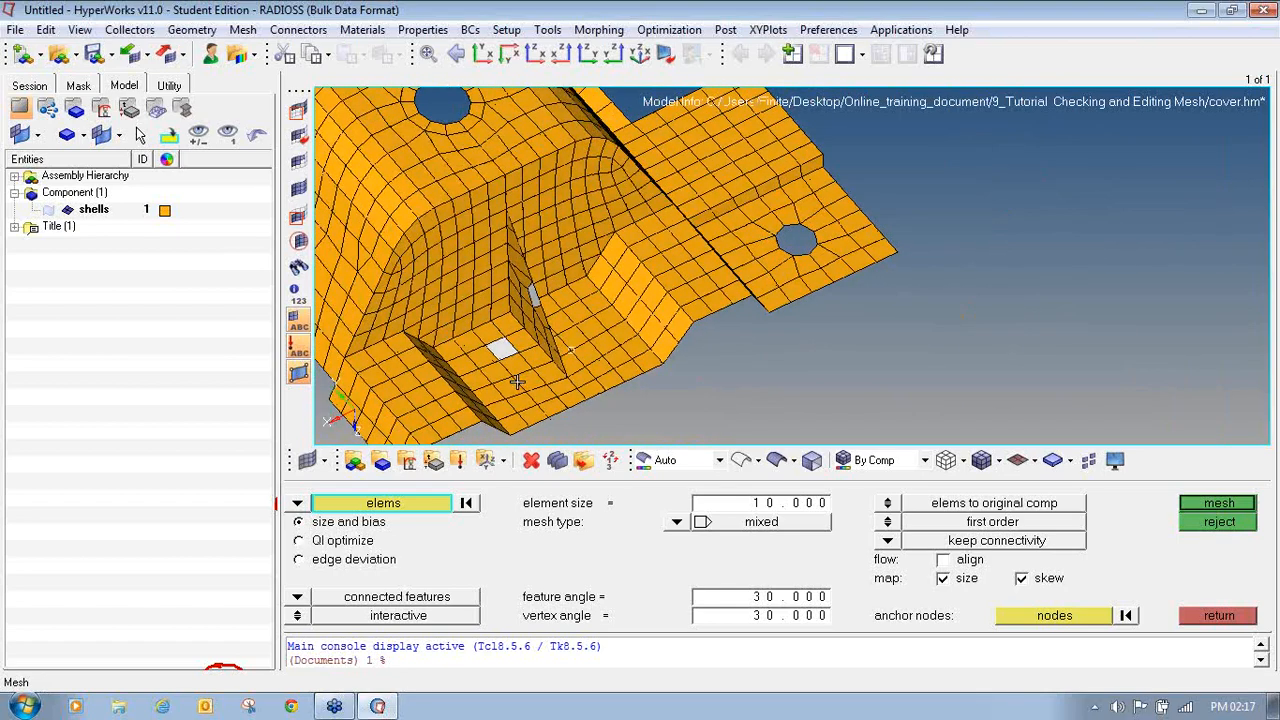
{"action": "left_click", "coordinate": [378, 506]}
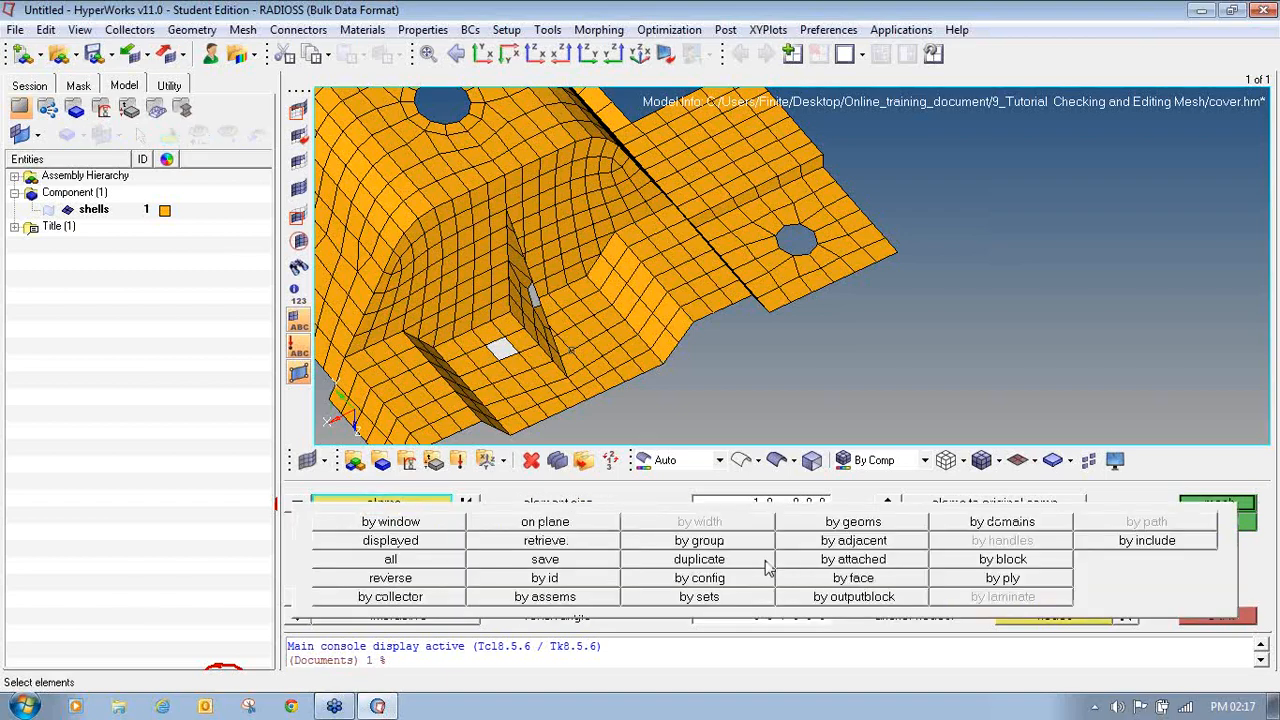
{"action": "left_click", "coordinate": [845, 582]}
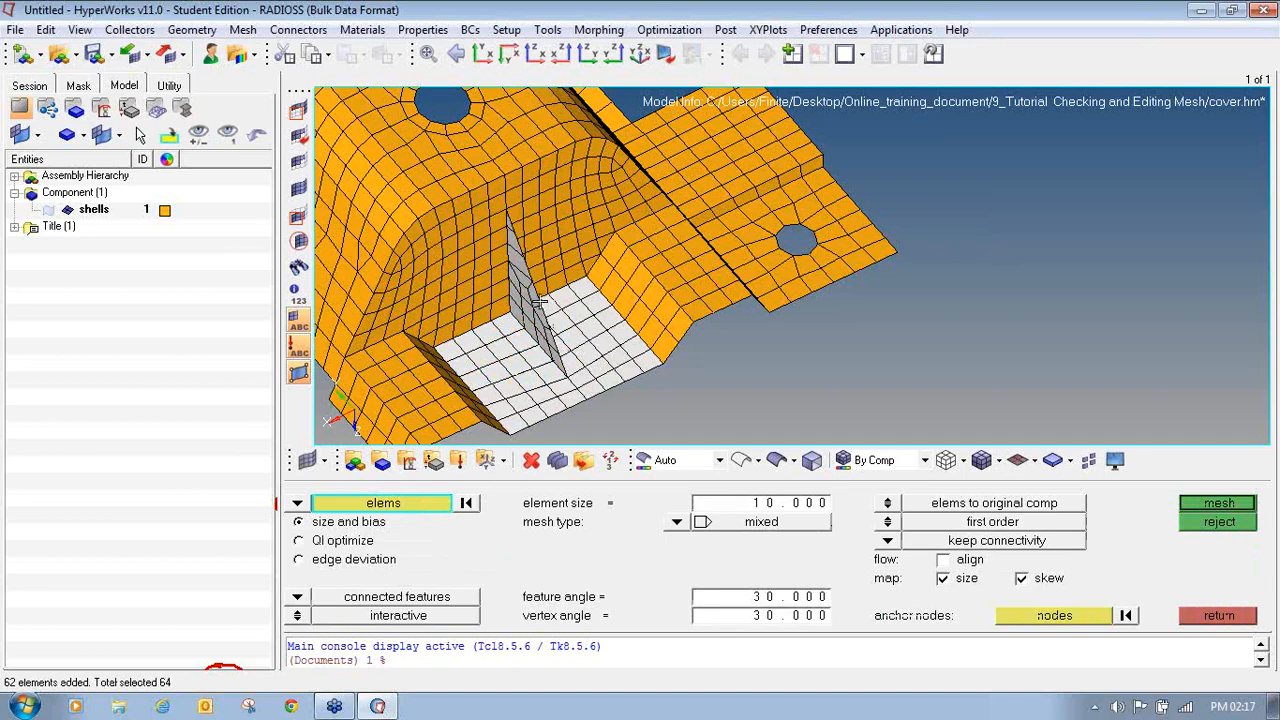
- Set the element size to 3.5 and remesh the selected rib and floor elements interactively
{"action": "left_click_drag", "start_coordinate": [532, 296], "coordinate": [540, 292], "text": "ctrl"}
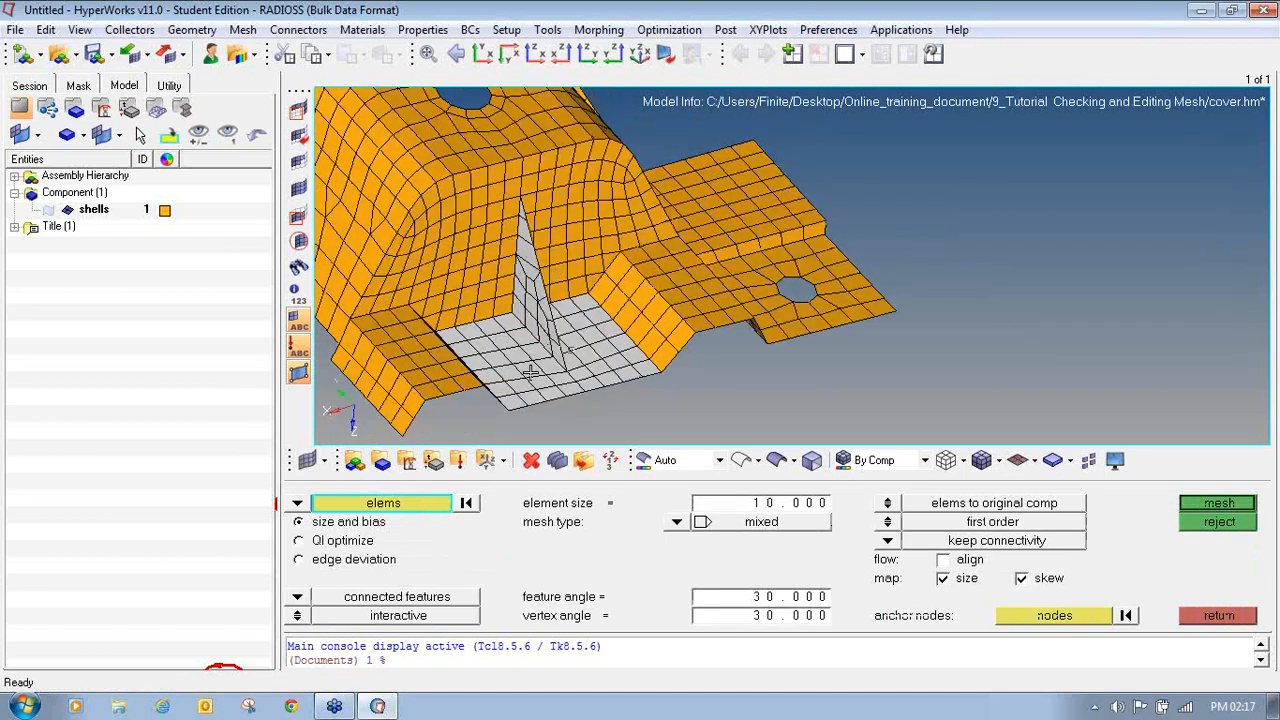
{"action": "left_click", "coordinate": [766, 507]}
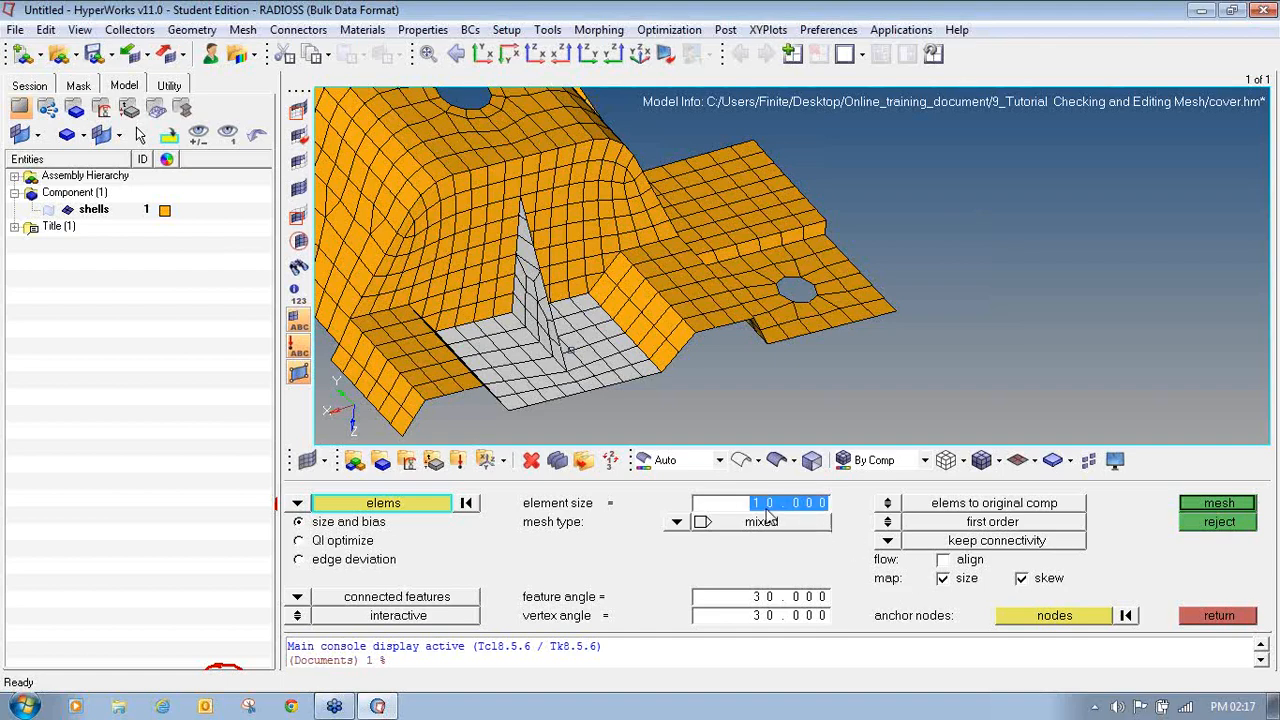
{"action": "type", "text": "3"}
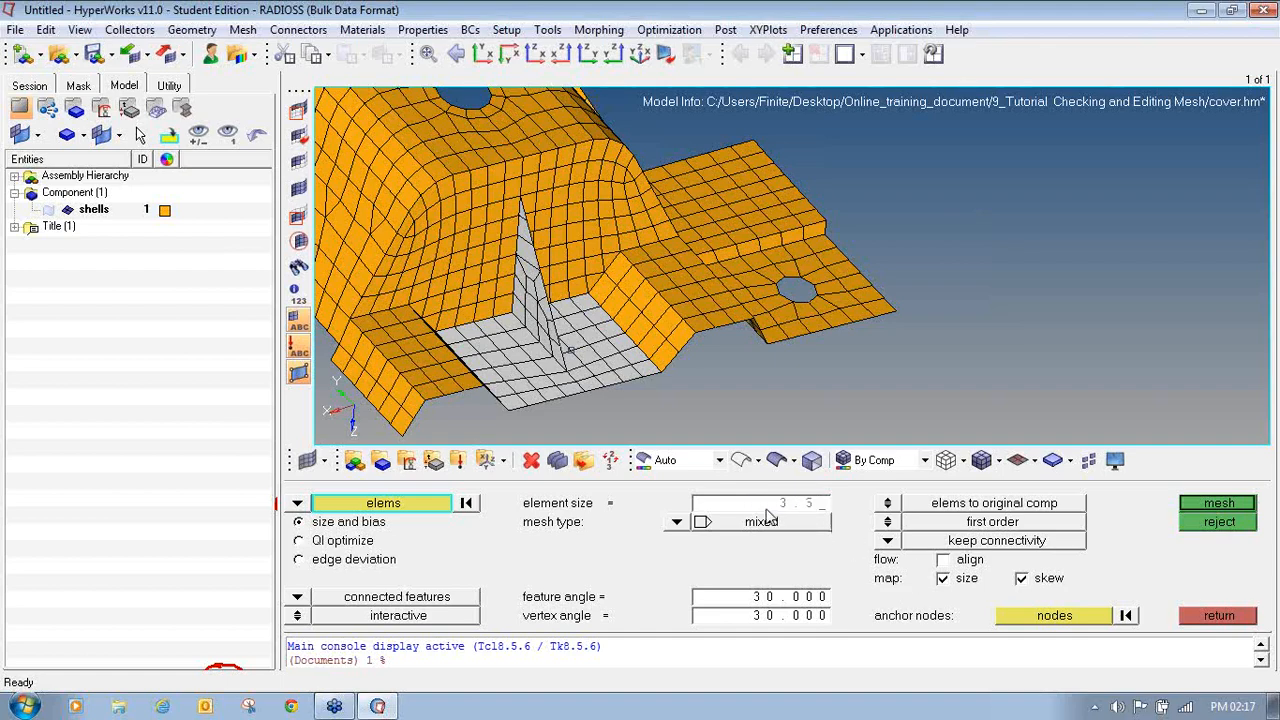
{"action": "type", "text": ".5"}
{"action": "key", "text": "Return"}
{"action": "left_click", "coordinate": [1205, 506]}
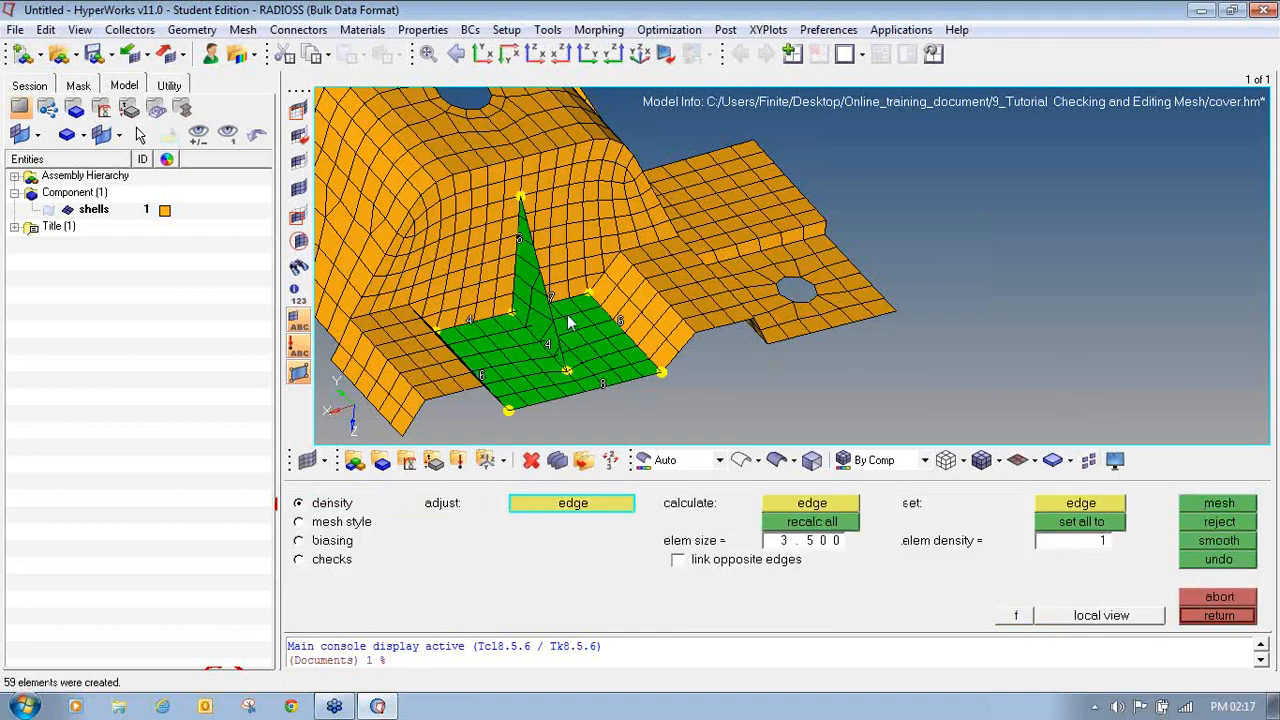
- Raise the edge density to 9 on the rib's sloped edge and 5 on its base edge, remeshing after each change
{"action": "mouse_move", "coordinate": [568, 322]}
{"action": "left_mouse_down", "text": "ctrl"}
{"action": "mouse_move", "coordinate": [587, 311]}
{"action": "mouse_move", "coordinate": [552, 291]}
{"action": "left_mouse_up", "text": "ctrl"}
{"action": "scroll", "coordinate": [552, 291], "scroll_direction": "up", "scroll_amount": 3}
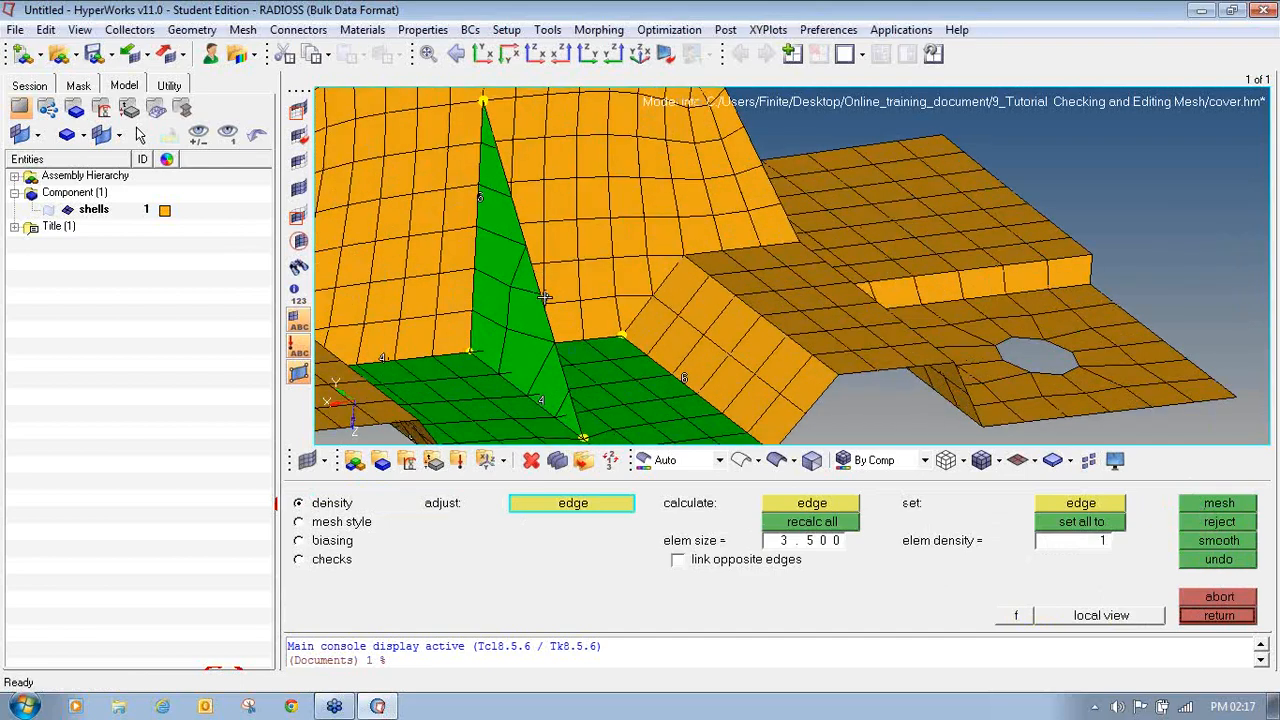
{"action": "left_click", "coordinate": [544, 296]}
{"action": "left_click", "coordinate": [547, 302]}
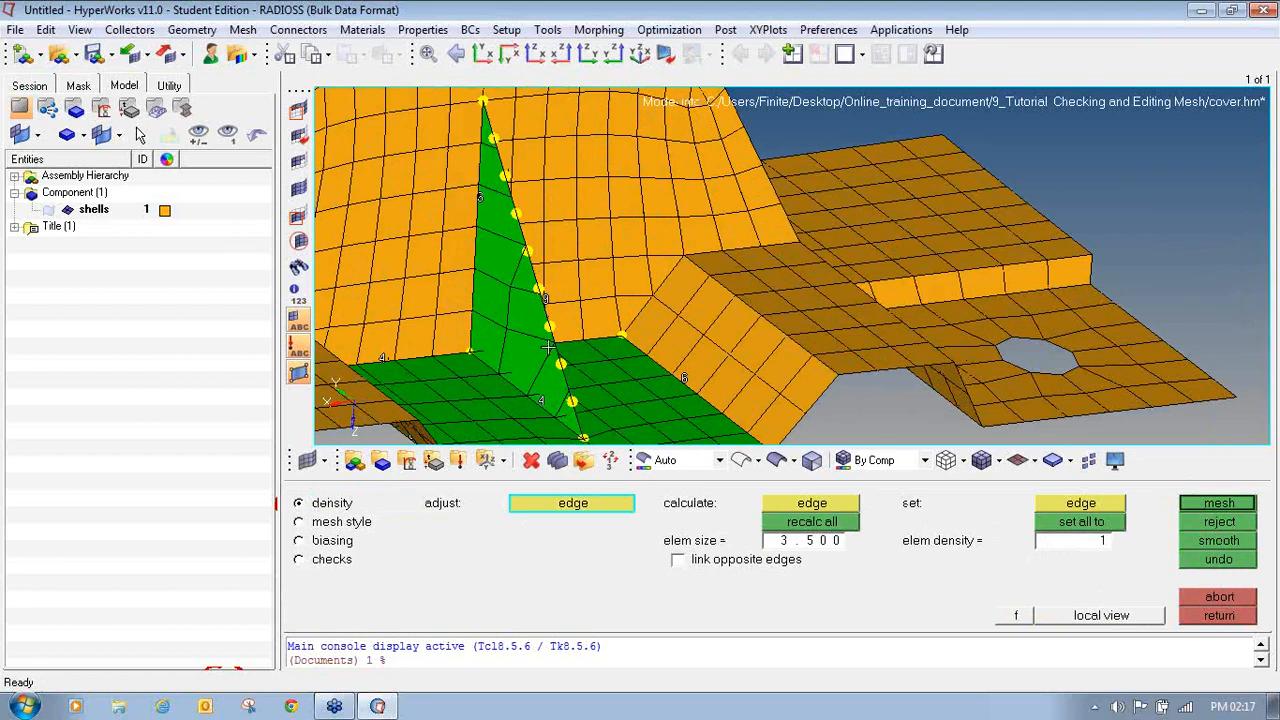
{"action": "left_click", "coordinate": [1240, 506]}
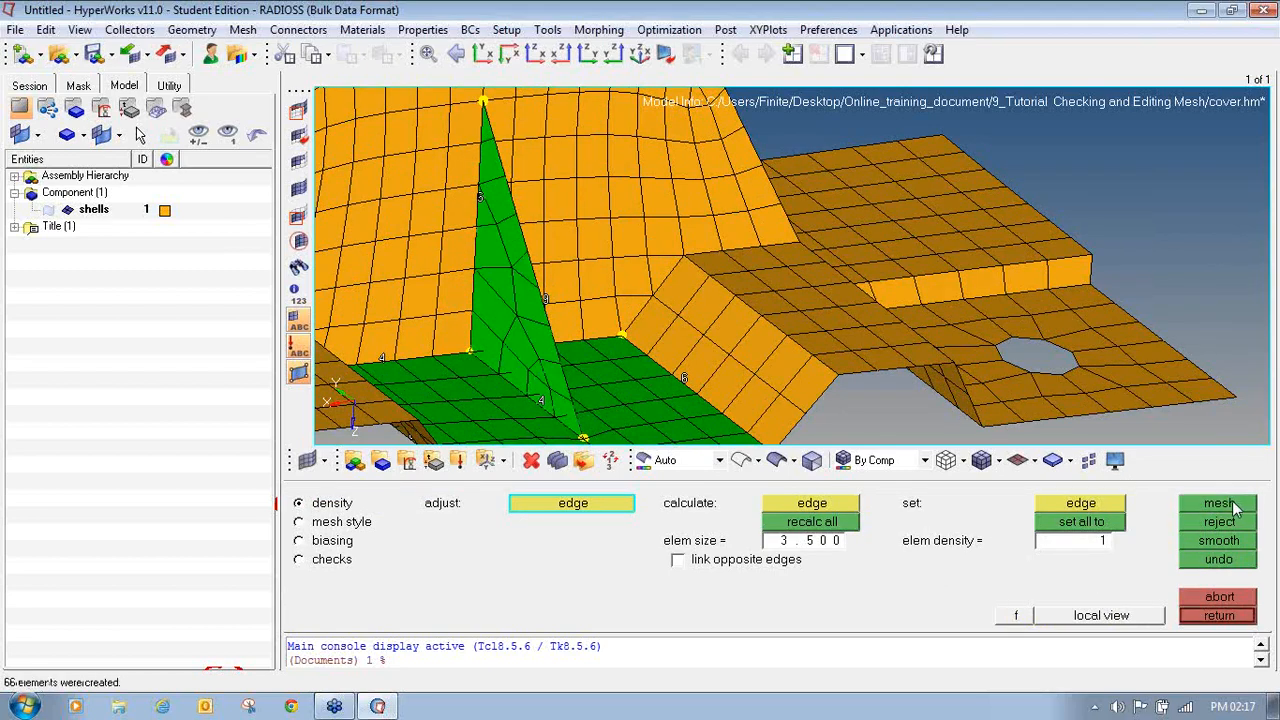
{"action": "left_click", "coordinate": [542, 402]}
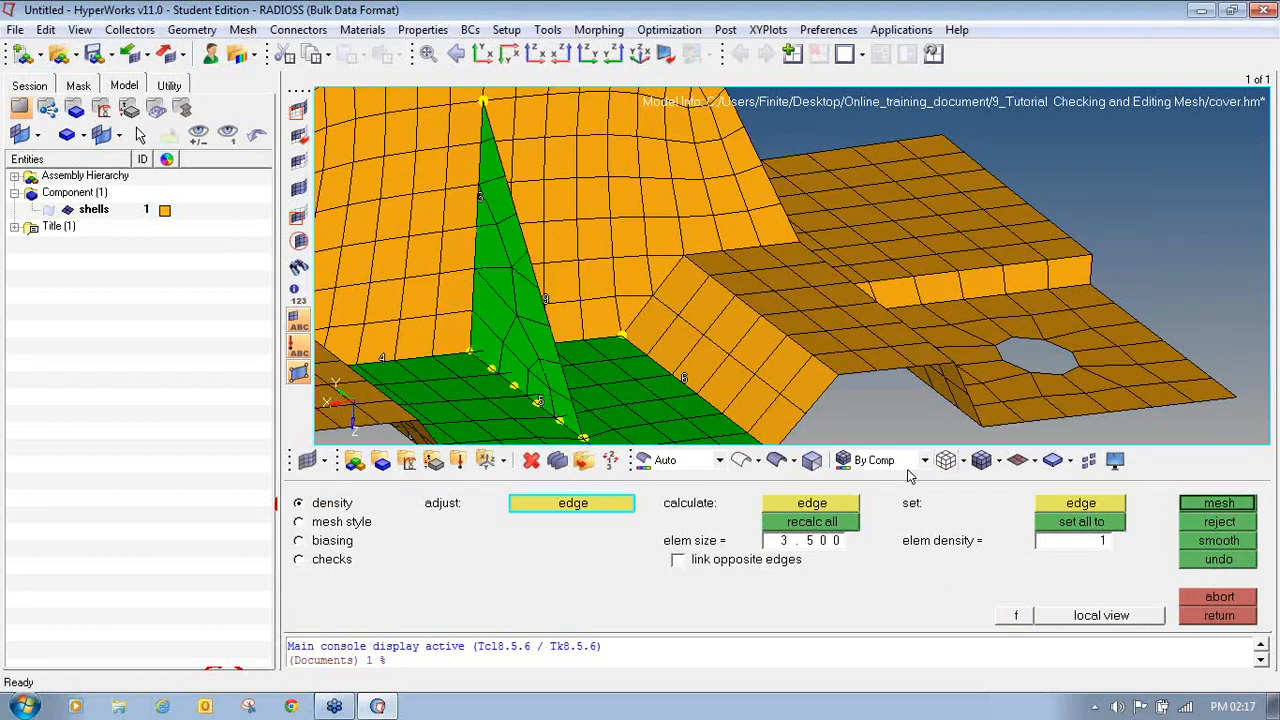
{"action": "left_click", "coordinate": [1228, 504]}
{"action": "left_click_drag", "start_coordinate": [562, 318], "coordinate": [550, 264], "text": "ctrl"}
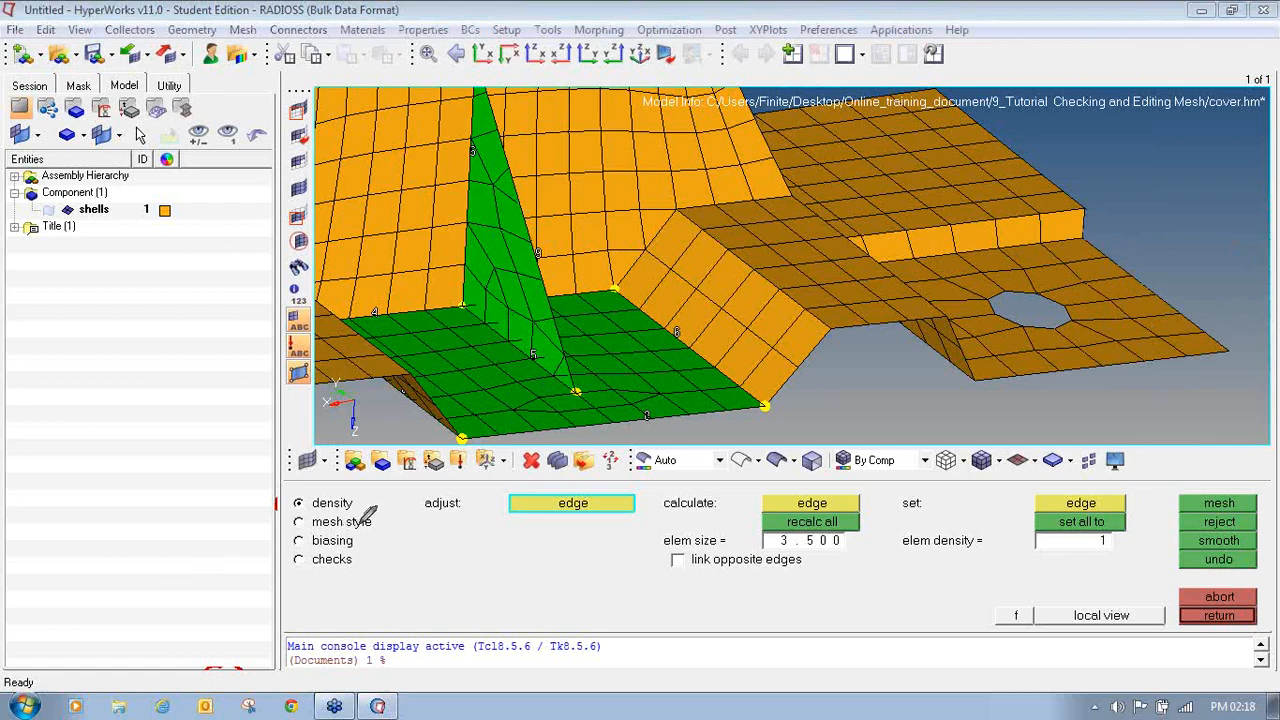
- Change the mesh method to free (unmapped) in the mesh style settings and remesh the rib and floor
{"action": "mouse_move", "coordinate": [360, 512]}
{"action": "left_mouse_down"}
{"action": "mouse_move", "coordinate": [292, 515]}
{"action": "mouse_move", "coordinate": [314, 534]}
{"action": "mouse_move", "coordinate": [385, 518]}
{"action": "left_mouse_up"}
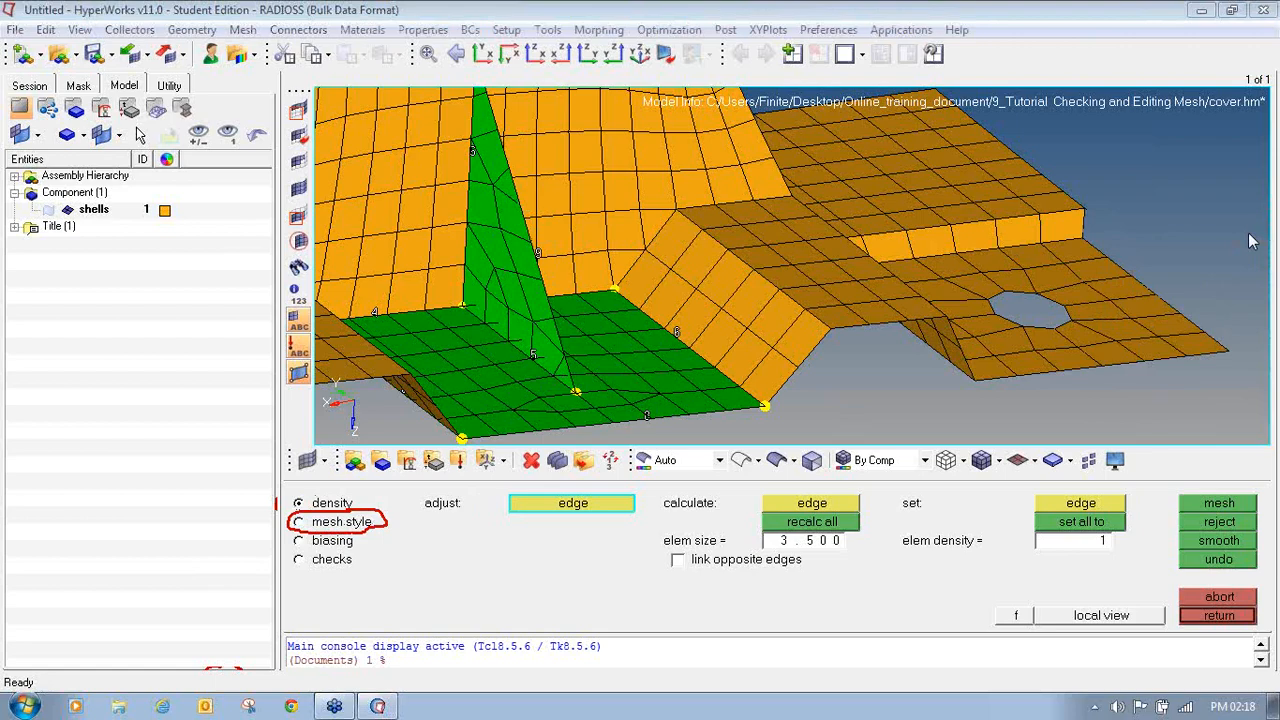
{"action": "left_click", "coordinate": [316, 525]}
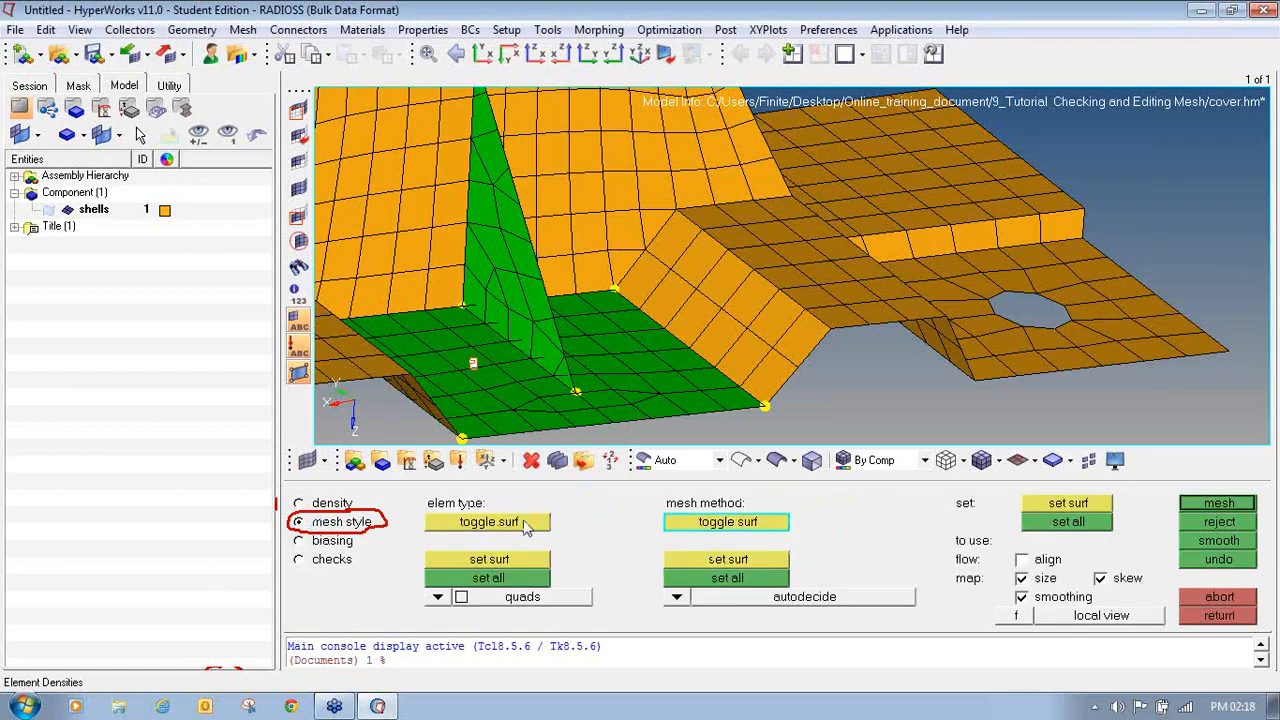
{"action": "left_click", "coordinate": [676, 598]}
{"action": "left_click", "coordinate": [674, 604]}
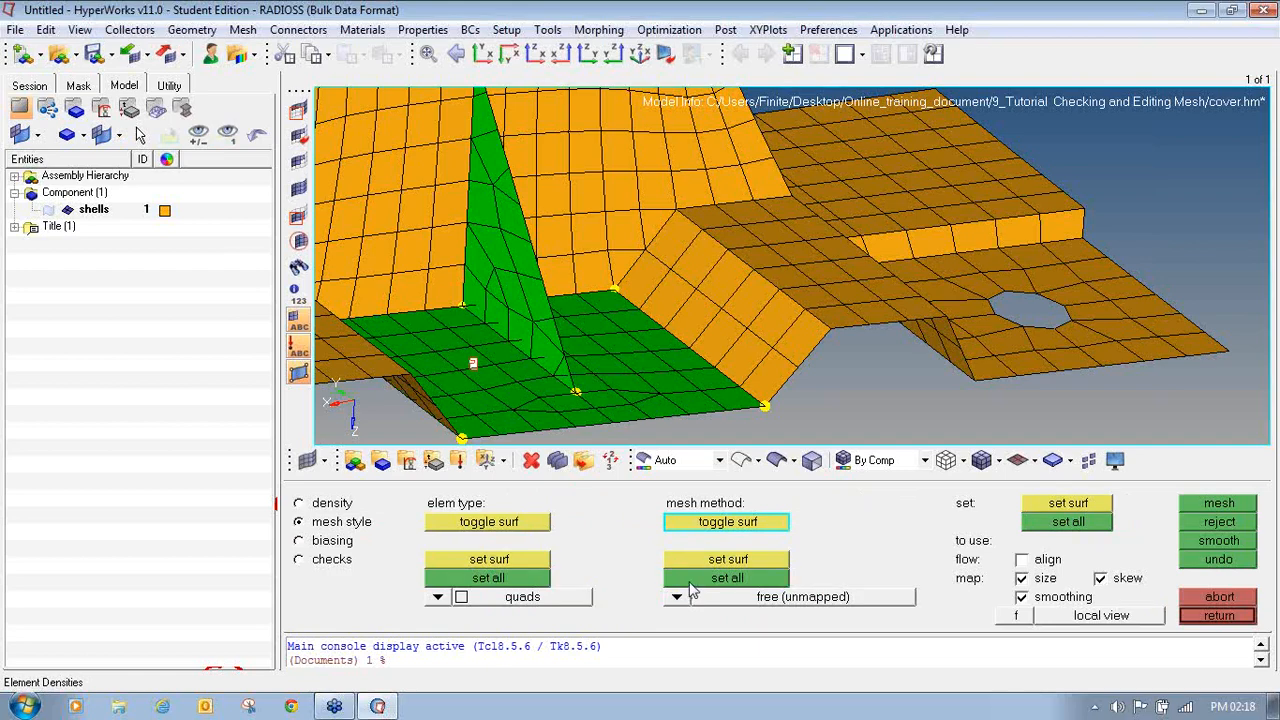
{"action": "left_click", "coordinate": [1212, 503]}
{"action": "left_click_drag", "start_coordinate": [438, 204], "coordinate": [479, 285], "text": "ctrl"}
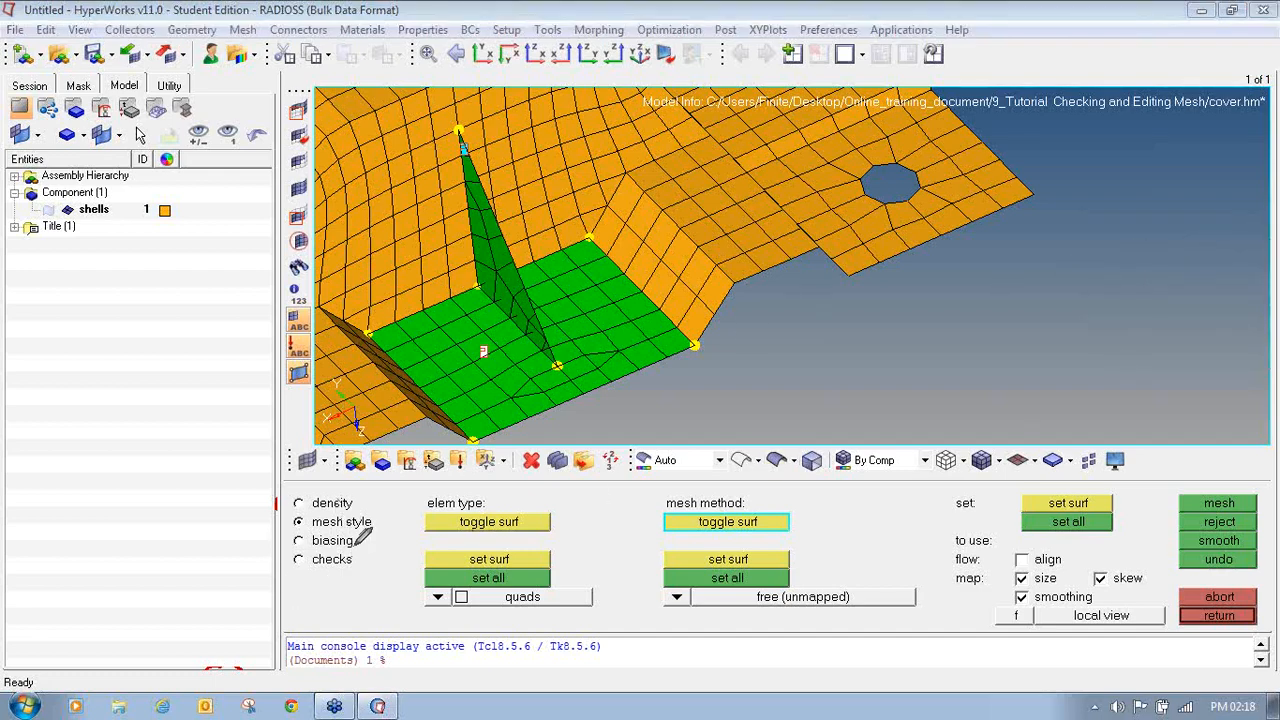
- Check the new mesh for jacobian below 0.7 and quad minimum angle below 45
{"action": "mouse_move", "coordinate": [339, 547]}
{"action": "left_mouse_down"}
{"action": "mouse_move", "coordinate": [298, 548]}
{"action": "mouse_move", "coordinate": [304, 572]}
{"action": "mouse_move", "coordinate": [360, 568]}
{"action": "mouse_move", "coordinate": [337, 548]}
{"action": "left_mouse_up"}
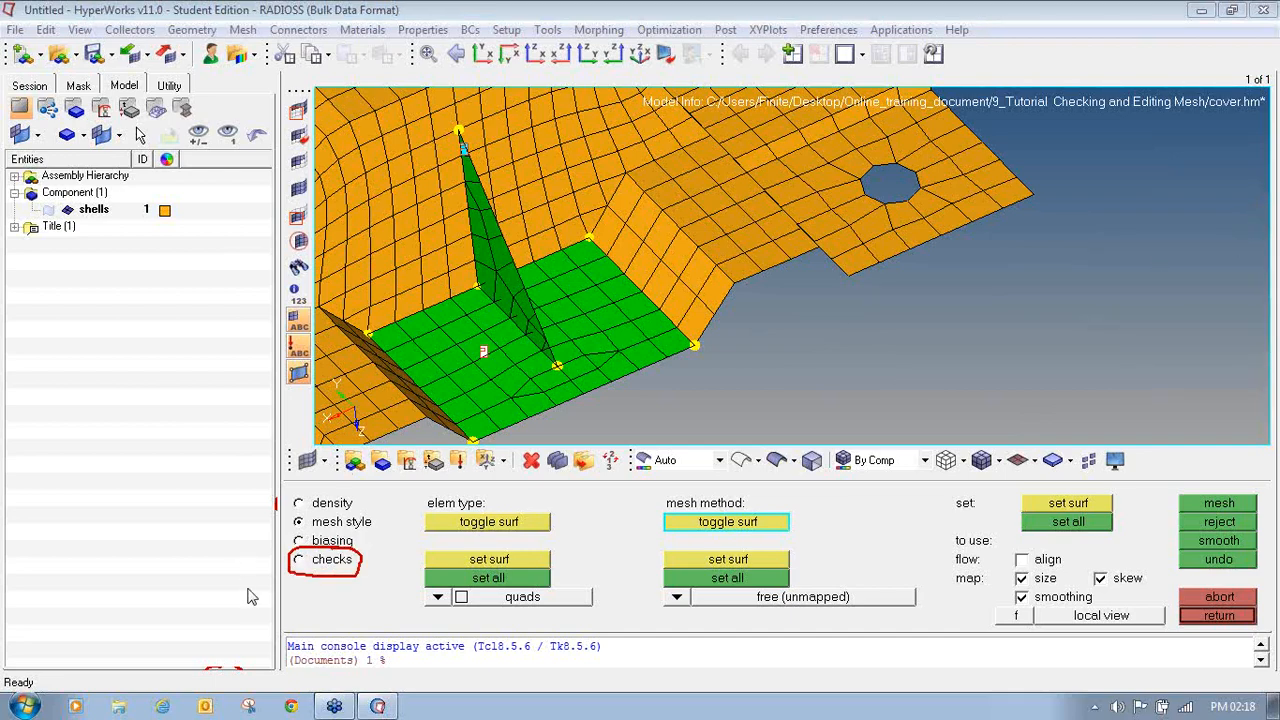
{"action": "left_click", "coordinate": [300, 560]}
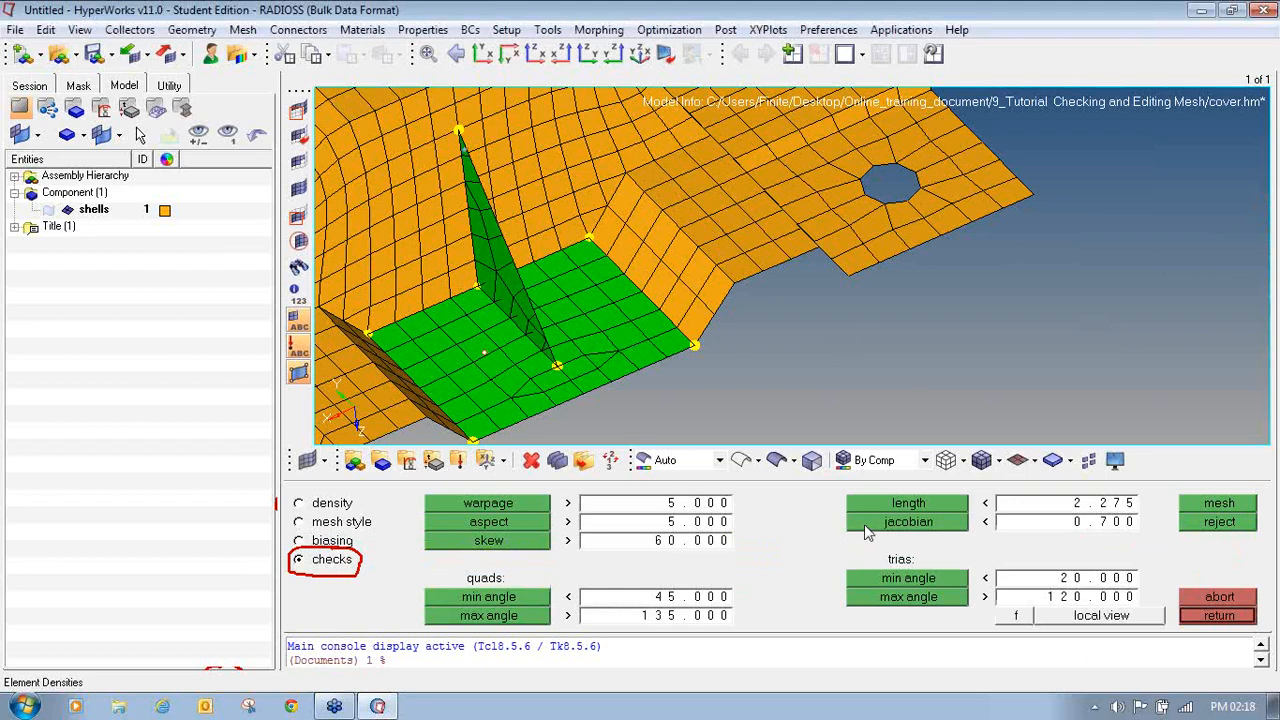
{"action": "left_click", "coordinate": [866, 524]}
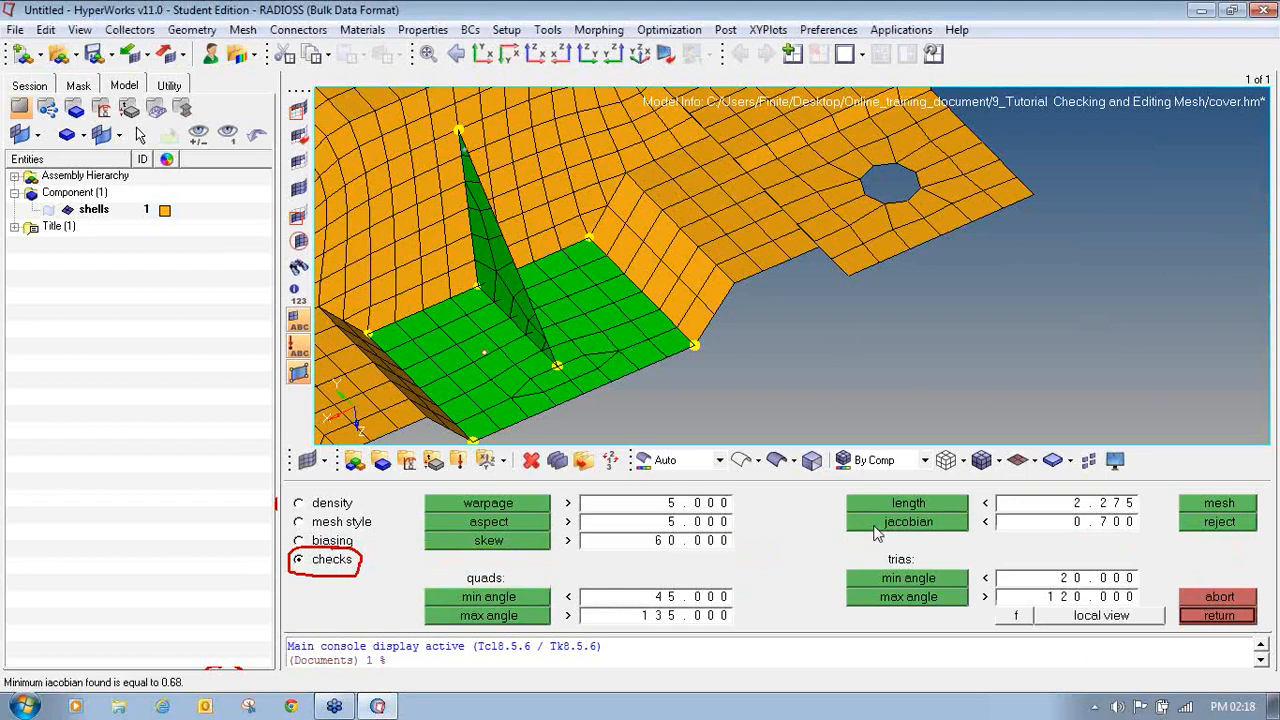
{"action": "mouse_move", "coordinate": [734, 360]}
{"action": "left_mouse_down", "text": "ctrl"}
{"action": "mouse_move", "coordinate": [743, 349]}
{"action": "mouse_move", "coordinate": [701, 359]}
{"action": "left_mouse_up", "text": "ctrl"}
{"action": "left_click", "coordinate": [909, 529]}
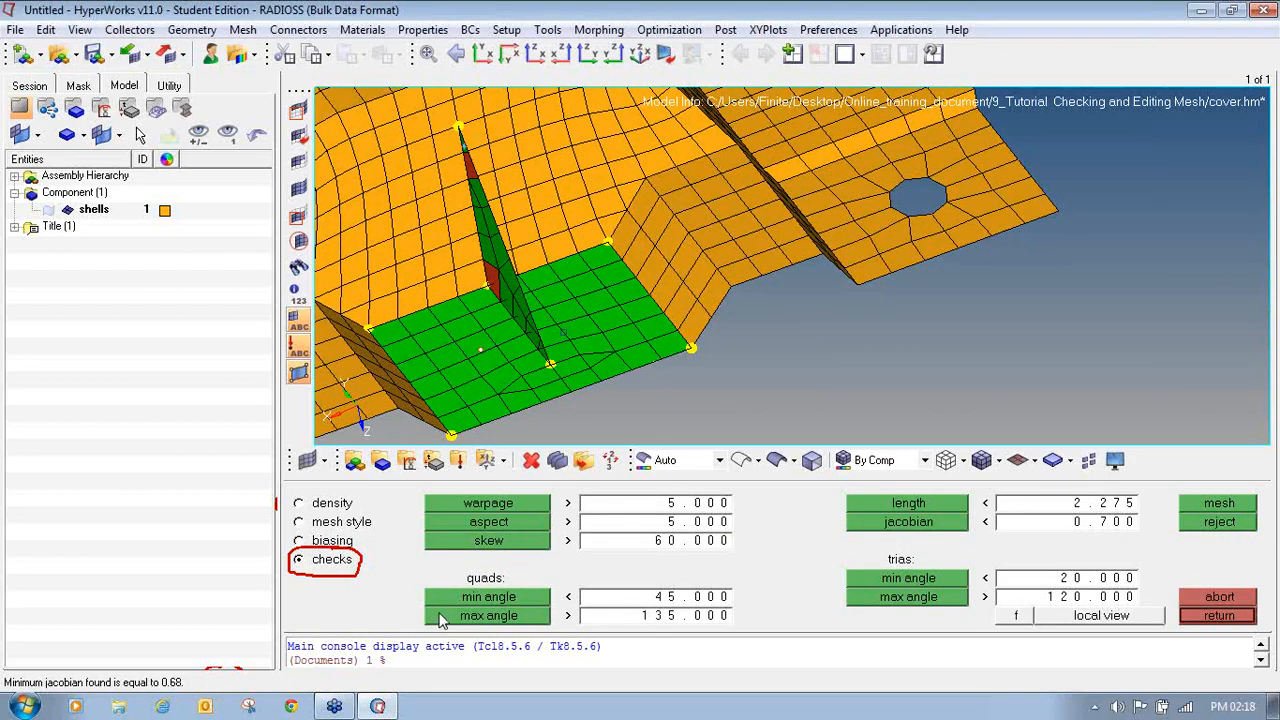
{"action": "left_click", "coordinate": [510, 598]}
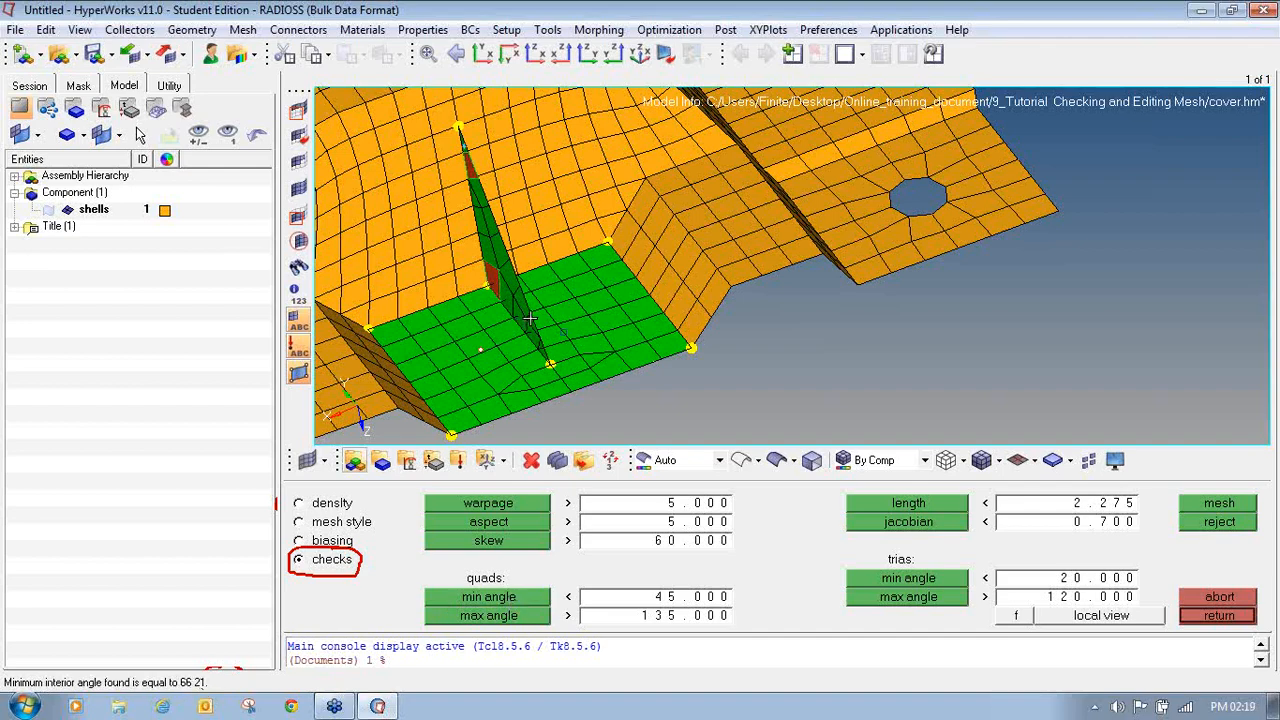
- Check the new mesh for quad maximum angle above 135, then accept the remesh and leave the automesh tool
{"action": "left_click_drag", "start_coordinate": [537, 350], "coordinate": [531, 347], "text": "ctrl"}
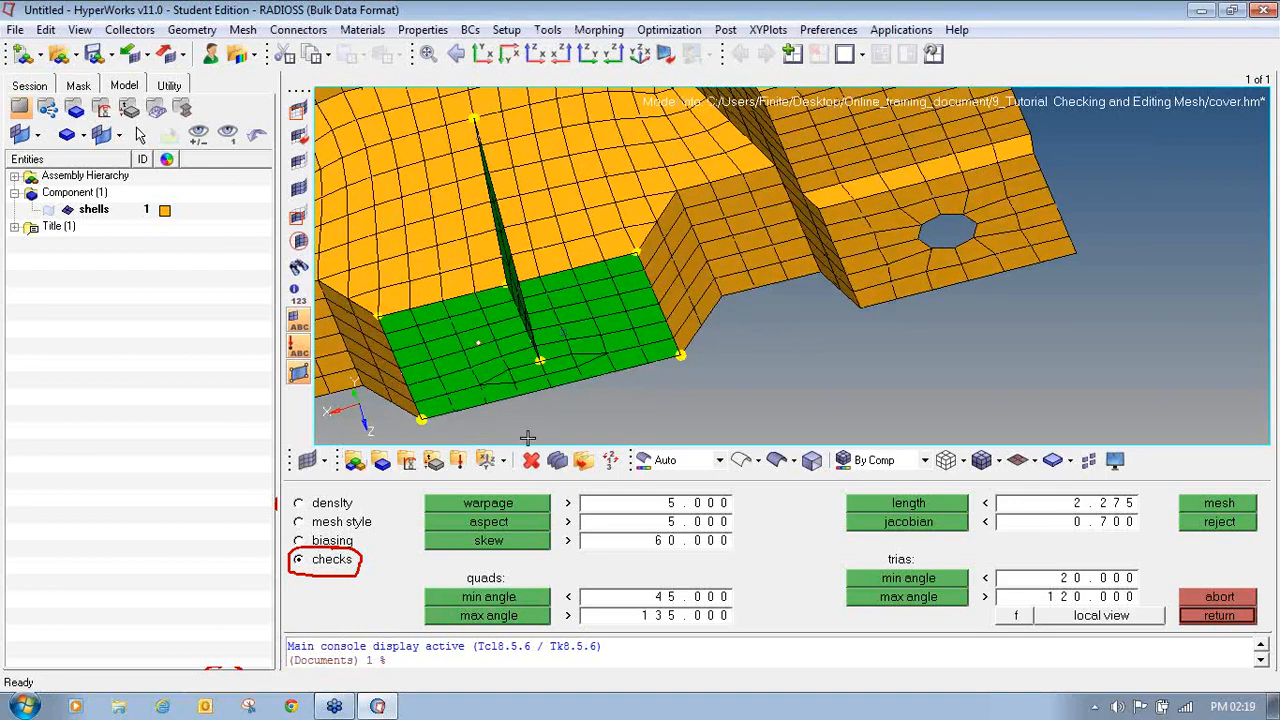
{"action": "left_click", "coordinate": [505, 616]}
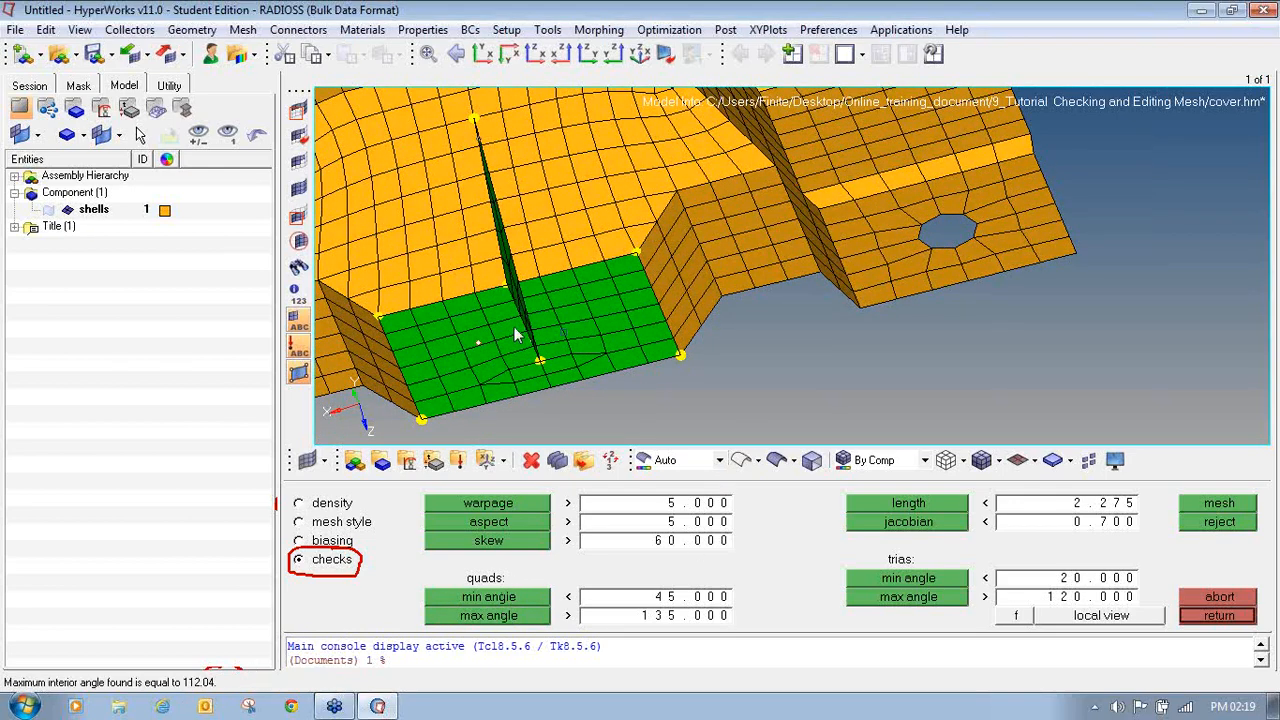
{"action": "left_click_drag", "start_coordinate": [517, 335], "coordinate": [570, 326], "text": "ctrl"}
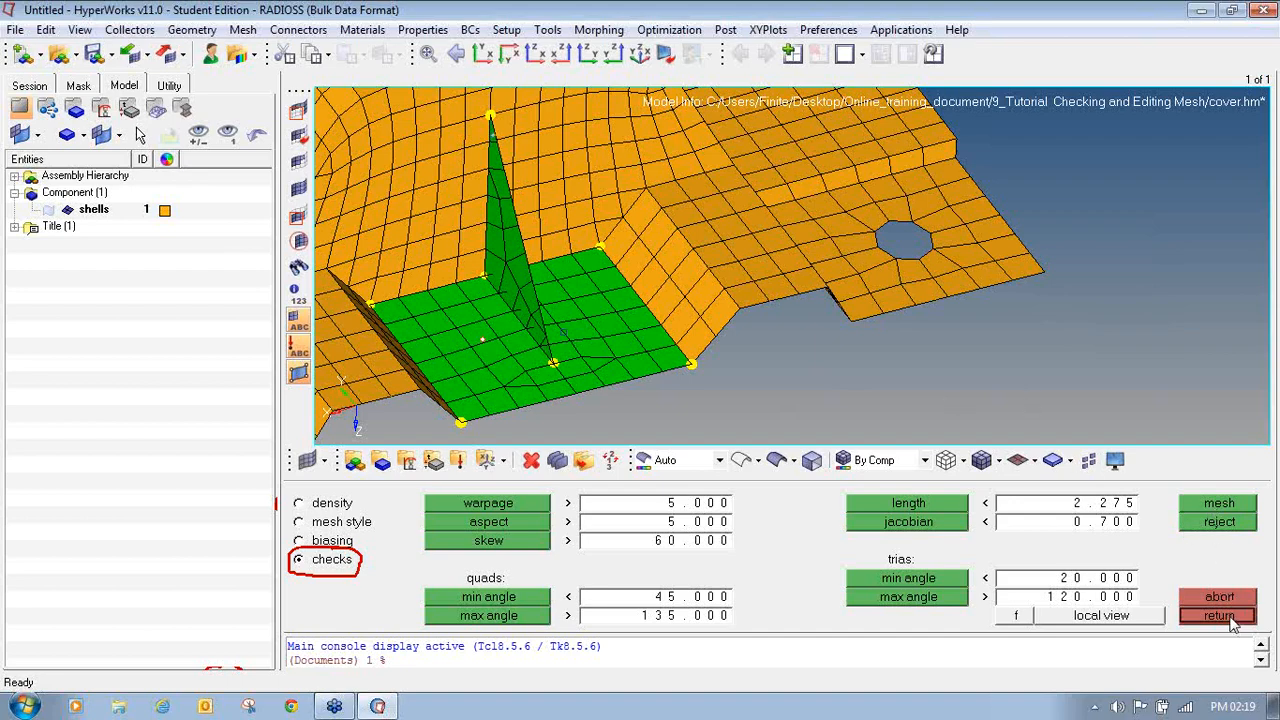
{"action": "left_click_drag", "start_coordinate": [594, 337], "coordinate": [483, 340], "text": "ctrl"}
{"action": "left_click_drag", "start_coordinate": [480, 340], "coordinate": [602, 328], "text": "ctrl"}
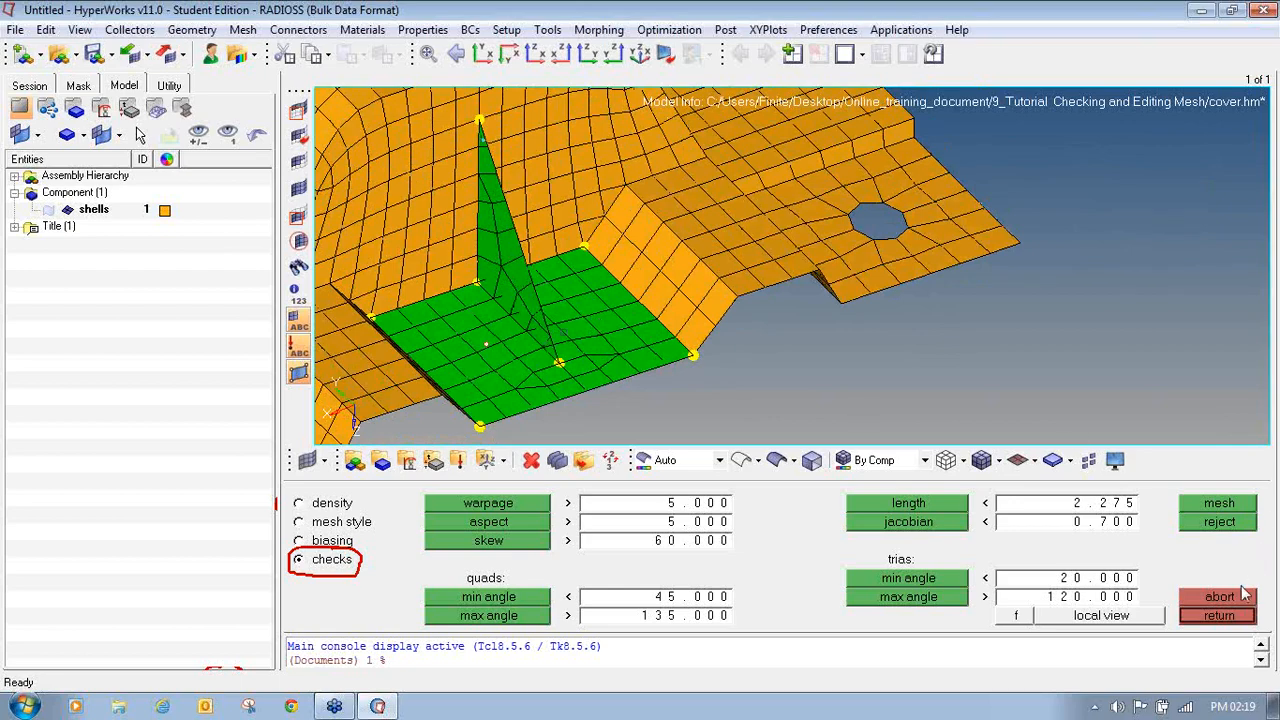
{"action": "left_click", "coordinate": [1238, 617]}
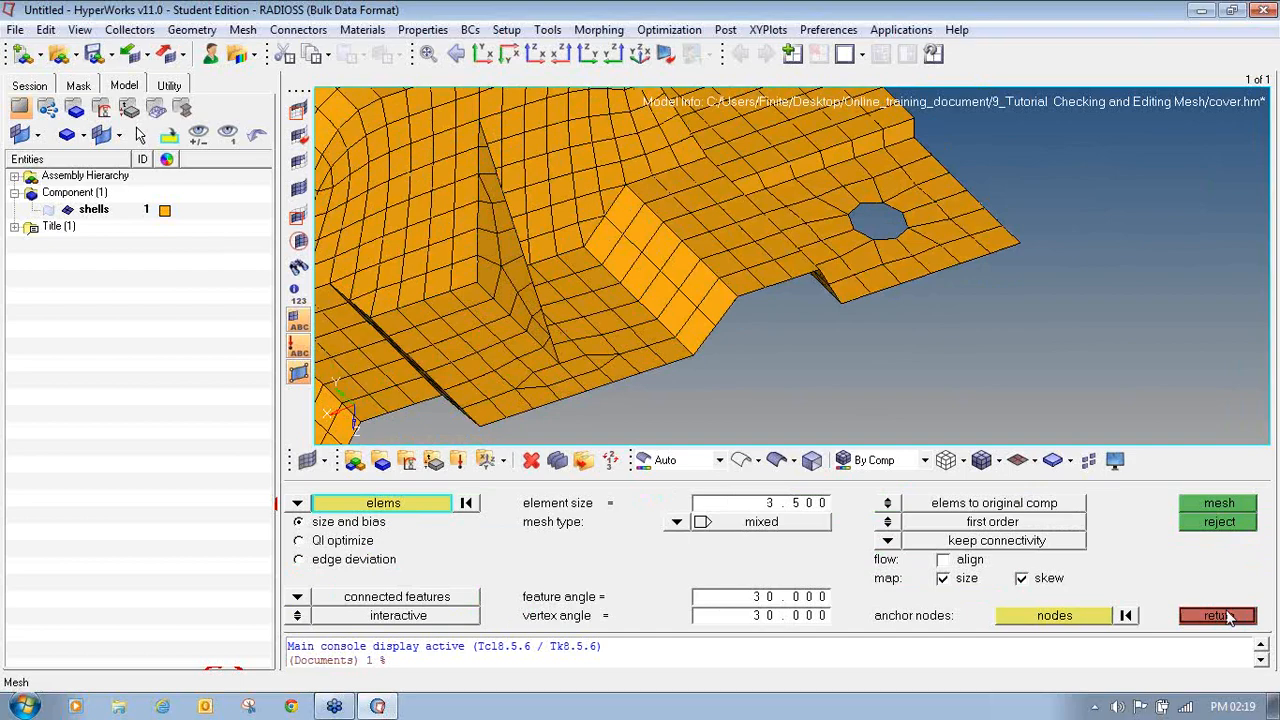
{"action": "left_click", "coordinate": [1222, 616]}
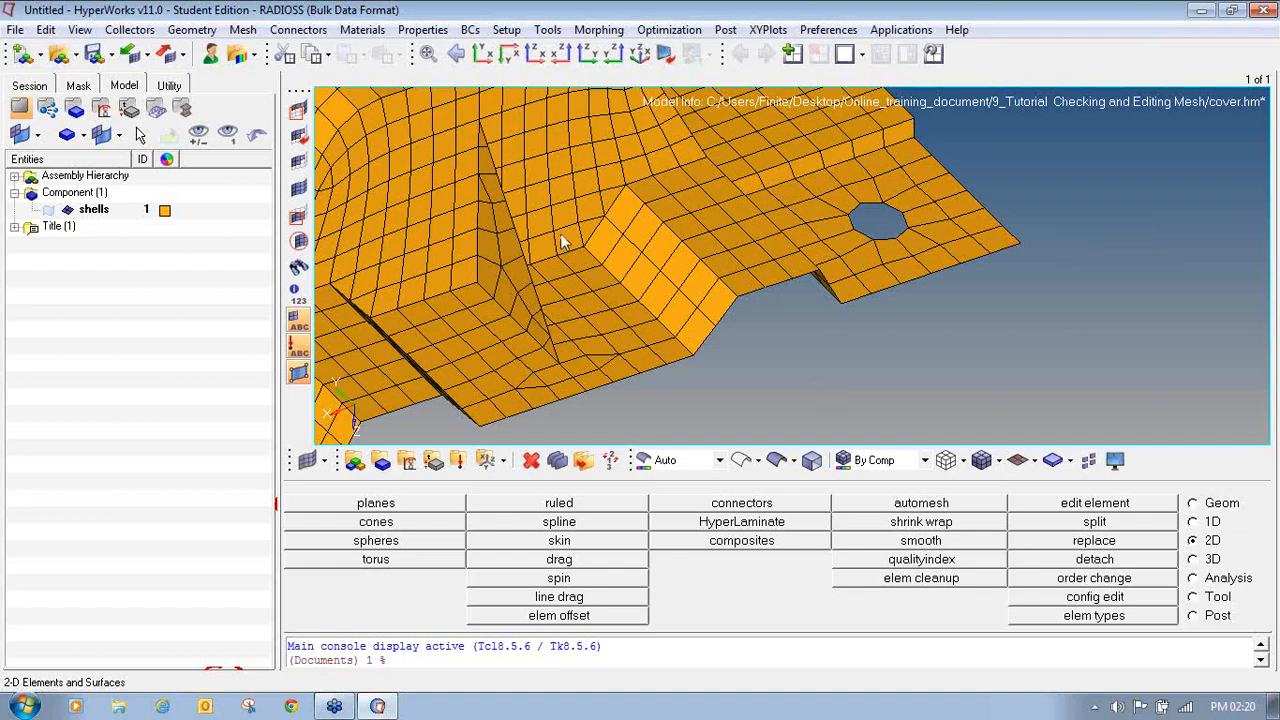
- Examine the cover's top face closely around the notch in its outer edge near the hole
{"action": "right_click_drag", "start_coordinate": [508, 198], "coordinate": [617, 291], "text": "ctrl"}
{"action": "scroll", "coordinate": [611, 285], "scroll_direction": "down", "scroll_amount": 3, "text": "ctrl"}
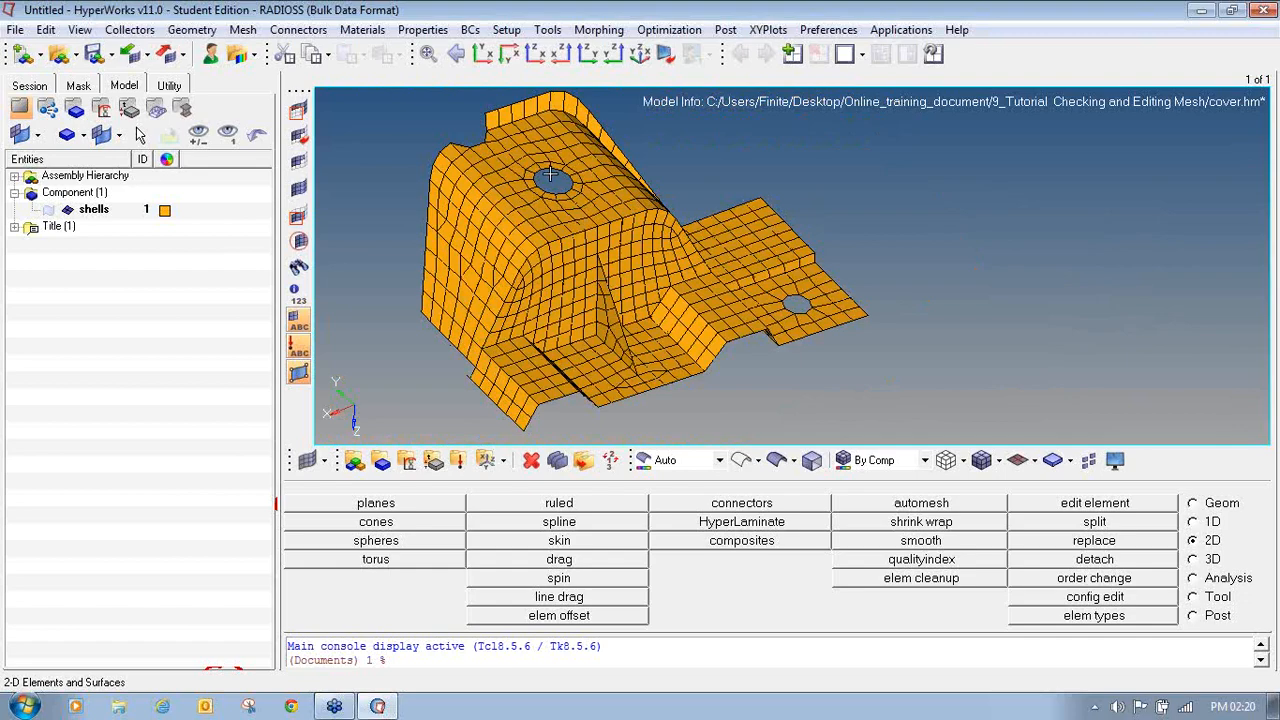
{"action": "left_click_drag", "start_coordinate": [665, 223], "coordinate": [597, 199], "text": "ctrl"}
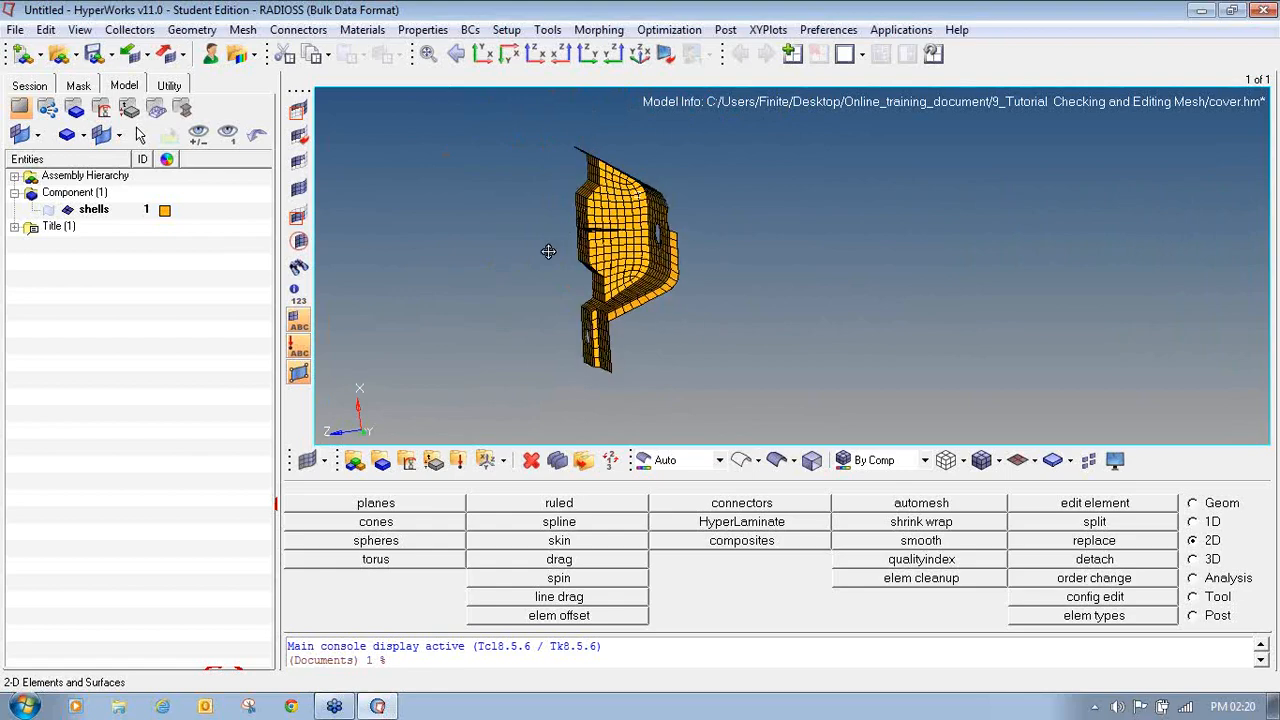
{"action": "left_click_drag", "start_coordinate": [548, 251], "coordinate": [546, 260], "text": "ctrl"}
{"action": "left_click_drag", "start_coordinate": [703, 160], "coordinate": [560, 131], "text": "ctrl"}
{"action": "right_click_drag", "start_coordinate": [624, 131], "coordinate": [559, 205], "text": "ctrl"}
{"action": "scroll", "coordinate": [600, 225], "scroll_direction": "up", "scroll_amount": 5, "text": "ctrl"}
{"action": "scroll", "coordinate": [600, 225], "scroll_direction": "down", "scroll_amount": 3, "text": "ctrl"}
{"action": "scroll", "coordinate": [600, 226], "scroll_direction": "up", "scroll_amount": 2, "text": "ctrl"}
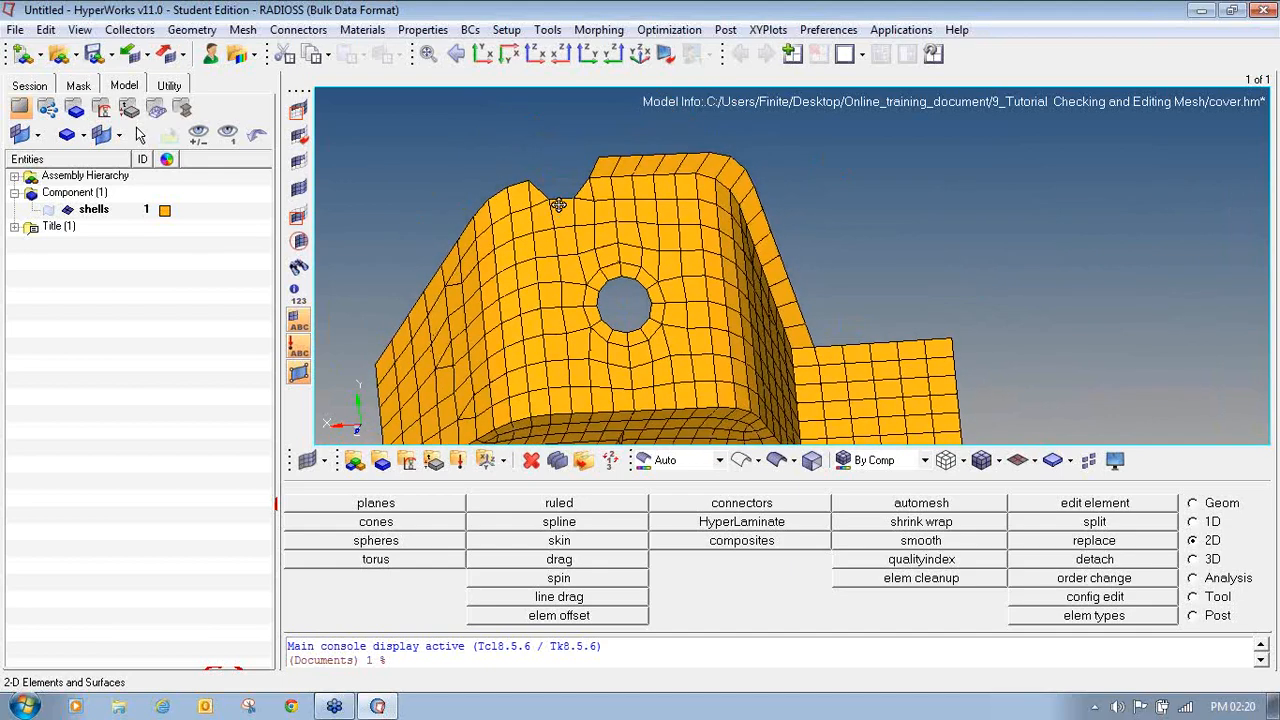
{"action": "scroll", "coordinate": [558, 205], "scroll_direction": "up", "scroll_amount": 2, "text": "ctrl"}
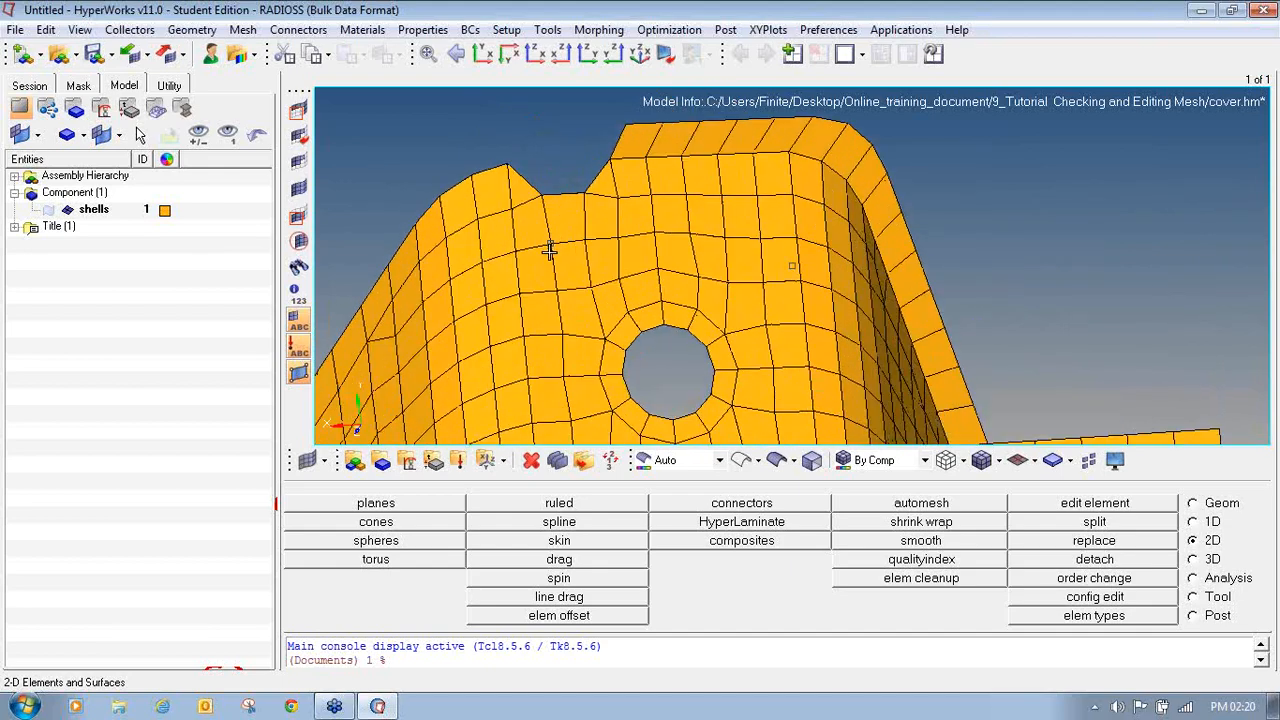
{"action": "left_click_drag", "start_coordinate": [550, 252], "coordinate": [544, 268], "text": "ctrl"}
{"action": "left_click_drag", "start_coordinate": [610, 200], "coordinate": [553, 267], "text": "ctrl"}
{"action": "scroll", "coordinate": [510, 200], "scroll_direction": "up", "scroll_amount": 2, "text": "ctrl"}
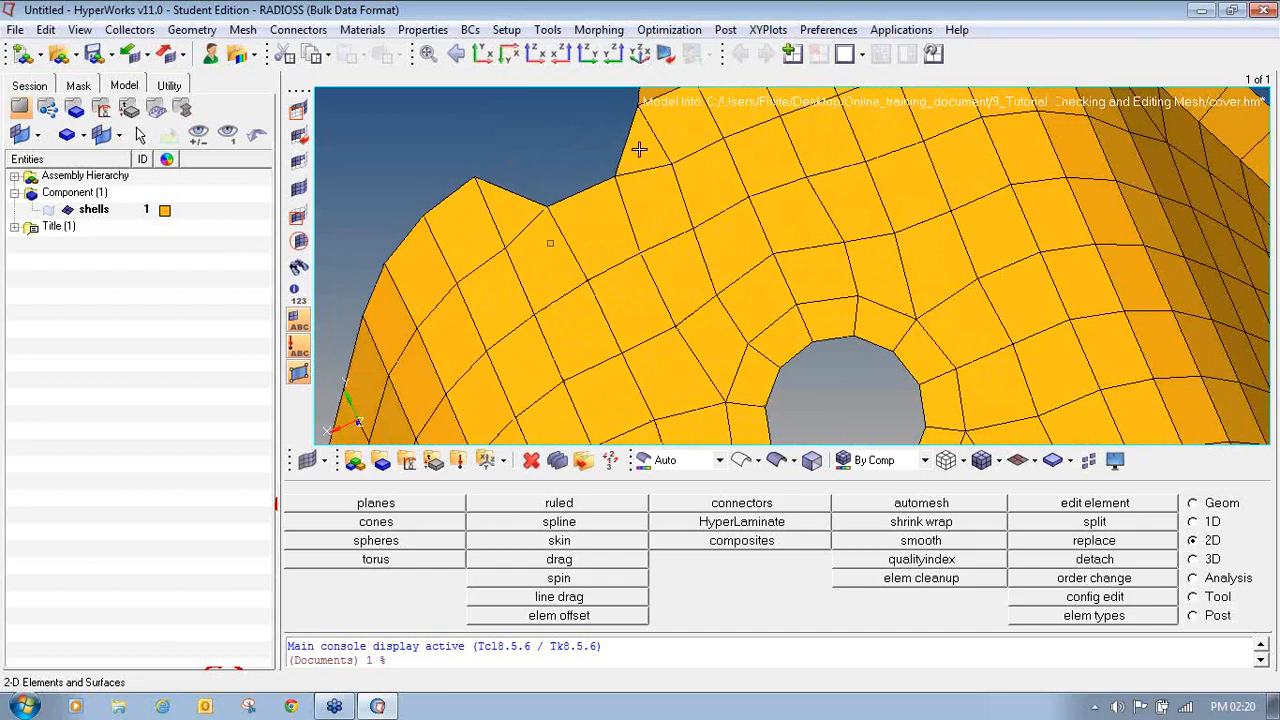
{"action": "left_click_drag", "start_coordinate": [569, 205], "coordinate": [489, 266], "text": "ctrl"}
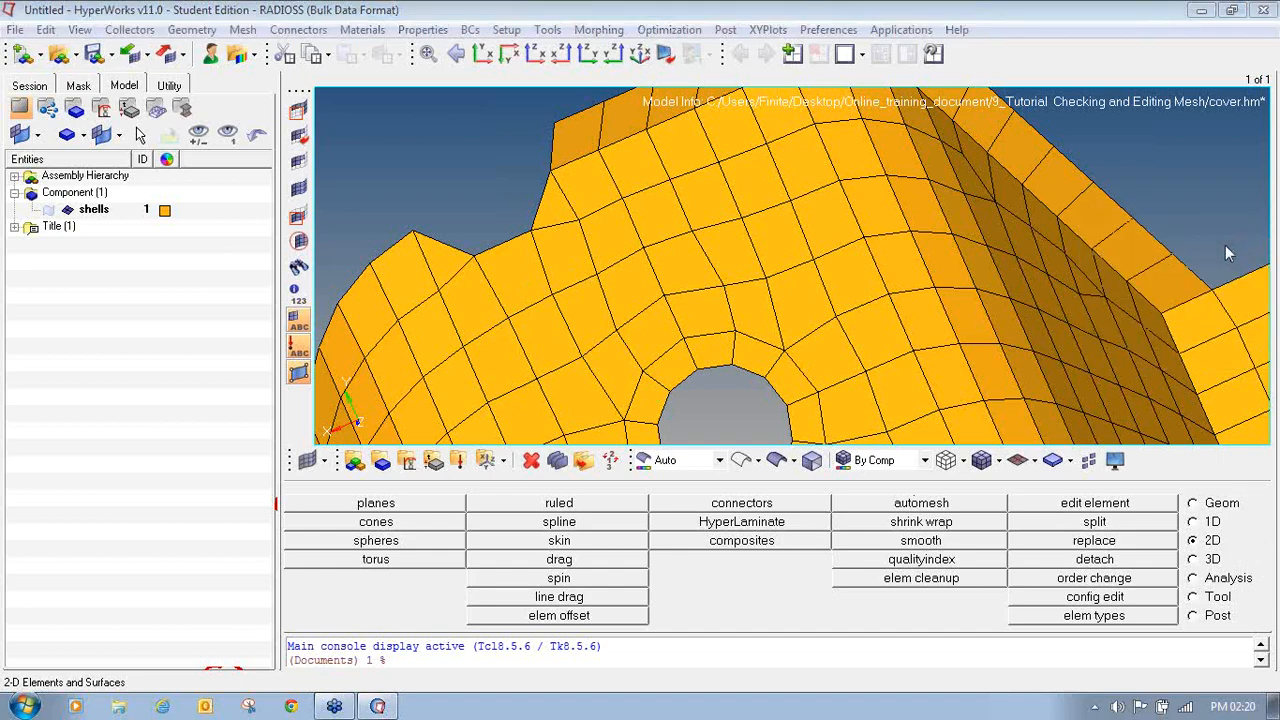
- Open the split mode of the 2D Edit Element tool and restrict it to individually picked elements
{"action": "mouse_move", "coordinate": [1208, 532]}
{"action": "left_mouse_down"}
{"action": "mouse_move", "coordinate": [1186, 546]}
{"action": "mouse_move", "coordinate": [1228, 542]}
{"action": "left_mouse_up"}
{"action": "mouse_move", "coordinate": [1062, 492]}
{"action": "left_mouse_down"}
{"action": "mouse_move", "coordinate": [1058, 513]}
{"action": "mouse_move", "coordinate": [1143, 505]}
{"action": "mouse_move", "coordinate": [1148, 482]}
{"action": "mouse_move", "coordinate": [1055, 492]}
{"action": "left_mouse_up"}
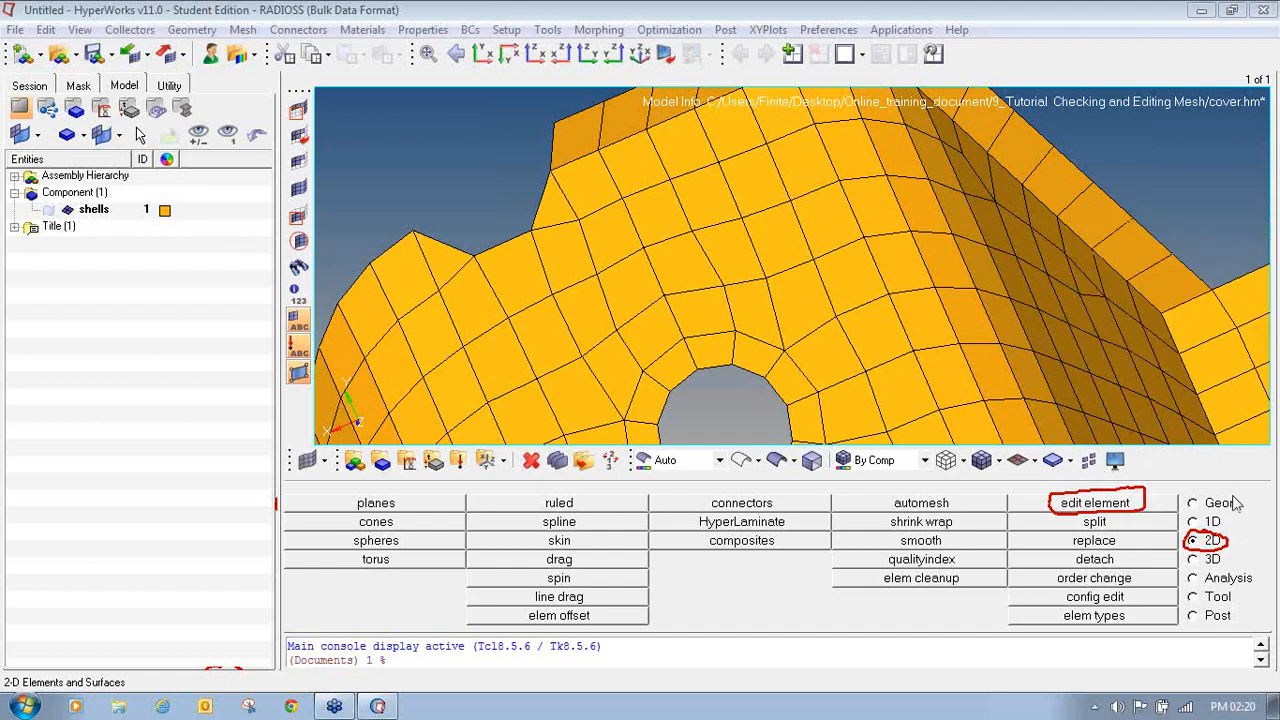
{"action": "left_click", "coordinate": [1087, 506]}
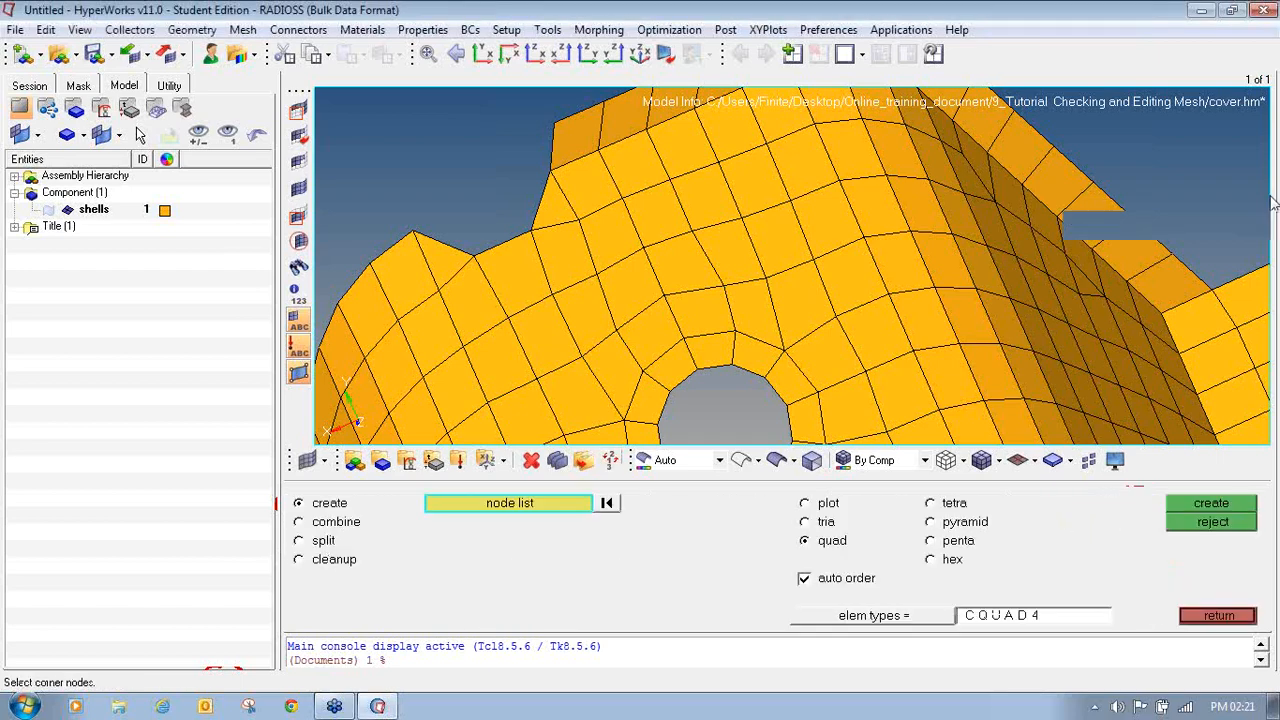
{"action": "left_click", "coordinate": [330, 541]}
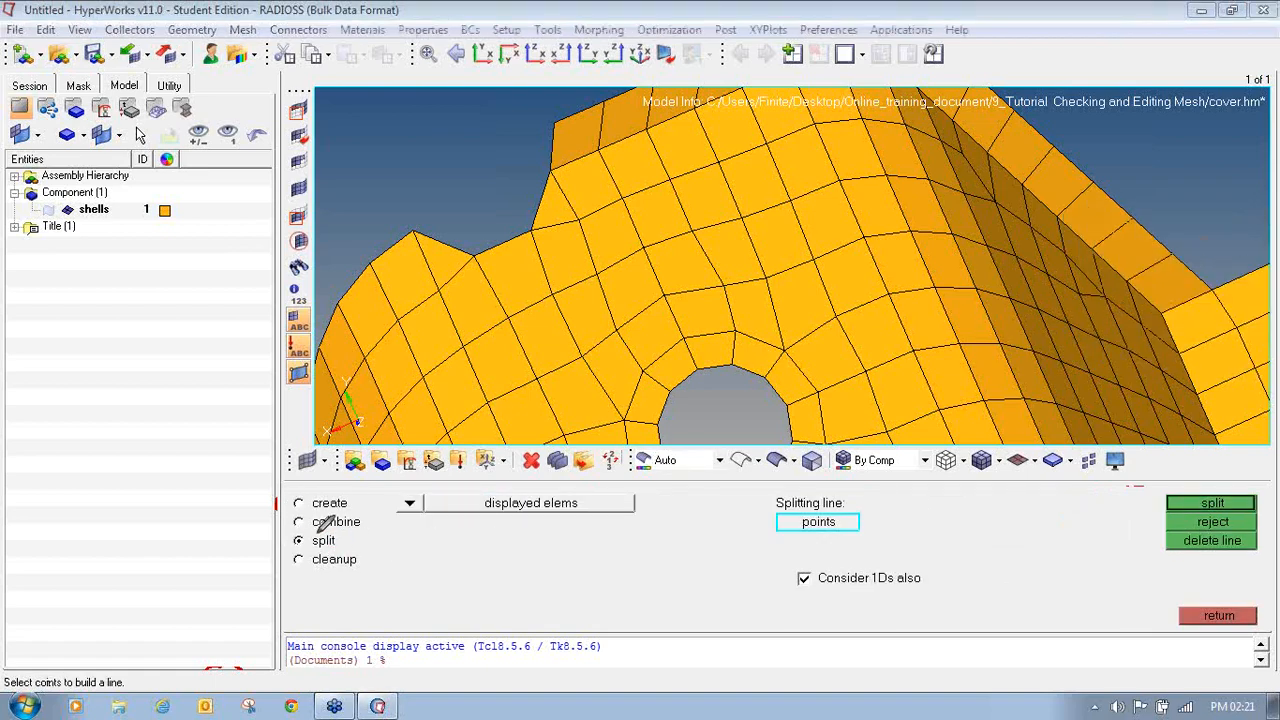
{"action": "mouse_move", "coordinate": [303, 527]}
{"action": "left_mouse_down"}
{"action": "mouse_move", "coordinate": [300, 551]}
{"action": "mouse_move", "coordinate": [330, 530]}
{"action": "left_mouse_up"}
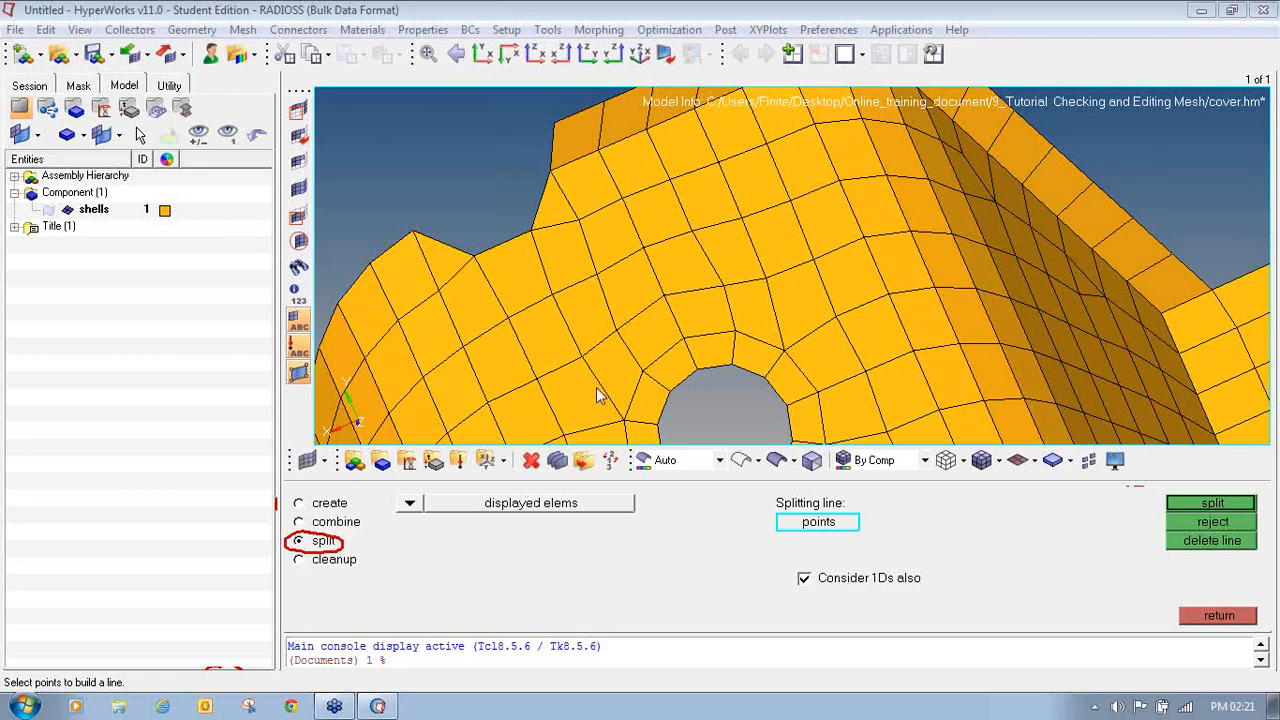
{"action": "left_click", "coordinate": [409, 503]}
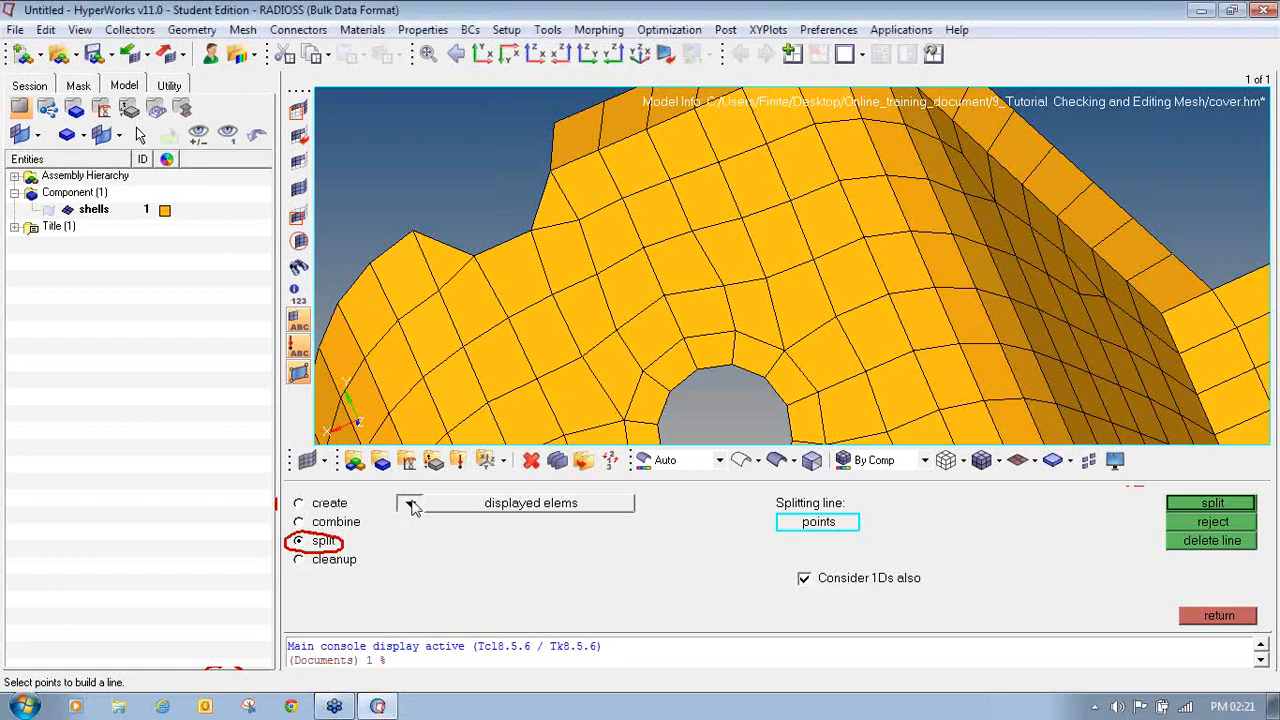
{"action": "left_click", "coordinate": [440, 543]}
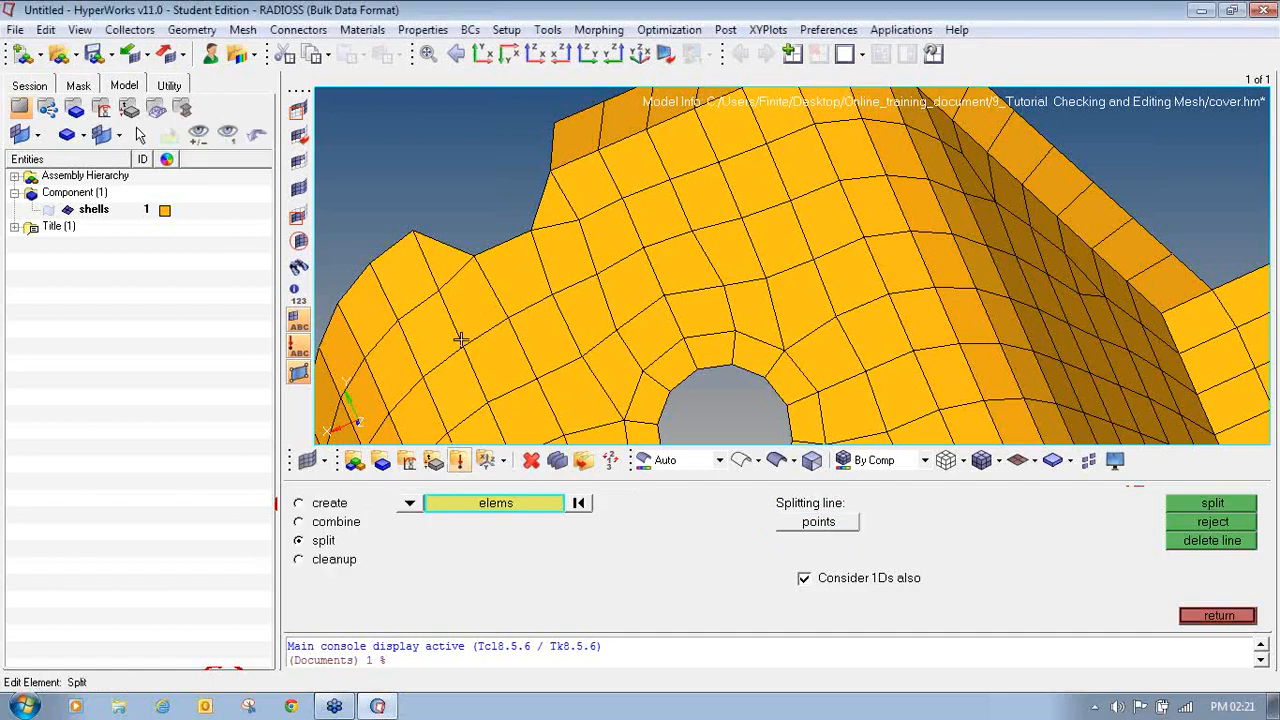
{"action": "left_click", "coordinate": [461, 275]}
{"action": "right_click", "coordinate": [457, 277]}
{"action": "left_click", "coordinate": [480, 295]}
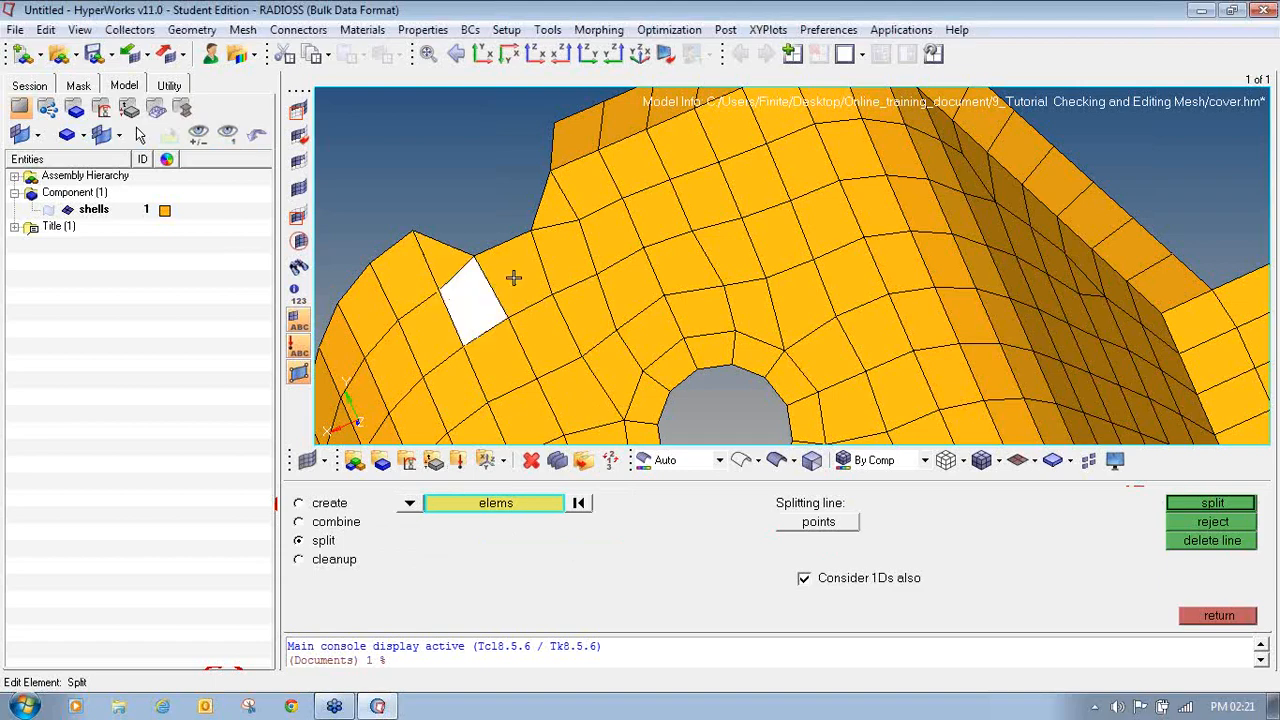
{"action": "left_click", "coordinate": [534, 257]}
{"action": "left_click", "coordinate": [558, 249]}
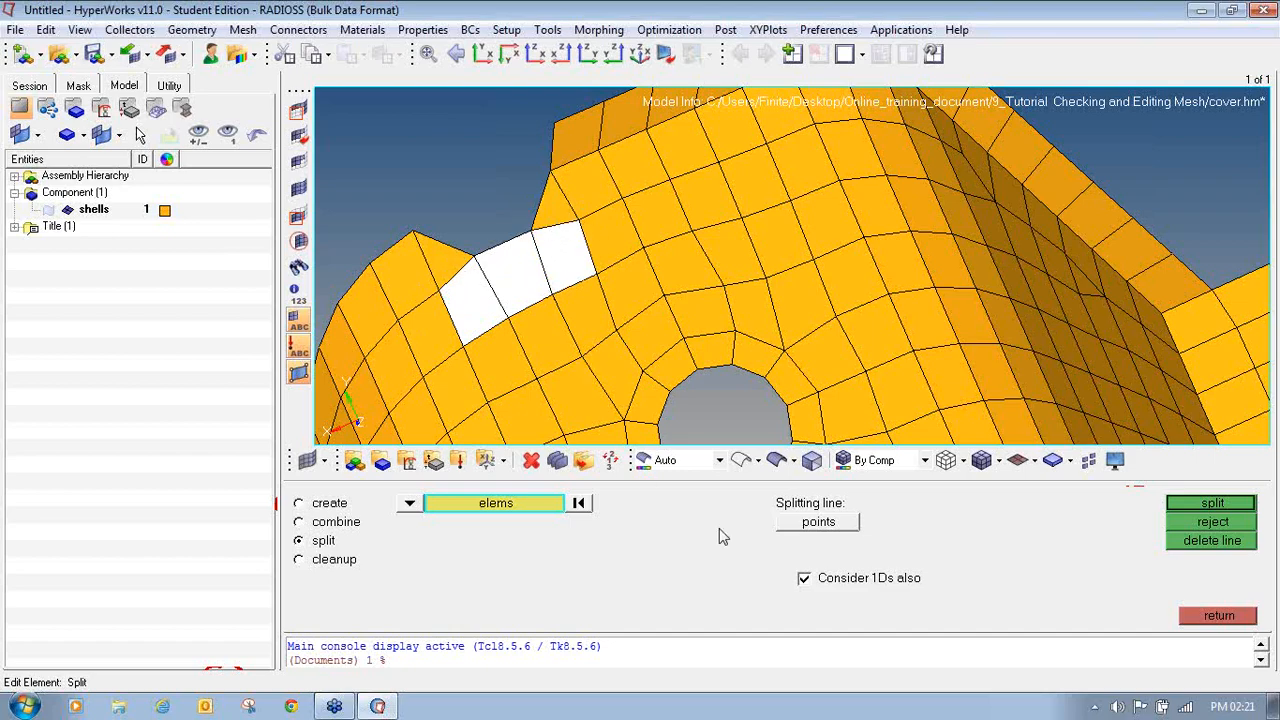
{"action": "left_click", "coordinate": [805, 527]}
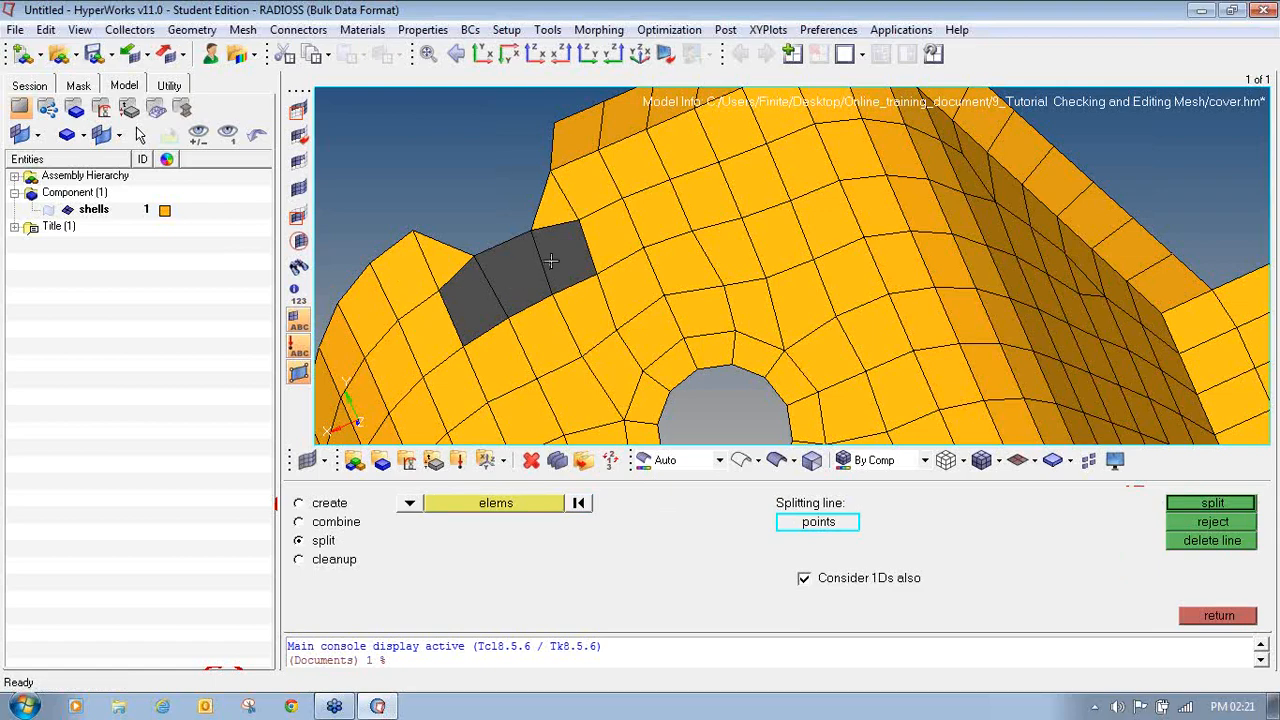
{"action": "left_click", "coordinate": [586, 214]}
{"action": "left_click", "coordinate": [462, 296]}
{"action": "left_click", "coordinate": [1180, 522]}
{"action": "left_click", "coordinate": [548, 507]}
{"action": "left_click", "coordinate": [810, 524]}
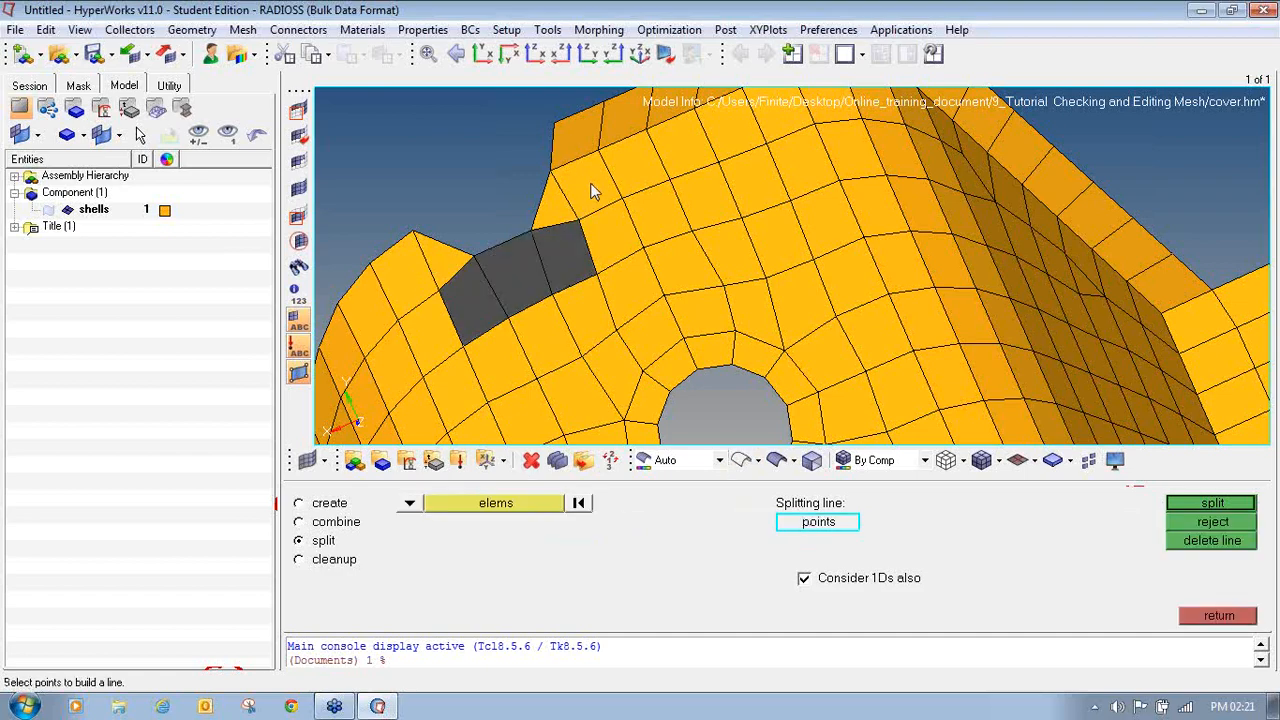
{"action": "left_click", "coordinate": [551, 262]}
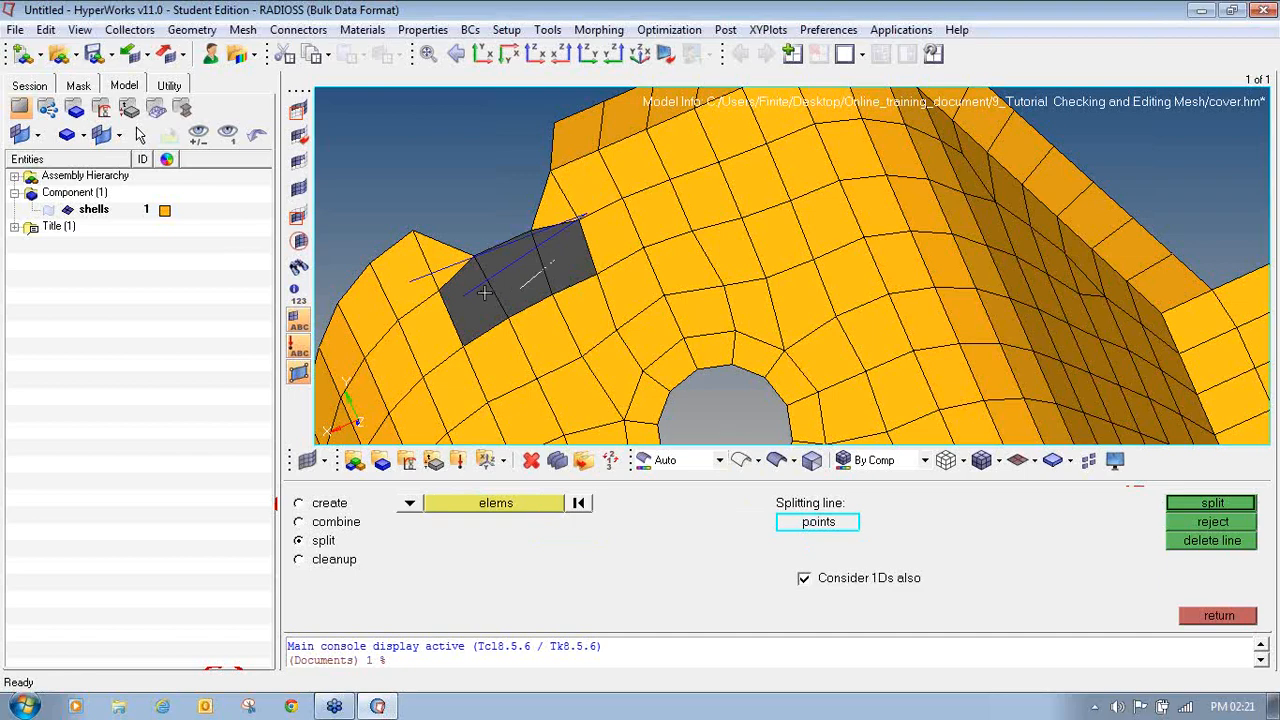
{"action": "left_click", "coordinate": [402, 280]}
{"action": "left_click", "coordinate": [1200, 521]}
{"action": "left_click", "coordinate": [578, 503]}
{"action": "left_click", "coordinate": [792, 521]}
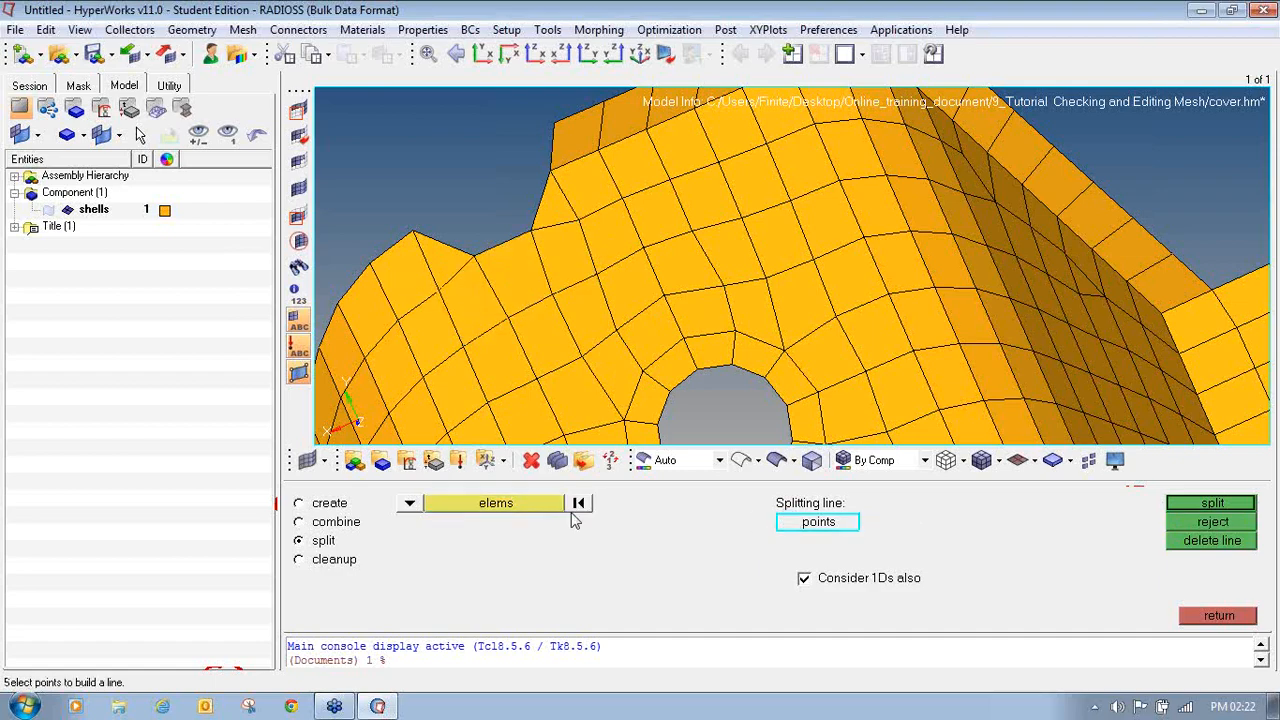
- Split the three quads along the notch's base with a splitting line running through them into the neighbouring elements at both ends
{"action": "left_click", "coordinate": [545, 508]}
{"action": "left_click", "coordinate": [470, 305]}
{"action": "left_click", "coordinate": [514, 280]}
{"action": "left_click", "coordinate": [562, 255]}
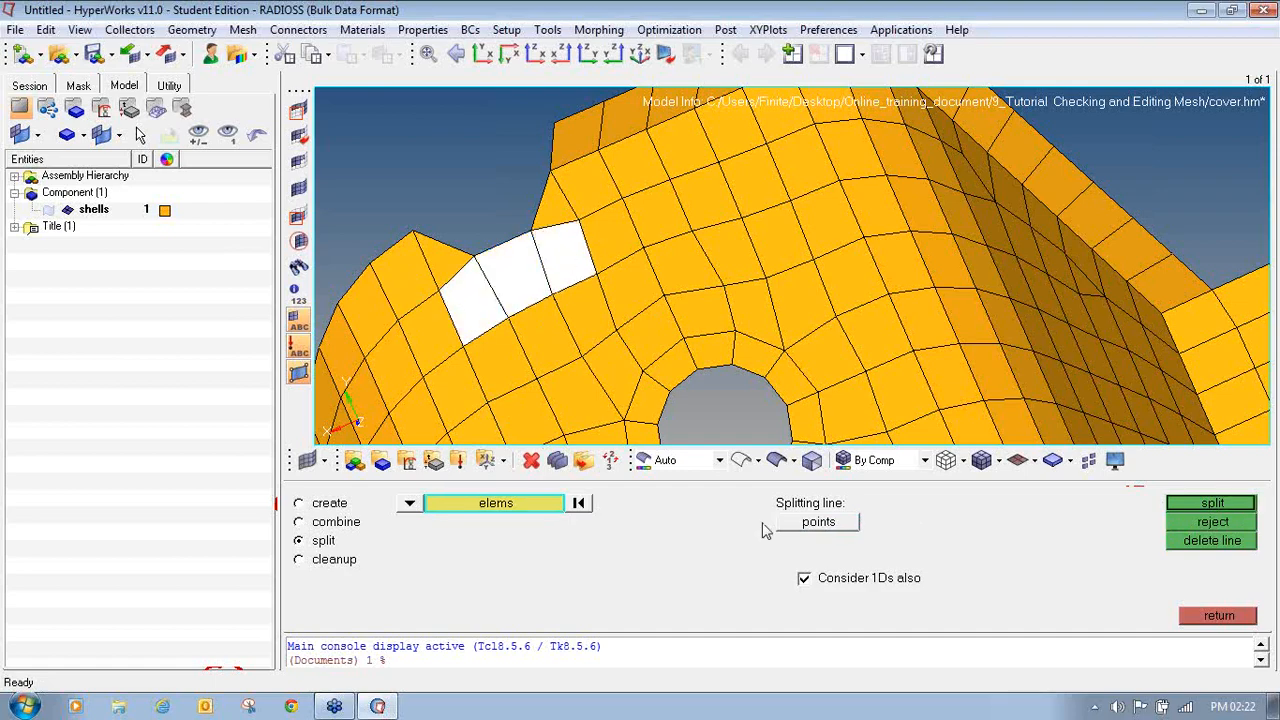
{"action": "left_click", "coordinate": [797, 523]}
{"action": "left_click", "coordinate": [401, 281]}
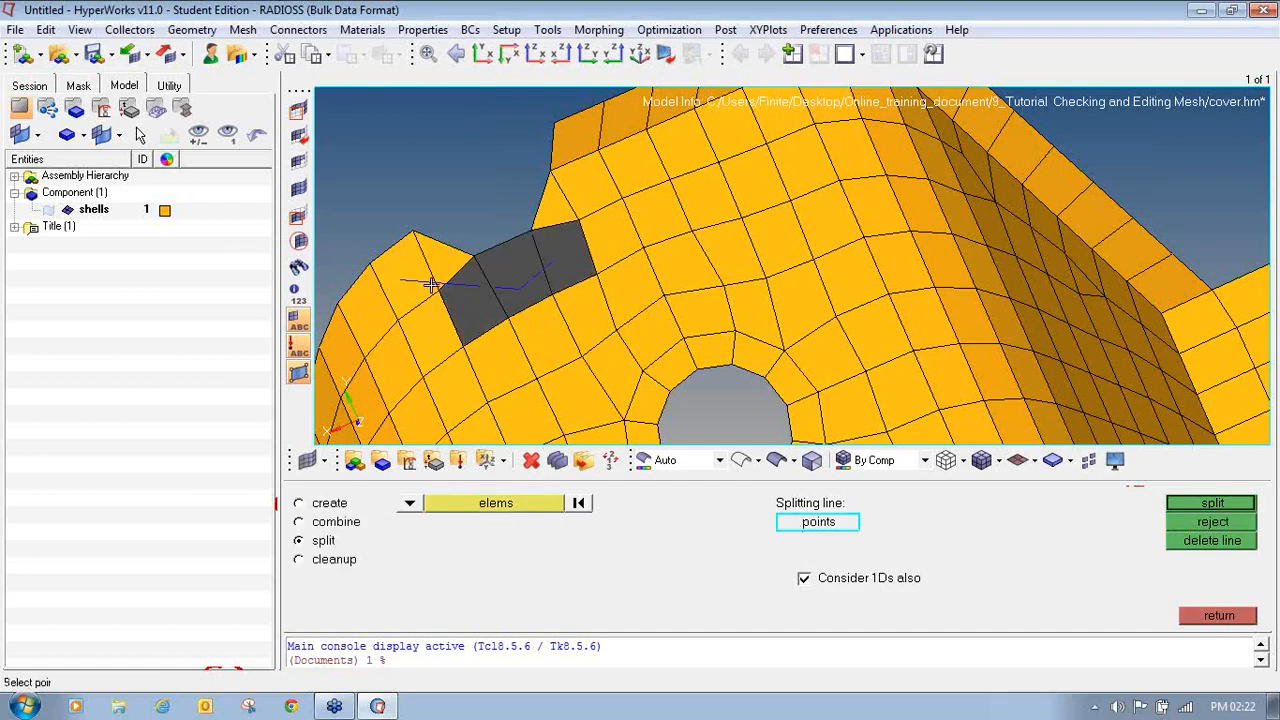
{"action": "left_click", "coordinate": [456, 296]}
{"action": "left_click", "coordinate": [492, 298]}
{"action": "left_click", "coordinate": [537, 277]}
{"action": "left_click", "coordinate": [563, 255]}
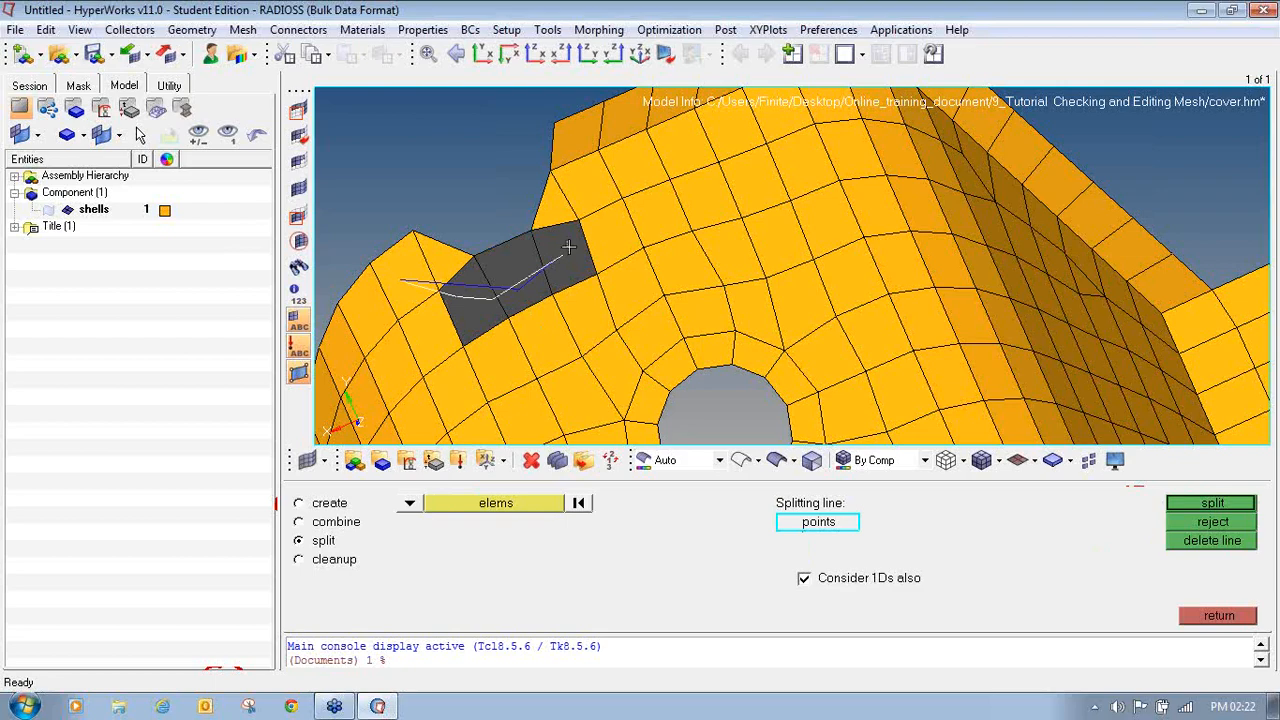
{"action": "left_click", "coordinate": [580, 220]}
{"action": "left_click", "coordinate": [596, 188]}
{"action": "left_click", "coordinate": [1198, 505]}
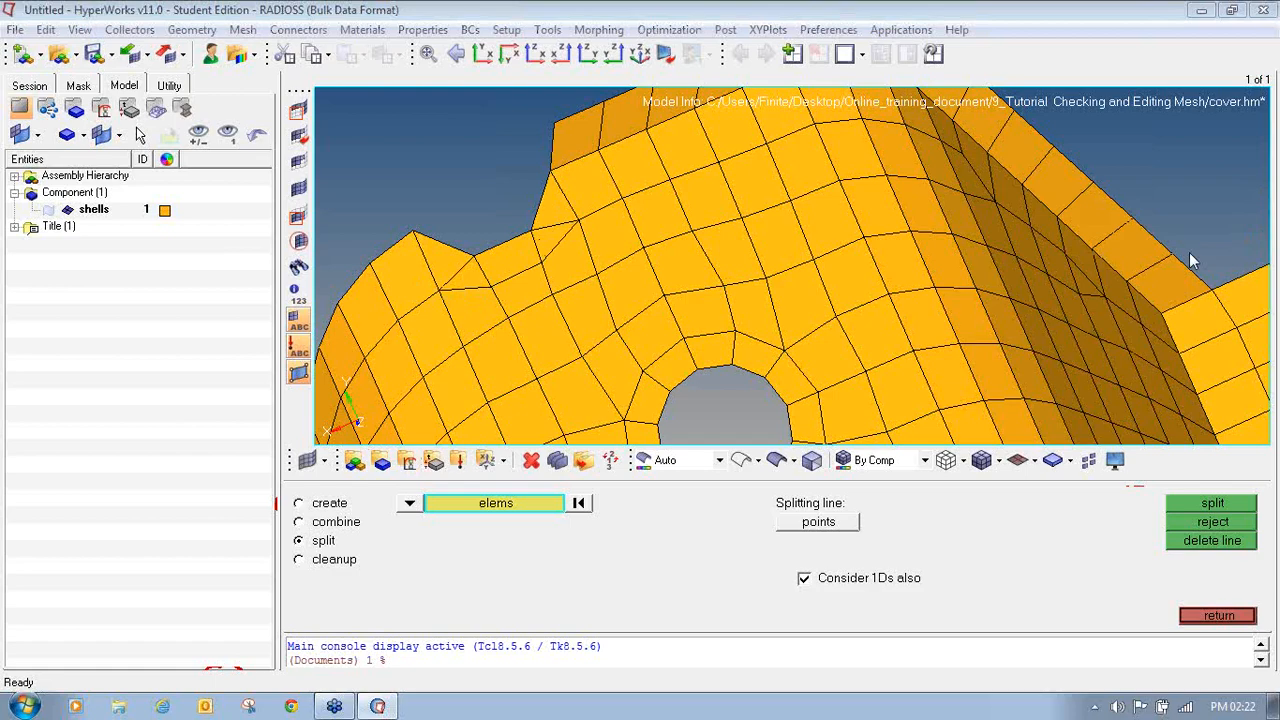
- Combine the two adjacent triangles at the notch's lower corner, beside its pointed side, into one quad
{"action": "mouse_move", "coordinate": [305, 502]}
{"action": "left_mouse_down"}
{"action": "mouse_move", "coordinate": [297, 522]}
{"action": "mouse_move", "coordinate": [365, 508]}
{"action": "mouse_move", "coordinate": [305, 505]}
{"action": "left_mouse_up"}
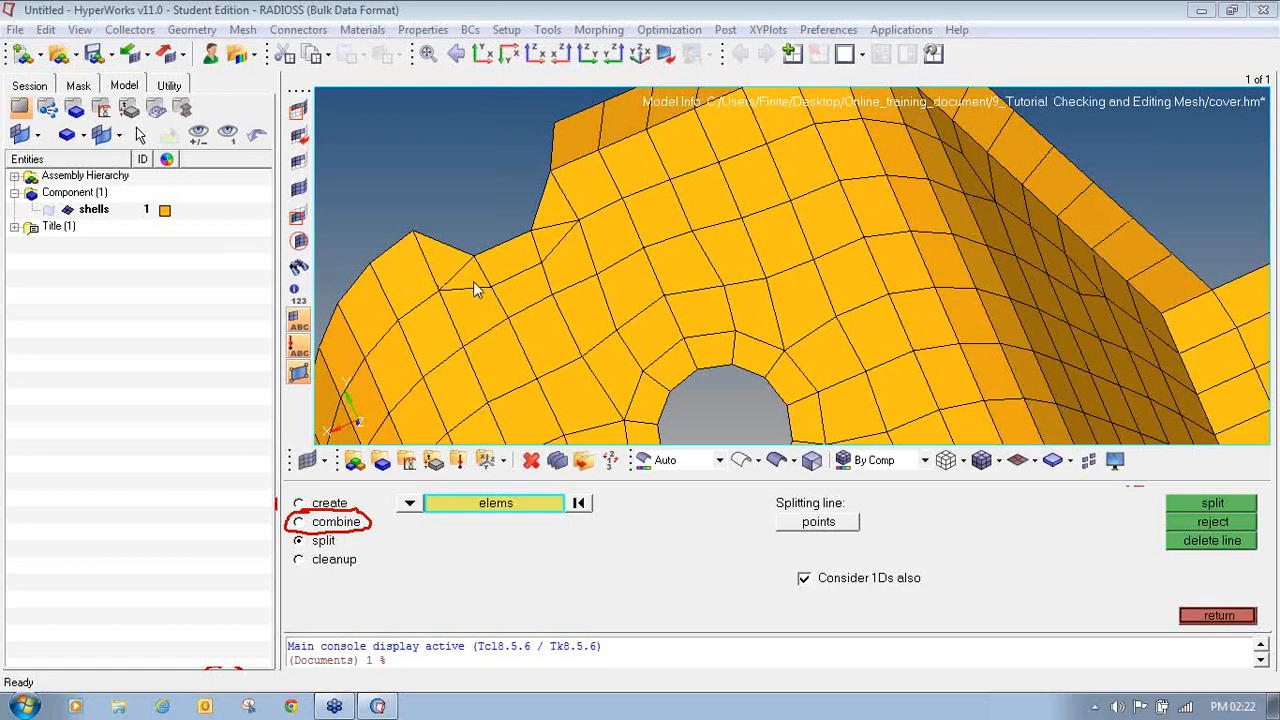
{"action": "left_click", "coordinate": [328, 522]}
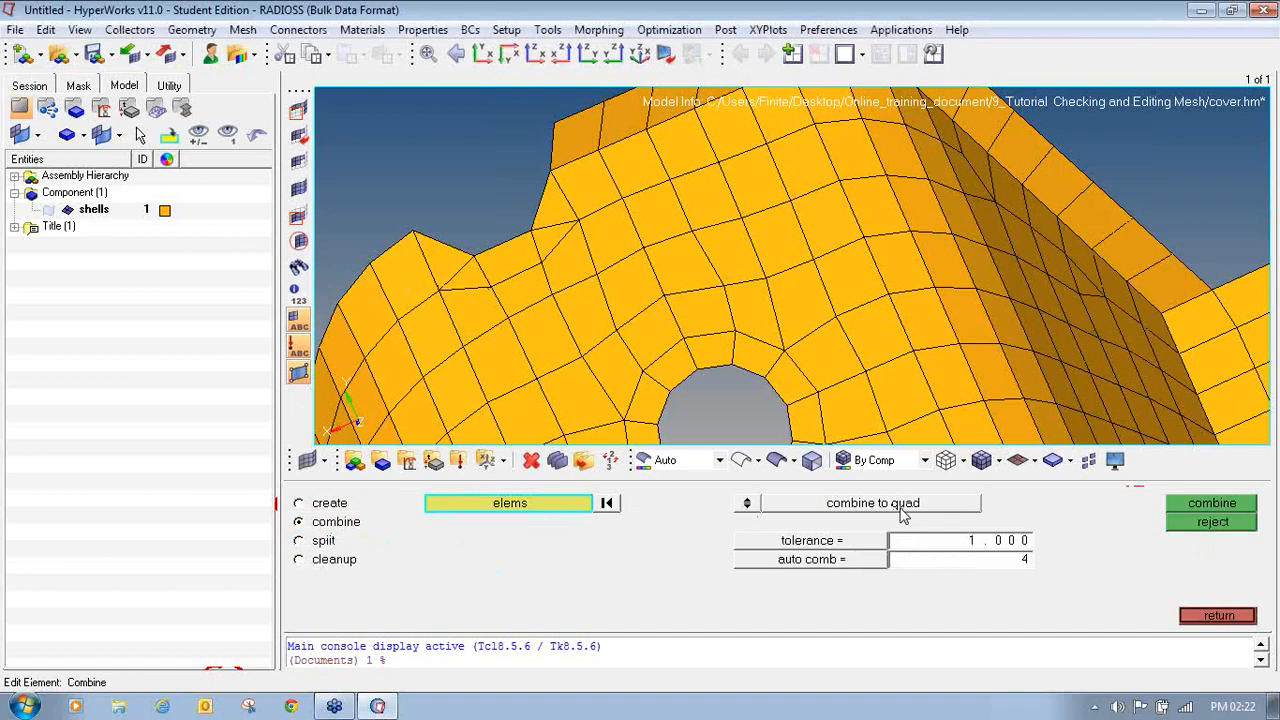
{"action": "left_click", "coordinate": [445, 254]}
{"action": "left_click", "coordinate": [445, 254]}
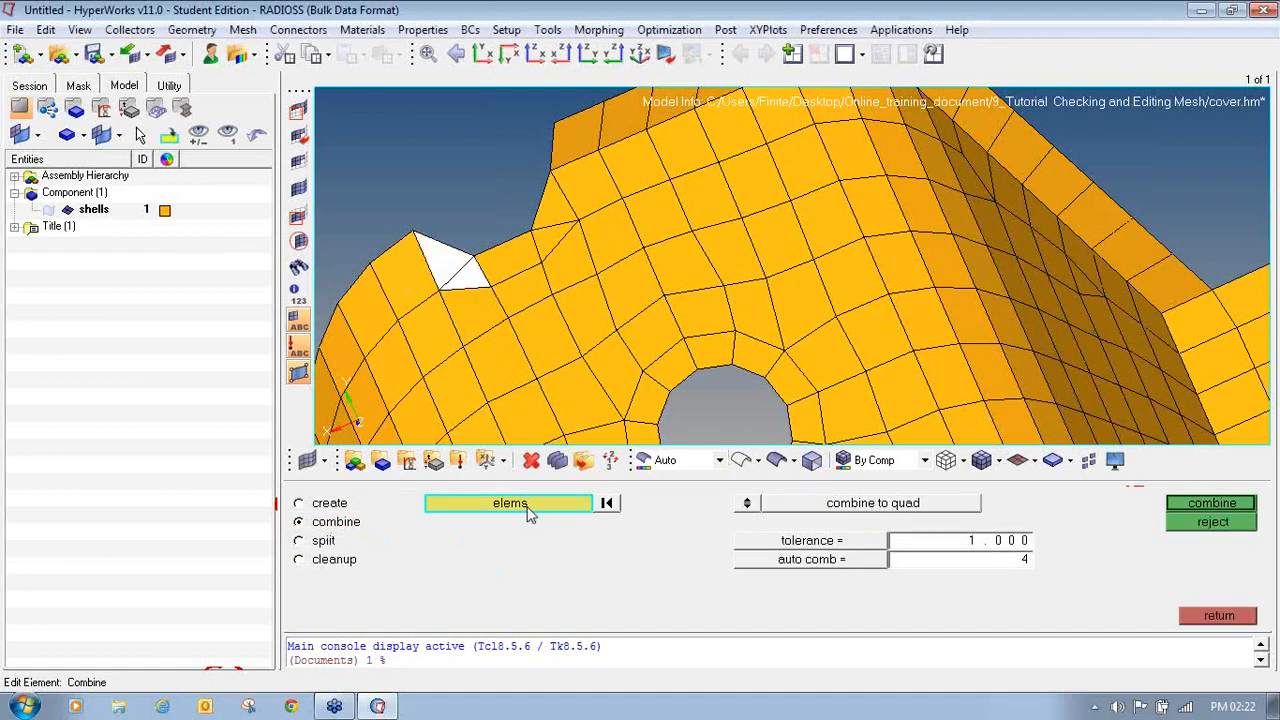
{"action": "left_click", "coordinate": [1193, 505]}
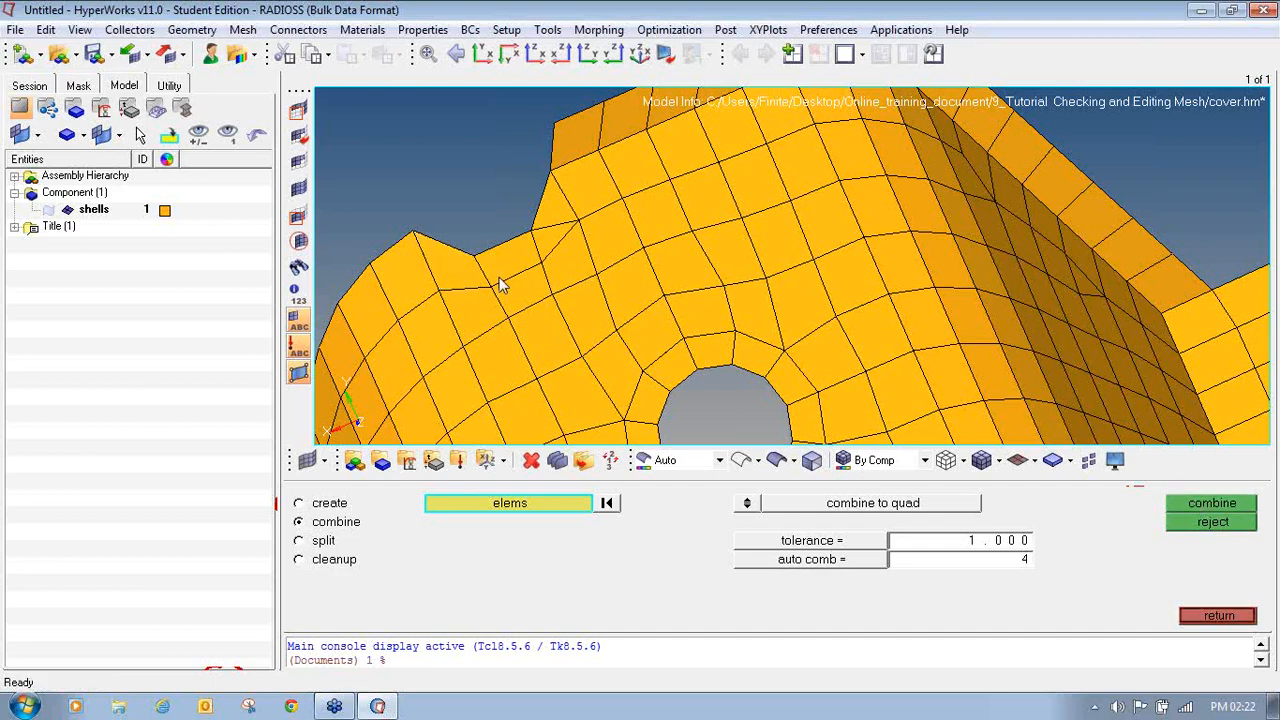
- Combine the two triangles at the notch's opposite corner, beside the flange, into one quad
{"action": "left_click", "coordinate": [552, 210]}
{"action": "left_click", "coordinate": [541, 241]}
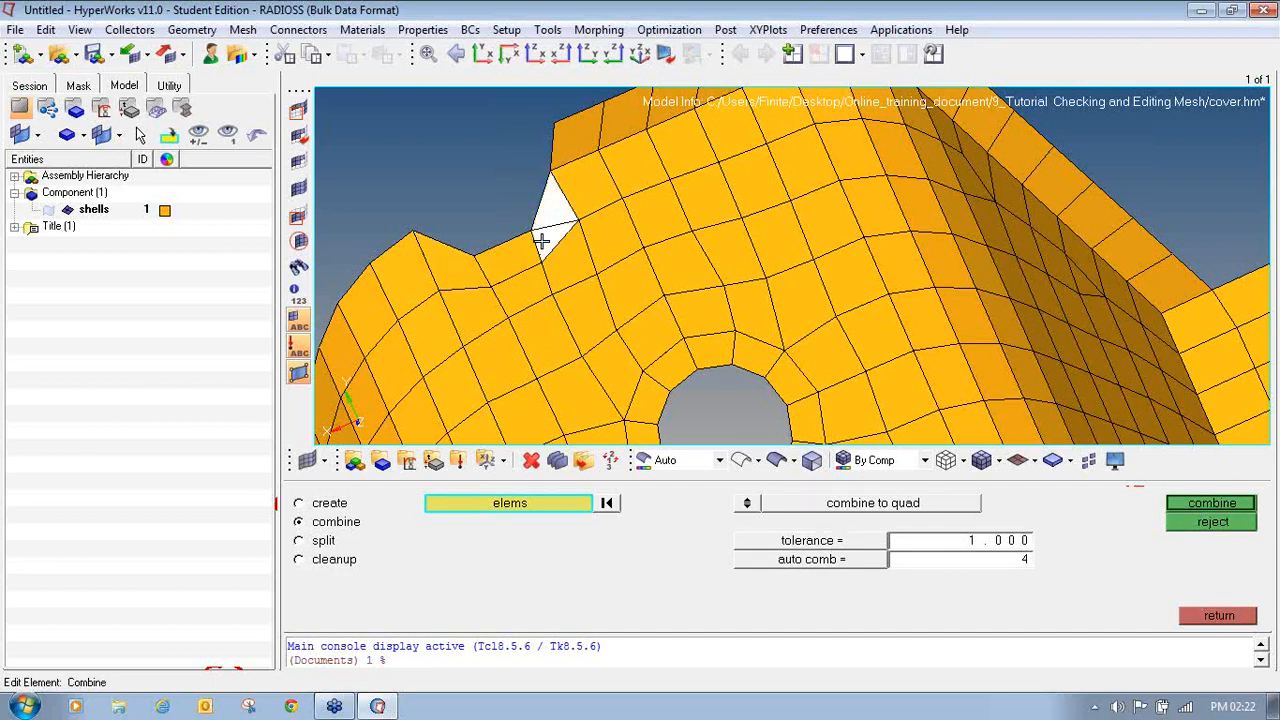
{"action": "left_click", "coordinate": [1211, 504]}
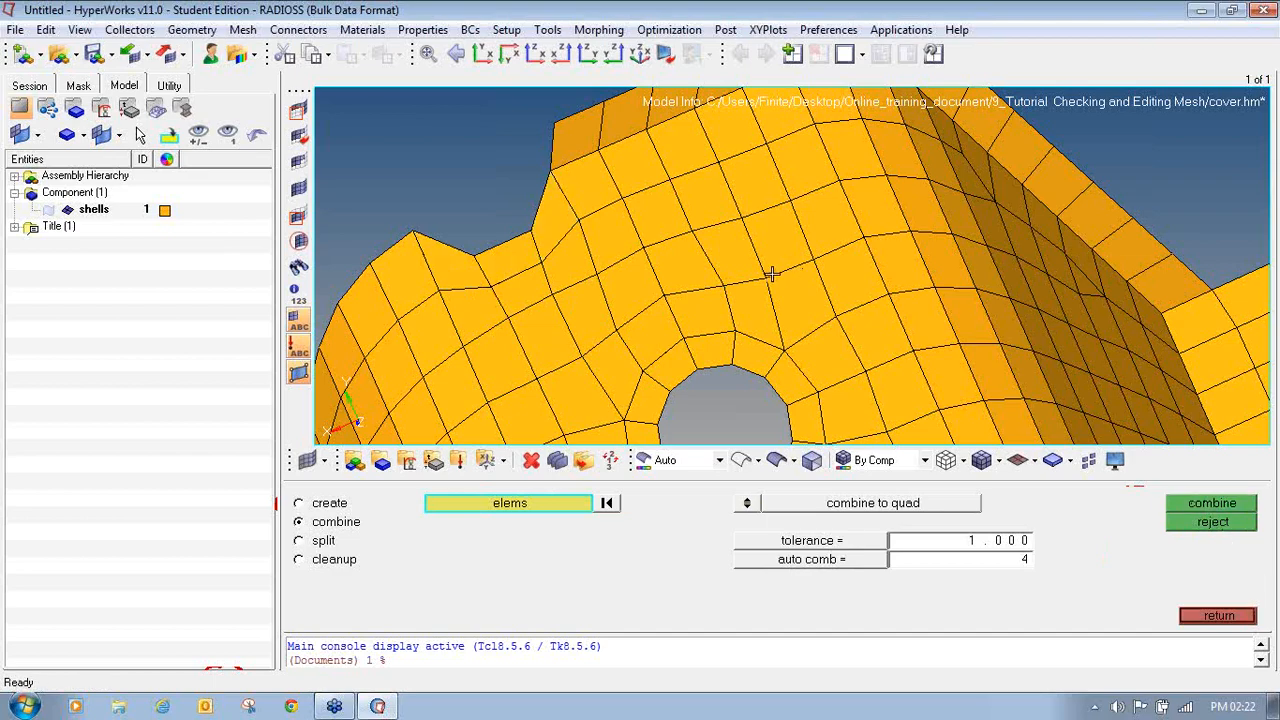
{"action": "scroll", "coordinate": [494, 278], "scroll_direction": "down", "scroll_amount": 1, "text": "ctrl"}
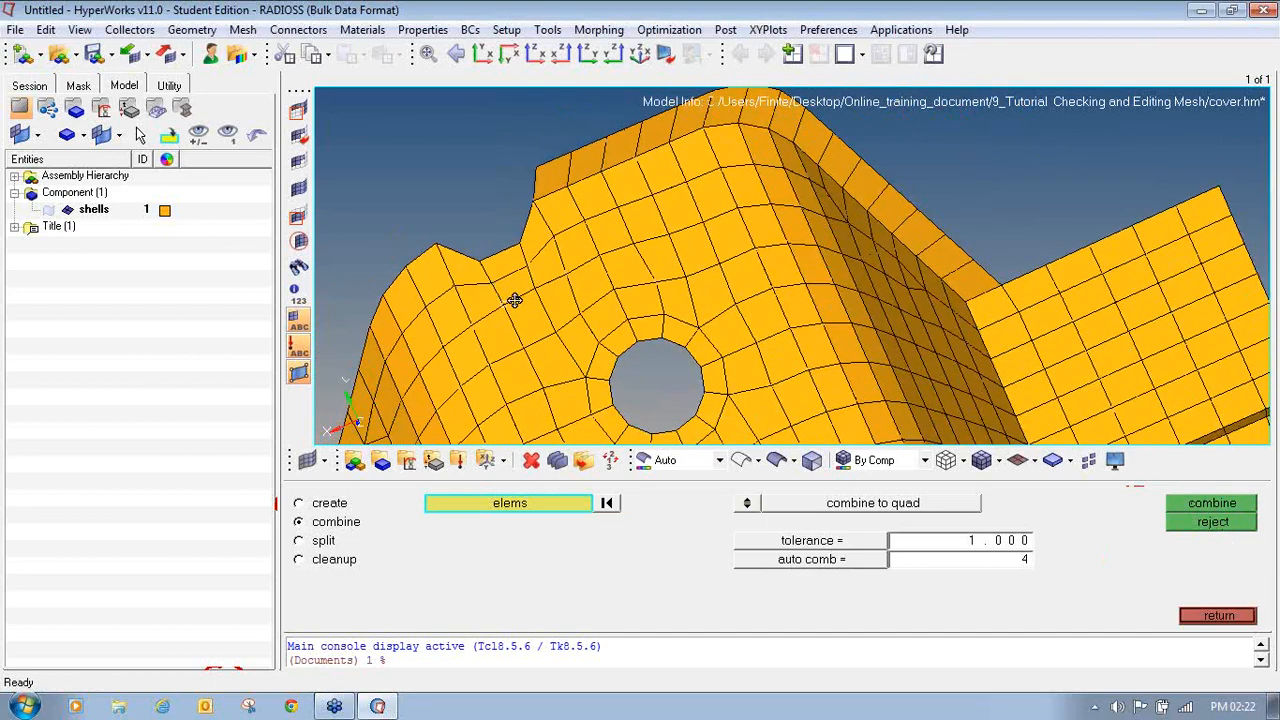
- Examine the combined elements around the notch and the neighbouring mesh near the hole from several angles
{"action": "left_click_drag", "start_coordinate": [531, 317], "coordinate": [462, 259], "text": "ctrl"}
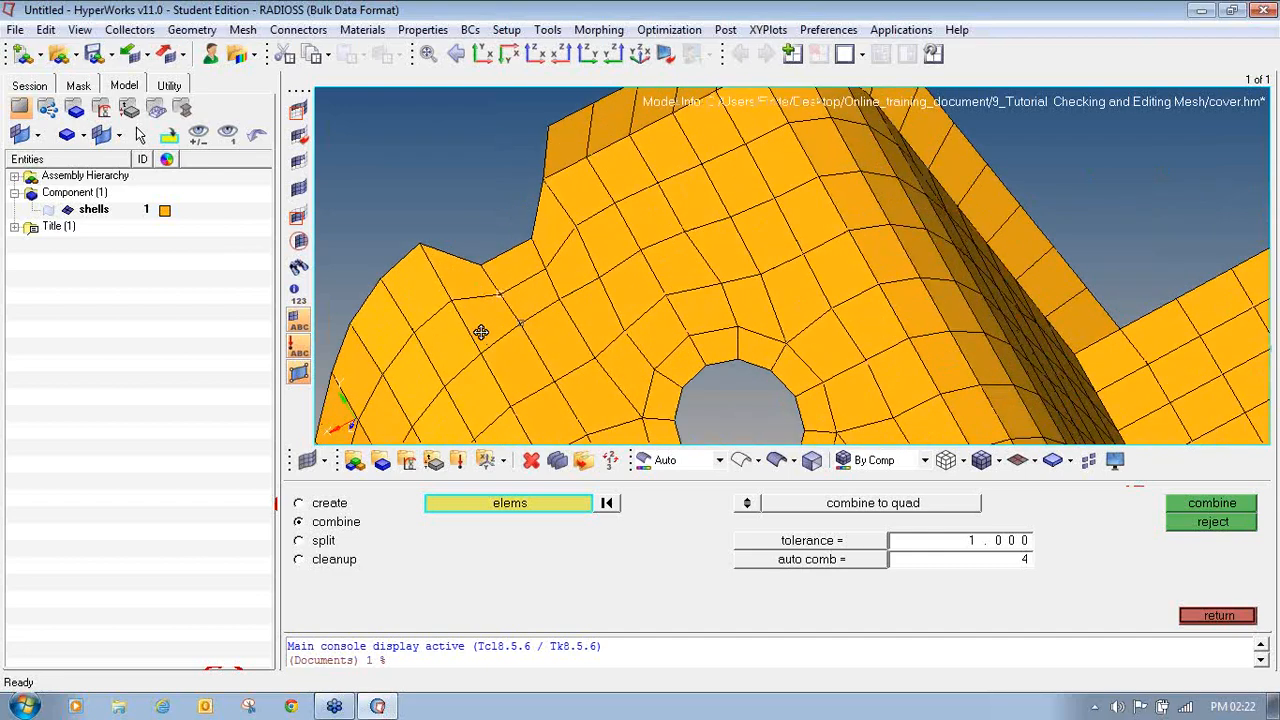
{"action": "scroll", "coordinate": [470, 331], "scroll_direction": "down", "scroll_amount": 1}
{"action": "scroll", "coordinate": [437, 332], "scroll_direction": "down", "scroll_amount": 1}
{"action": "scroll", "coordinate": [400, 322], "scroll_direction": "down", "scroll_amount": 1}
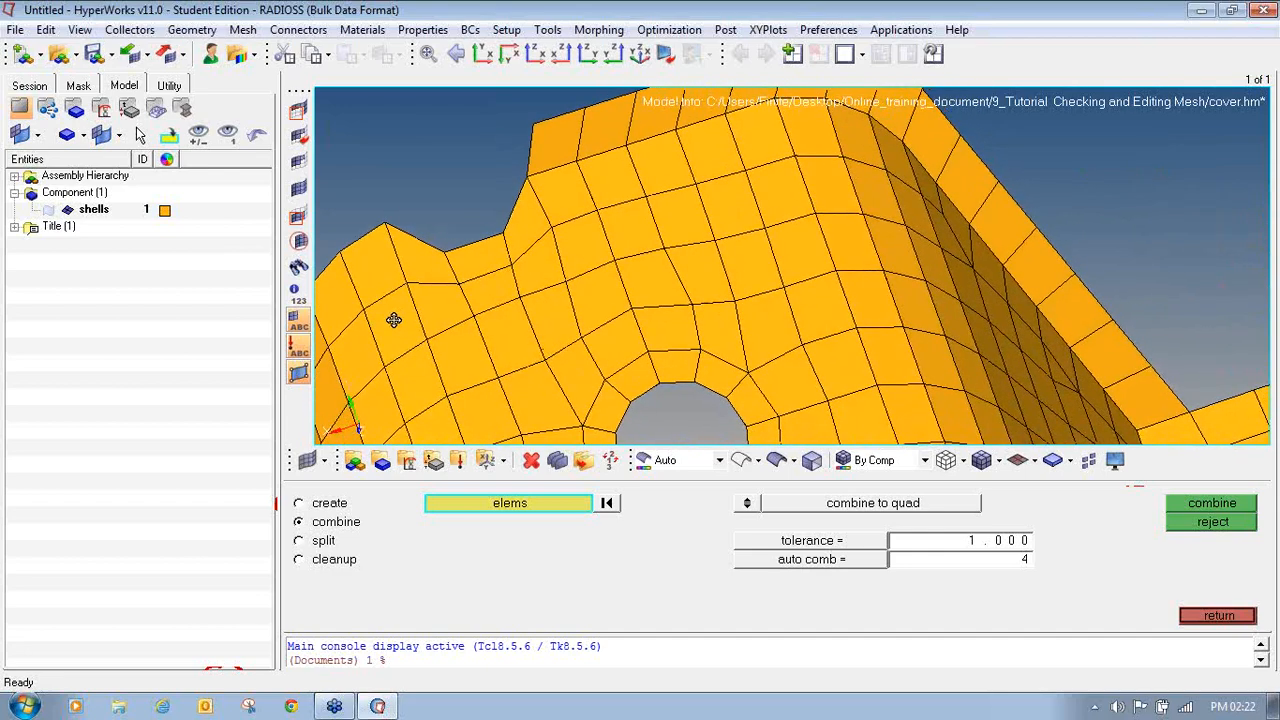
{"action": "scroll", "coordinate": [429, 309], "scroll_direction": "down", "scroll_amount": 3}
{"action": "scroll", "coordinate": [478, 320], "scroll_direction": "up", "scroll_amount": 1}
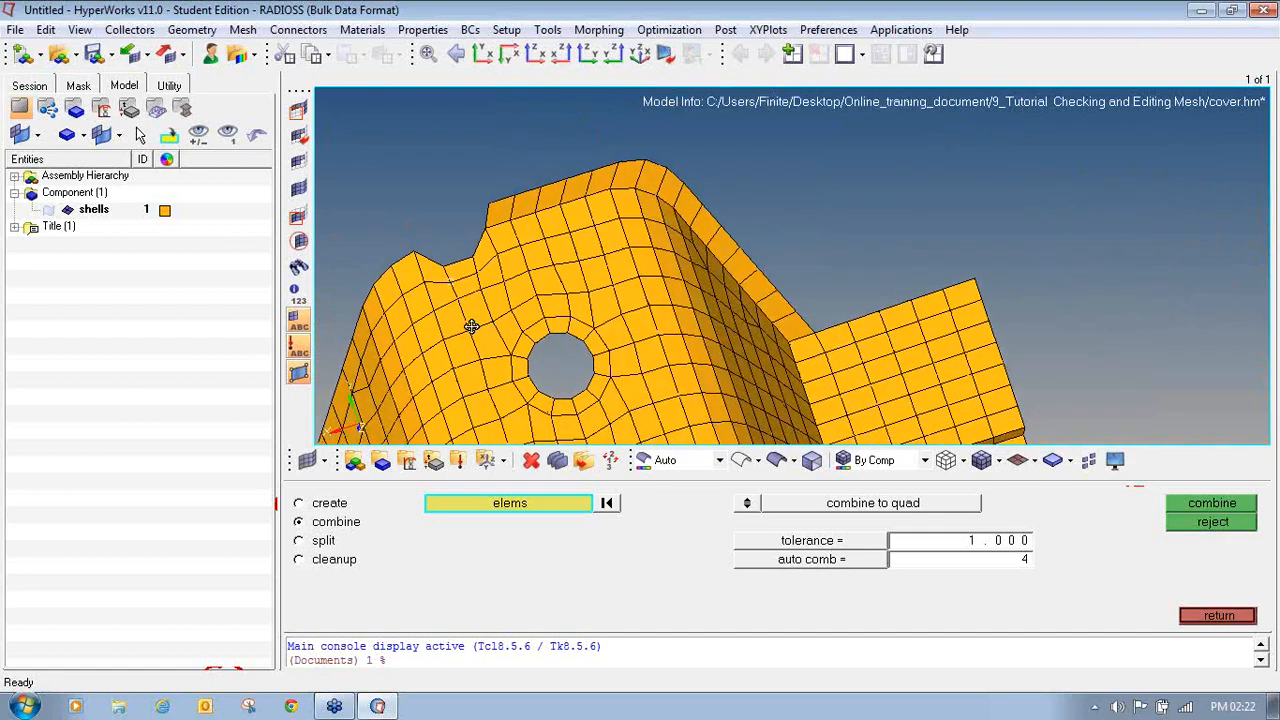
{"action": "scroll", "coordinate": [465, 324], "scroll_direction": "up", "scroll_amount": 1}
{"action": "scroll", "coordinate": [452, 284], "scroll_direction": "up", "scroll_amount": 2}
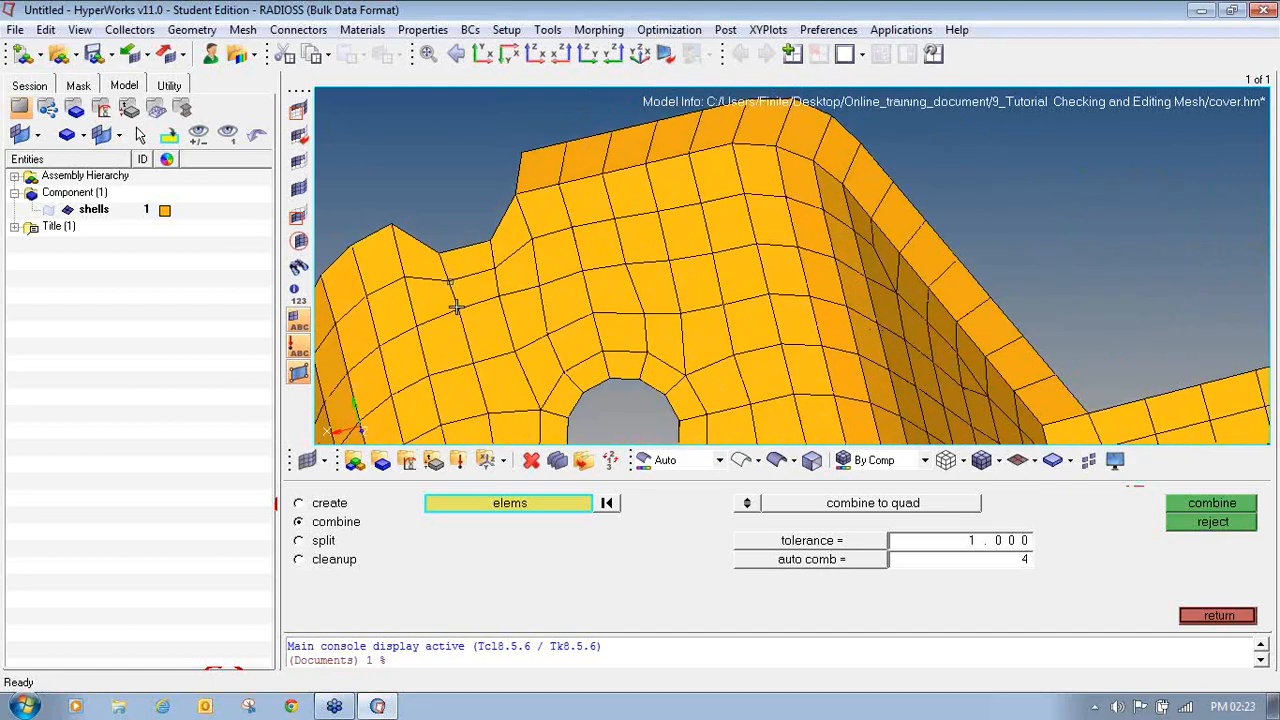
{"action": "right_click_drag", "start_coordinate": [449, 307], "coordinate": [444, 236], "text": "ctrl"}
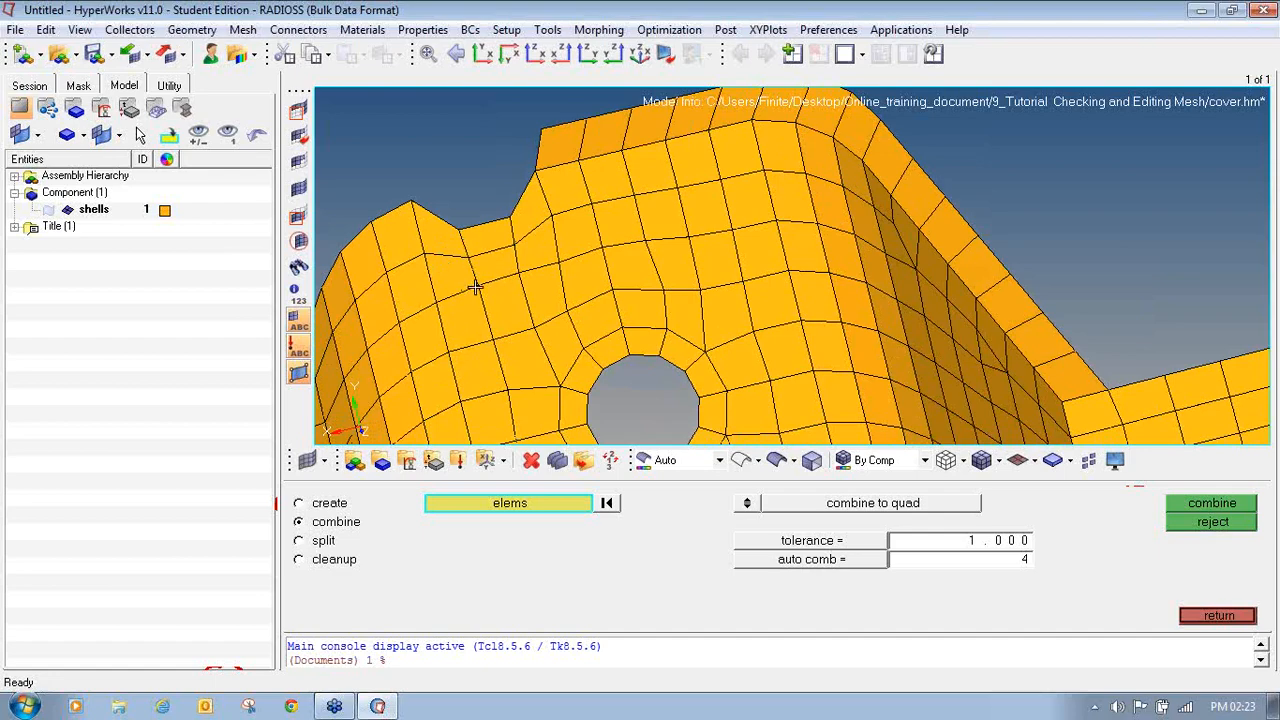
{"action": "right_click_drag", "start_coordinate": [511, 283], "coordinate": [519, 291], "text": "ctrl"}
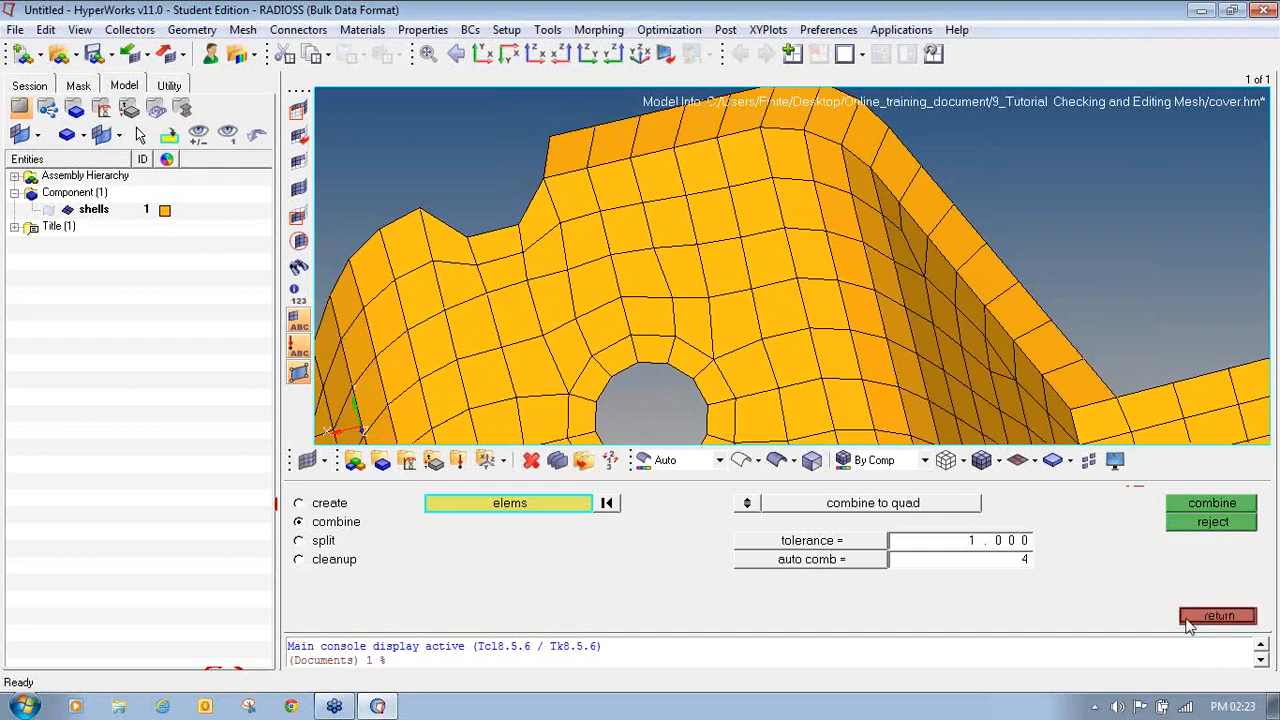
- Leave the Edit Element tool and open the 2D Smooth tool for plate elements
{"action": "left_click", "coordinate": [1218, 616]}
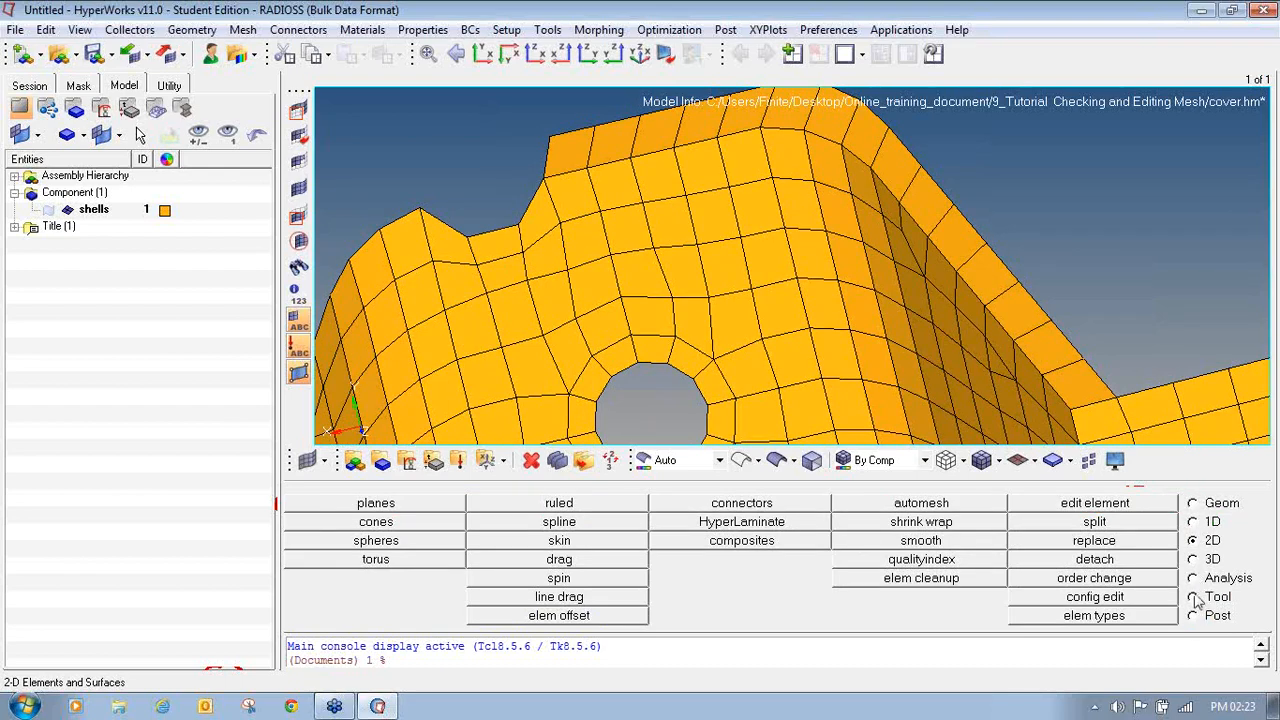
{"action": "left_click", "coordinate": [1193, 596]}
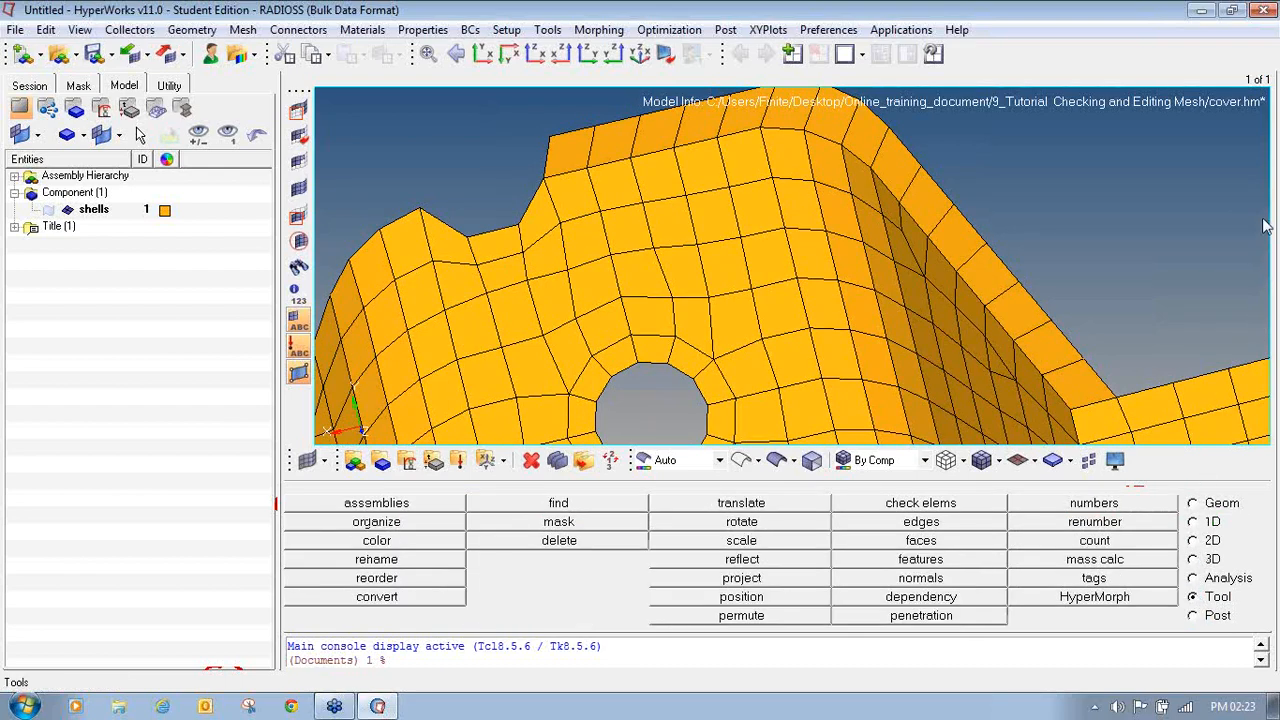
{"action": "left_click", "coordinate": [1206, 542]}
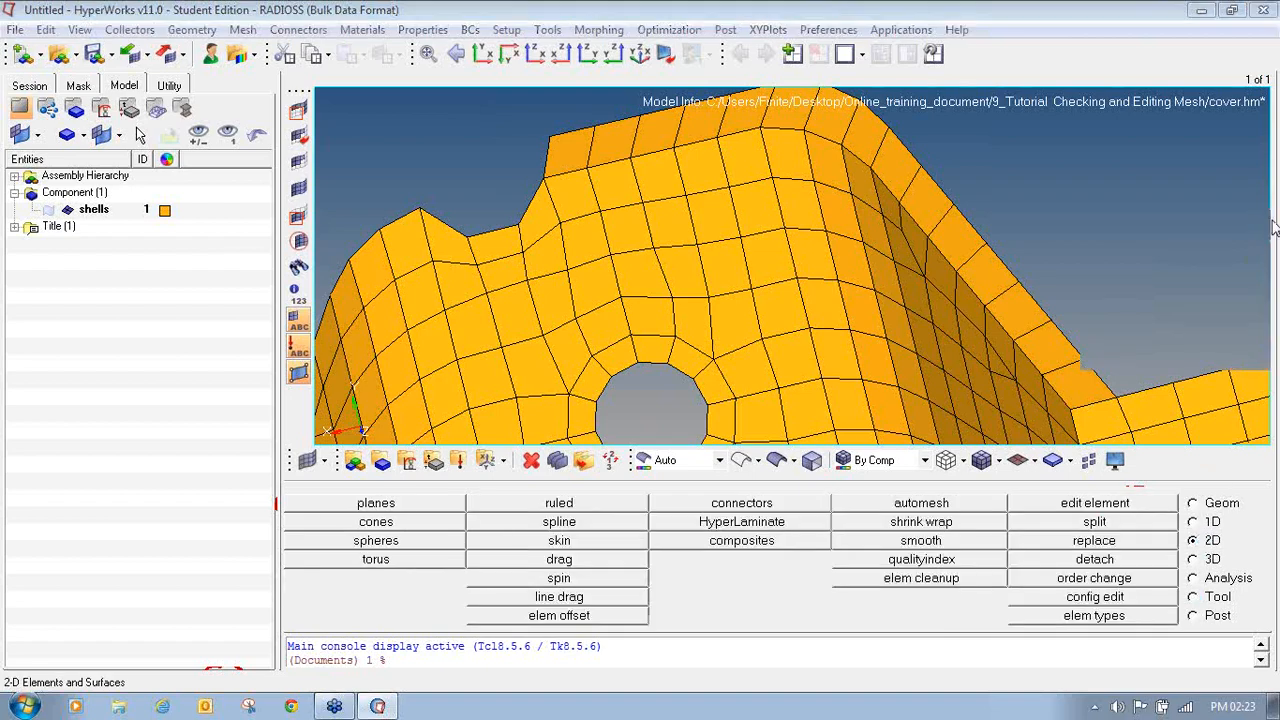
{"action": "mouse_move", "coordinate": [1220, 523]}
{"action": "left_mouse_down"}
{"action": "mouse_move", "coordinate": [1181, 528]}
{"action": "mouse_move", "coordinate": [1205, 550]}
{"action": "mouse_move", "coordinate": [1225, 512]}
{"action": "left_mouse_up"}
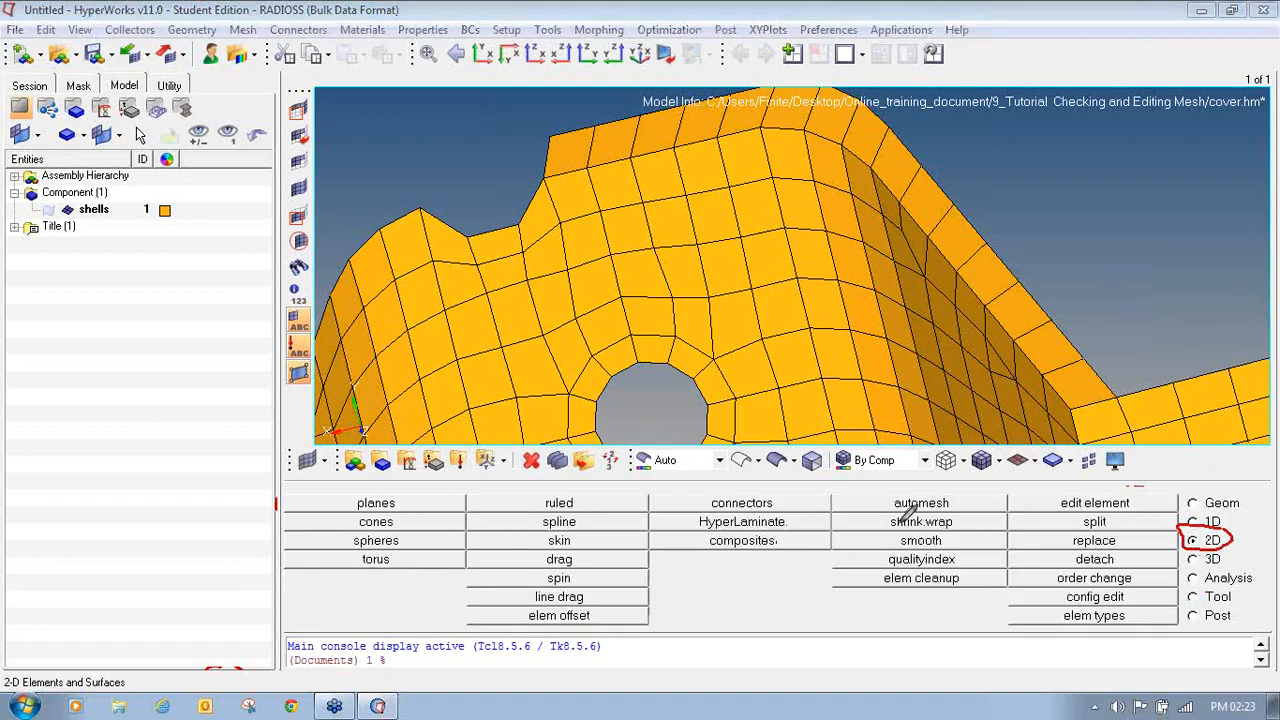
{"action": "mouse_move", "coordinate": [915, 526]}
{"action": "left_mouse_down"}
{"action": "mouse_move", "coordinate": [871, 530]}
{"action": "mouse_move", "coordinate": [909, 538]}
{"action": "mouse_move", "coordinate": [971, 524]}
{"action": "mouse_move", "coordinate": [922, 526]}
{"action": "left_mouse_up"}
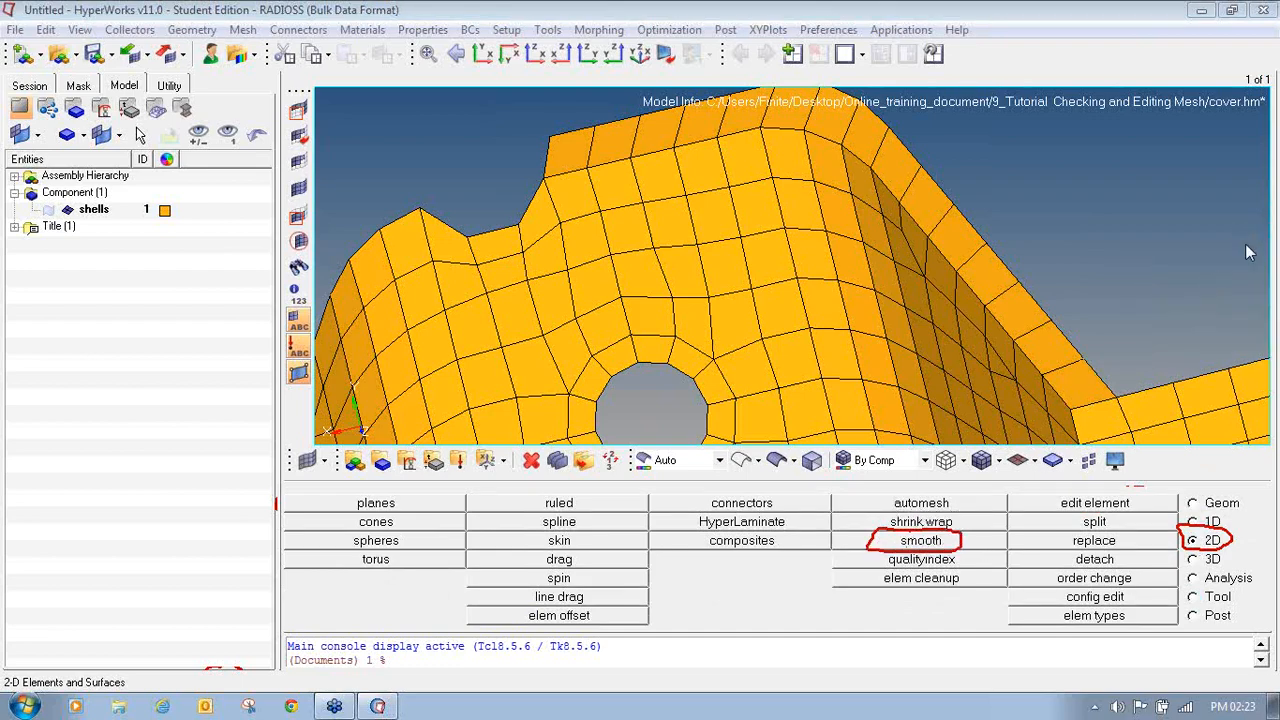
{"action": "left_click", "coordinate": [924, 541]}
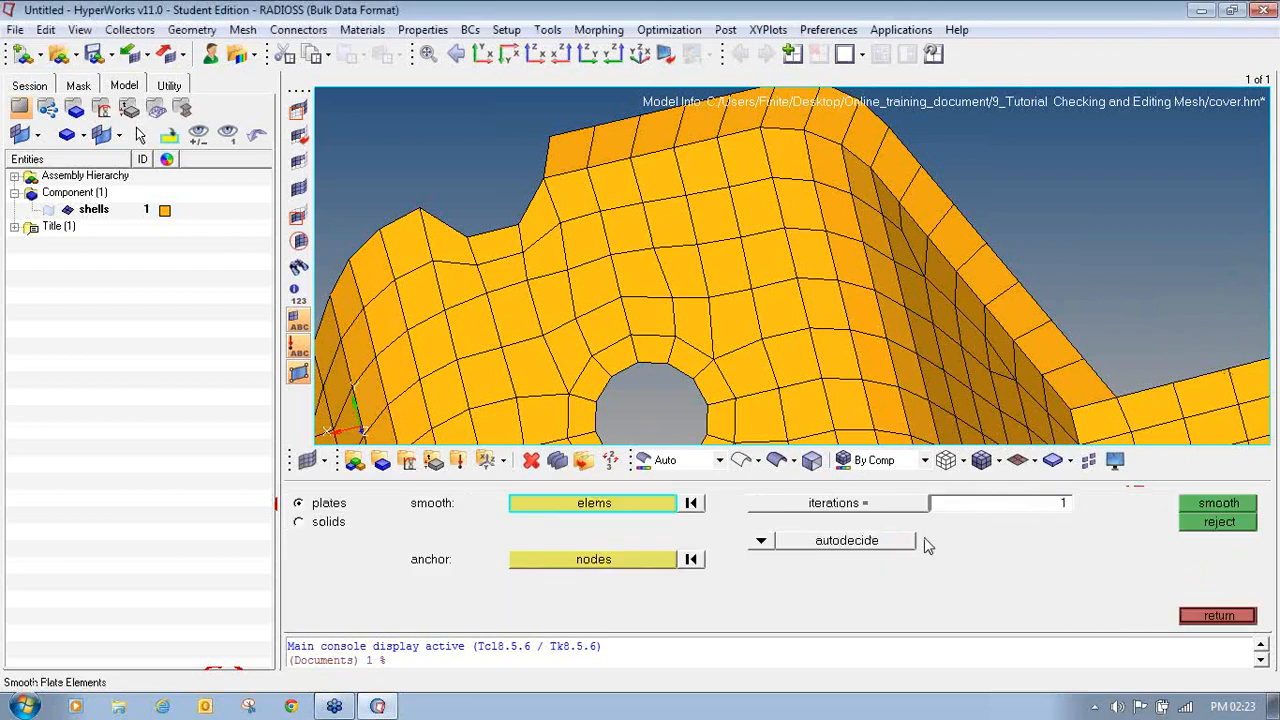
- Smooth the block of elements between the notch and the round hole repeatedly, using 1 iteration and the autodecide algorithm
{"action": "left_click", "coordinate": [448, 248]}
{"action": "left_click", "coordinate": [459, 279]}
{"action": "left_click", "coordinate": [510, 316]}
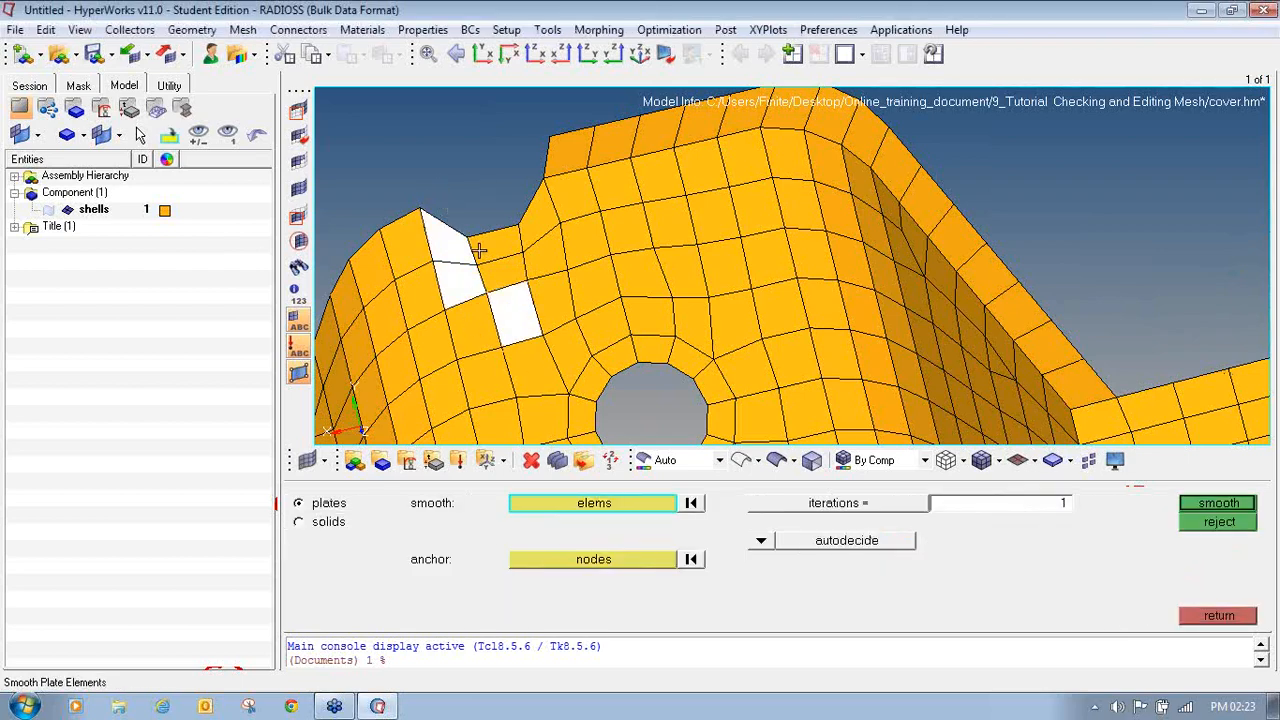
{"action": "left_click_drag", "start_coordinate": [516, 286], "coordinate": [648, 354], "text": "shift"}
{"action": "left_click_drag", "start_coordinate": [424, 157], "coordinate": [628, 294], "text": "shift"}
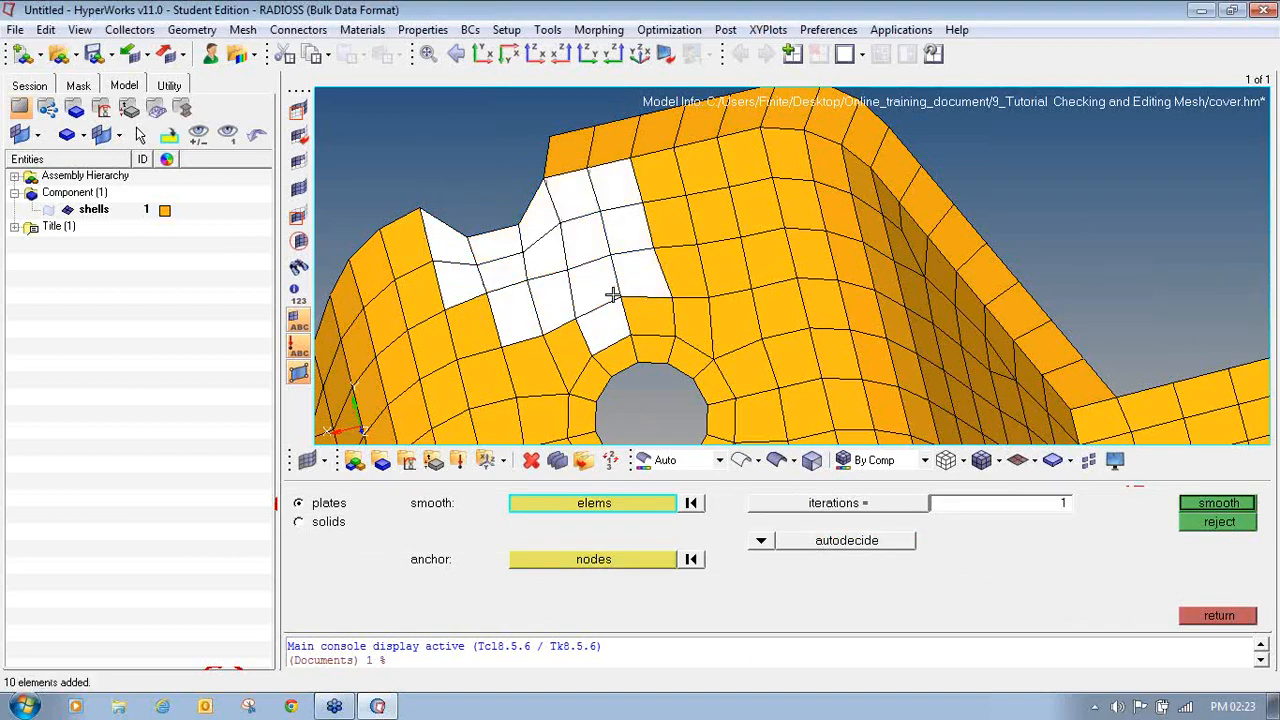
{"action": "left_click_drag", "start_coordinate": [458, 287], "coordinate": [552, 365], "text": "shift"}
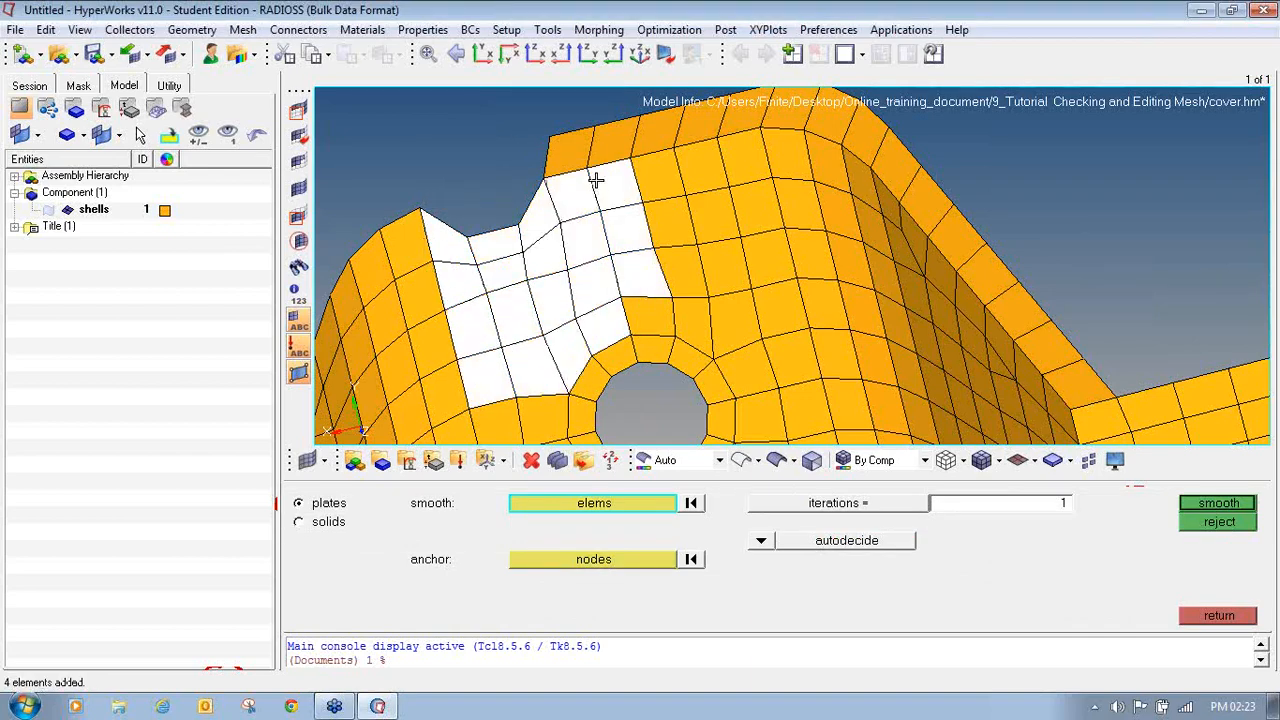
{"action": "left_click_drag", "start_coordinate": [593, 177], "coordinate": [712, 334], "text": "shift"}
{"action": "left_click", "coordinate": [692, 330]}
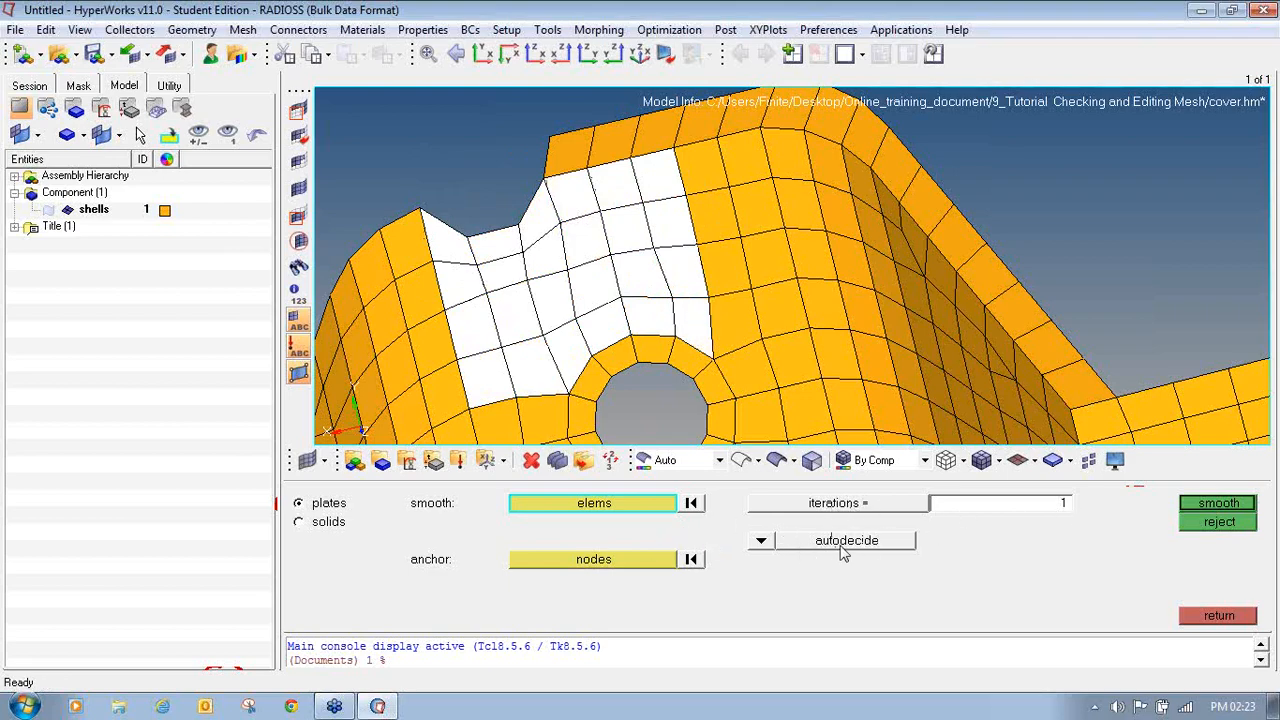
{"action": "left_click", "coordinate": [761, 545]}
{"action": "left_click", "coordinate": [769, 524]}
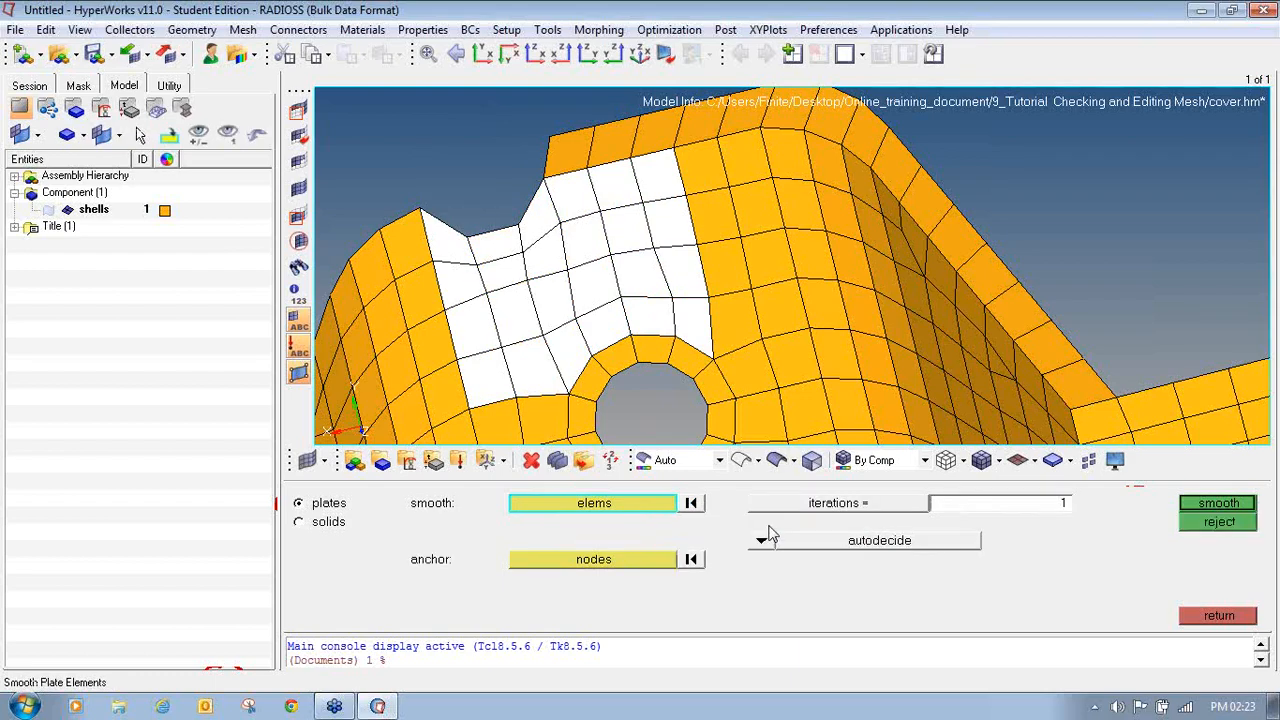
{"action": "left_click", "coordinate": [1216, 504]}
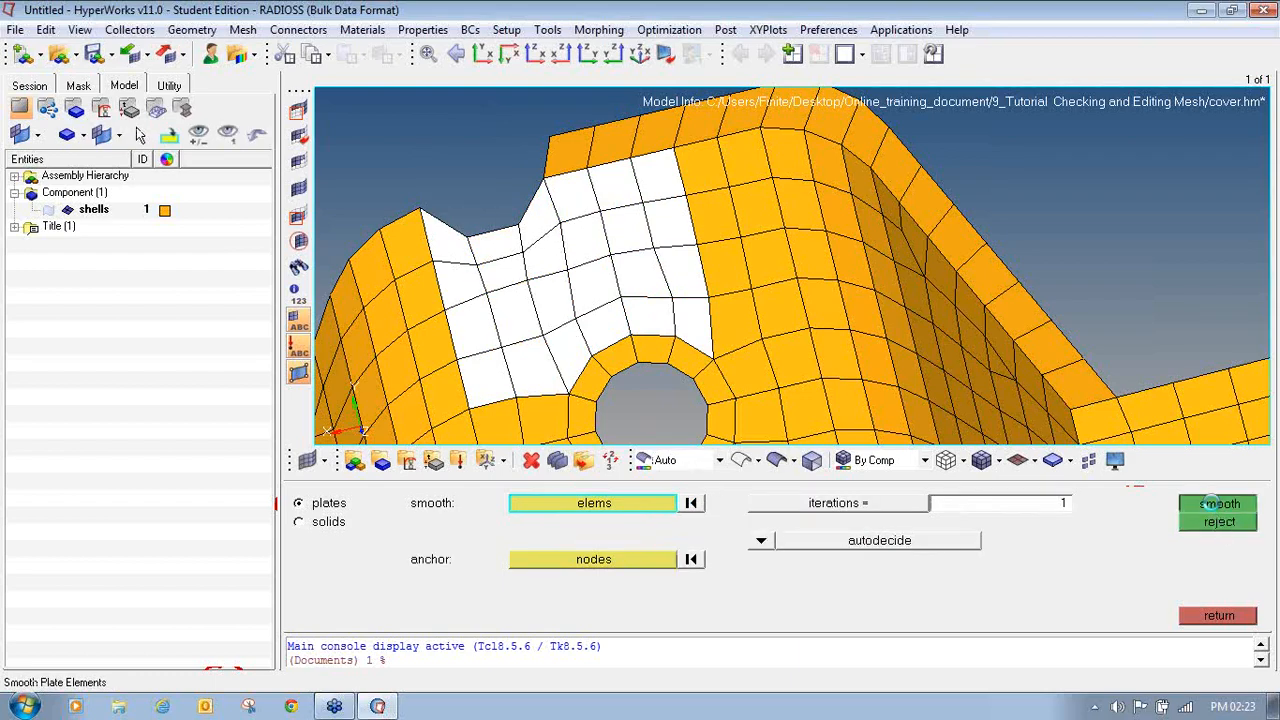
{"action": "left_click", "coordinate": [1216, 504]}
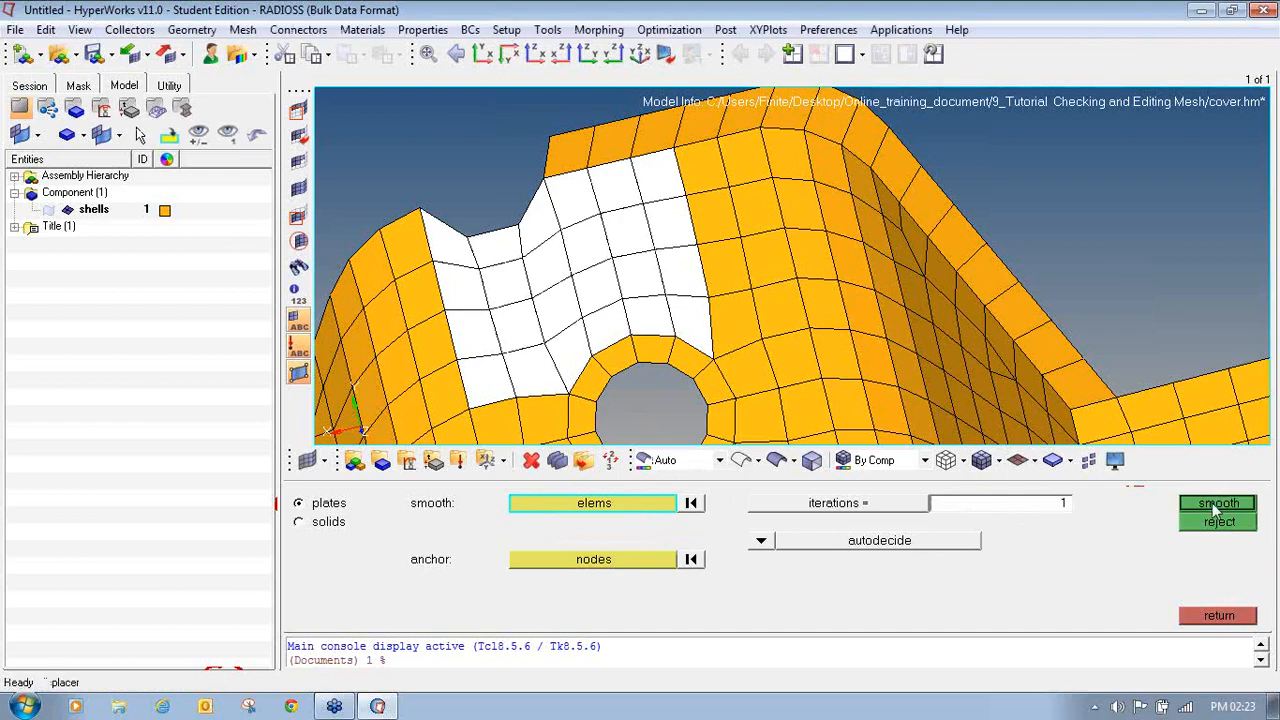
{"action": "left_click", "coordinate": [1211, 504]}
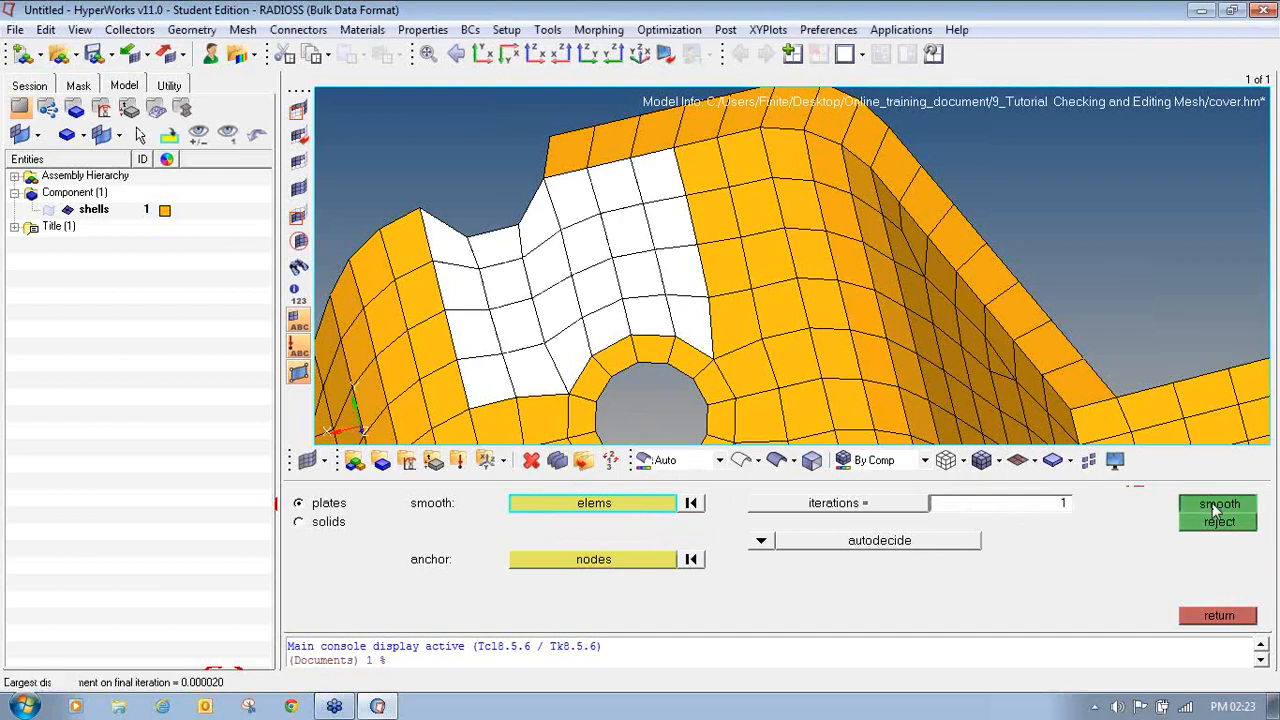
{"action": "left_click", "coordinate": [1219, 616]}
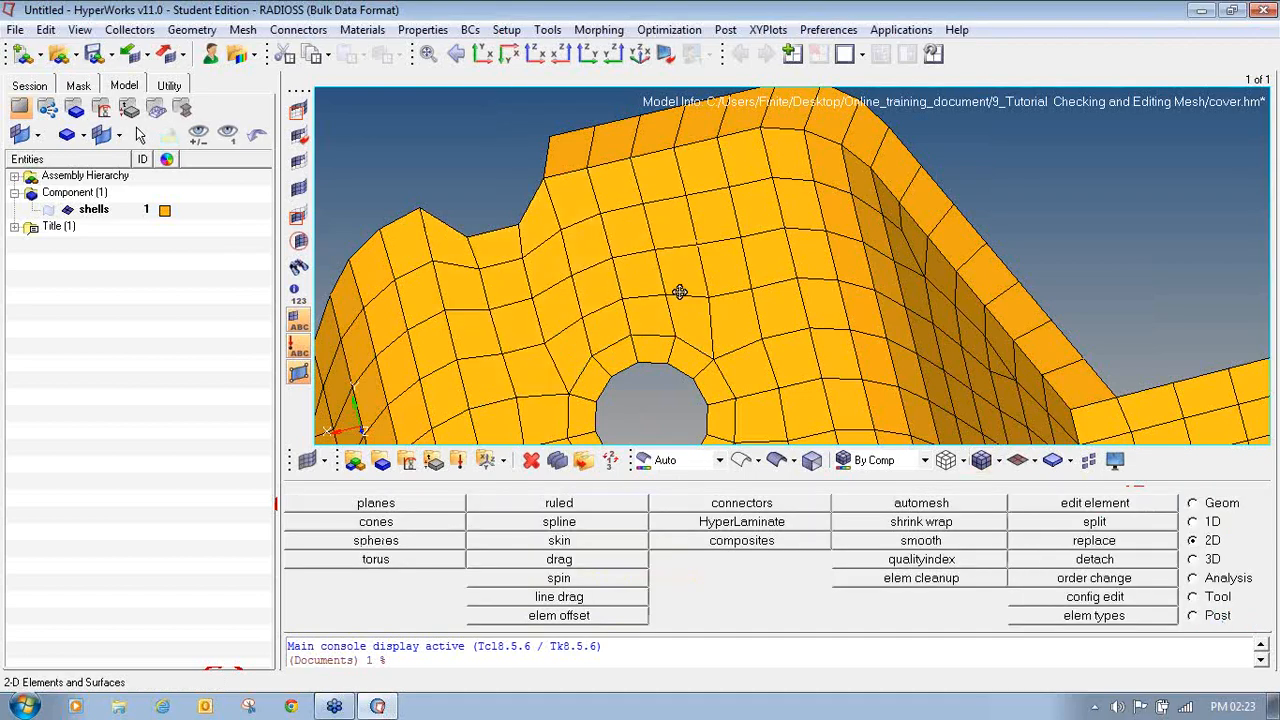
- Start the Edit Element cleanup on the displayed elements, with the compound quality check for max angle, warpage and jacobian
{"action": "left_click_drag", "start_coordinate": [680, 289], "coordinate": [734, 299], "text": "ctrl"}
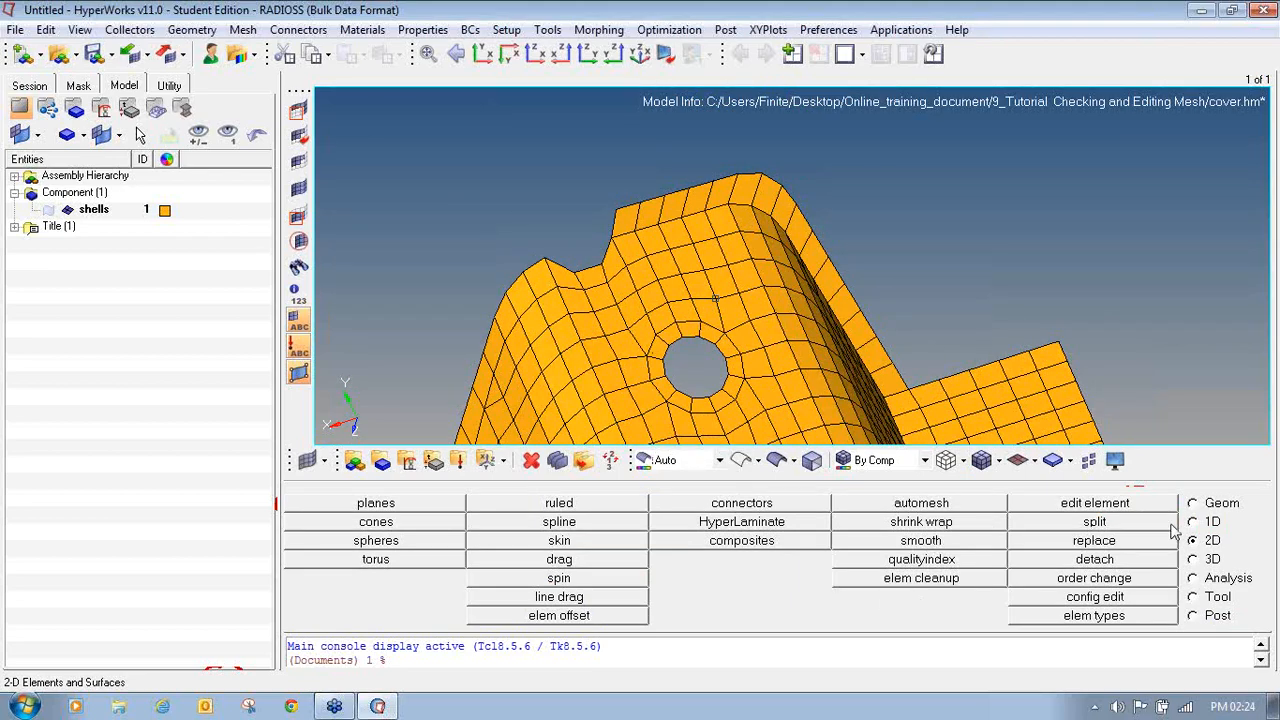
{"action": "left_click", "coordinate": [1100, 504]}
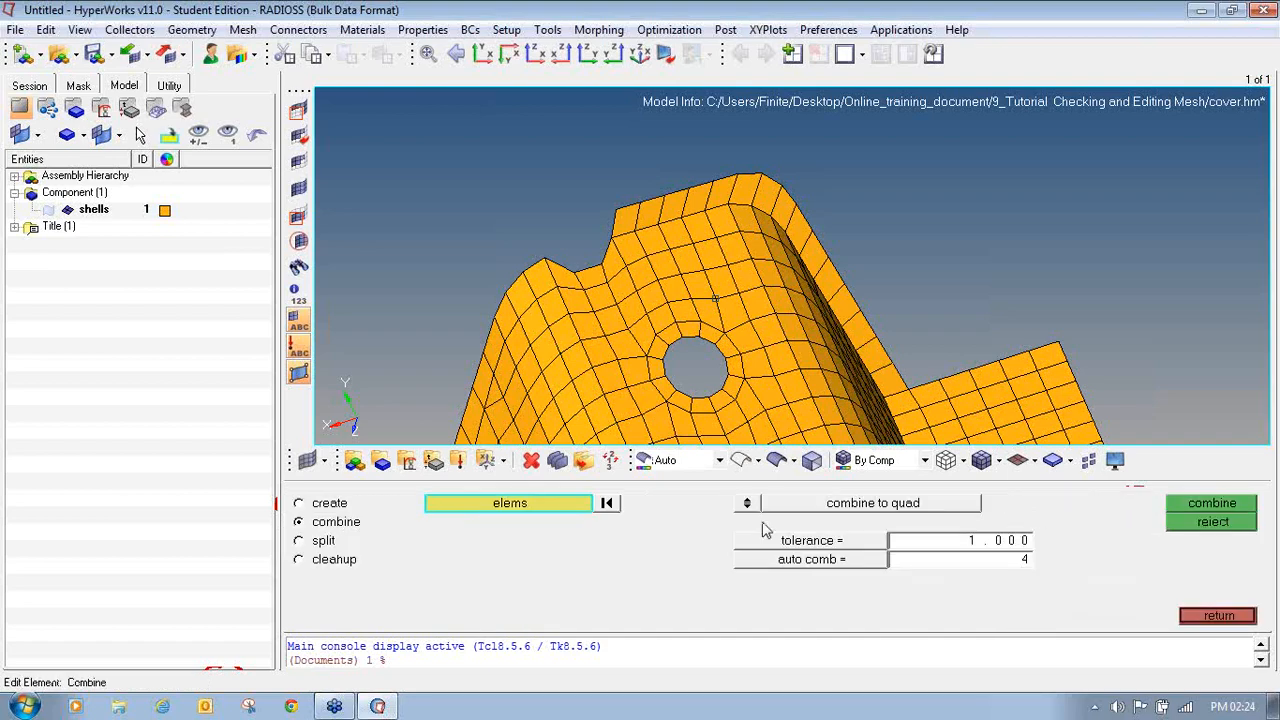
{"action": "left_click", "coordinate": [1220, 616]}
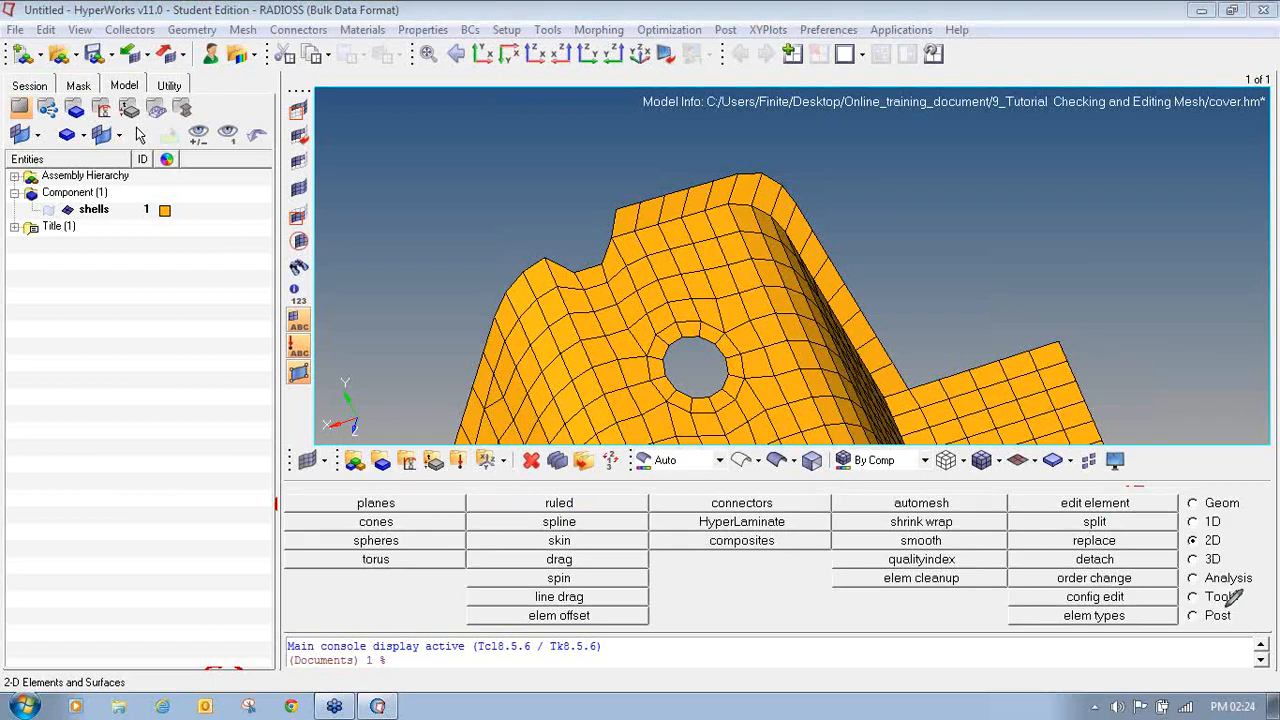
{"action": "mouse_move", "coordinate": [1200, 532]}
{"action": "left_mouse_down"}
{"action": "mouse_move", "coordinate": [1189, 543]}
{"action": "mouse_move", "coordinate": [1232, 542]}
{"action": "mouse_move", "coordinate": [1192, 531]}
{"action": "left_mouse_up"}
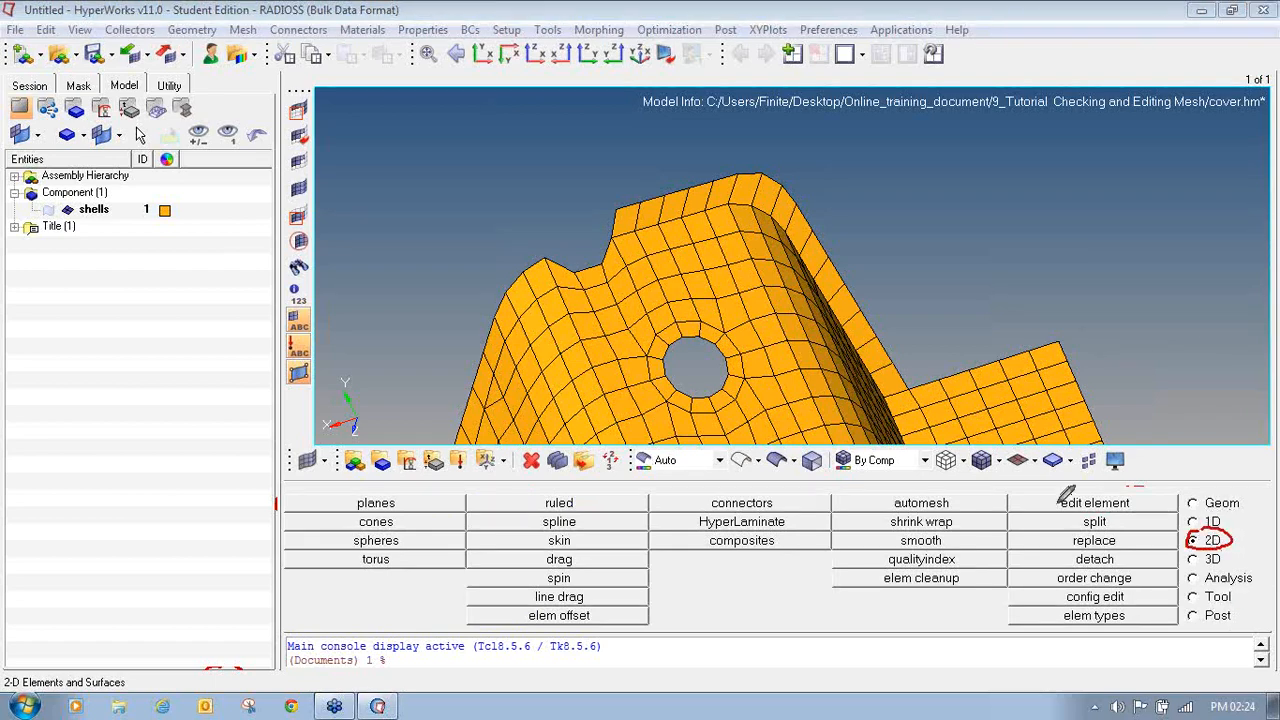
{"action": "mouse_move", "coordinate": [1062, 490]}
{"action": "left_mouse_down"}
{"action": "mouse_move", "coordinate": [1110, 520]}
{"action": "mouse_move", "coordinate": [1140, 496]}
{"action": "left_mouse_up"}
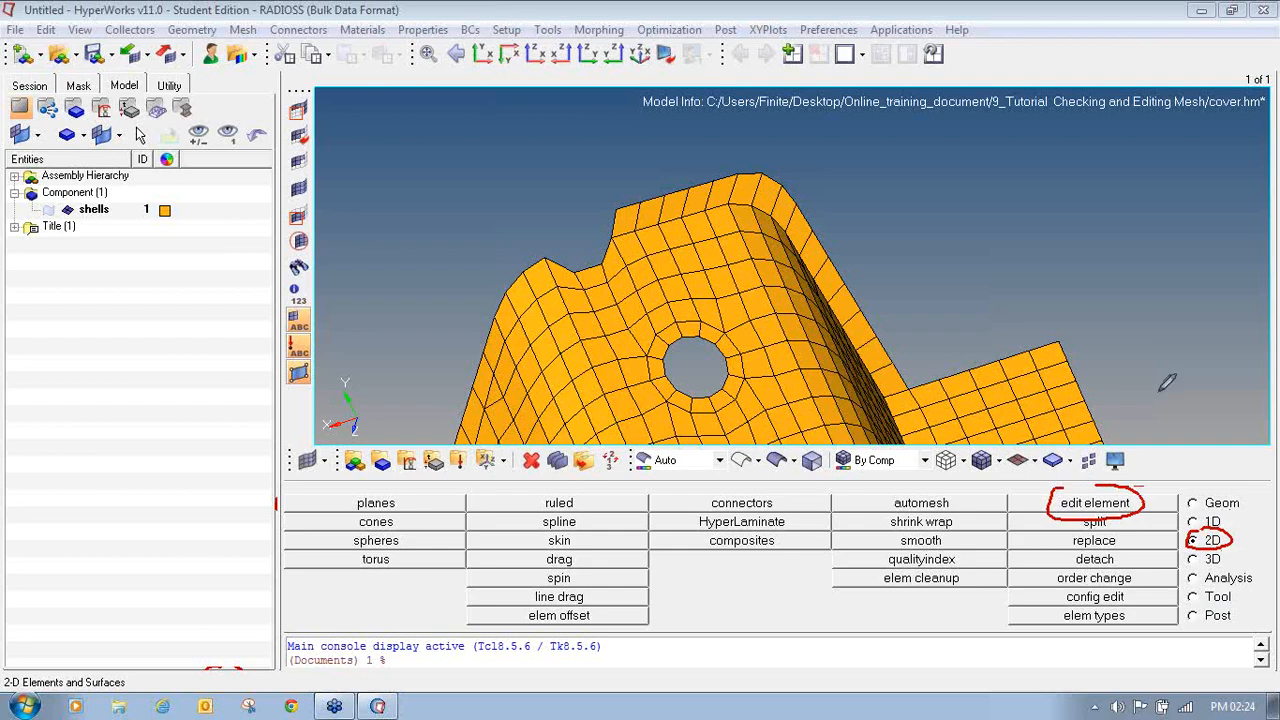
{"action": "left_click", "coordinate": [1062, 505]}
{"action": "left_click", "coordinate": [334, 562]}
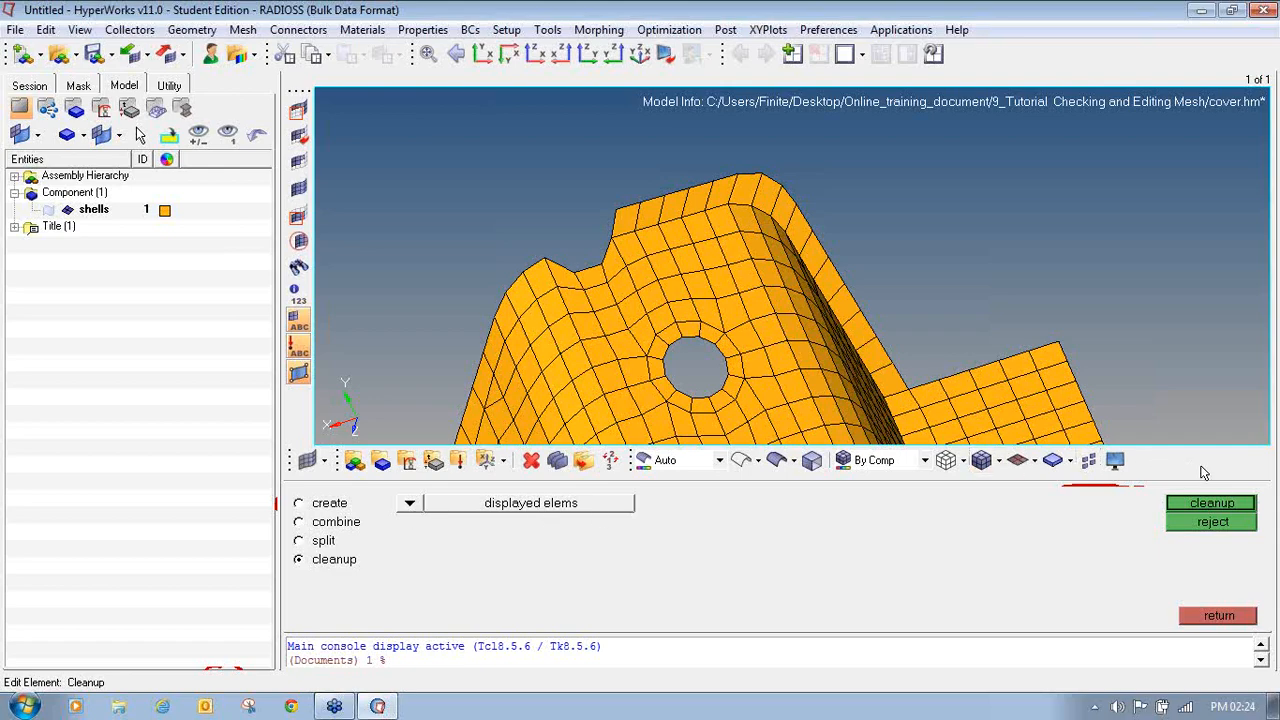
{"action": "left_click", "coordinate": [1212, 504]}
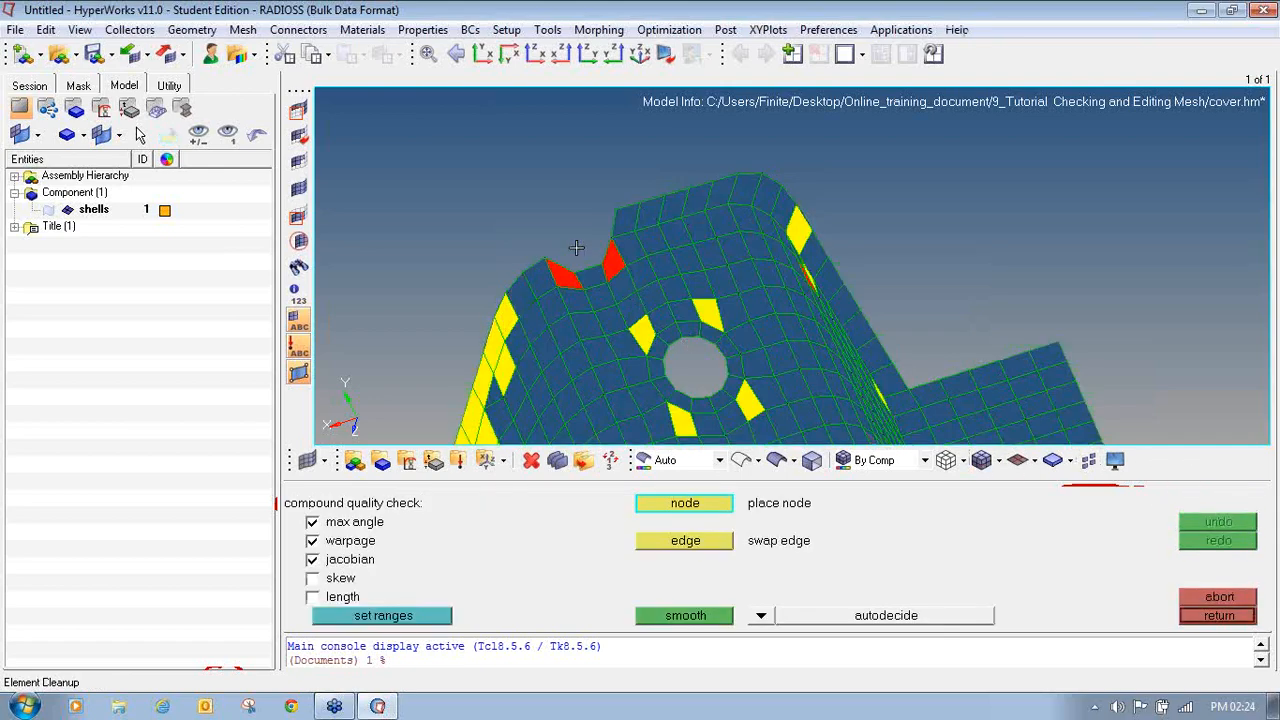
- Reposition the two interior nodes below the notch's base, moving them towards the notch to improve the two red-flagged elements
{"action": "right_click_drag", "start_coordinate": [733, 357], "coordinate": [622, 228], "text": "ctrl"}
{"action": "scroll", "coordinate": [614, 220], "scroll_direction": "down", "scroll_amount": 3, "text": "ctrl"}
{"action": "right_click_drag", "start_coordinate": [605, 306], "coordinate": [581, 245], "text": "ctrl"}
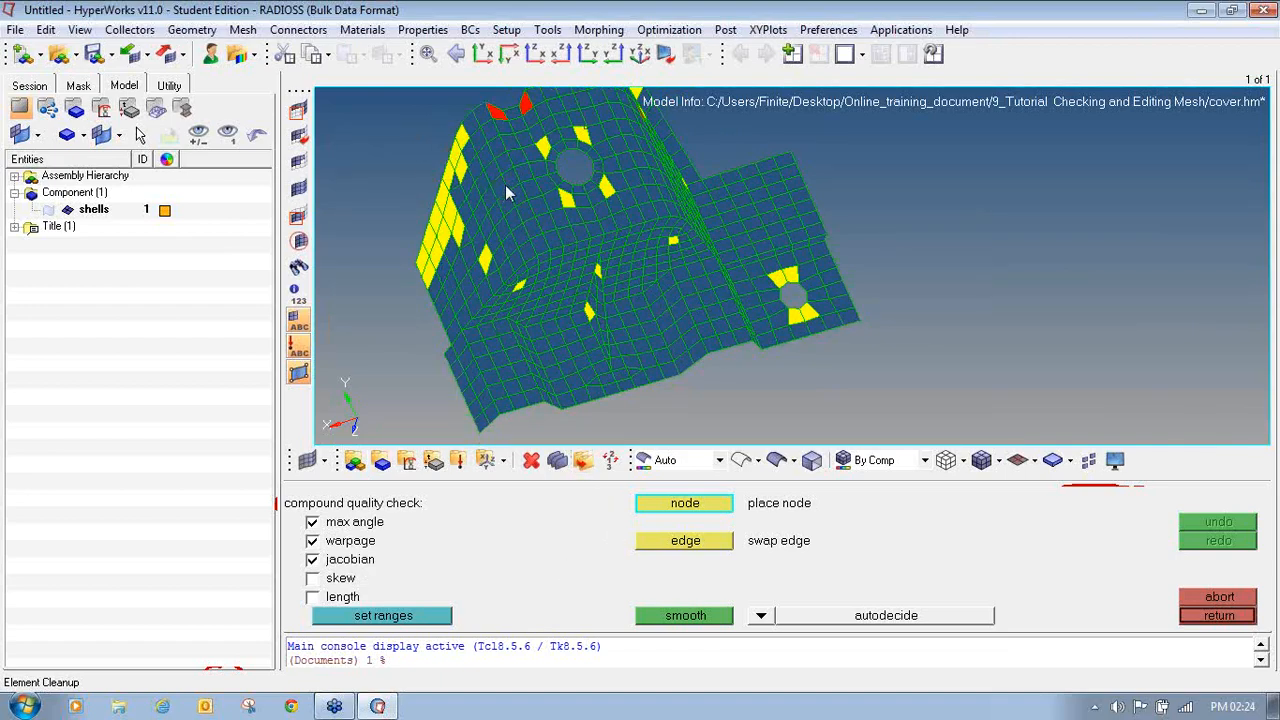
{"action": "left_click_drag", "start_coordinate": [558, 168], "coordinate": [572, 240], "text": "ctrl"}
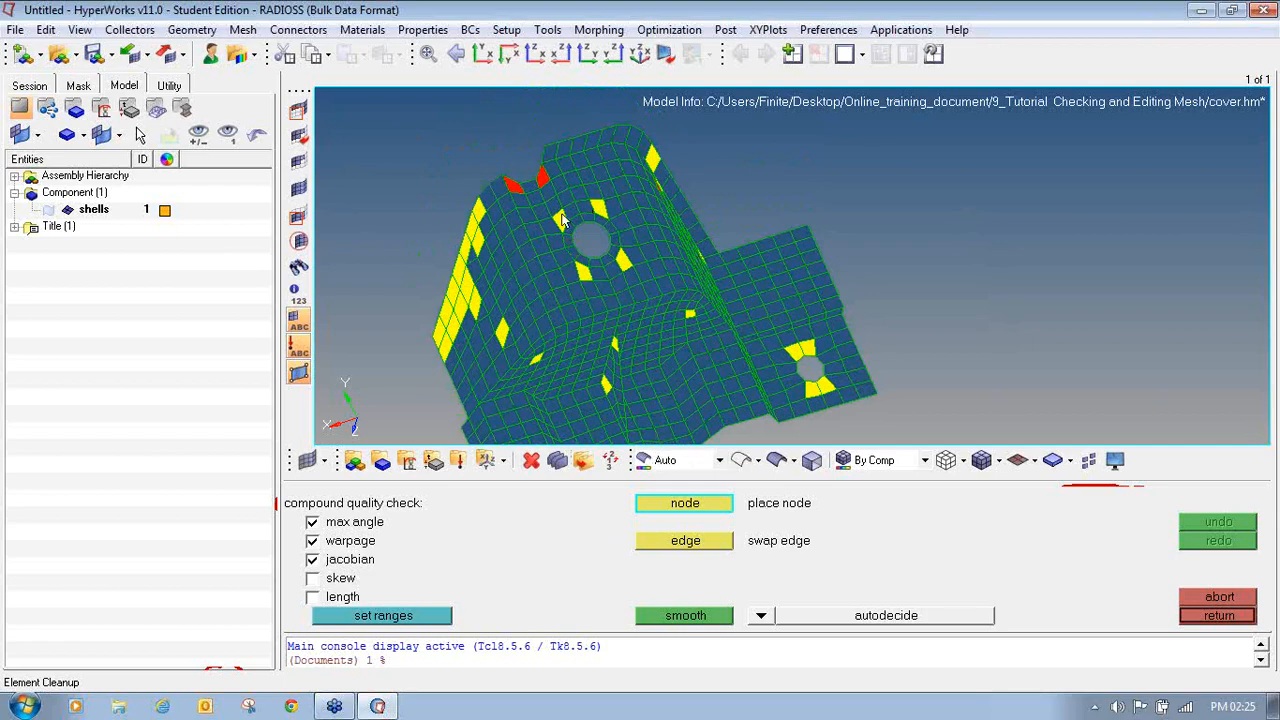
{"action": "left_click_drag", "start_coordinate": [545, 205], "coordinate": [552, 235], "text": "ctrl"}
{"action": "scroll", "coordinate": [552, 235], "scroll_direction": "up", "scroll_amount": 5}
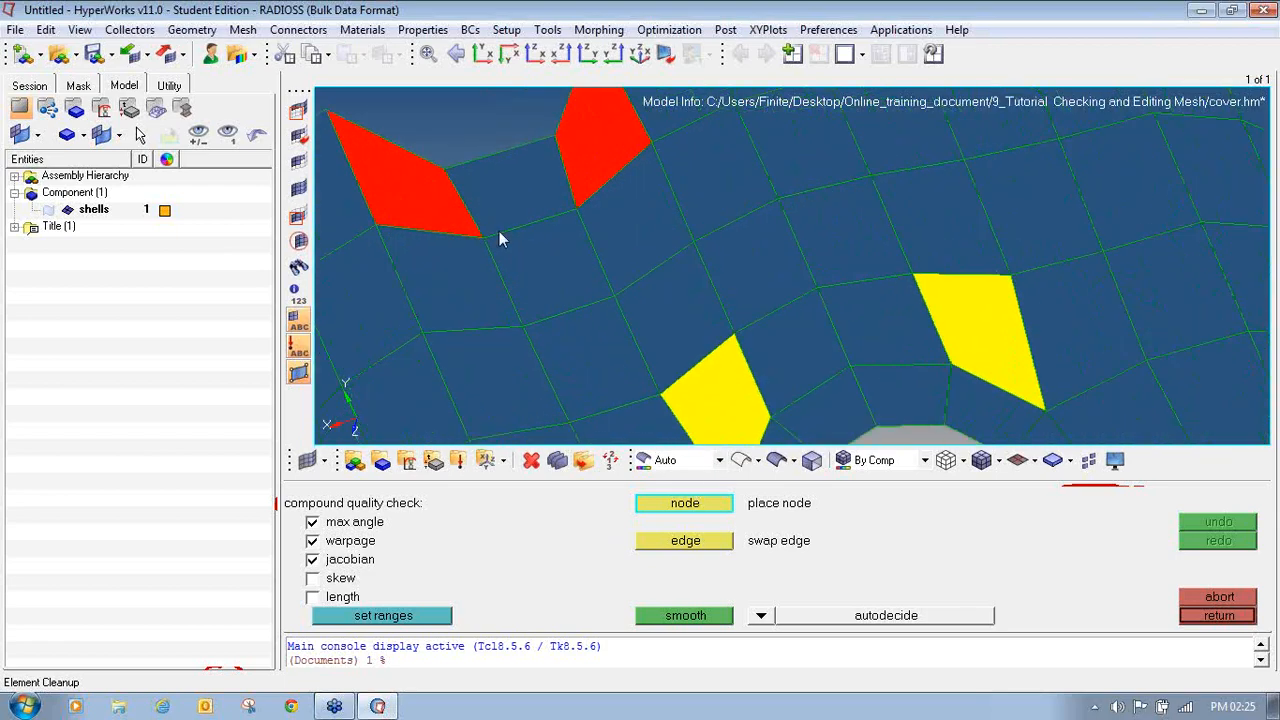
{"action": "left_click_drag", "start_coordinate": [509, 246], "coordinate": [665, 480], "text": "ctrl"}
{"action": "left_click", "coordinate": [688, 504]}
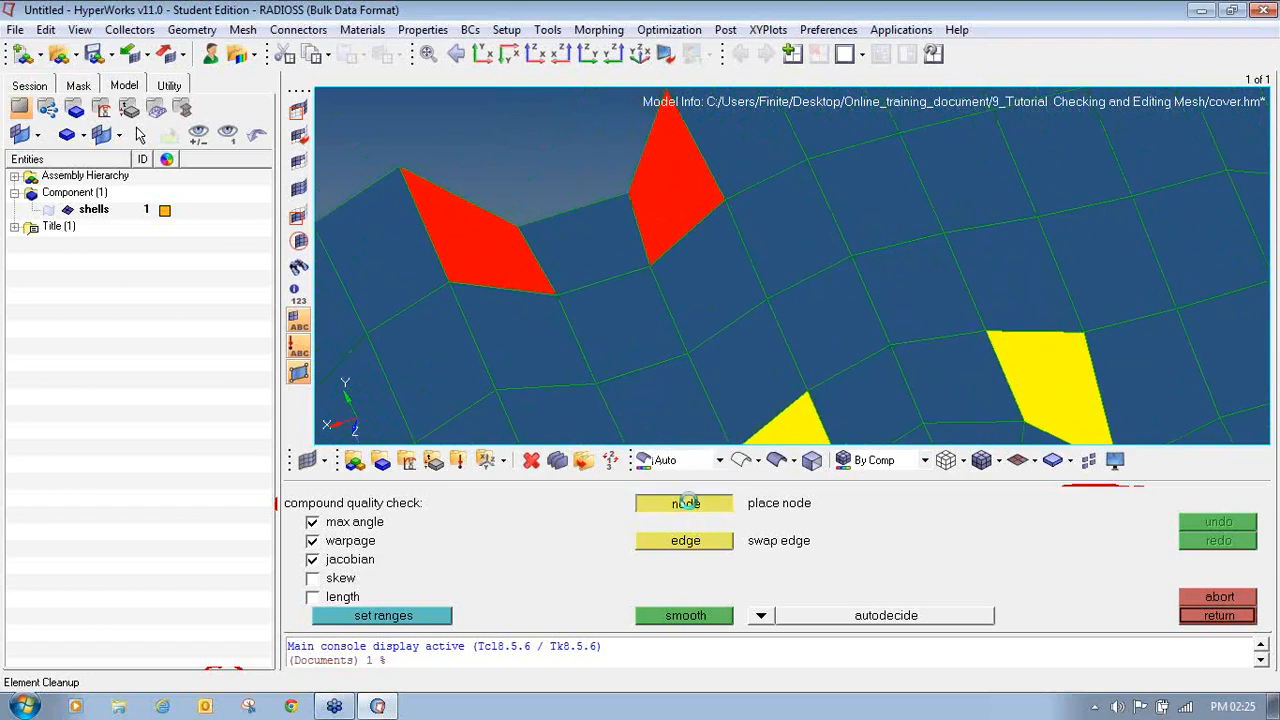
{"action": "mouse_move", "coordinate": [553, 291]}
{"action": "left_mouse_down"}
{"action": "mouse_move", "coordinate": [522, 280]}
{"action": "mouse_move", "coordinate": [539, 278]}
{"action": "left_mouse_up"}
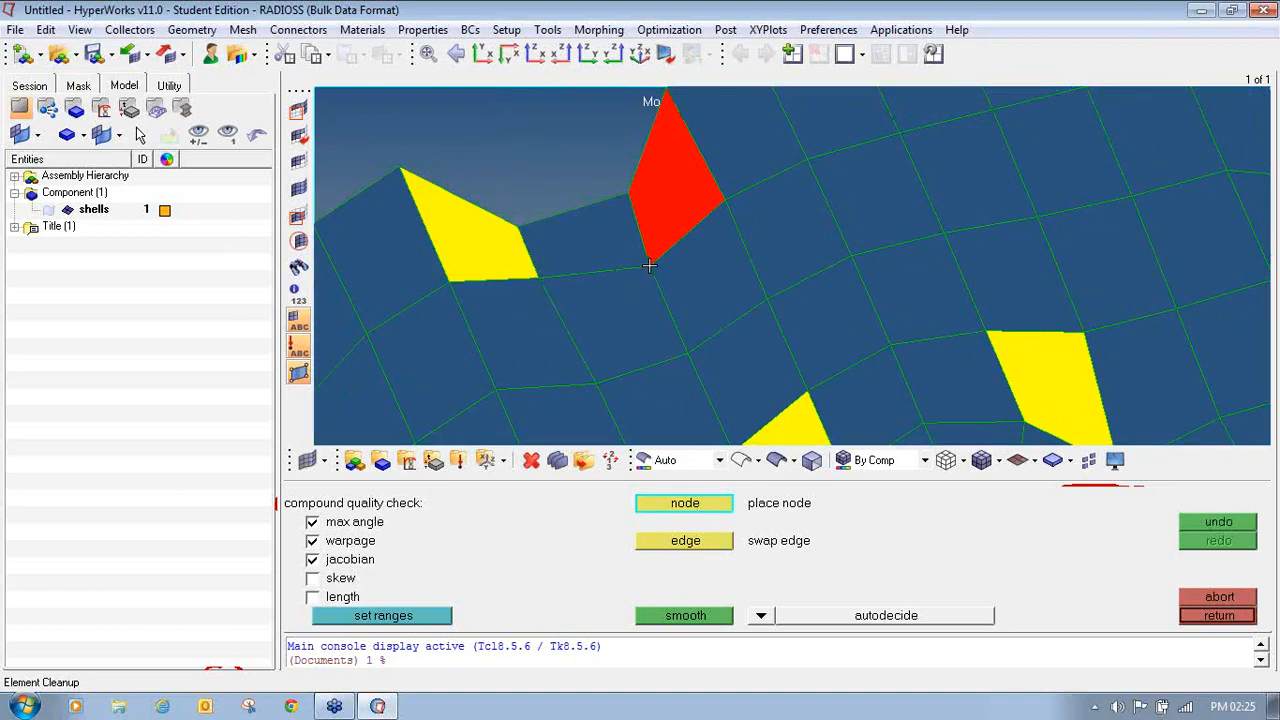
{"action": "left_click_drag", "start_coordinate": [649, 265], "coordinate": [649, 237]}
{"action": "scroll", "coordinate": [560, 257], "scroll_direction": "down", "scroll_amount": 3}
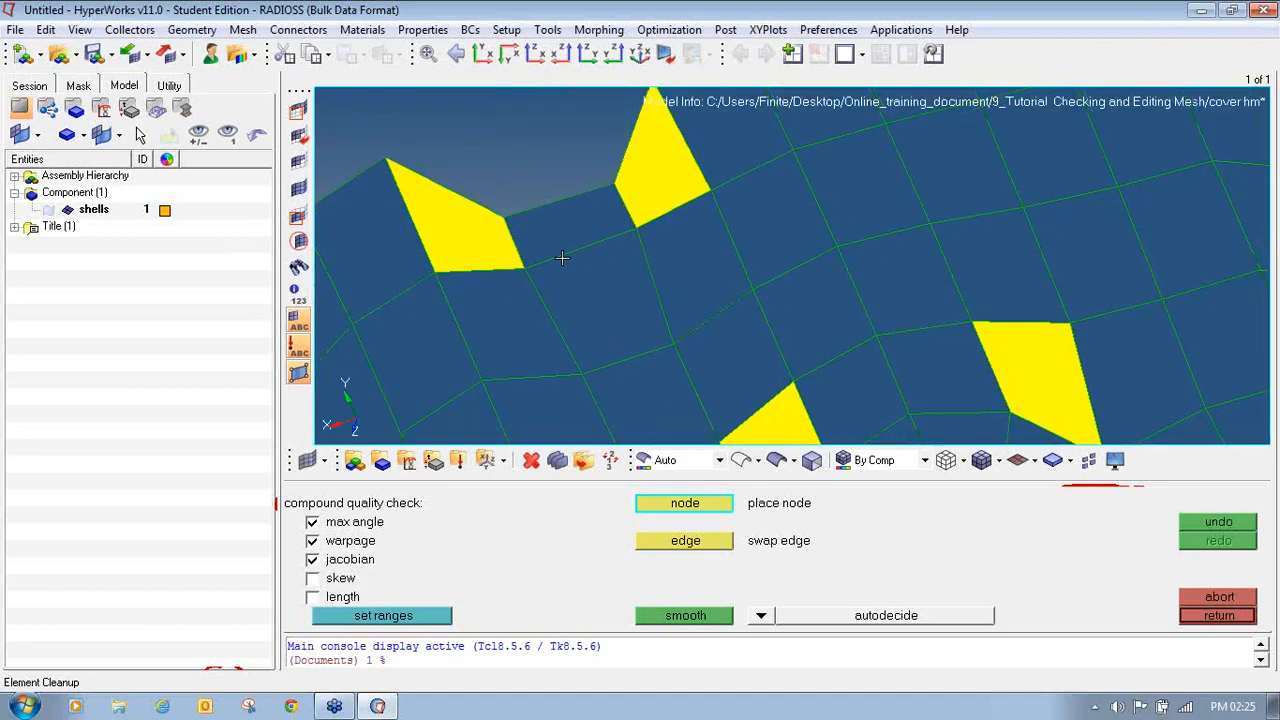
- Reposition the corner node shared by the red-flagged element and the yellow element above it, shifting it slightly towards the red element
{"action": "left_click", "coordinate": [789, 257]}
{"action": "left_click_drag", "start_coordinate": [831, 263], "coordinate": [632, 294], "text": "ctrl"}
{"action": "scroll", "coordinate": [796, 274], "scroll_direction": "up", "scroll_amount": 3, "text": "ctrl"}
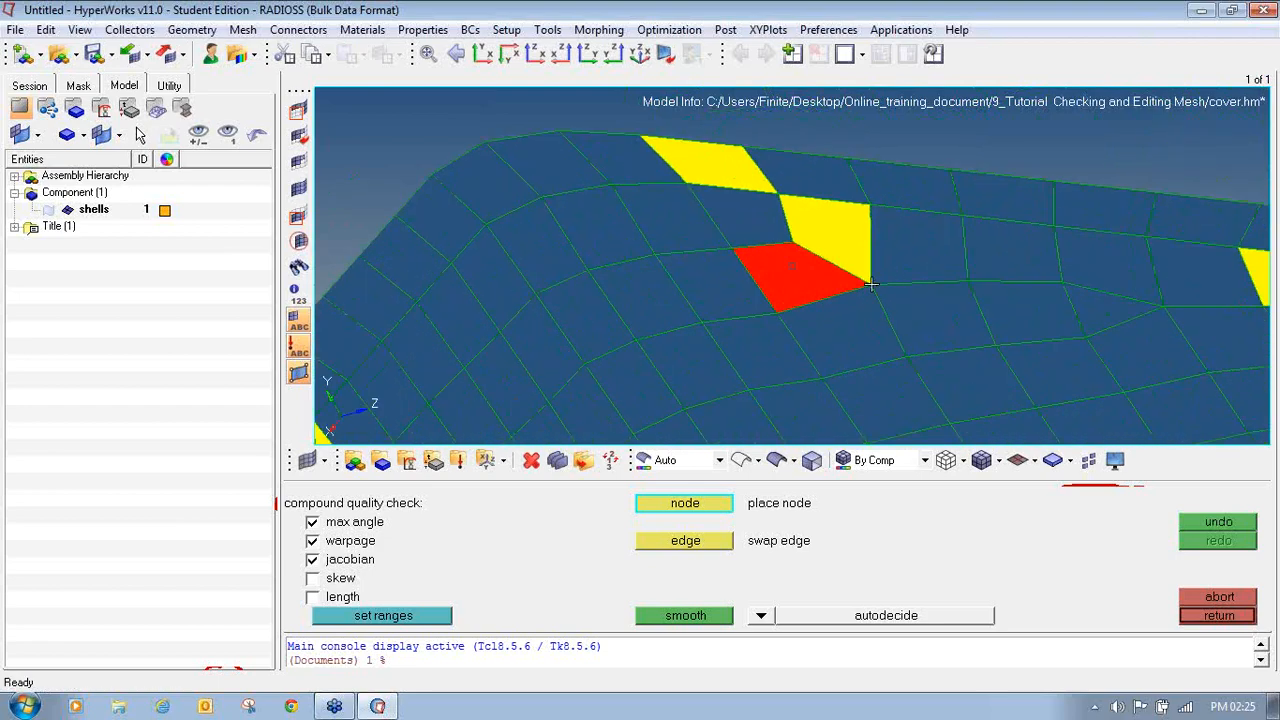
{"action": "mouse_move", "coordinate": [871, 285]}
{"action": "left_mouse_down"}
{"action": "mouse_move", "coordinate": [858, 236]}
{"action": "mouse_move", "coordinate": [849, 283]}
{"action": "mouse_move", "coordinate": [882, 281]}
{"action": "mouse_move", "coordinate": [865, 279]}
{"action": "left_mouse_up"}
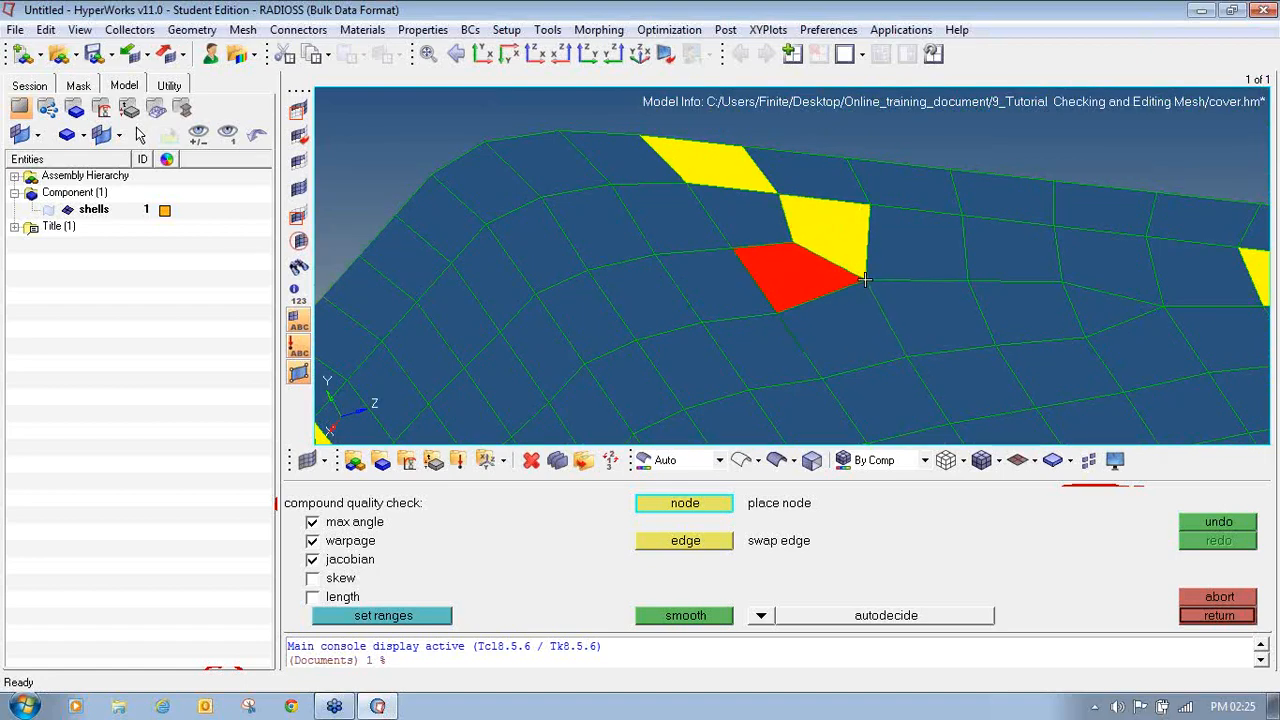
{"action": "left_click_drag", "start_coordinate": [752, 246], "coordinate": [861, 225]}
{"action": "scroll", "coordinate": [734, 255], "scroll_direction": "down", "scroll_amount": 5, "text": "ctrl"}
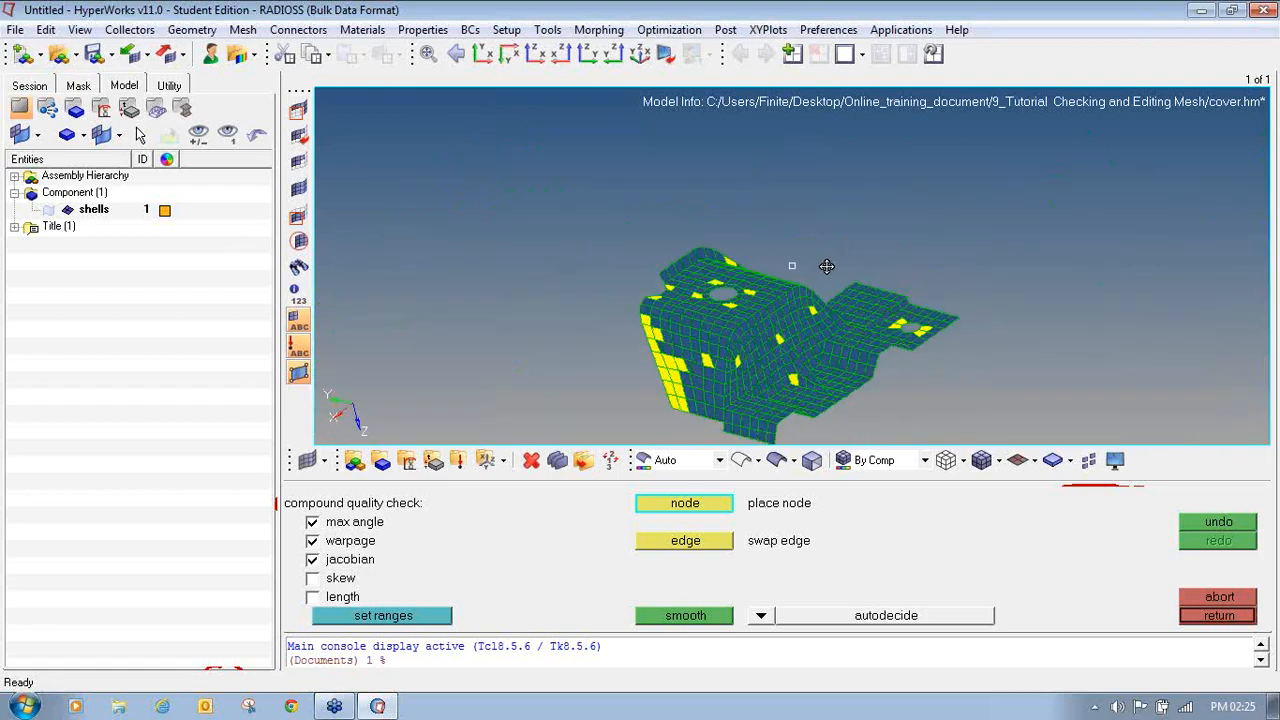
- Restrict the compound quality check to max angle by disabling warpage and jacobian, and exit the Edit Element cleanup
{"action": "left_click", "coordinate": [313, 541]}
{"action": "left_click", "coordinate": [312, 560]}
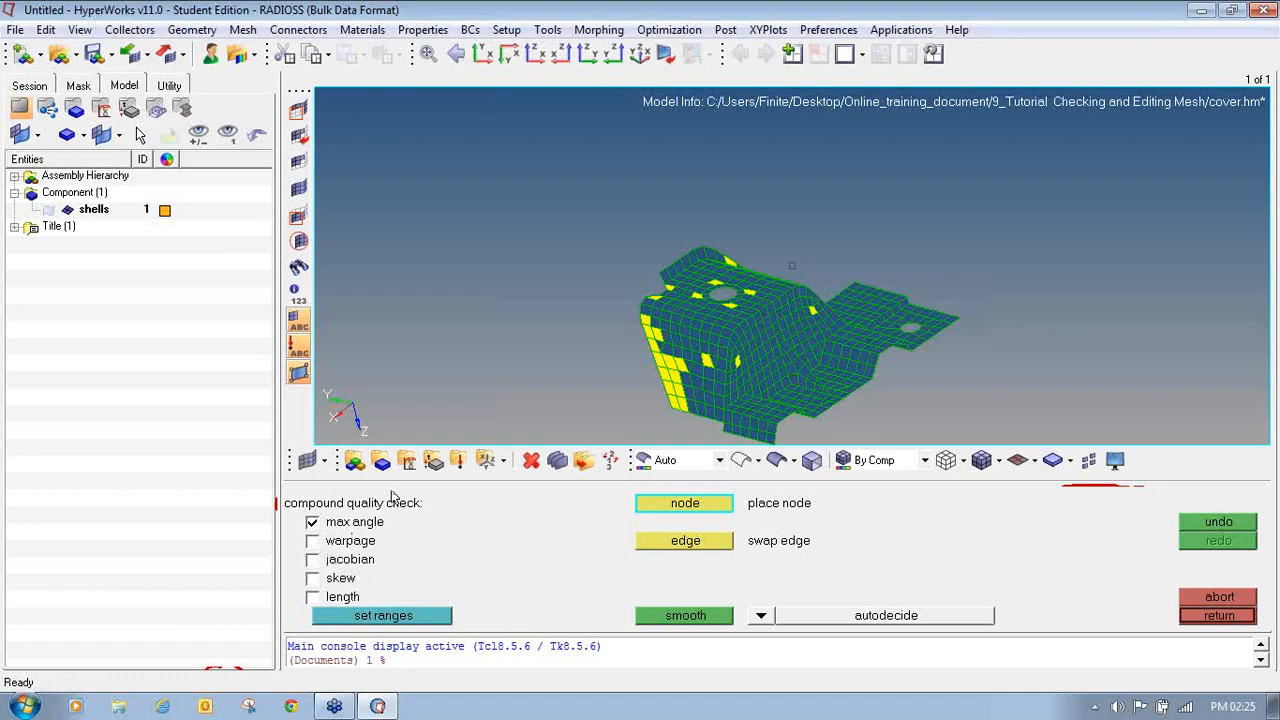
{"action": "left_click_drag", "start_coordinate": [680, 345], "coordinate": [654, 313], "text": "ctrl"}
{"action": "right_click_drag", "start_coordinate": [744, 307], "coordinate": [551, 275], "text": "ctrl"}
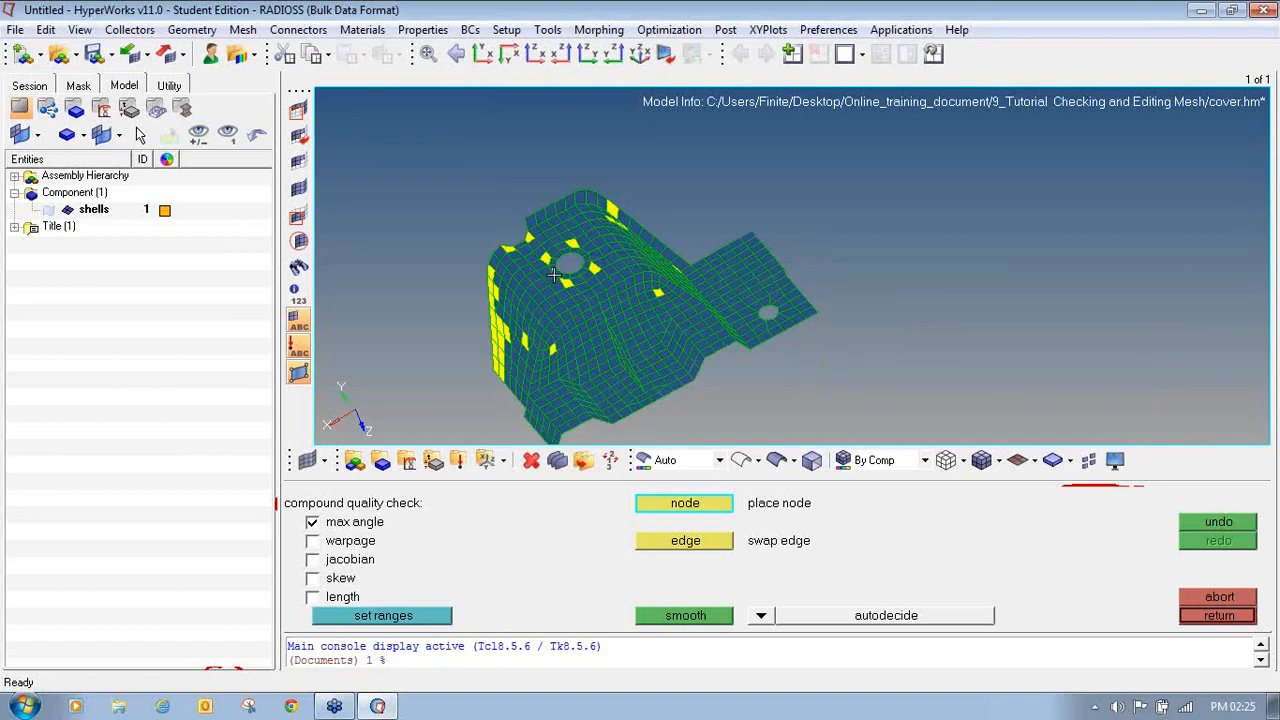
{"action": "left_click", "coordinate": [1211, 617]}
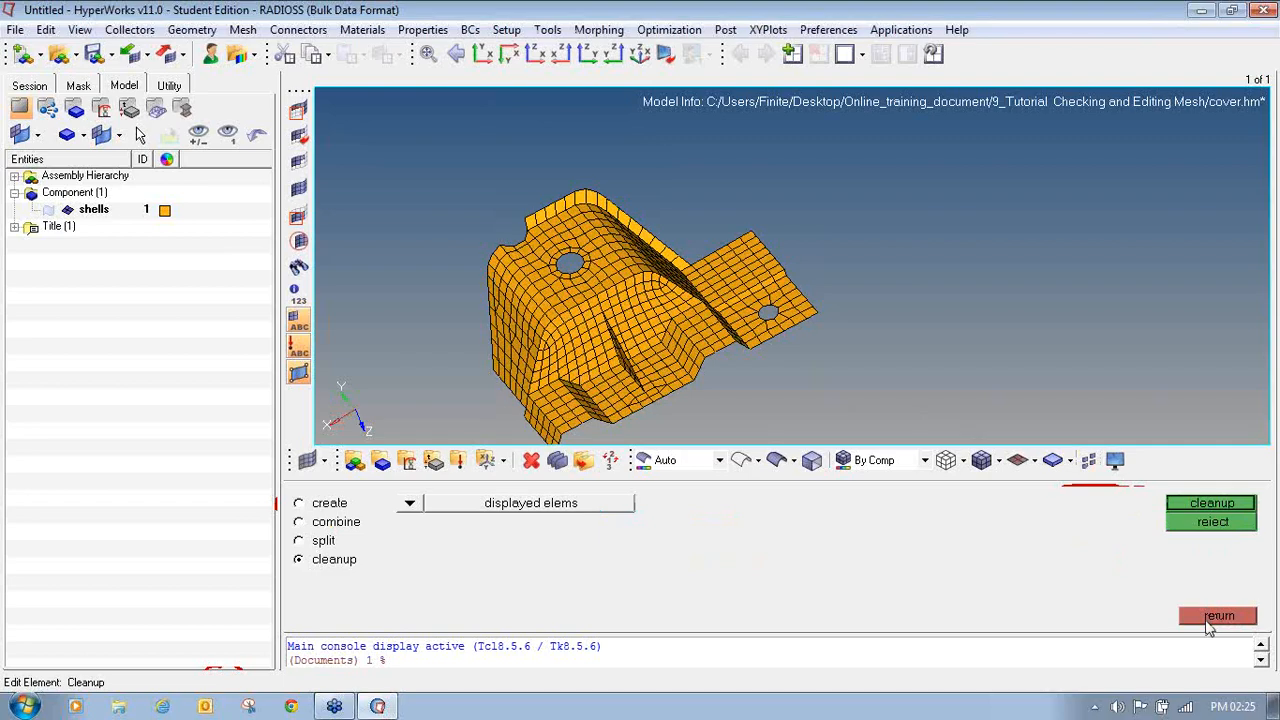
{"action": "left_click", "coordinate": [1212, 617]}
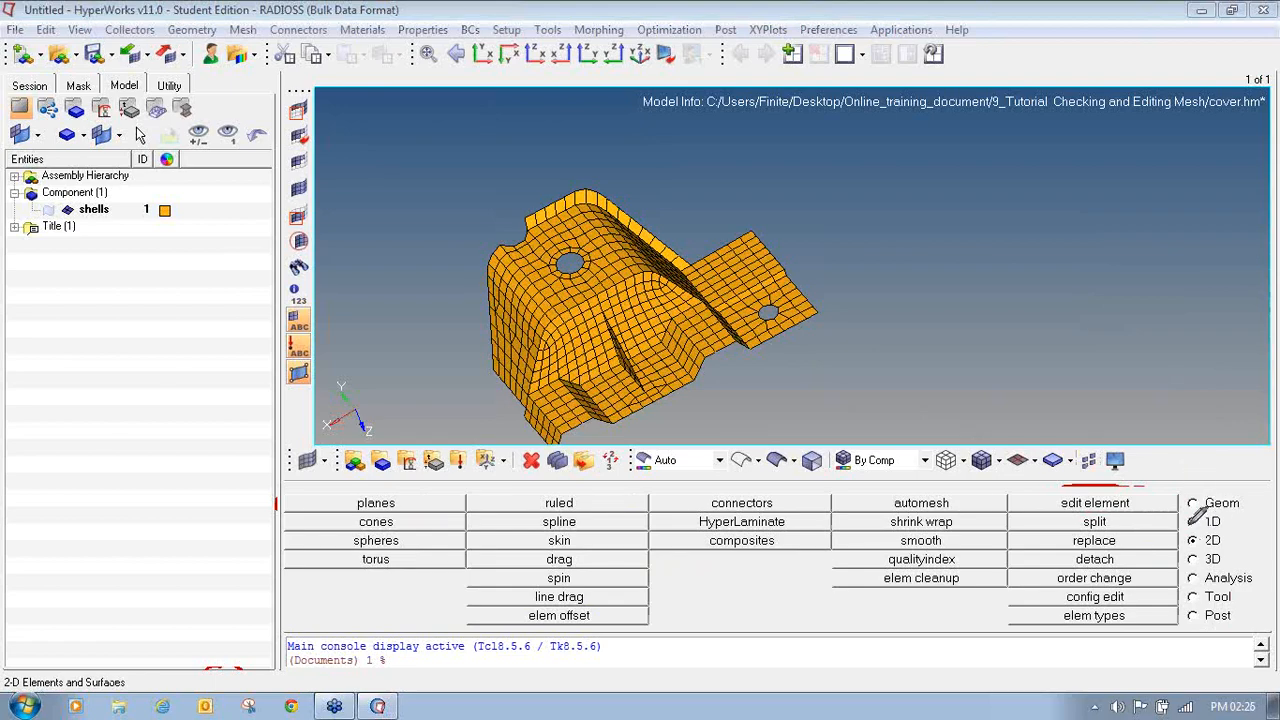
- Open the 2D Quality Index tool and set the display thresholds to the fail level
{"action": "mouse_move", "coordinate": [1190, 522]}
{"action": "left_mouse_down"}
{"action": "mouse_move", "coordinate": [1188, 550]}
{"action": "mouse_move", "coordinate": [1240, 545]}
{"action": "mouse_move", "coordinate": [1232, 520]}
{"action": "mouse_move", "coordinate": [1209, 526]}
{"action": "left_mouse_up"}
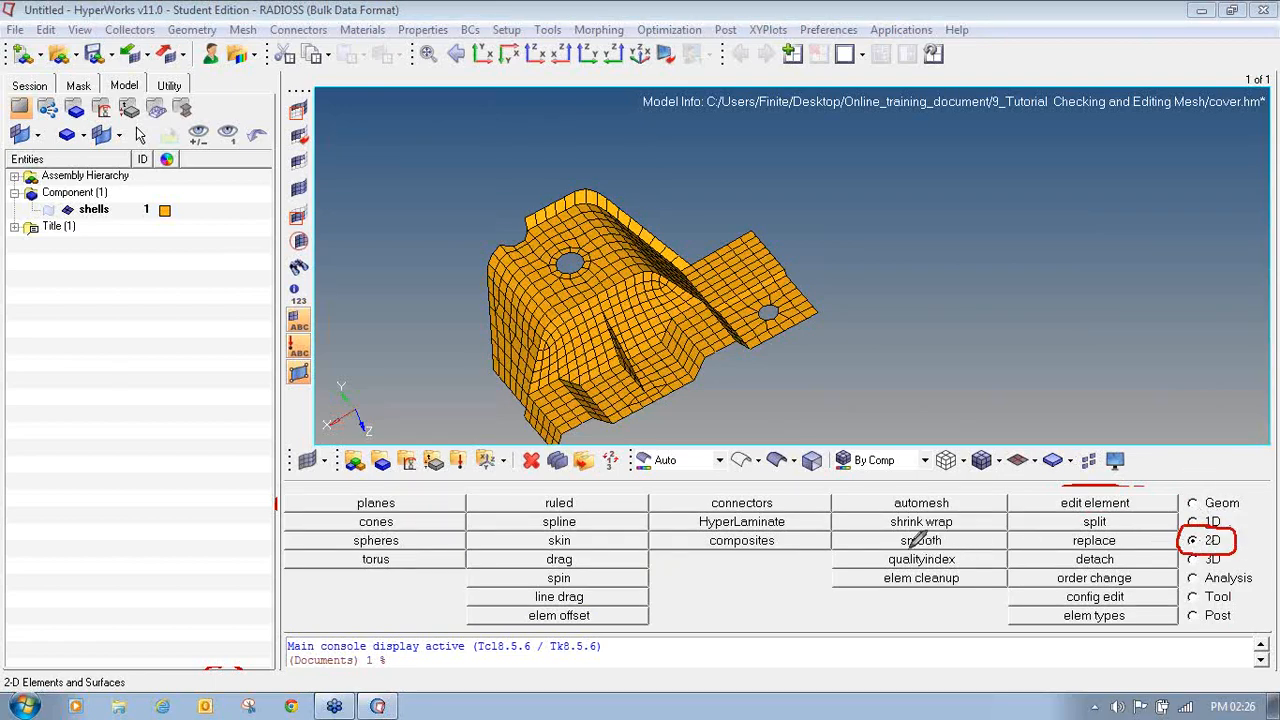
{"action": "mouse_move", "coordinate": [905, 549]}
{"action": "left_mouse_down"}
{"action": "mouse_move", "coordinate": [868, 553]}
{"action": "mouse_move", "coordinate": [866, 567]}
{"action": "mouse_move", "coordinate": [955, 566]}
{"action": "mouse_move", "coordinate": [950, 548]}
{"action": "mouse_move", "coordinate": [908, 550]}
{"action": "left_mouse_up"}
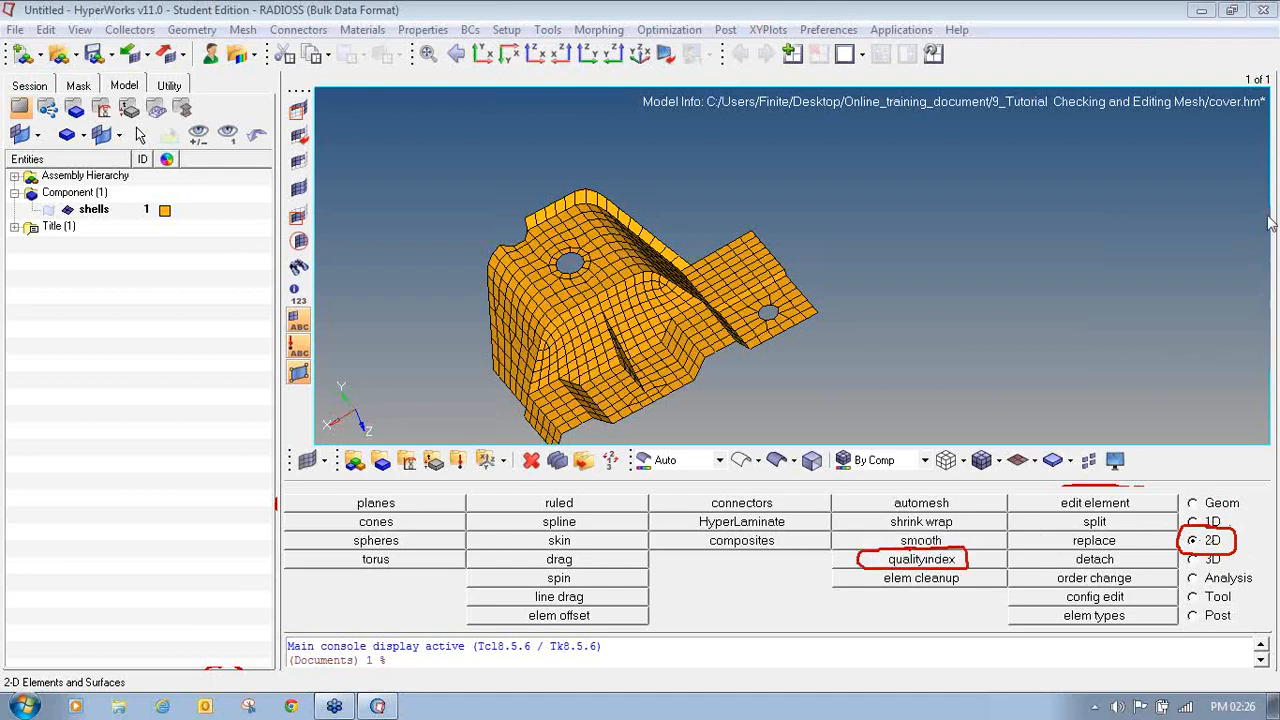
{"action": "left_click", "coordinate": [921, 559]}
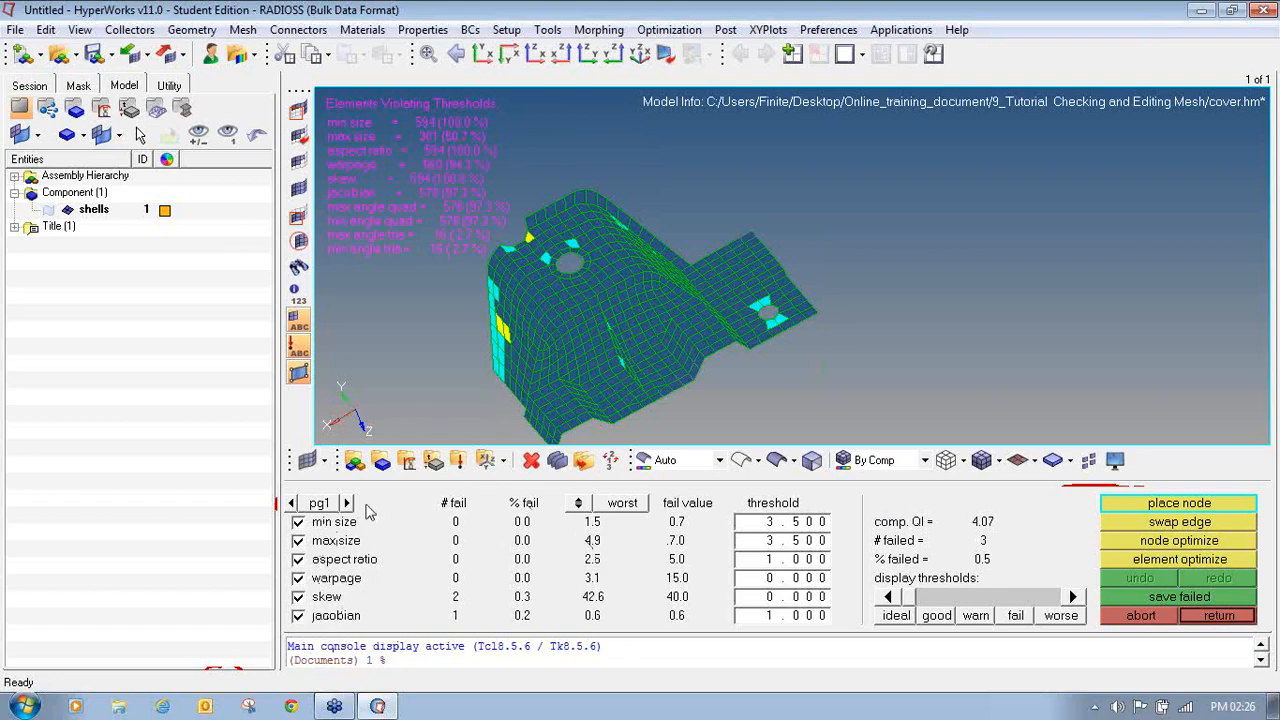
{"action": "left_click", "coordinate": [1015, 616]}
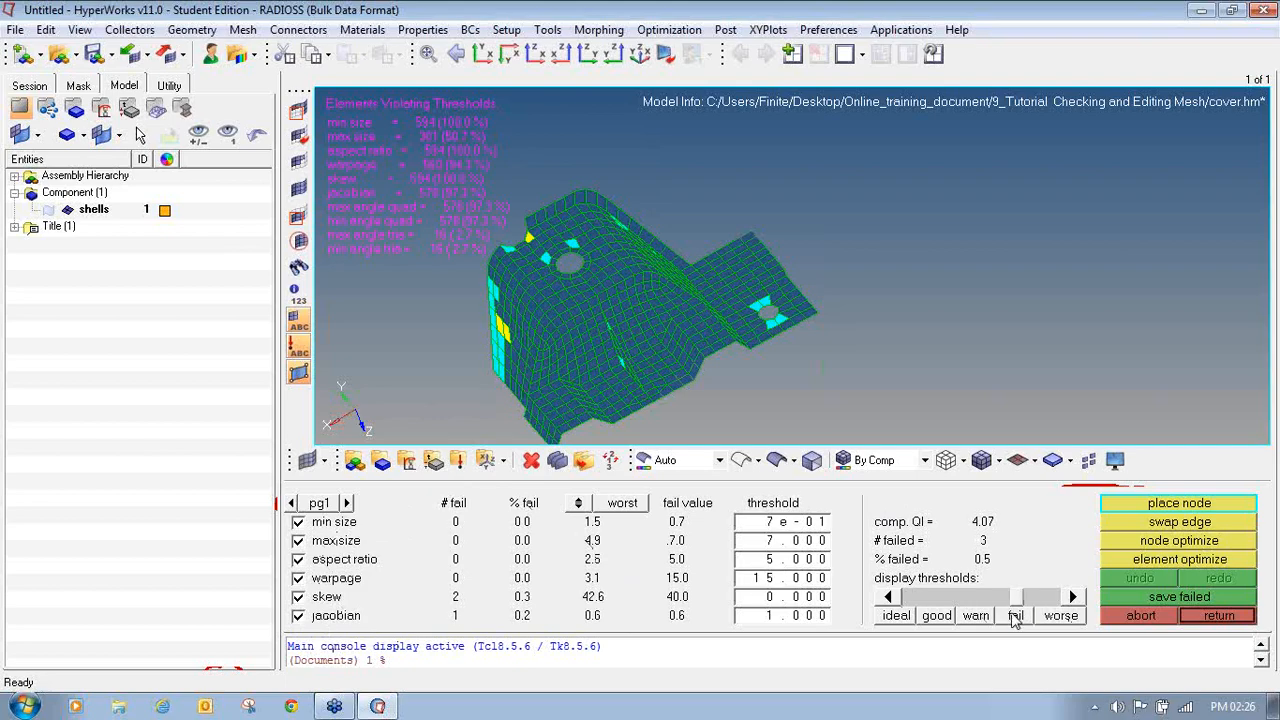
{"action": "left_click_drag", "start_coordinate": [553, 322], "coordinate": [612, 307], "text": "ctrl"}
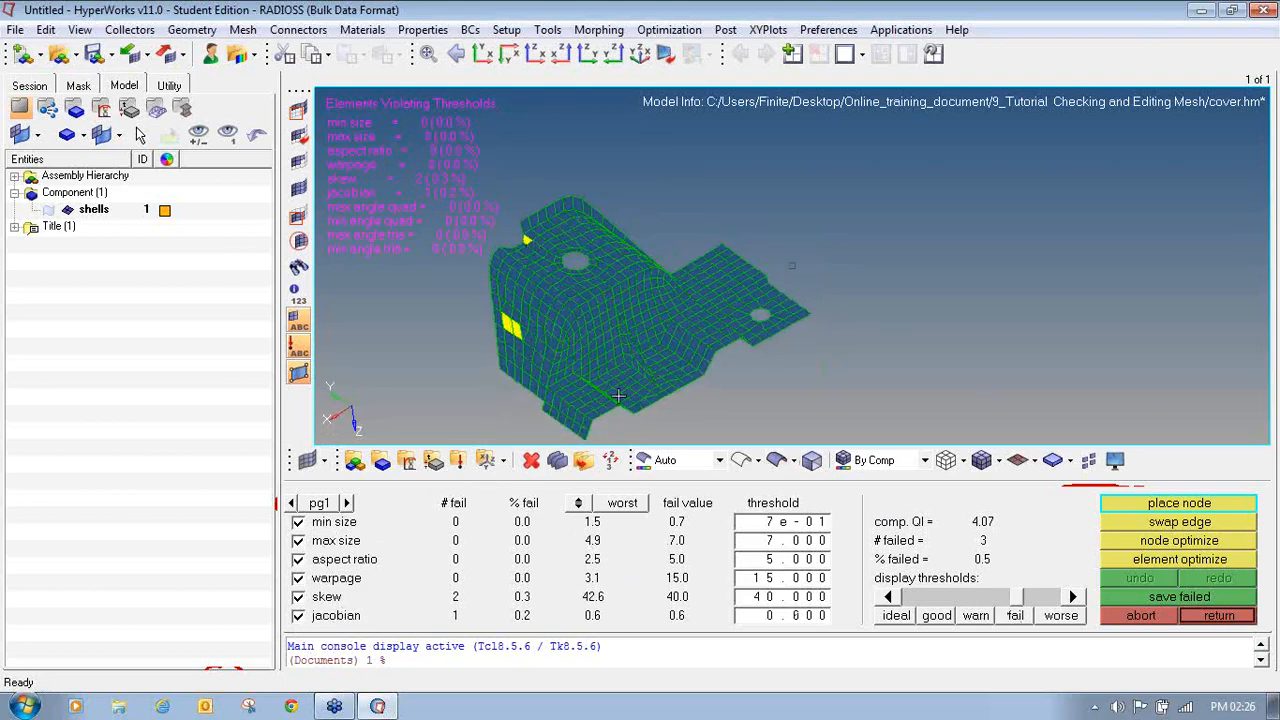
- Apply element optimize to the failed element at the notch and to the failed elements on the side wall
{"action": "left_click", "coordinate": [1133, 564]}
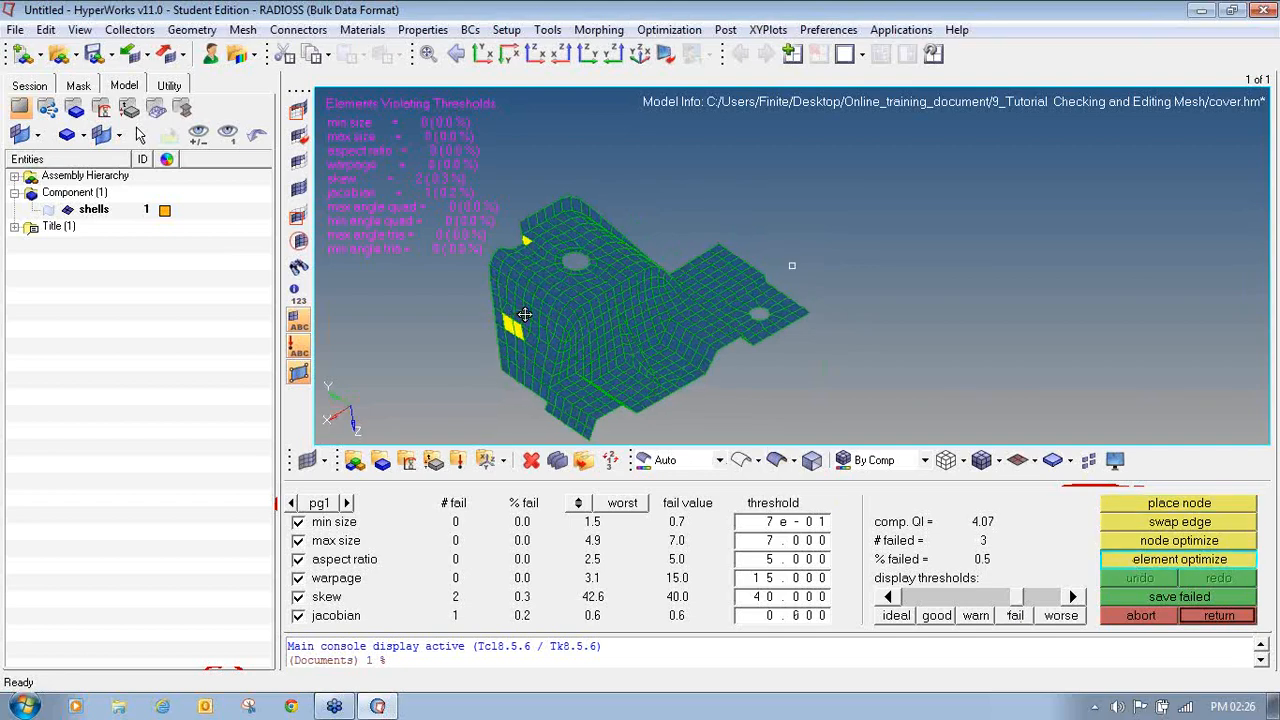
{"action": "scroll", "coordinate": [513, 322], "scroll_direction": "up", "scroll_amount": 8}
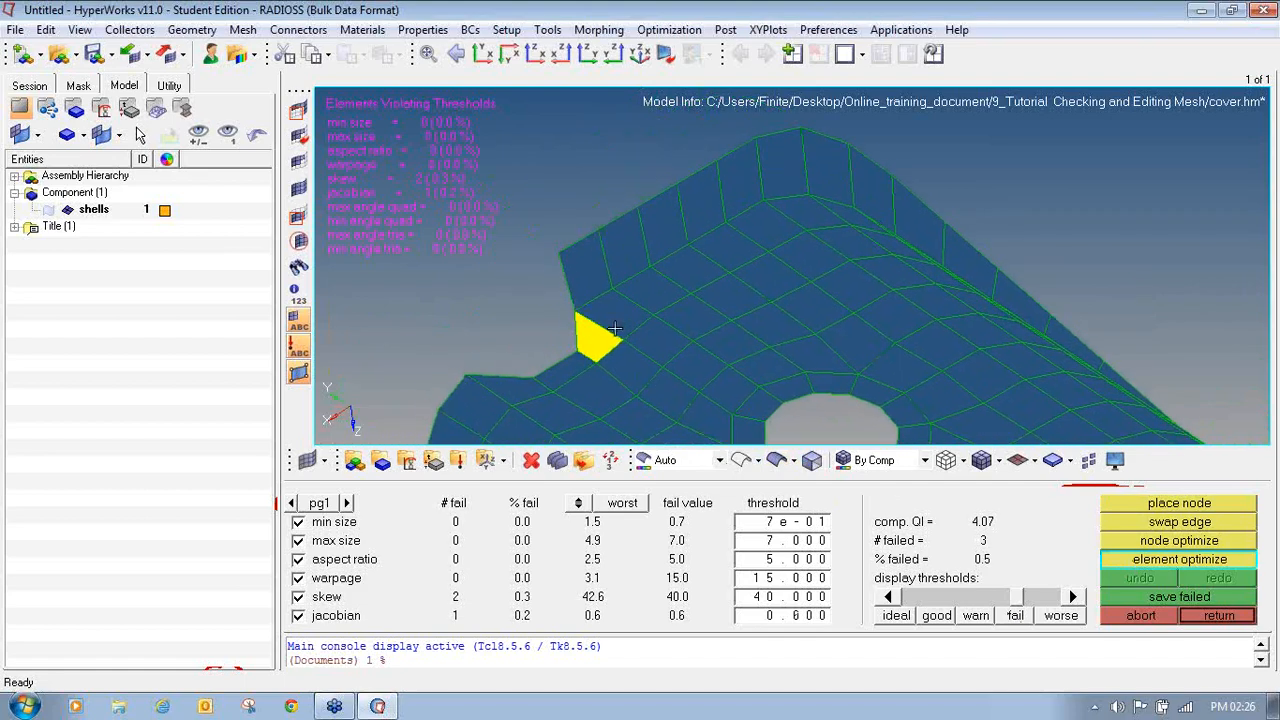
{"action": "left_click", "coordinate": [613, 333]}
{"action": "scroll", "coordinate": [590, 340], "scroll_direction": "down", "scroll_amount": 5}
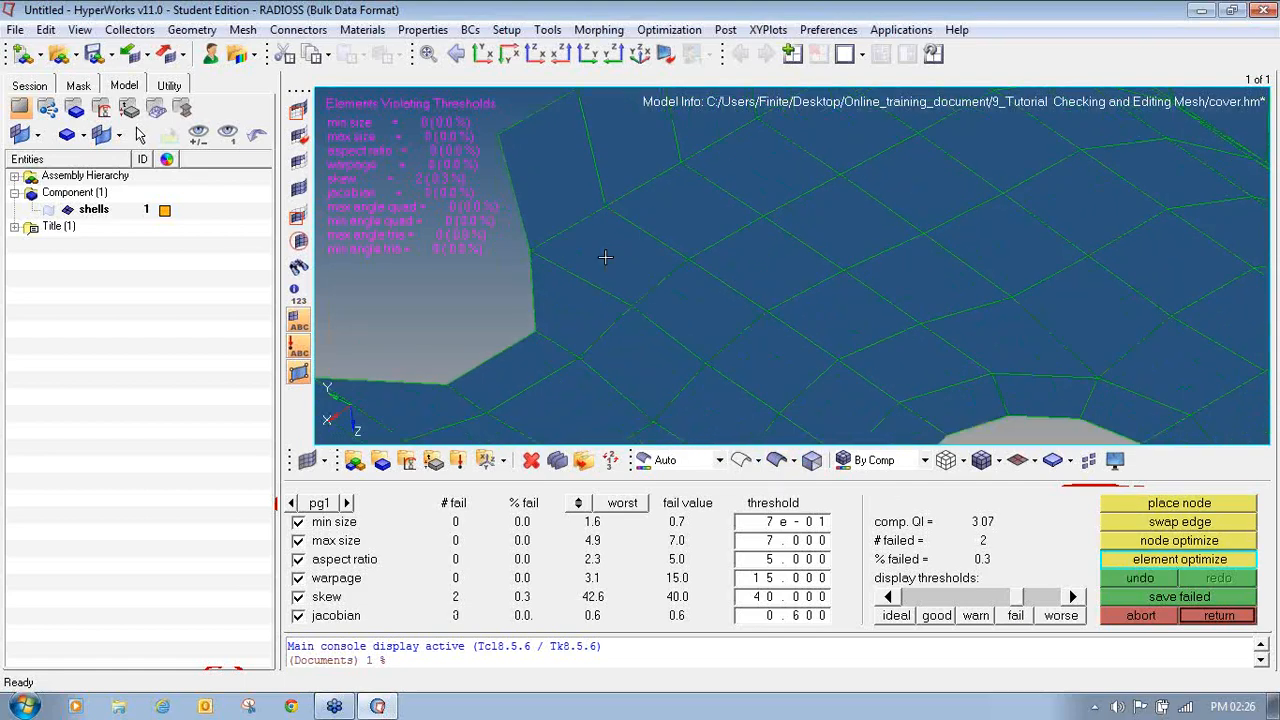
{"action": "scroll", "coordinate": [568, 350], "scroll_direction": "up", "scroll_amount": 5}
{"action": "left_click", "coordinate": [551, 334]}
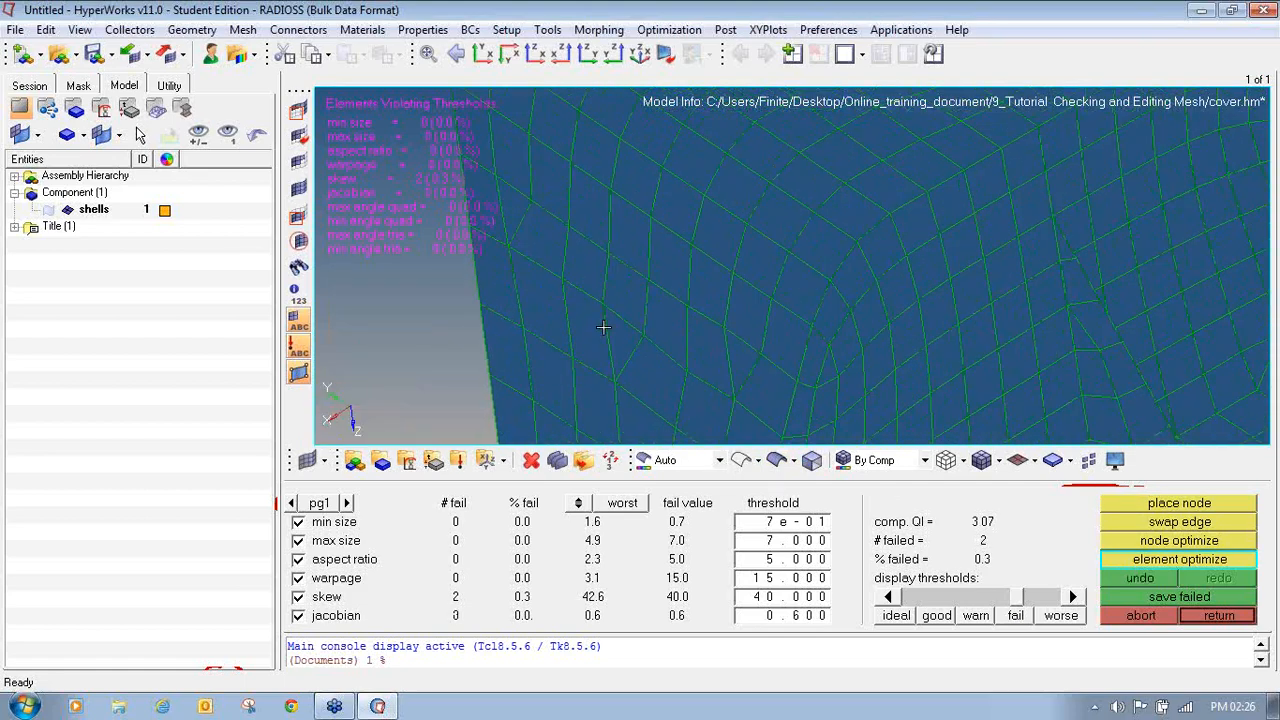
{"action": "scroll", "coordinate": [560, 324], "scroll_direction": "down", "scroll_amount": 5}
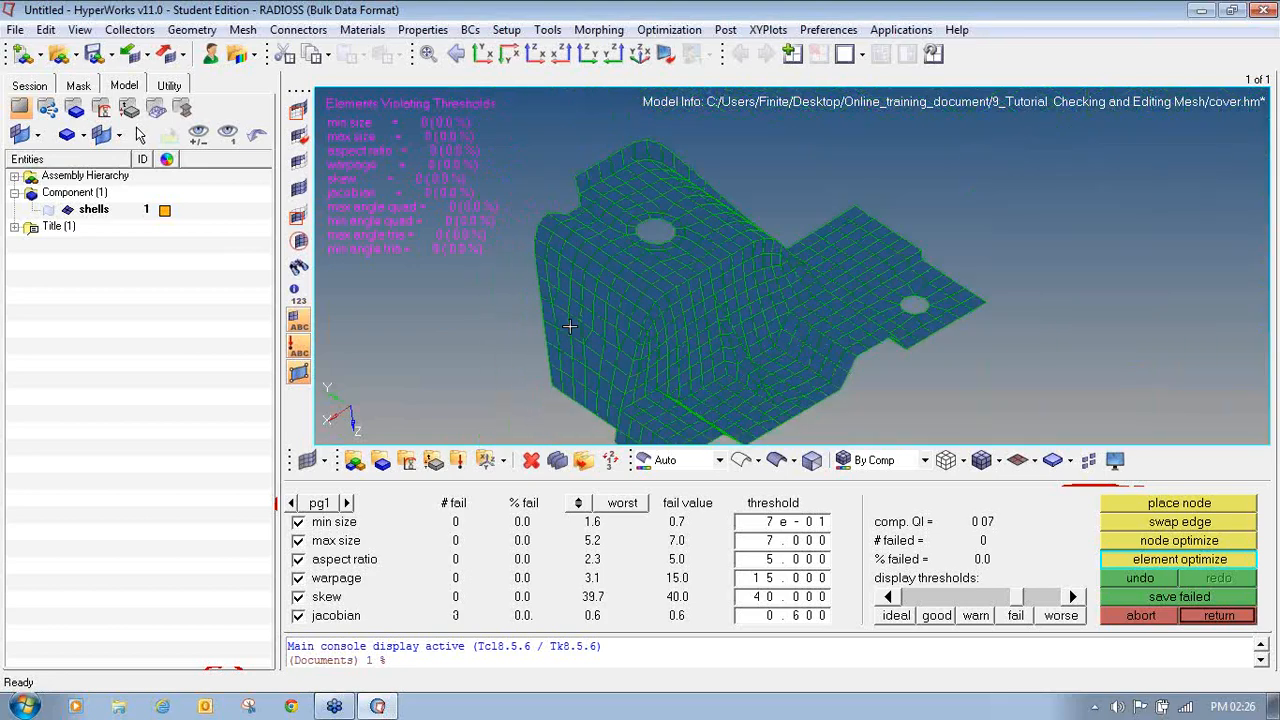
{"action": "mouse_move", "coordinate": [667, 331]}
{"action": "left_mouse_down", "text": "ctrl"}
{"action": "mouse_move", "coordinate": [586, 340]}
{"action": "mouse_move", "coordinate": [527, 325]}
{"action": "left_mouse_up", "text": "ctrl"}
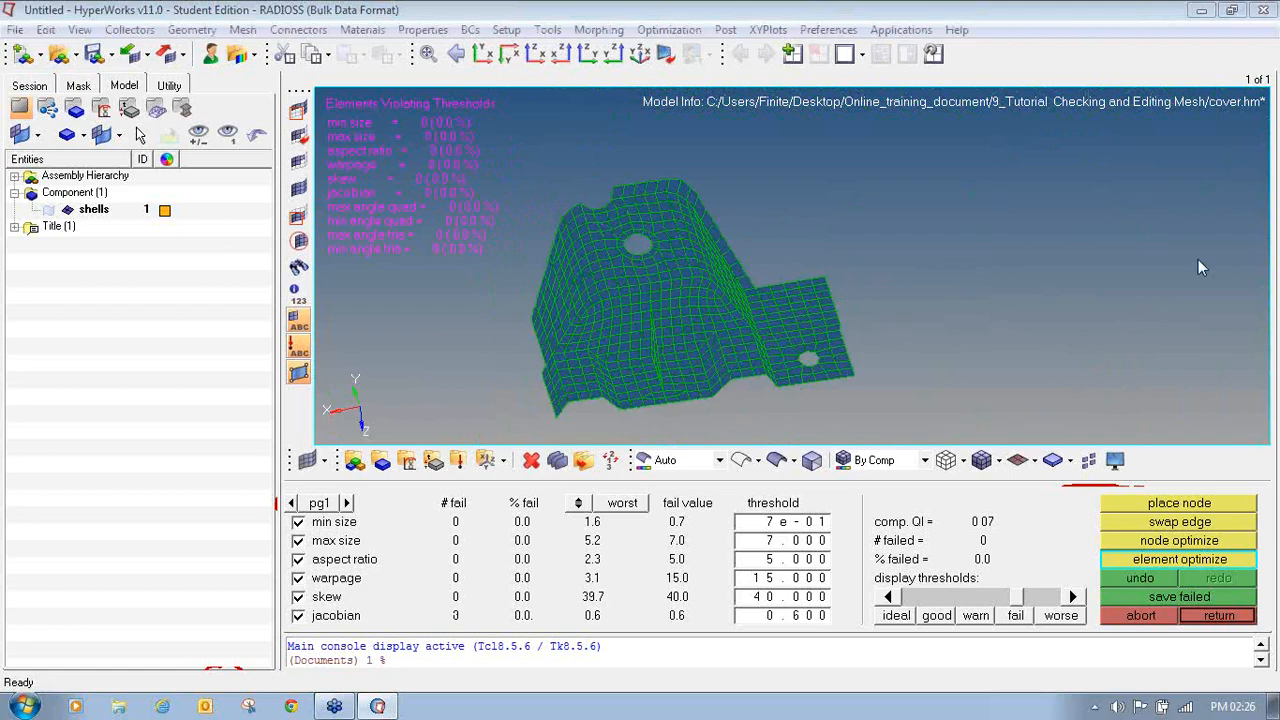
- Examine the failed-element figures and the mesh around the small round hole in the flange, and exit the Quality Index tool
{"action": "left_click_drag", "start_coordinate": [868, 551], "coordinate": [1000, 543]}
{"action": "left_click_drag", "start_coordinate": [868, 567], "coordinate": [1008, 558]}
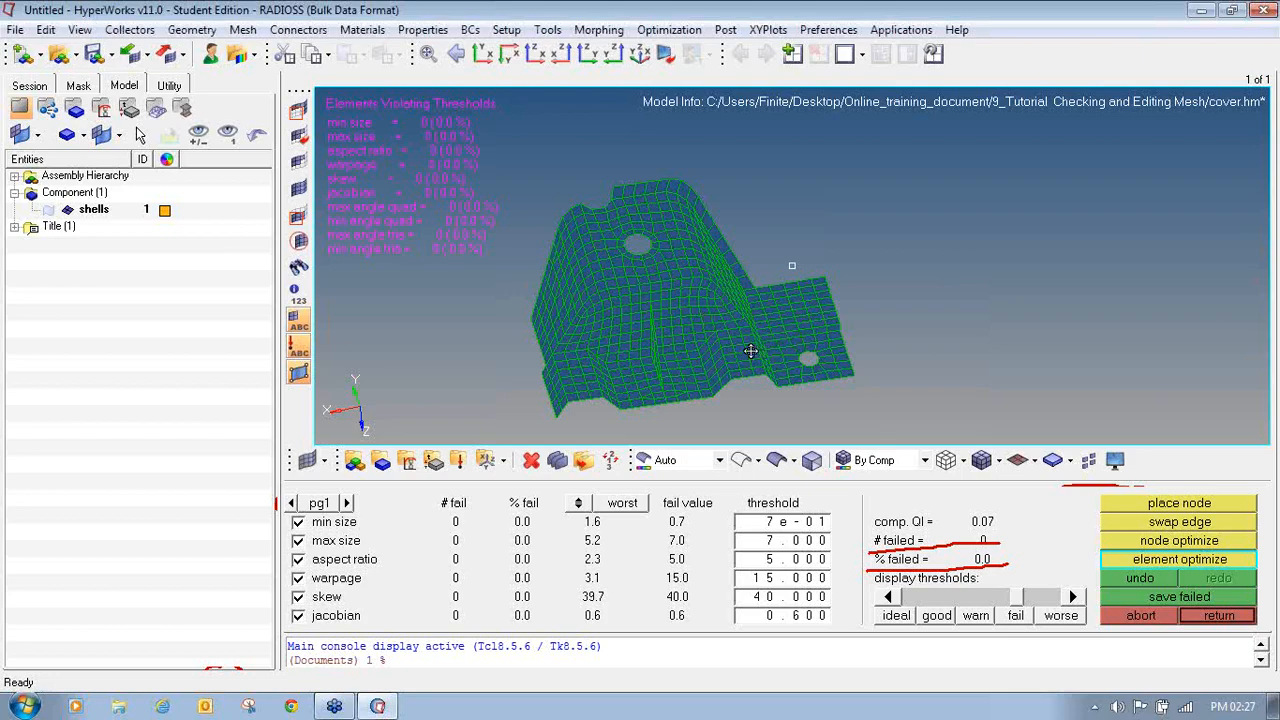
{"action": "left_click_drag", "start_coordinate": [748, 346], "coordinate": [743, 366], "text": "ctrl"}
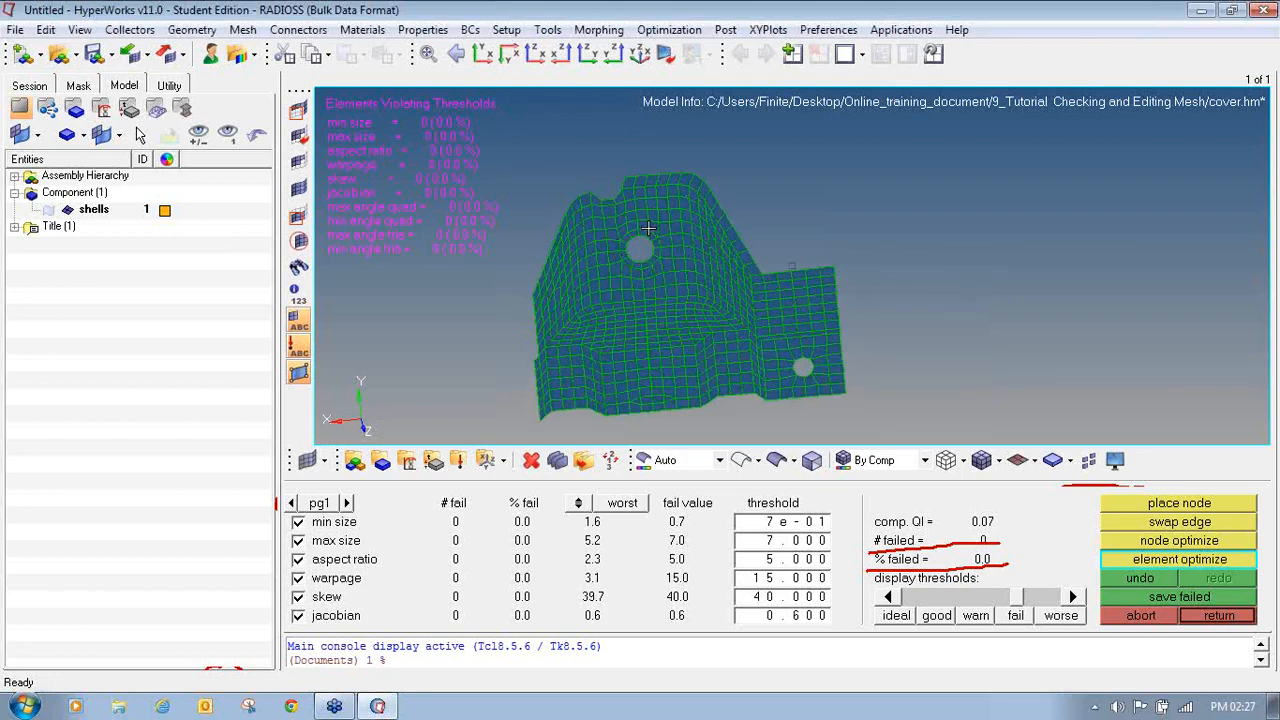
{"action": "left_click_drag", "start_coordinate": [689, 301], "coordinate": [705, 308], "text": "ctrl"}
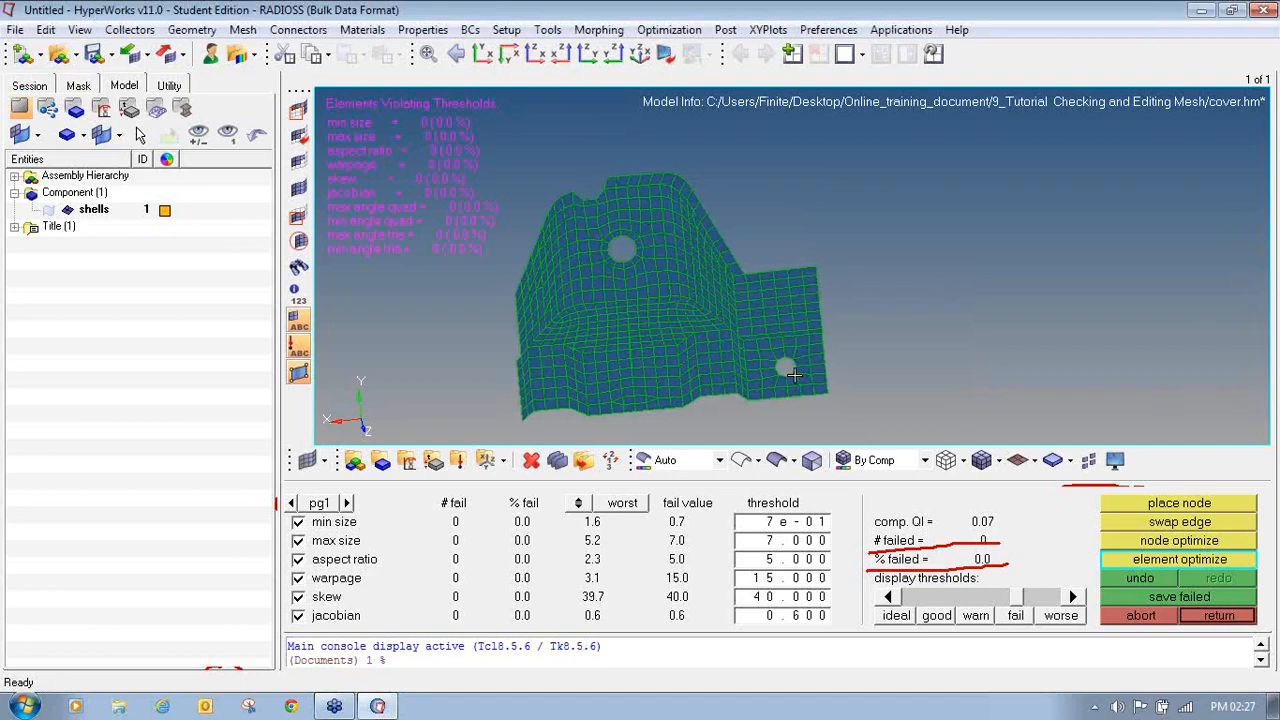
{"action": "scroll", "coordinate": [722, 315], "scroll_direction": "up", "scroll_amount": 4}
{"action": "scroll", "coordinate": [722, 315], "scroll_direction": "down", "scroll_amount": 2}
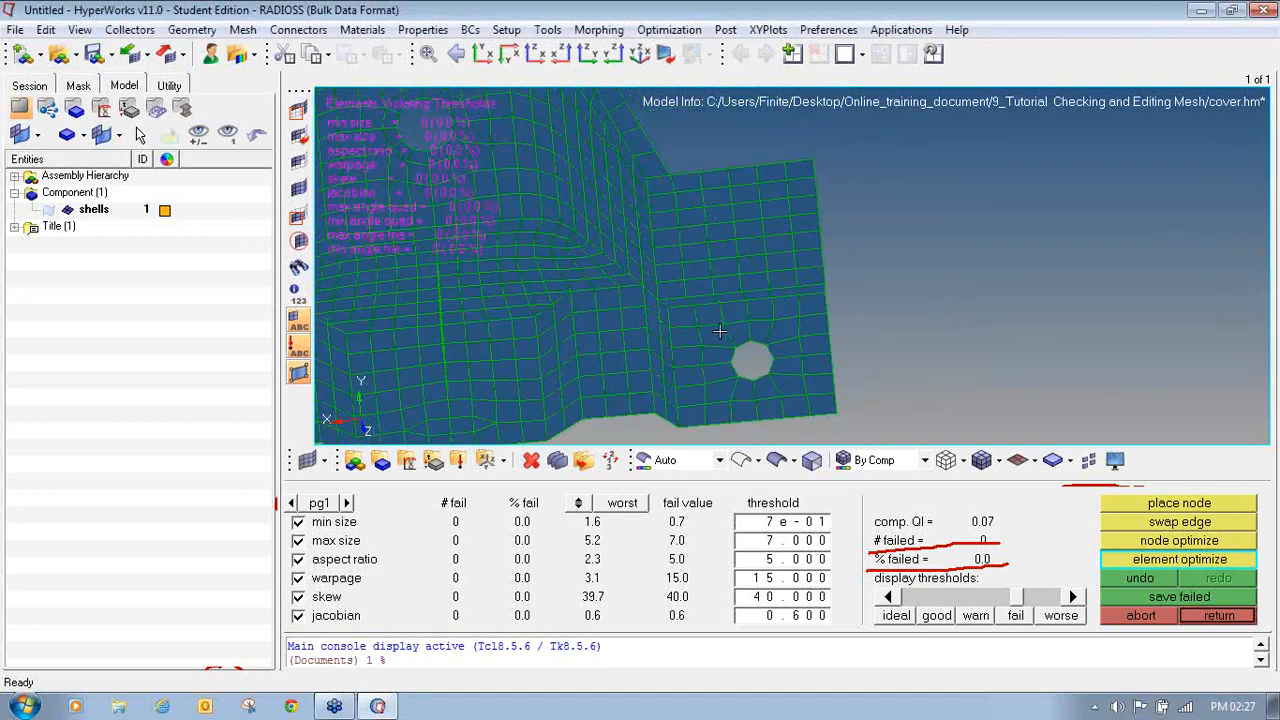
{"action": "right_click_drag", "start_coordinate": [720, 331], "coordinate": [771, 352], "text": "ctrl"}
{"action": "scroll", "coordinate": [771, 352], "scroll_direction": "down", "scroll_amount": 1}
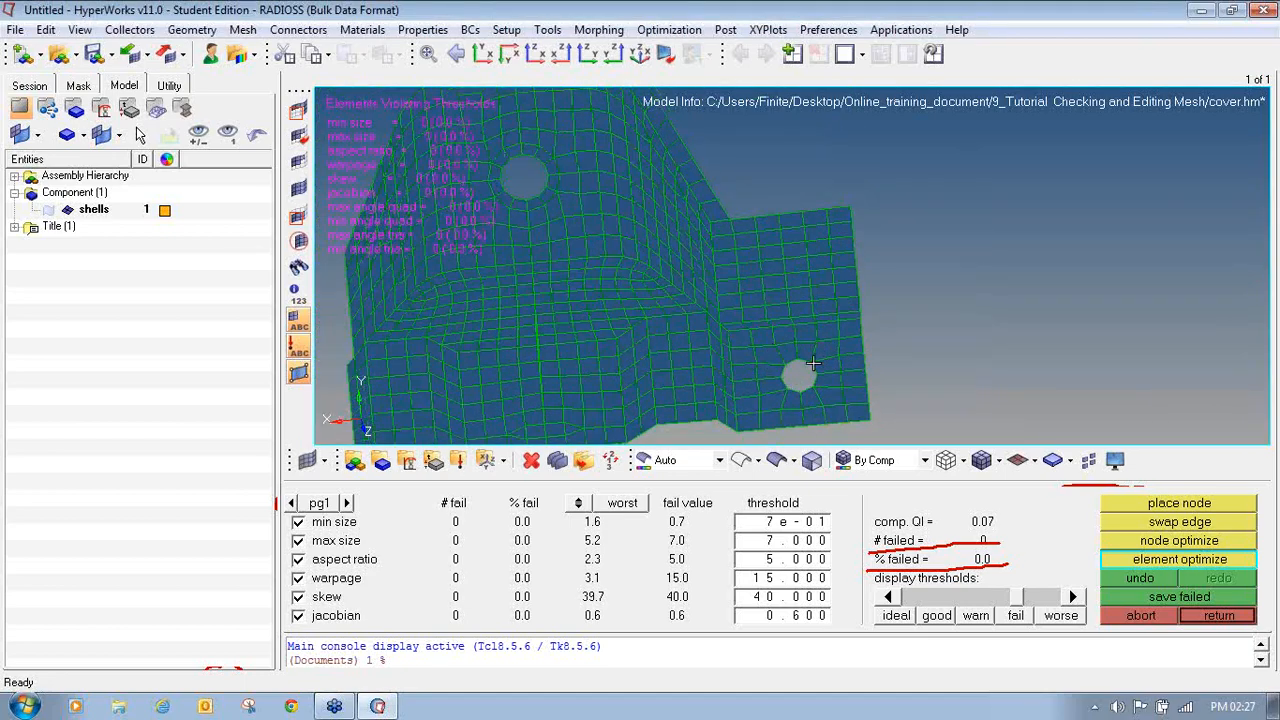
{"action": "scroll", "coordinate": [813, 363], "scroll_direction": "up", "scroll_amount": 1}
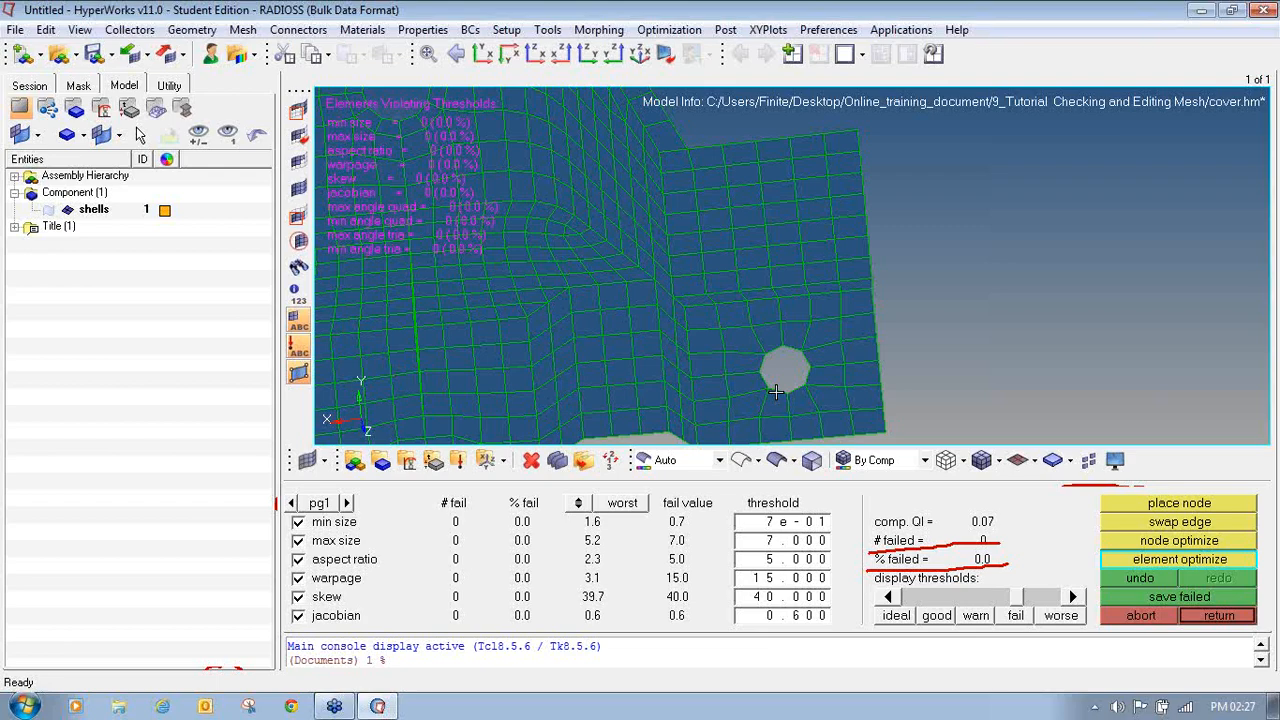
{"action": "left_click", "coordinate": [1218, 615]}
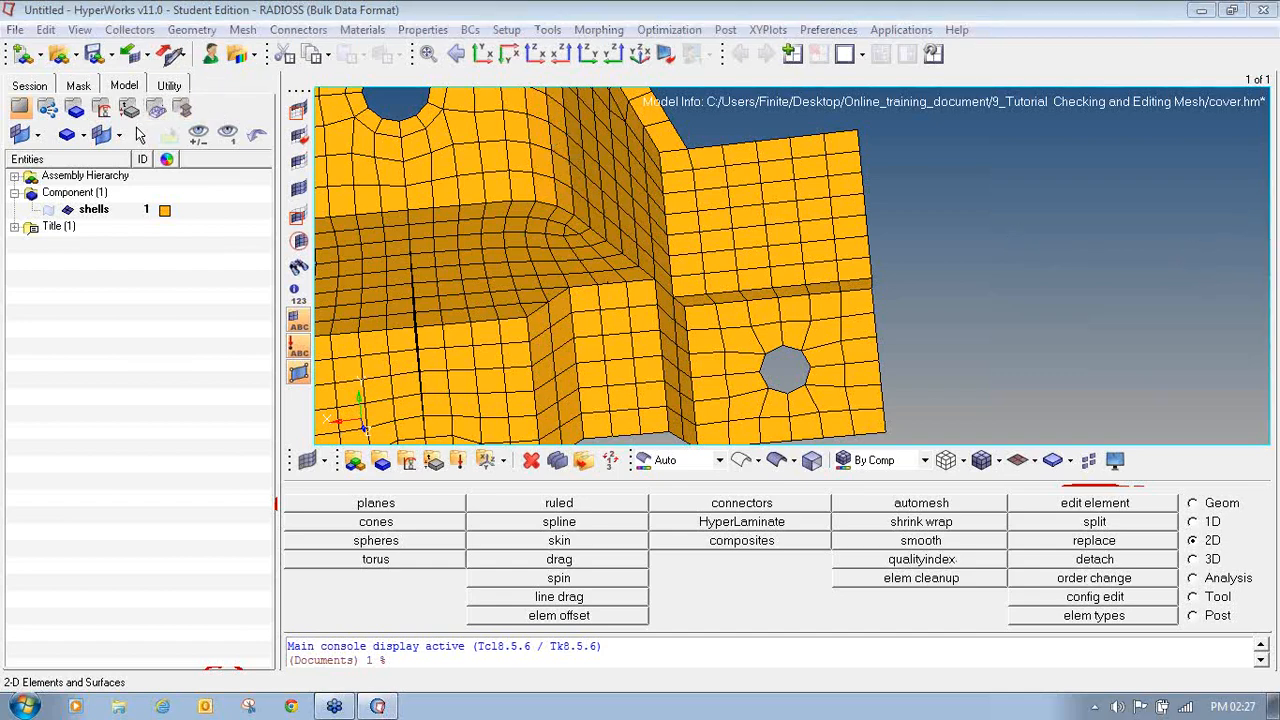
- Start the Add Washer mesh tool from the Geom/Mesh utilities
{"action": "mouse_move", "coordinate": [150, 75]}
{"action": "left_mouse_down"}
{"action": "mouse_move", "coordinate": [150, 97]}
{"action": "mouse_move", "coordinate": [200, 88]}
{"action": "mouse_move", "coordinate": [160, 68]}
{"action": "left_mouse_up"}
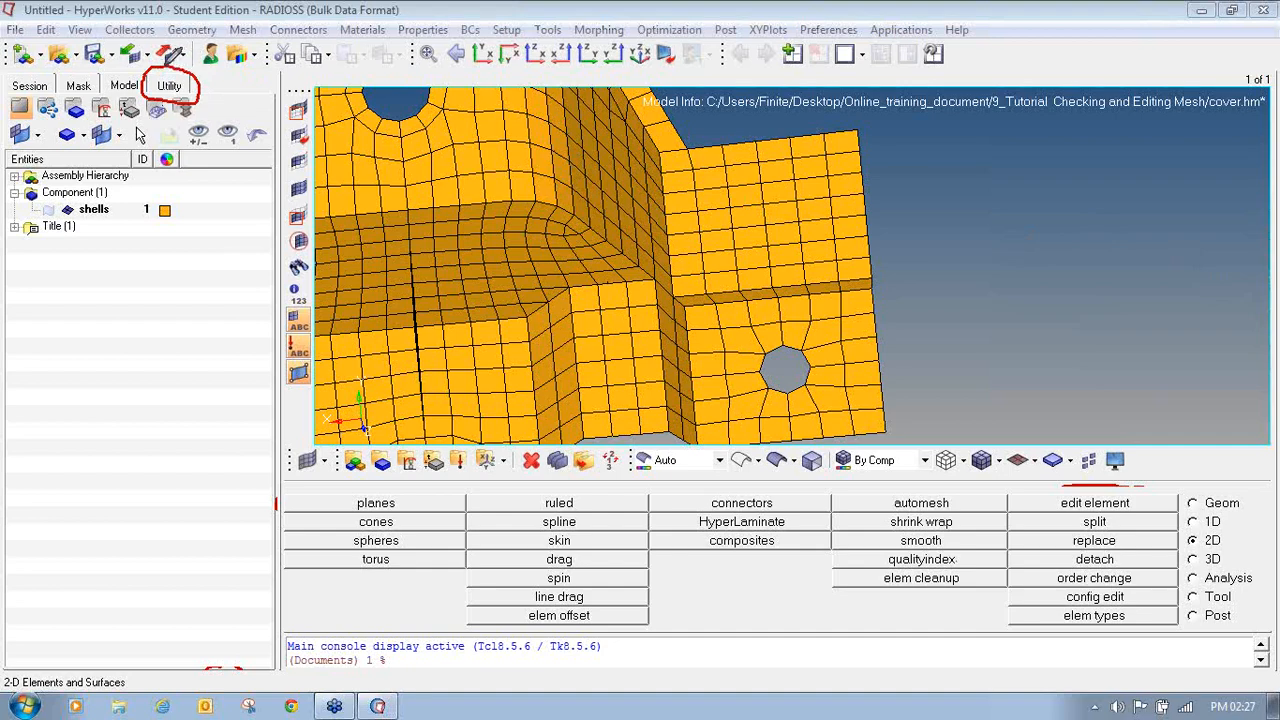
{"action": "left_click", "coordinate": [170, 85]}
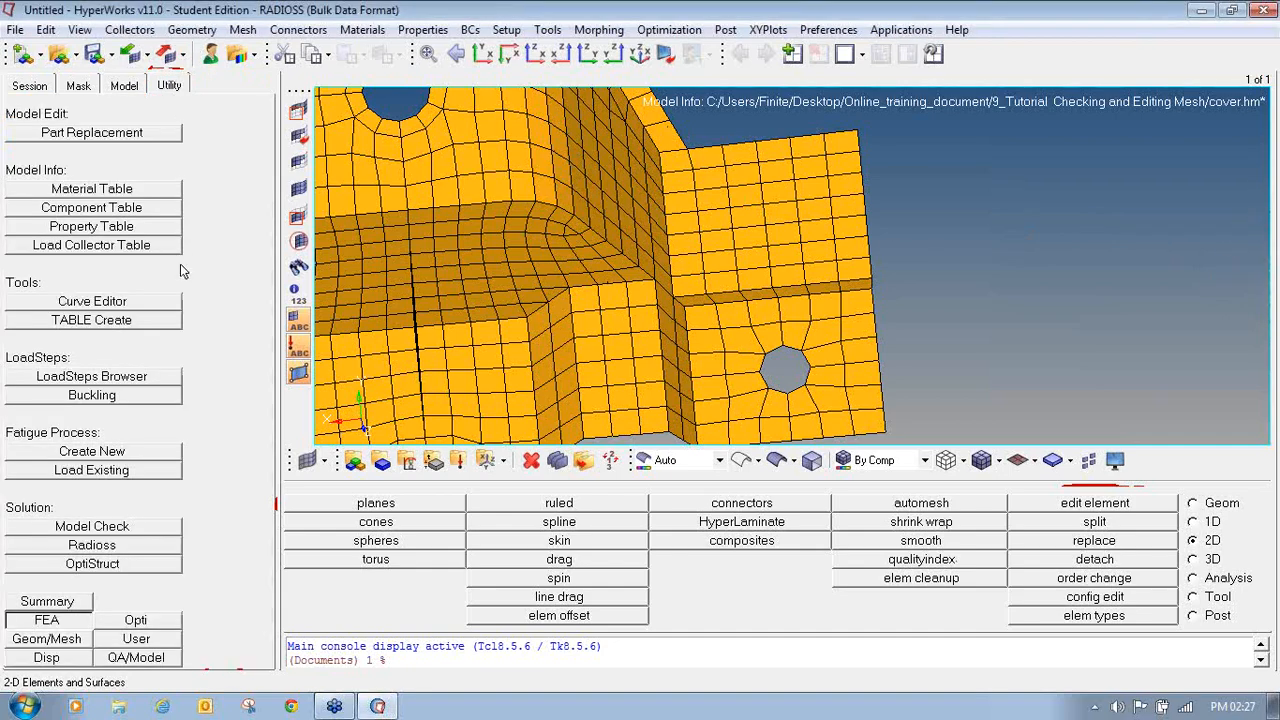
{"action": "left_click", "coordinate": [47, 640]}
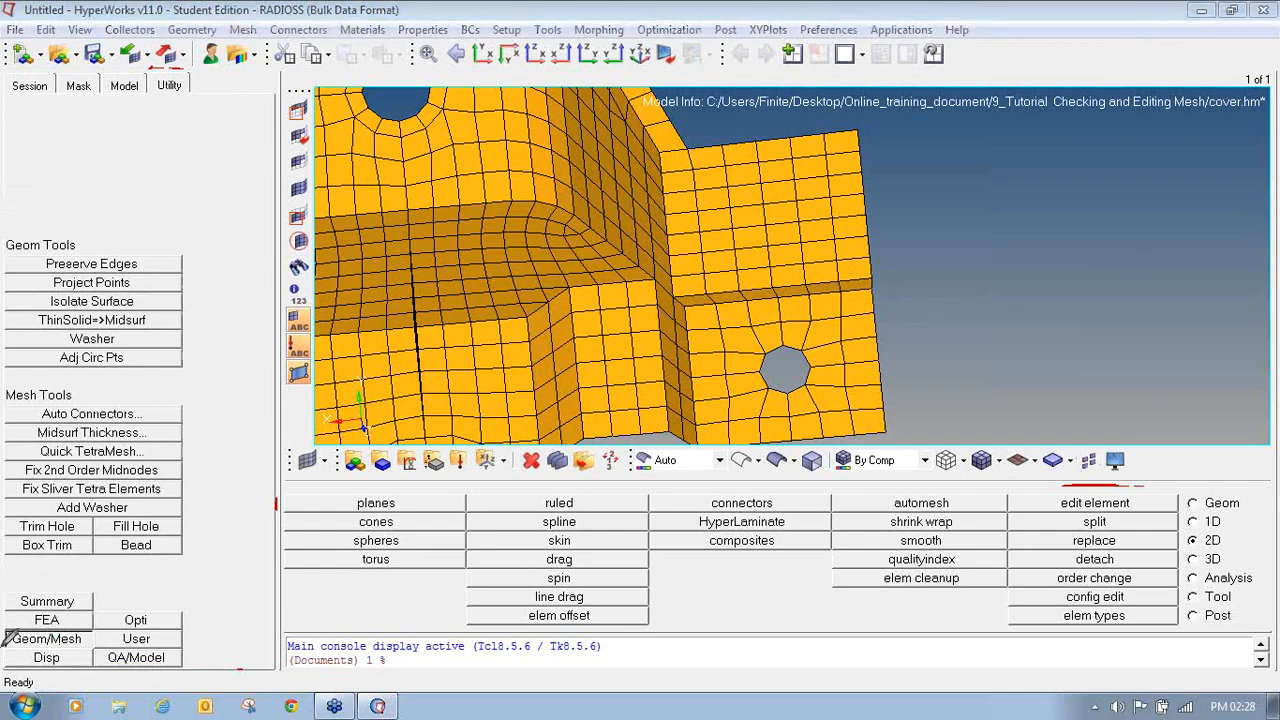
{"action": "left_click_drag", "start_coordinate": [30, 629], "coordinate": [95, 630]}
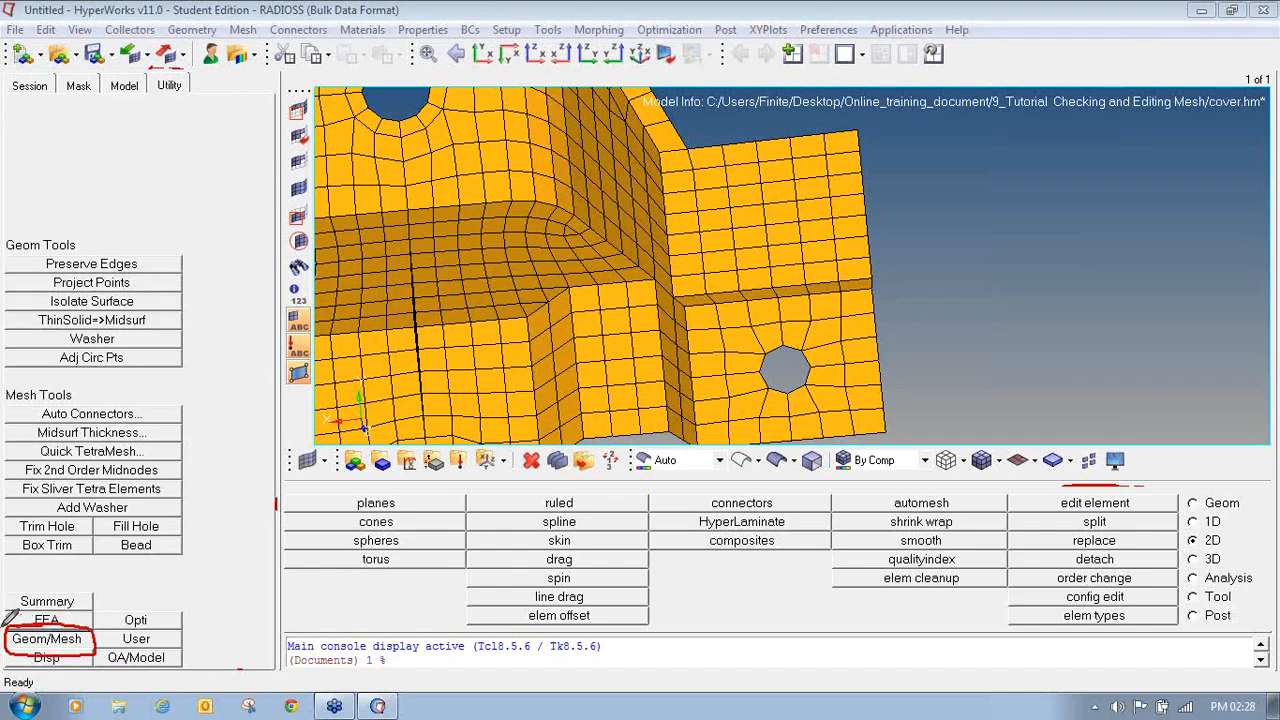
{"action": "mouse_move", "coordinate": [100, 489]}
{"action": "left_mouse_down"}
{"action": "mouse_move", "coordinate": [55, 495]}
{"action": "mouse_move", "coordinate": [90, 515]}
{"action": "mouse_move", "coordinate": [138, 500]}
{"action": "mouse_move", "coordinate": [62, 490]}
{"action": "left_mouse_up"}
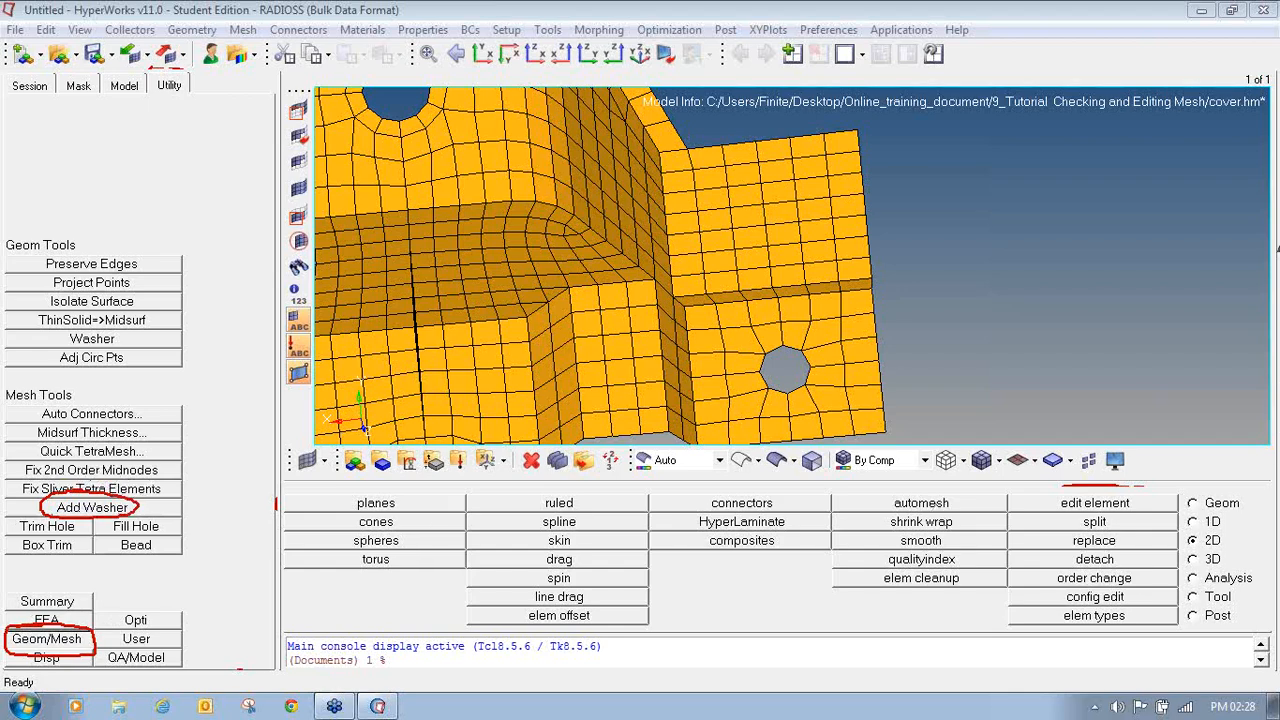
{"action": "left_click", "coordinate": [97, 510]}
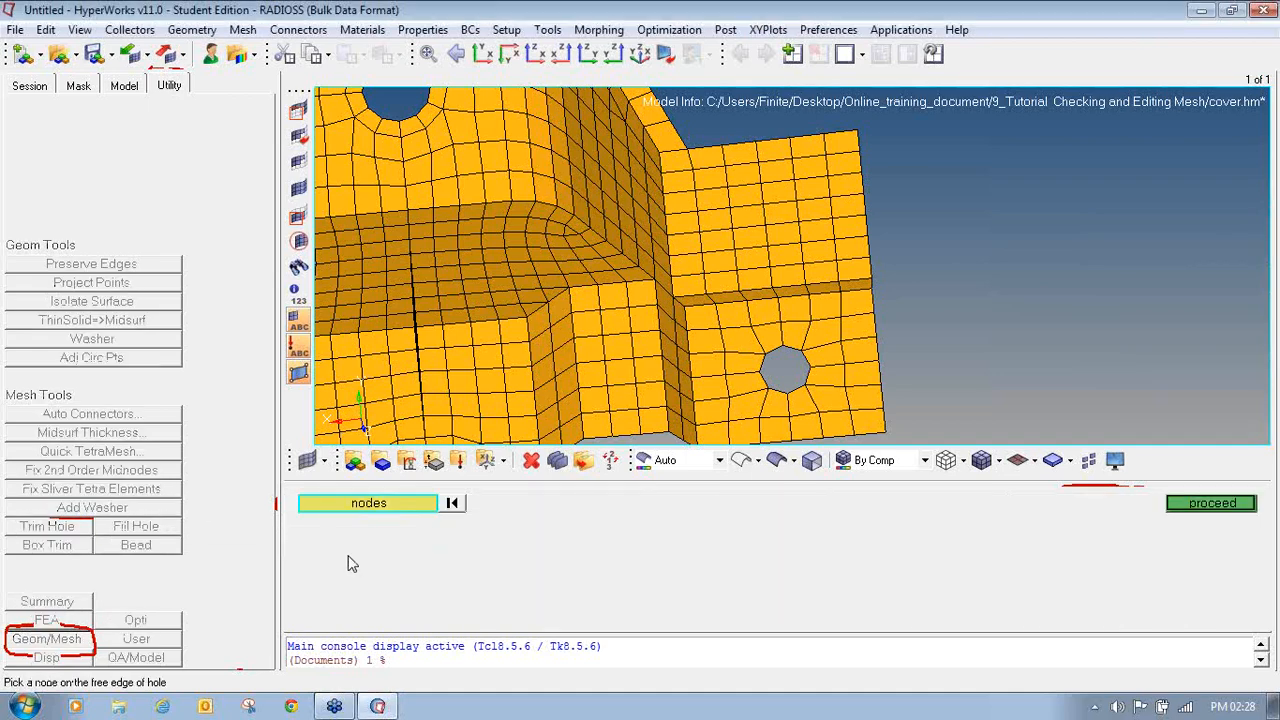
- Pick a node on the free edge of the small round hole in the flange and proceed to the washer settings
{"action": "left_click", "coordinate": [764, 353]}
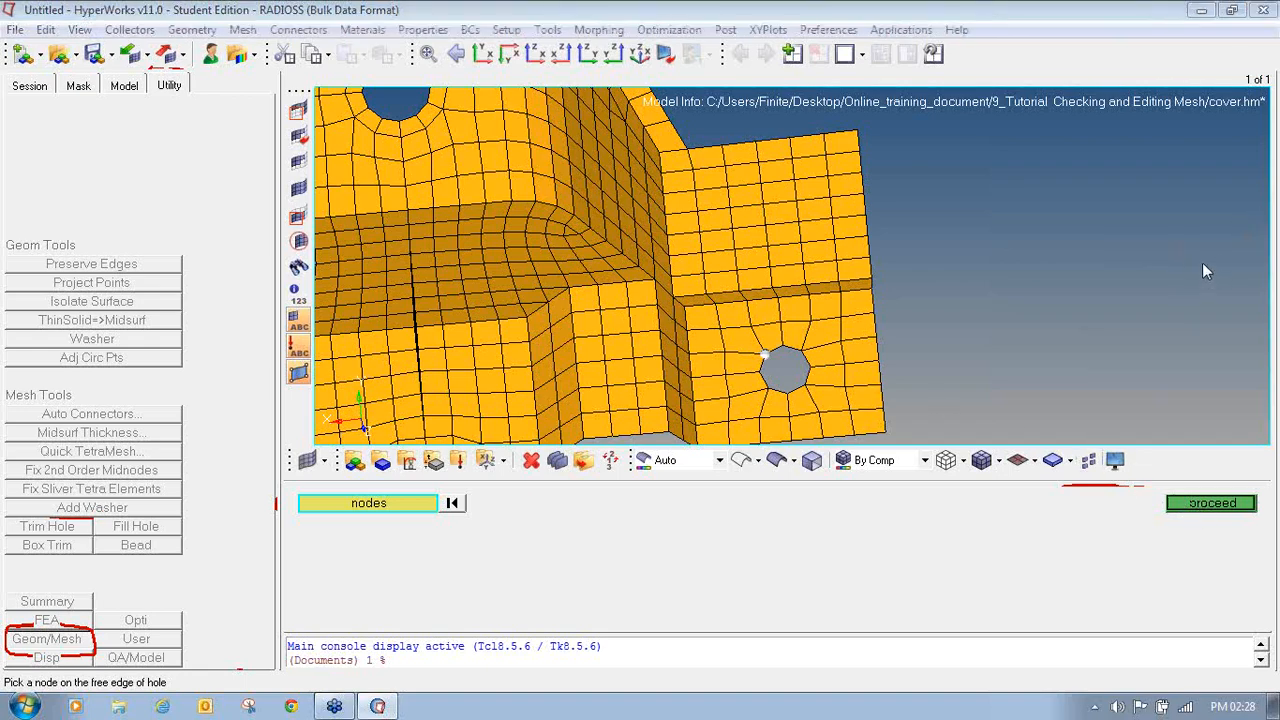
{"action": "mouse_move", "coordinate": [1157, 487]}
{"action": "left_mouse_down"}
{"action": "mouse_move", "coordinate": [1268, 508]}
{"action": "mouse_move", "coordinate": [1203, 483]}
{"action": "left_mouse_up"}
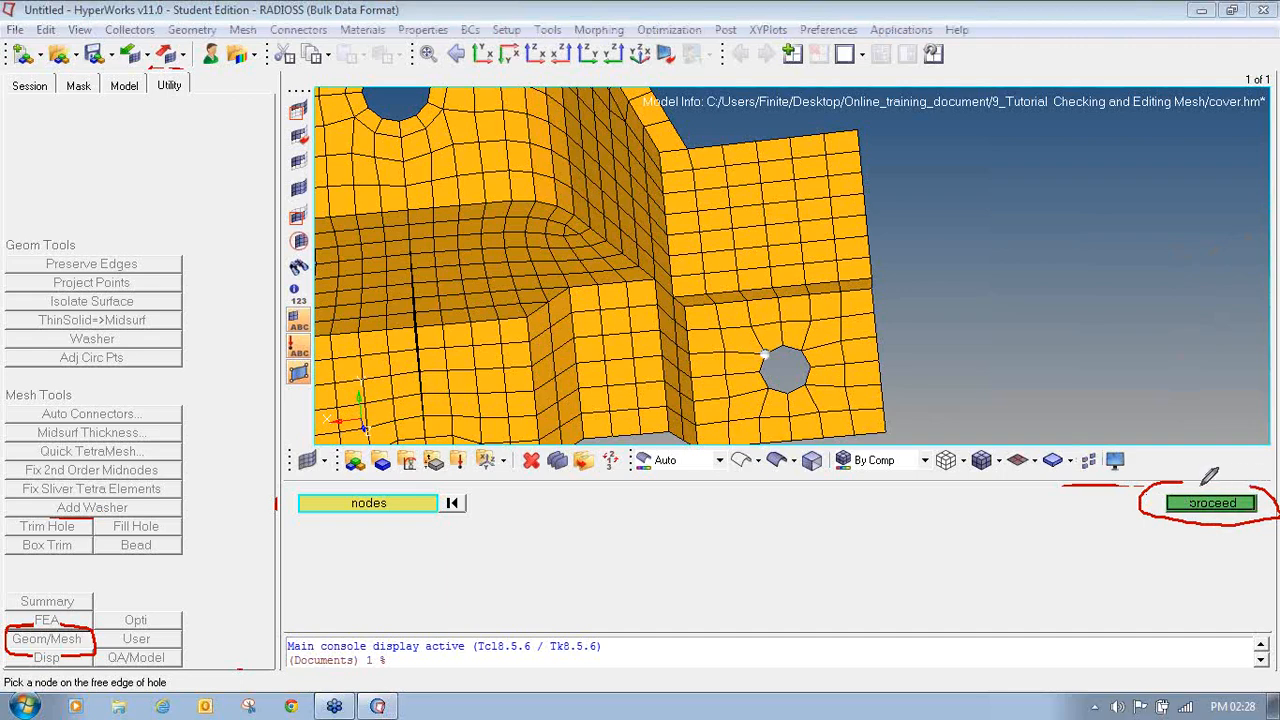
{"action": "left_click", "coordinate": [1271, 210]}
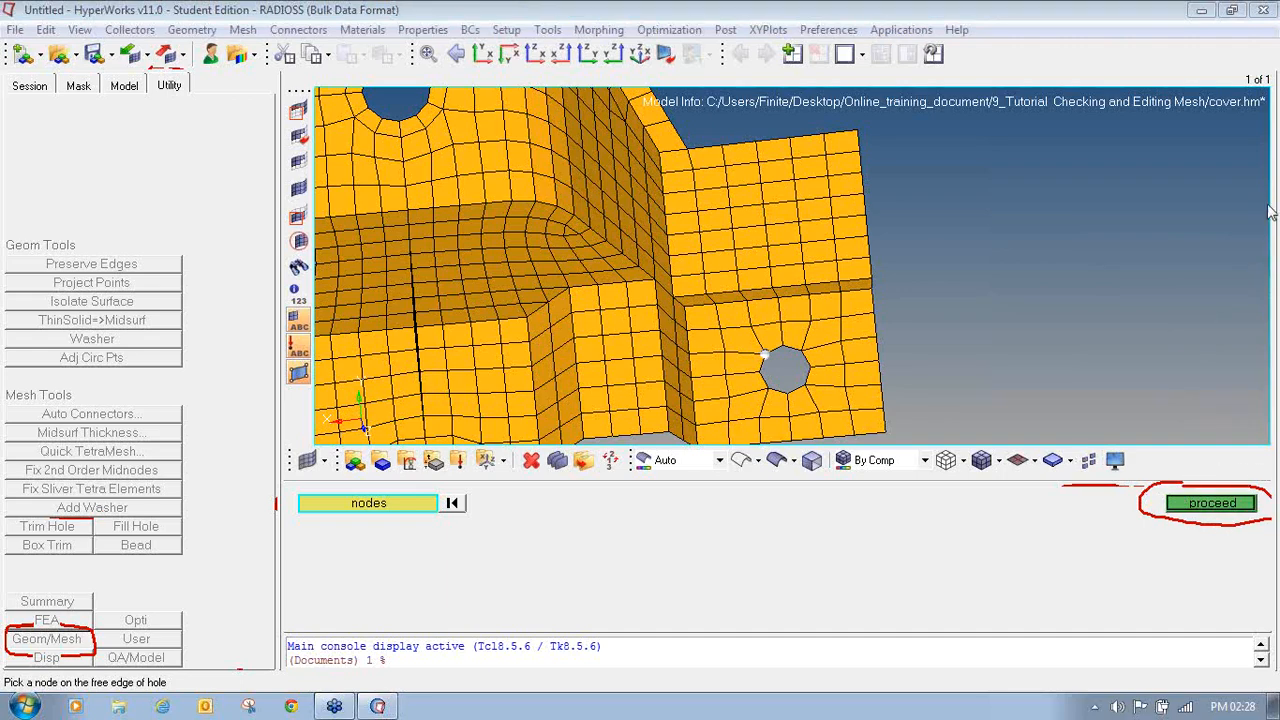
{"action": "left_click", "coordinate": [1228, 499]}
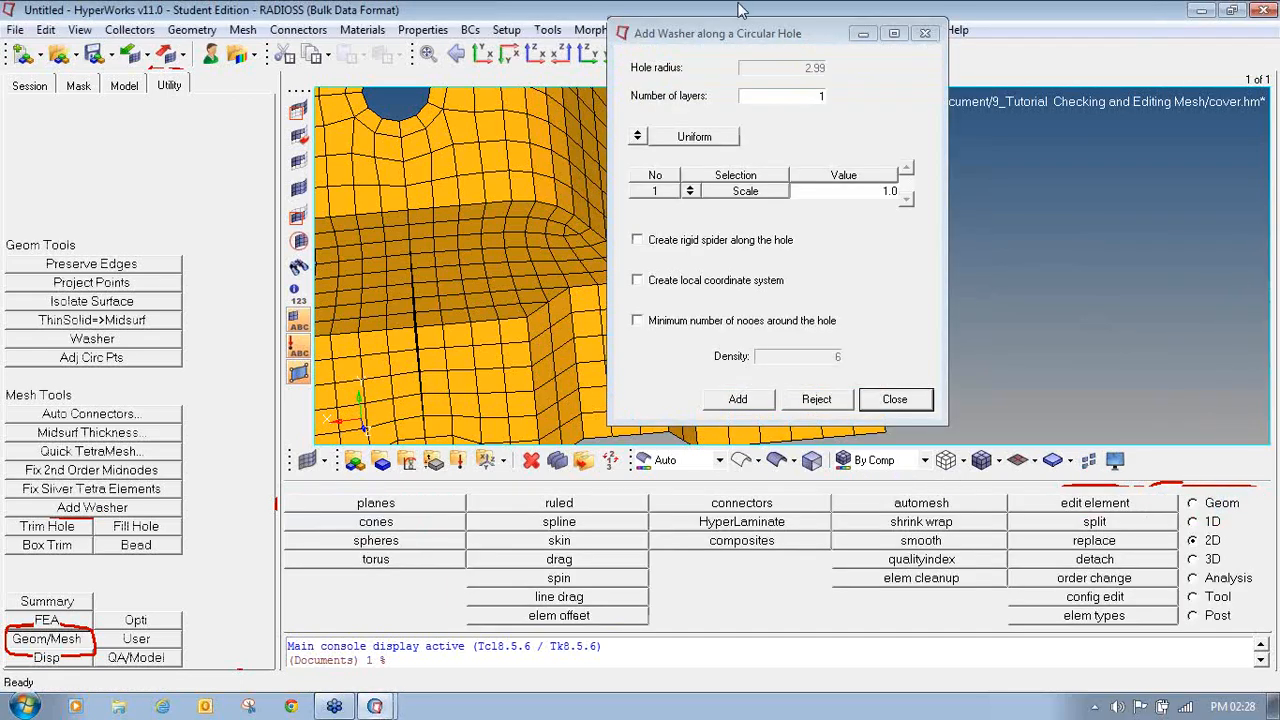
- Define a single uniform washer layer around the hole with a scale value of 3
{"action": "left_click_drag", "start_coordinate": [745, 38], "coordinate": [1029, 148]}
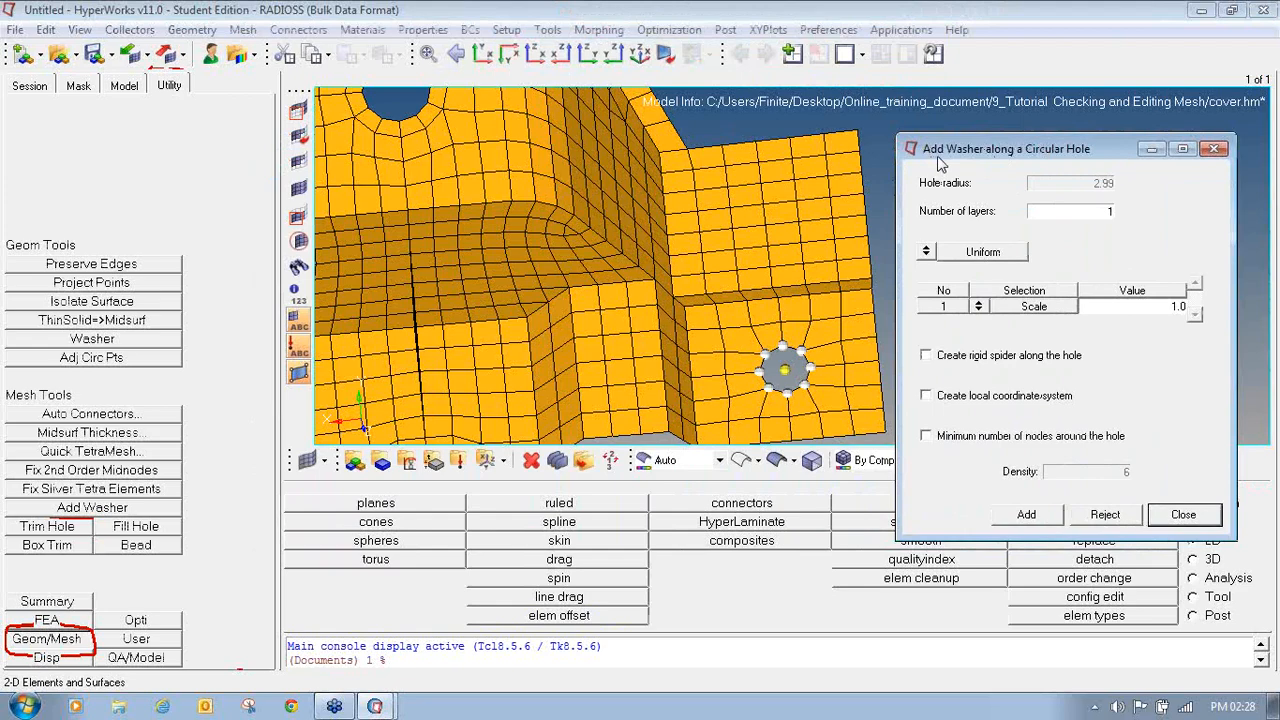
{"action": "left_click", "coordinate": [1107, 209]}
{"action": "type", "text": "1"}
{"action": "left_click_drag", "start_coordinate": [1160, 311], "coordinate": [1193, 310]}
{"action": "type", "text": "3"}
{"action": "left_click", "coordinate": [1267, 50]}
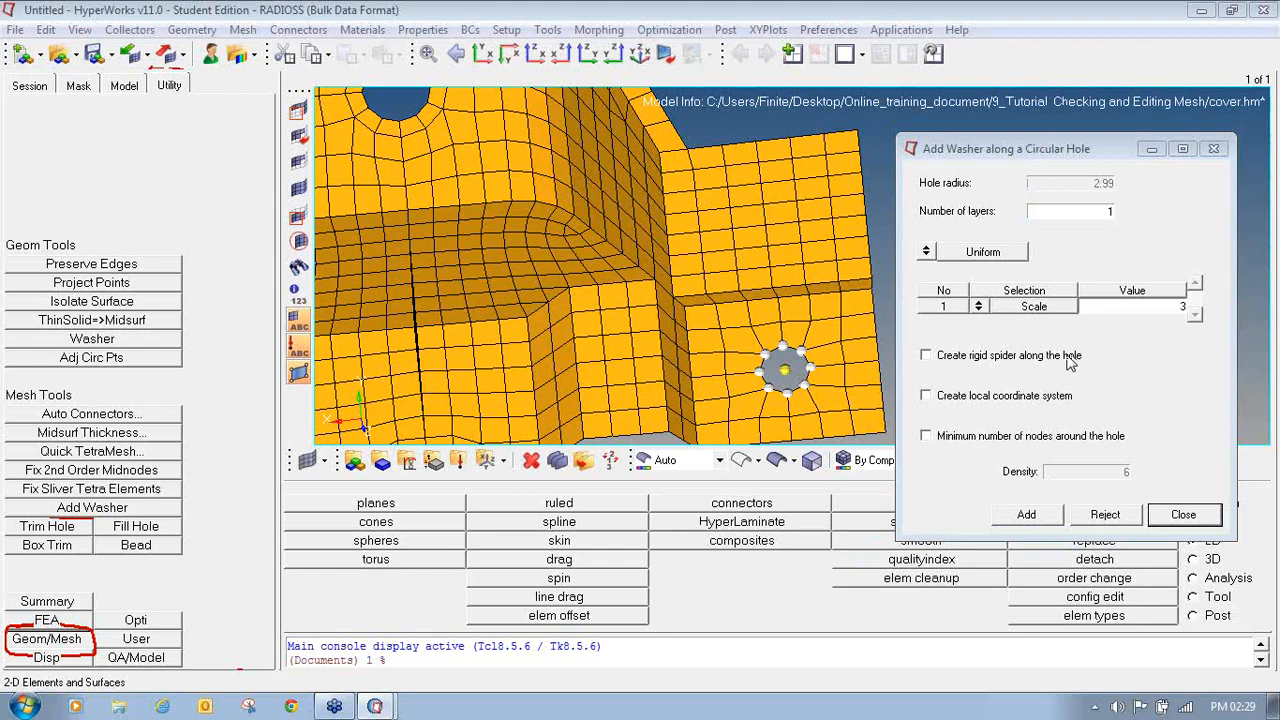
- Enforce a minimum number of nodes around the hole with a density of 12 and try to add the washer
{"action": "left_click", "coordinate": [990, 441]}
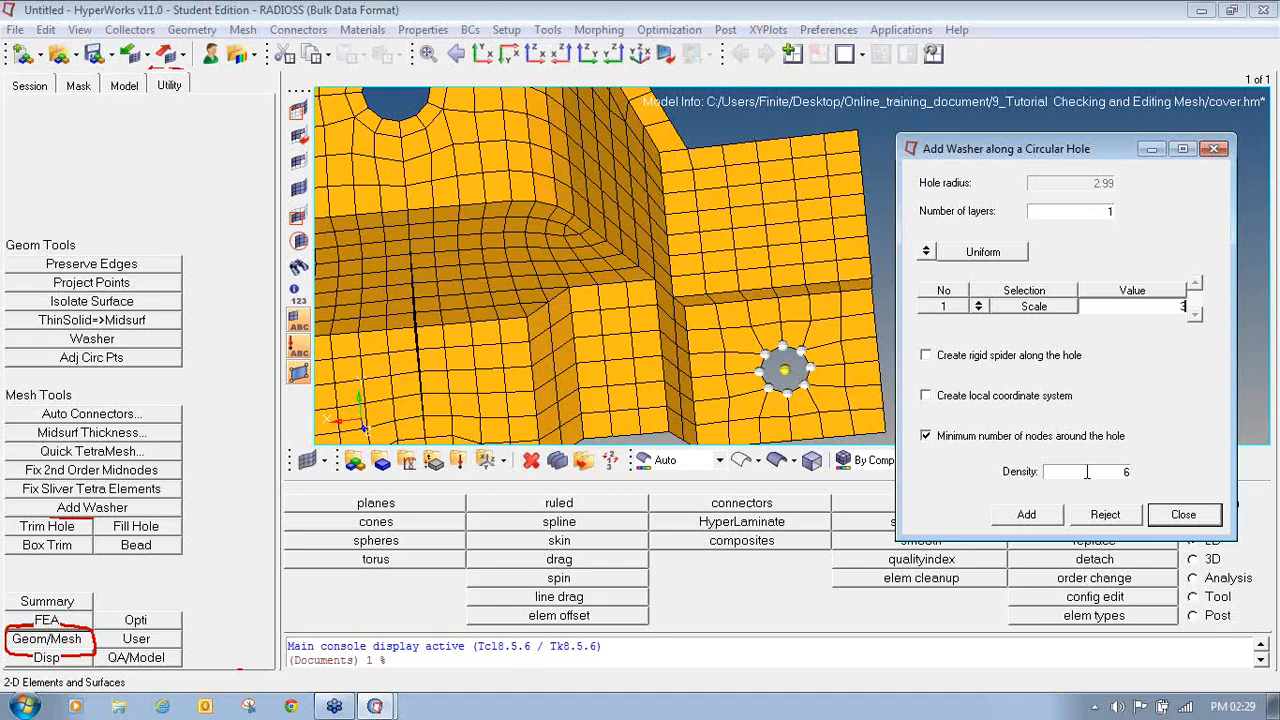
{"action": "left_click_drag", "start_coordinate": [1106, 472], "coordinate": [1150, 473]}
{"action": "type", "text": "12"}
{"action": "left_click", "coordinate": [1030, 518]}
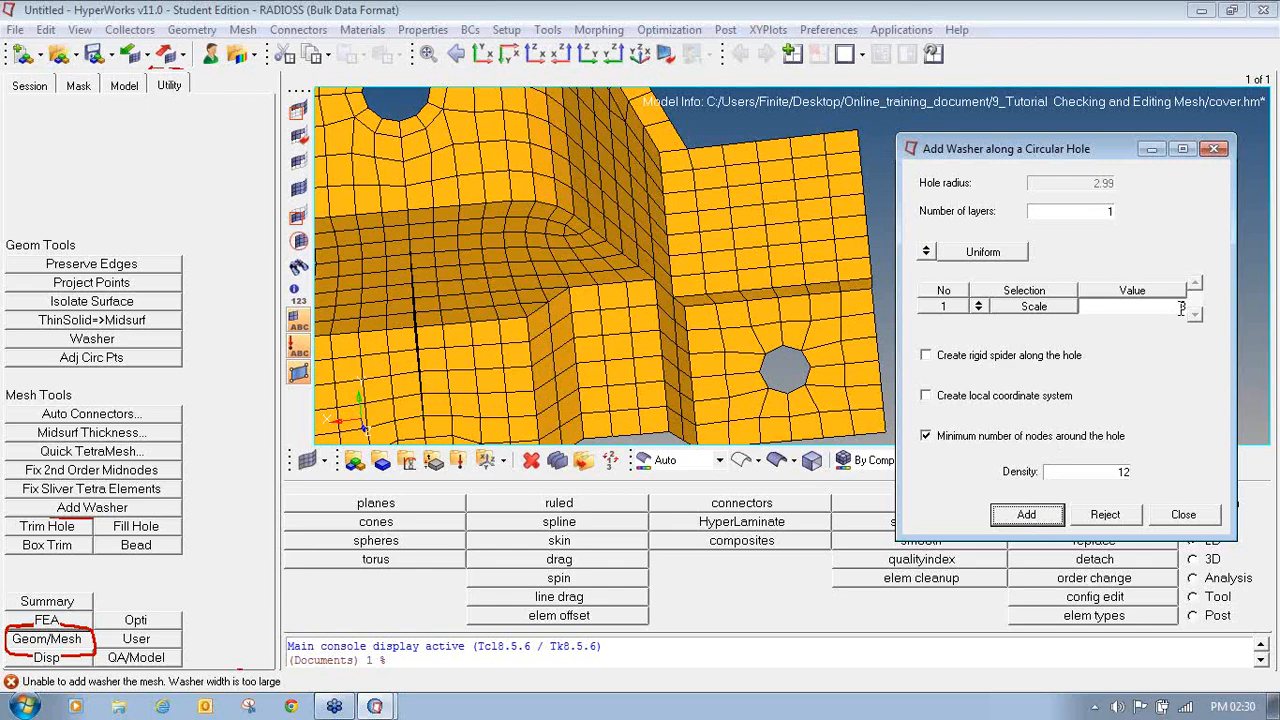
- Size the washer layer by Width with value 3 instead of Scale, reselect the small flange hole, and add the washer
{"action": "left_click", "coordinate": [979, 307]}
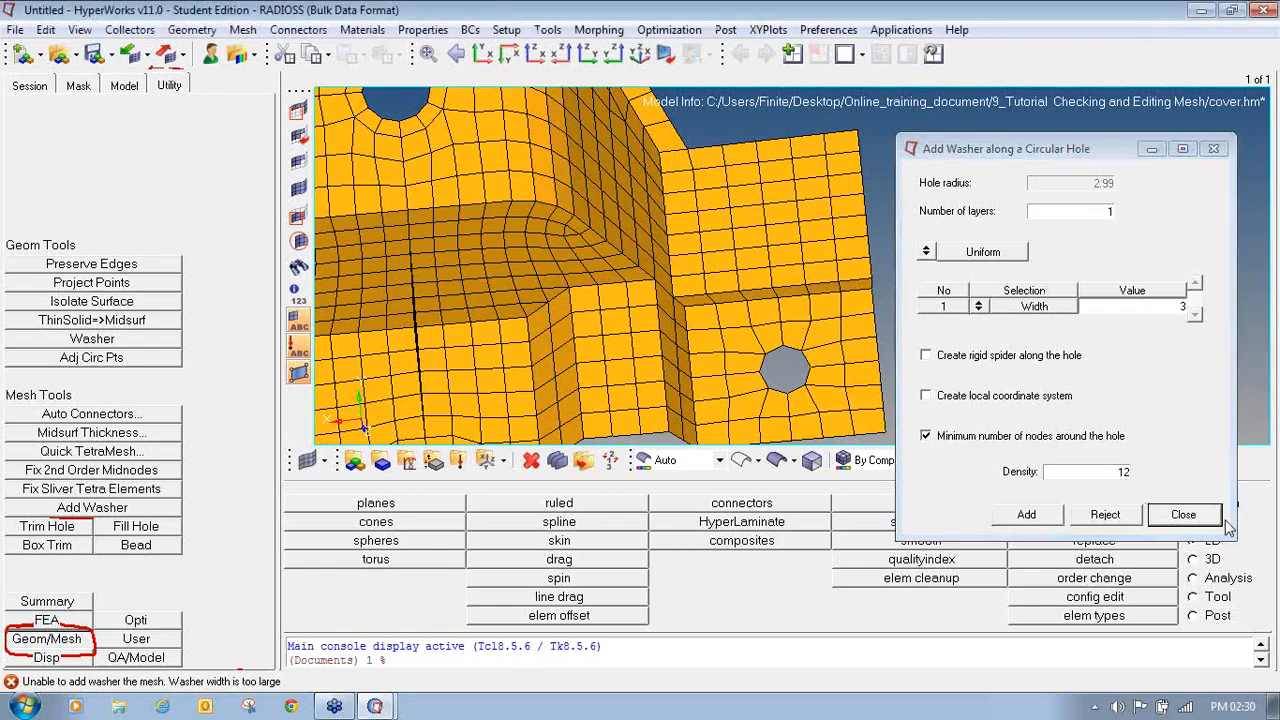
{"action": "left_click", "coordinate": [1185, 515]}
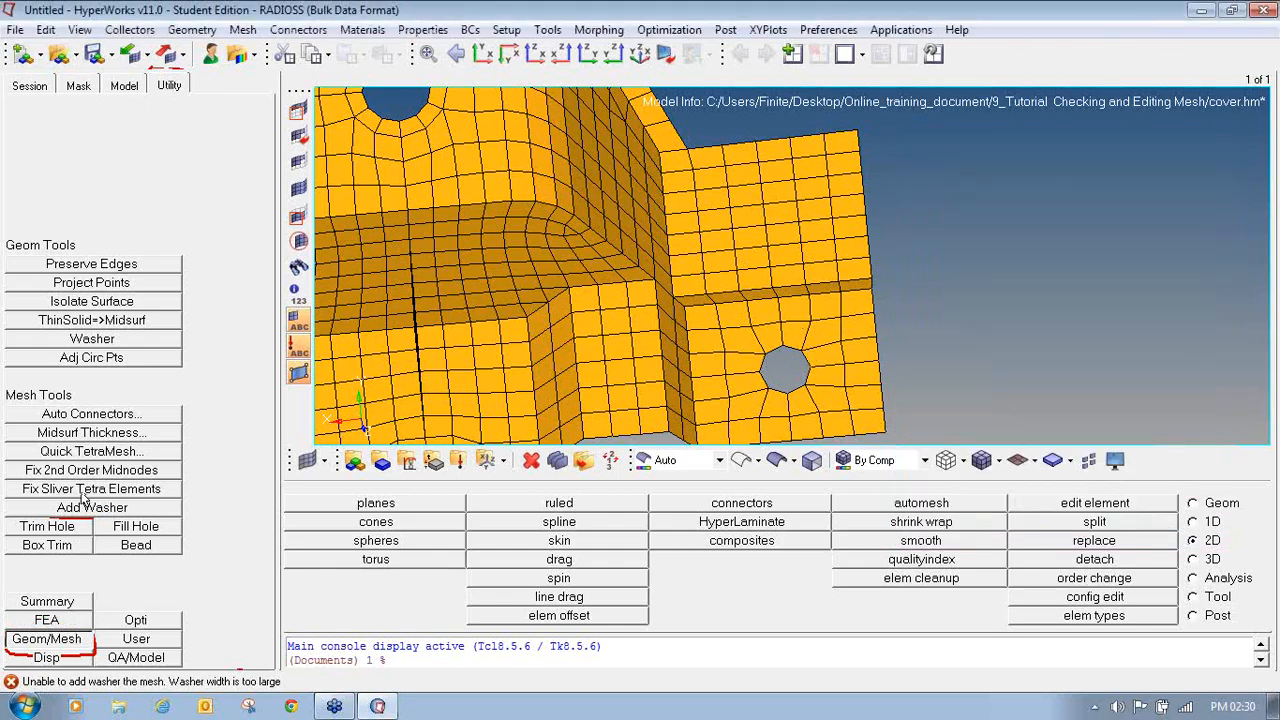
{"action": "left_click", "coordinate": [1260, 42]}
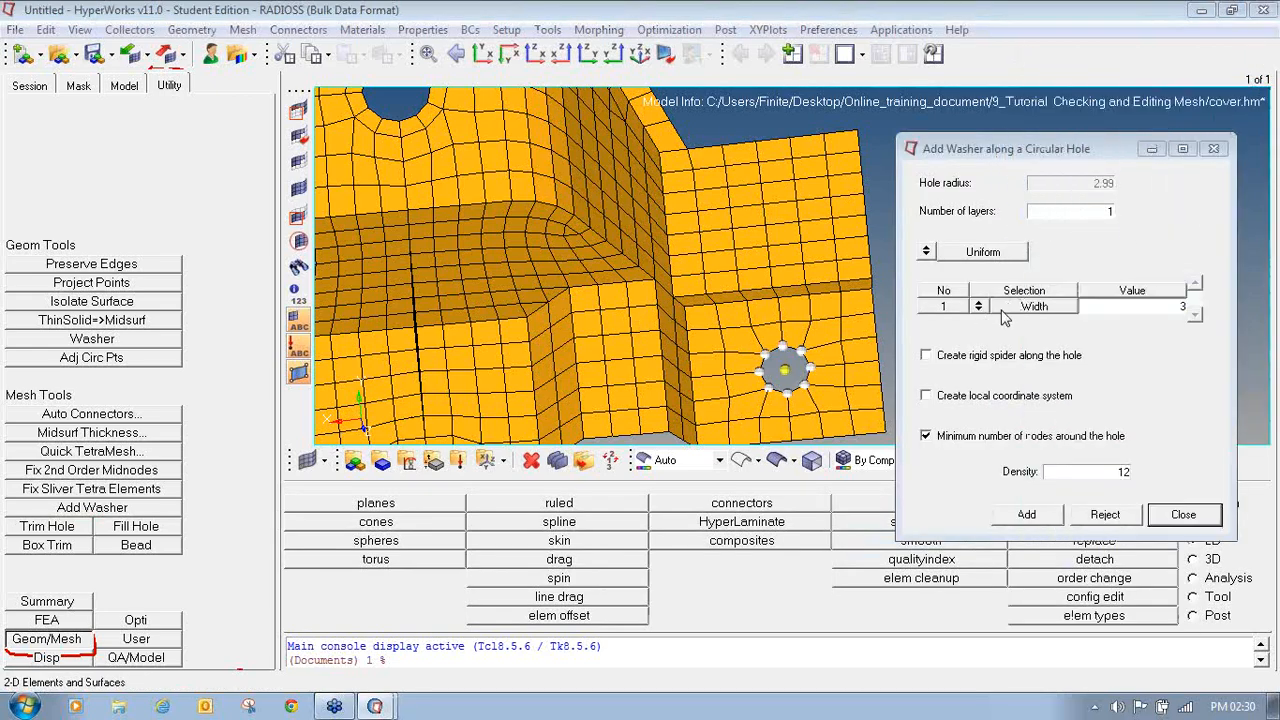
{"action": "left_click", "coordinate": [1270, 208]}
{"action": "left_click", "coordinate": [1150, 256]}
{"action": "mouse_move", "coordinate": [976, 279]}
{"action": "left_mouse_down"}
{"action": "mouse_move", "coordinate": [967, 308]}
{"action": "mouse_move", "coordinate": [1022, 316]}
{"action": "left_mouse_up"}
{"action": "left_click", "coordinate": [1270, 208]}
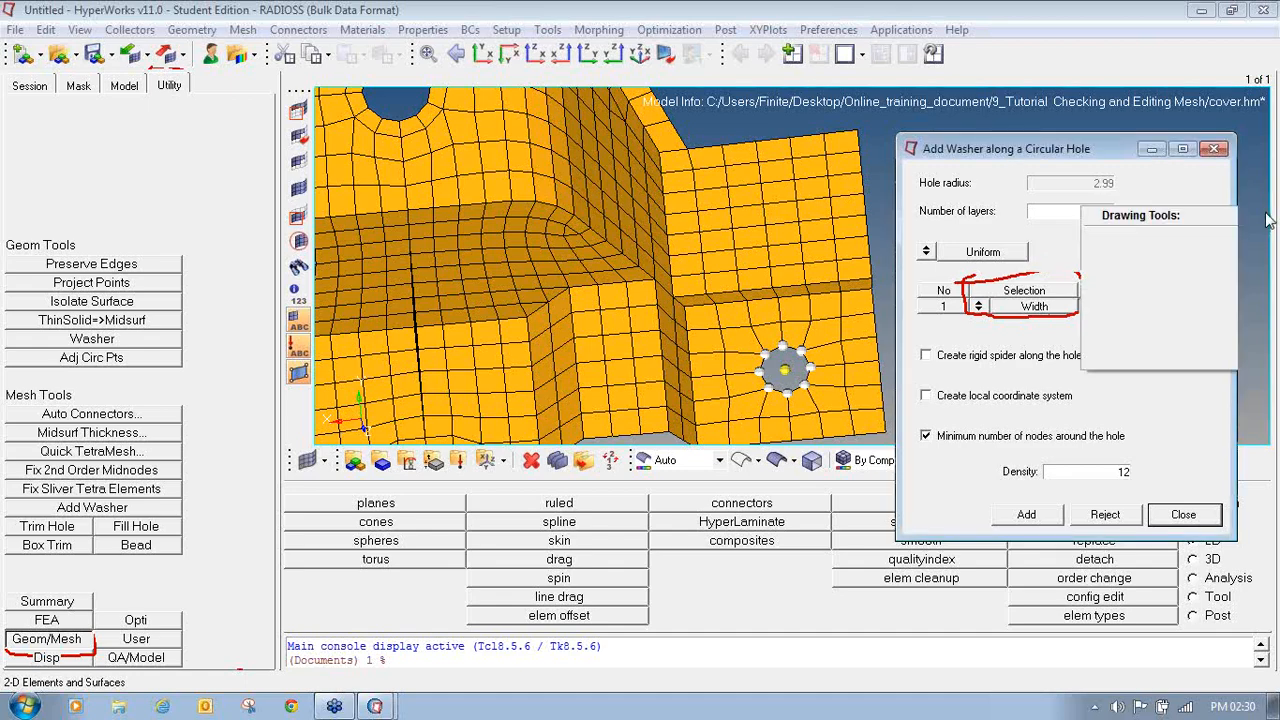
{"action": "left_click", "coordinate": [1224, 238]}
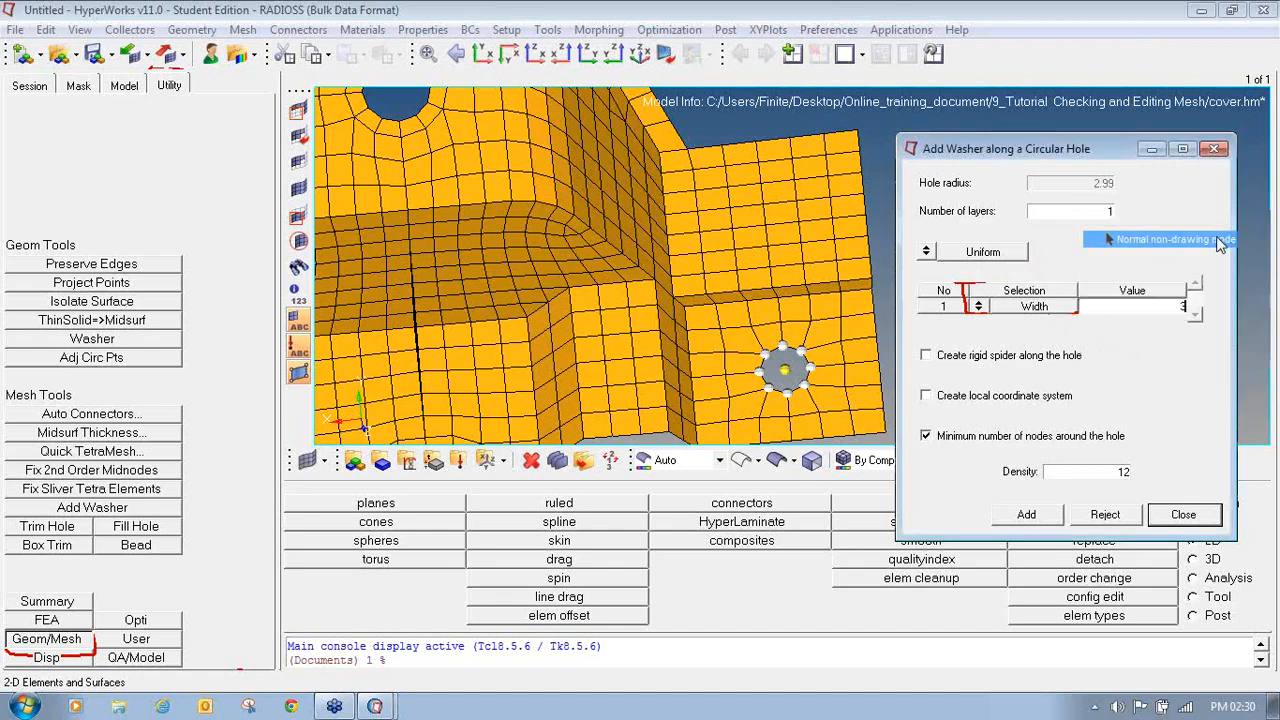
{"action": "left_click", "coordinate": [1028, 516]}
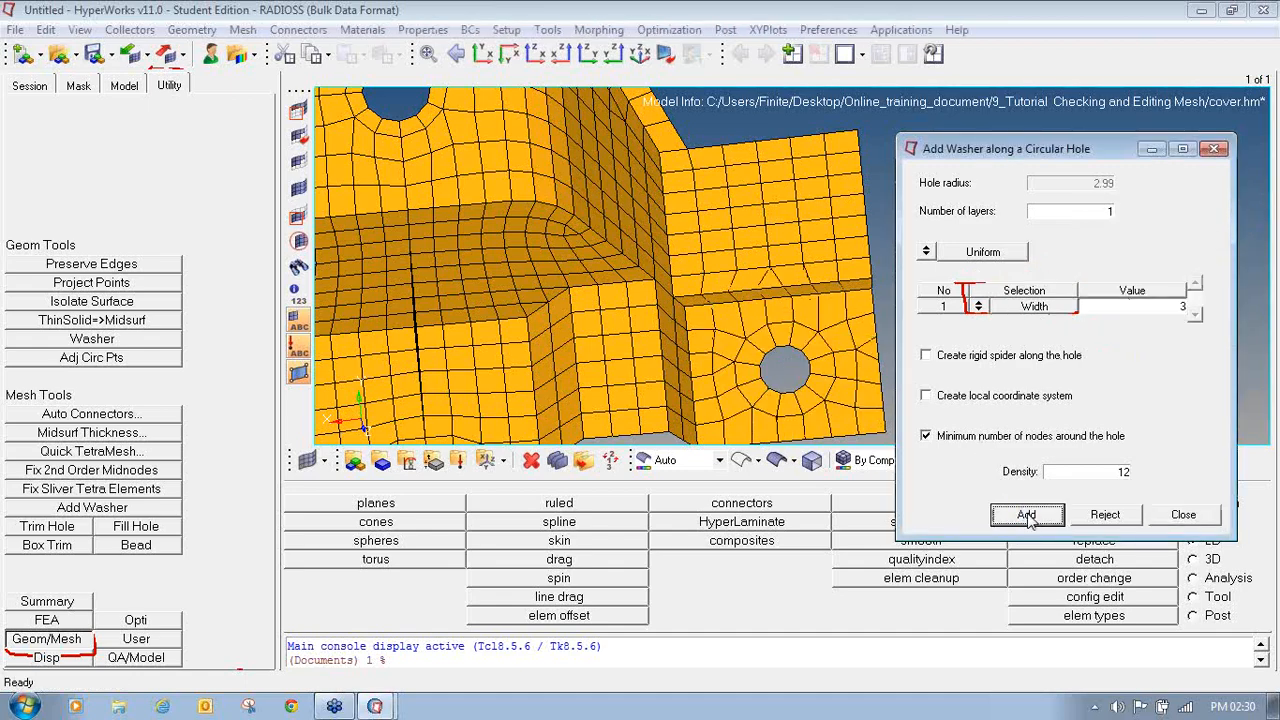
{"action": "left_click", "coordinate": [1268, 216]}
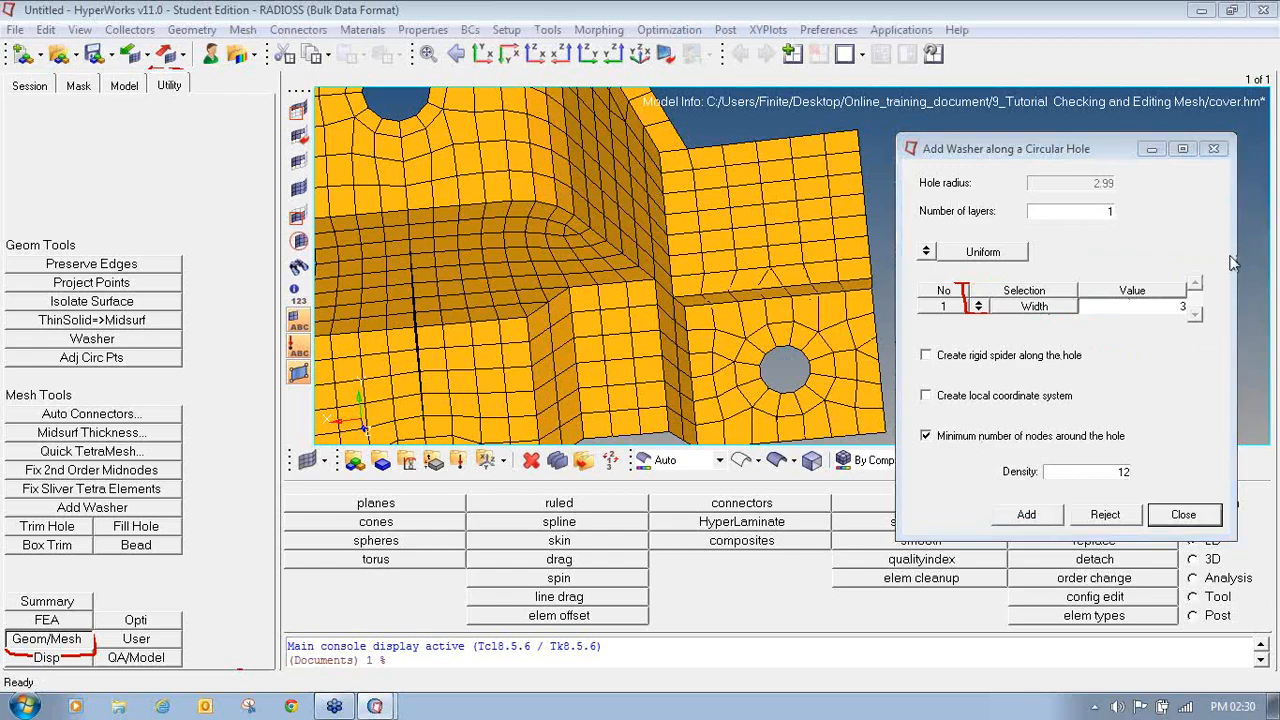
{"action": "left_click", "coordinate": [1235, 262]}
{"action": "mouse_move", "coordinate": [823, 311]}
{"action": "left_mouse_down"}
{"action": "mouse_move", "coordinate": [752, 305]}
{"action": "mouse_move", "coordinate": [742, 384]}
{"action": "mouse_move", "coordinate": [826, 424]}
{"action": "mouse_move", "coordinate": [850, 320]}
{"action": "mouse_move", "coordinate": [800, 310]}
{"action": "left_mouse_up"}
{"action": "left_click", "coordinate": [1262, 220]}
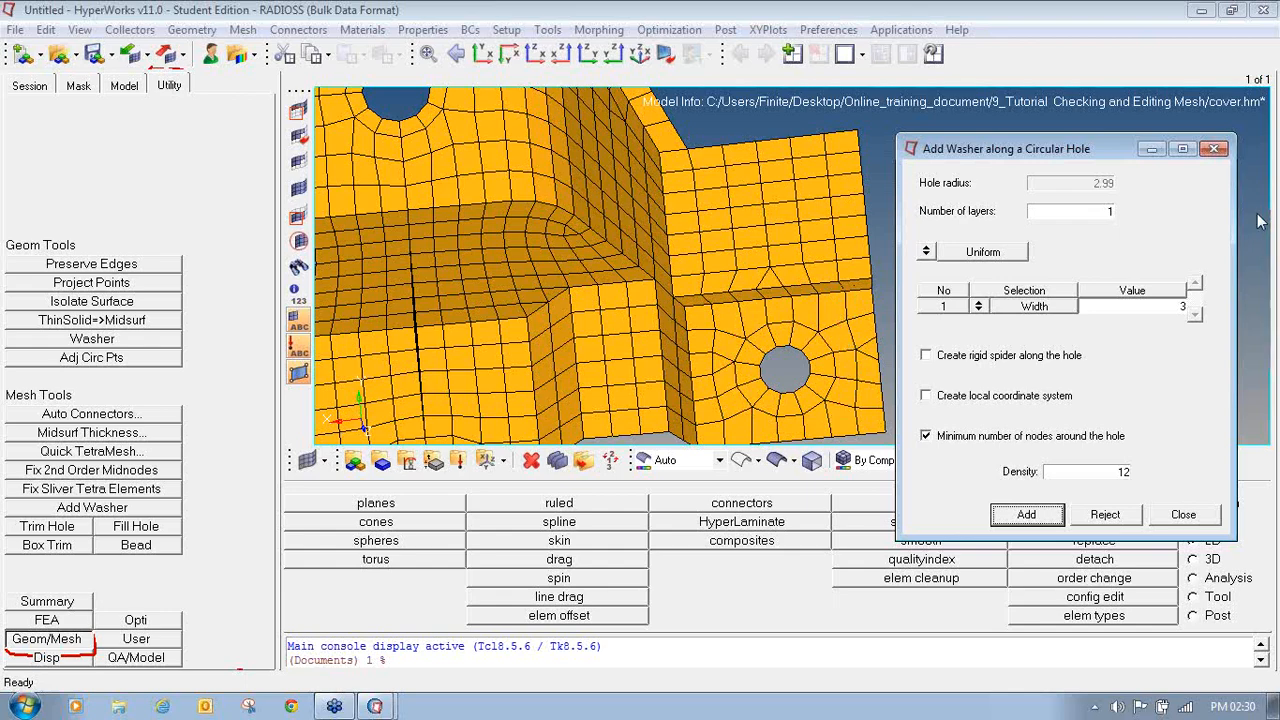